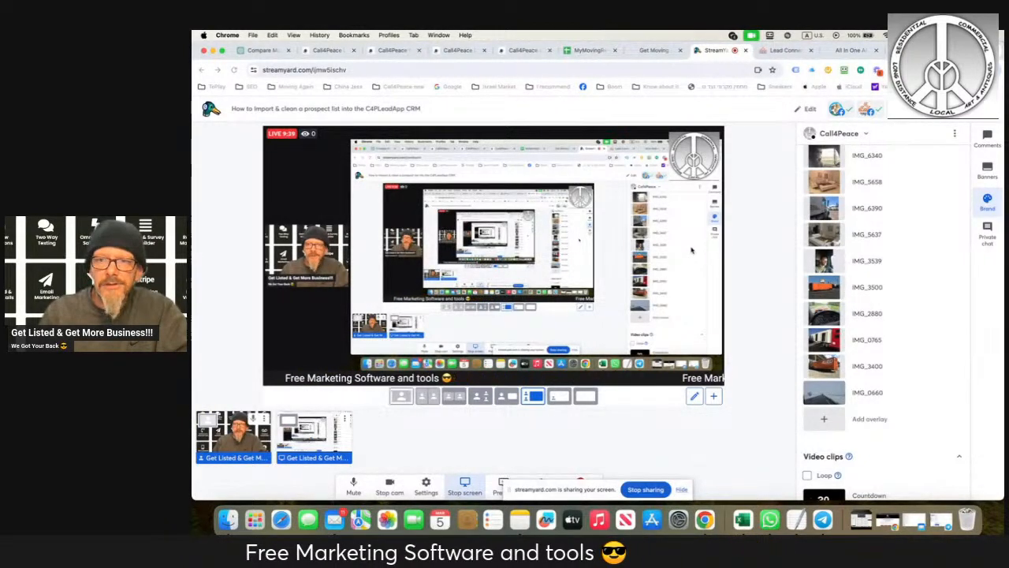
- Bring up the Contacts smart list of the Peace Movers account in the Call4Peace CRM and look over its contacts
{"action": "left_click", "coordinate": [527, 50]}
{"action": "left_click", "coordinate": [457, 52]}
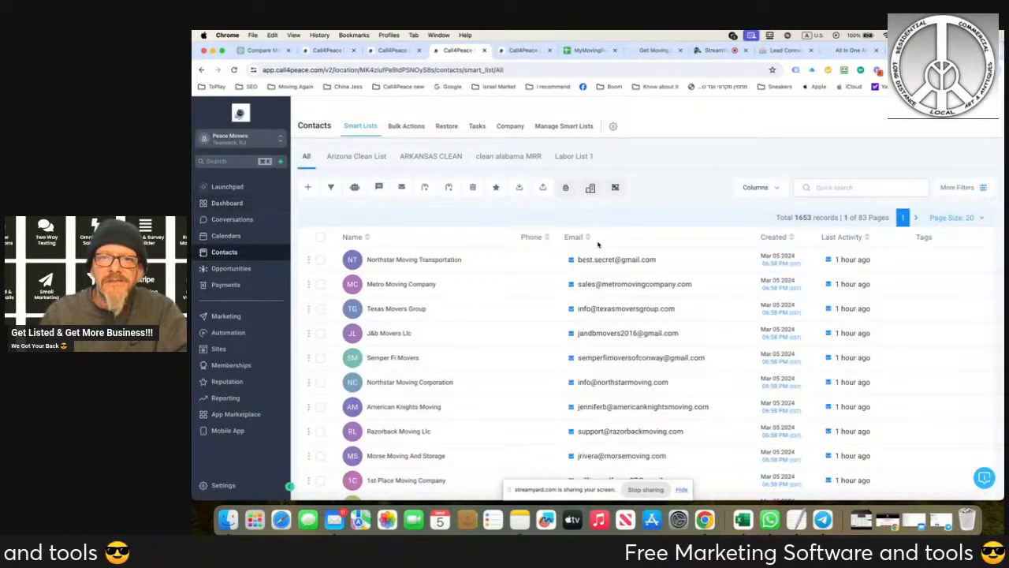
{"action": "scroll", "coordinate": [647, 239], "scroll_direction": "down", "scroll_amount": 1}
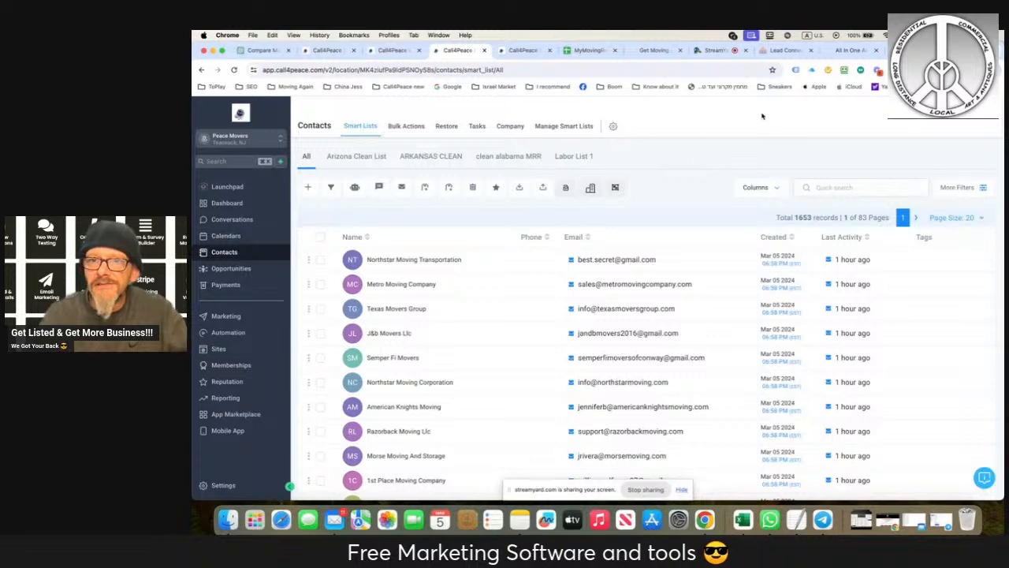
{"action": "left_click", "coordinate": [708, 56]}
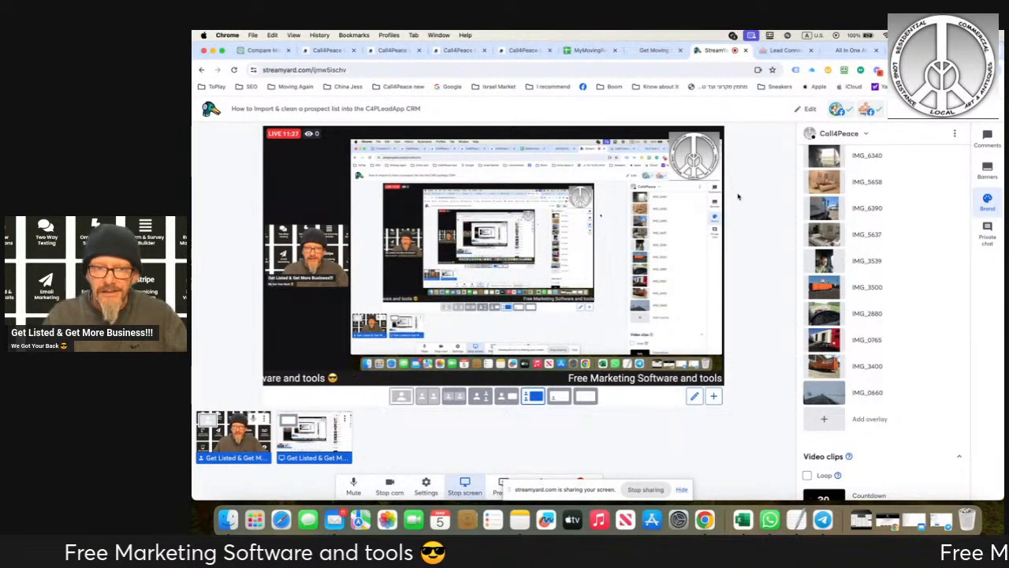
{"action": "left_click", "coordinate": [512, 51]}
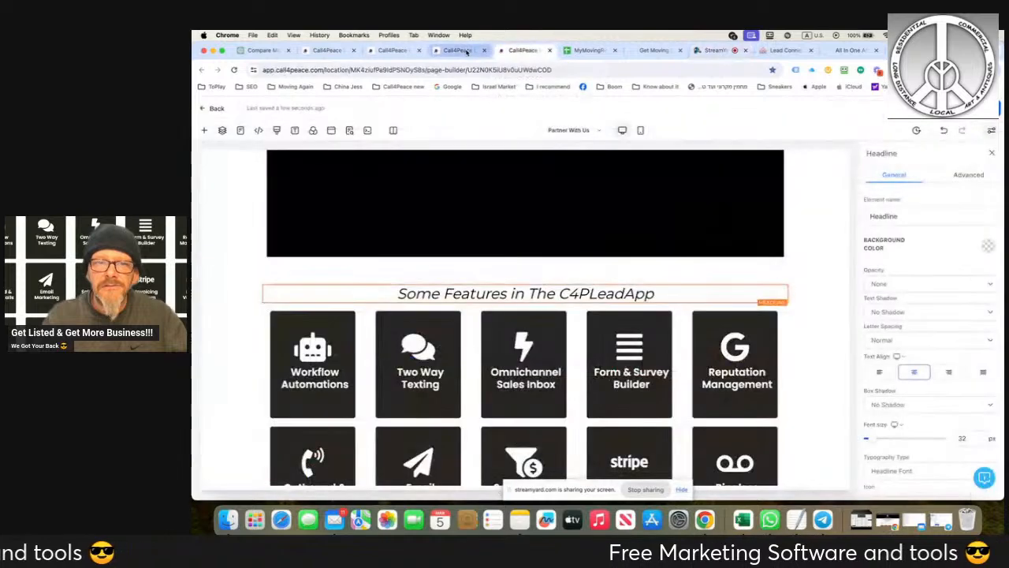
{"action": "left_click", "coordinate": [458, 50]}
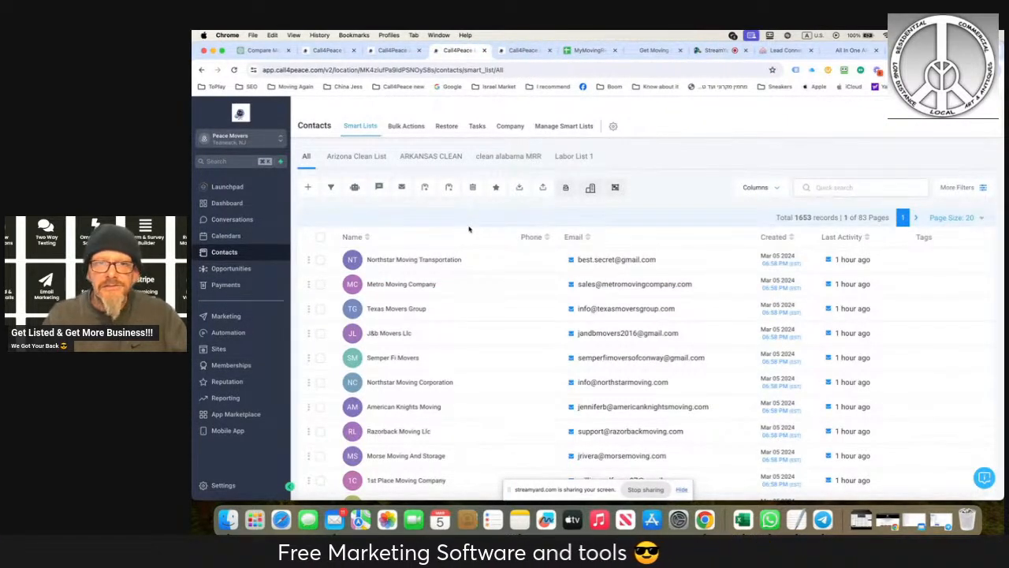
- Open the peacemovers.com website in a new browser tab
{"action": "key", "text": "super+t"}
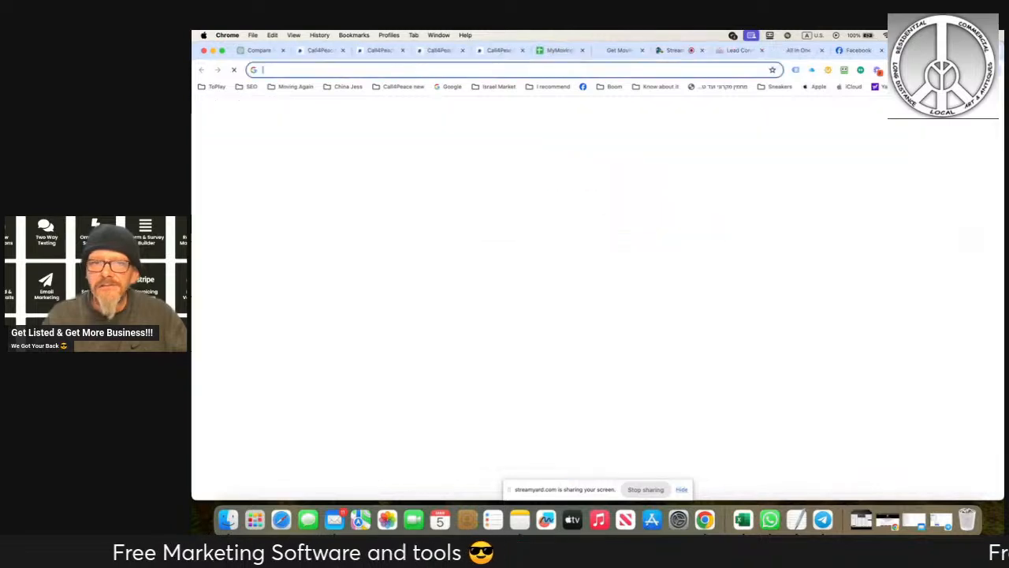
{"action": "type", "text": "peac"}
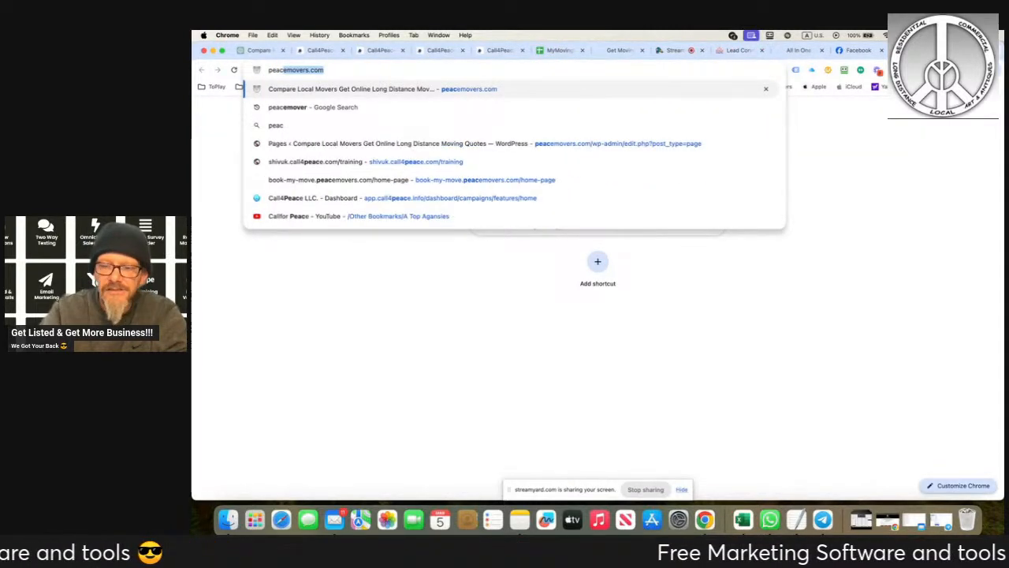
{"action": "key", "text": "Return"}
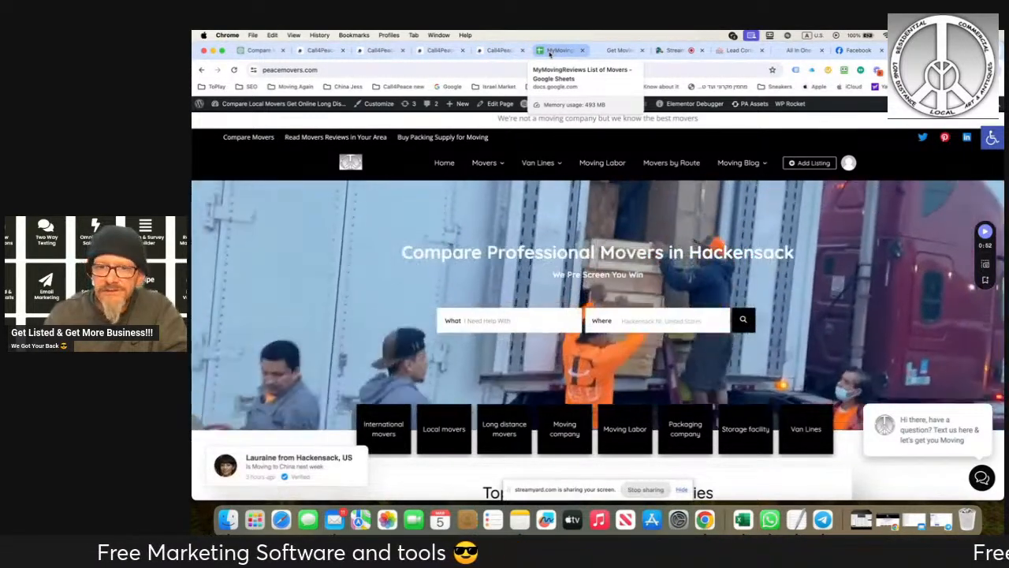
- Open the aaamoving-store.com site in a new tab from its WordPress admin page and view the homepage
{"action": "left_click", "coordinate": [549, 52]}
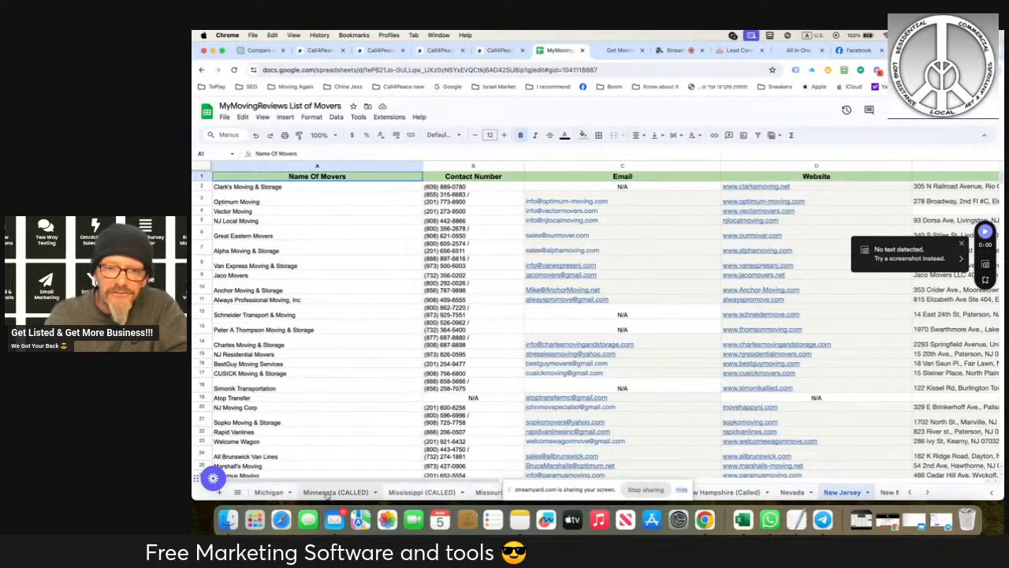
{"action": "left_click", "coordinate": [738, 49]}
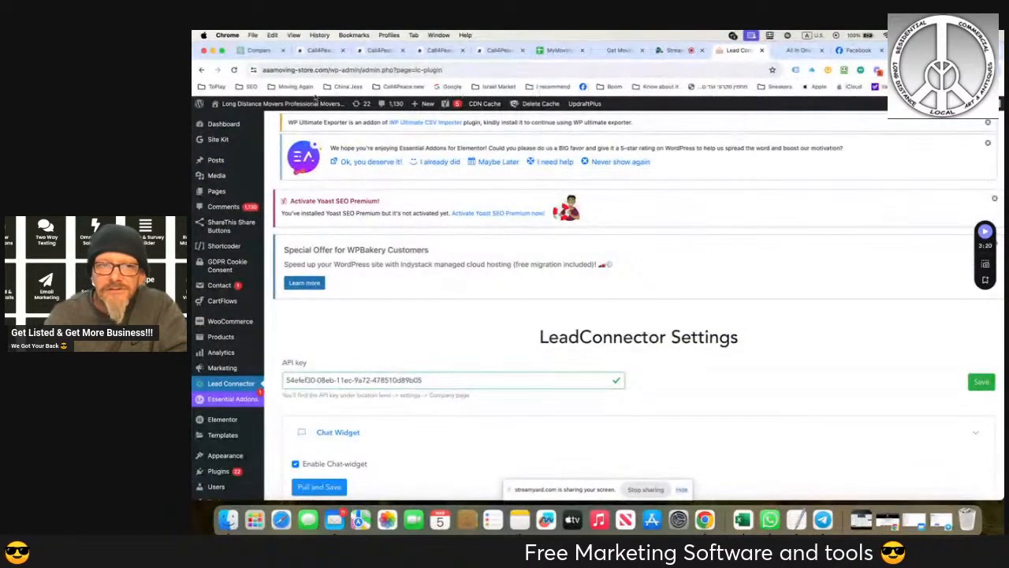
{"action": "mouse_move", "coordinate": [241, 107]}
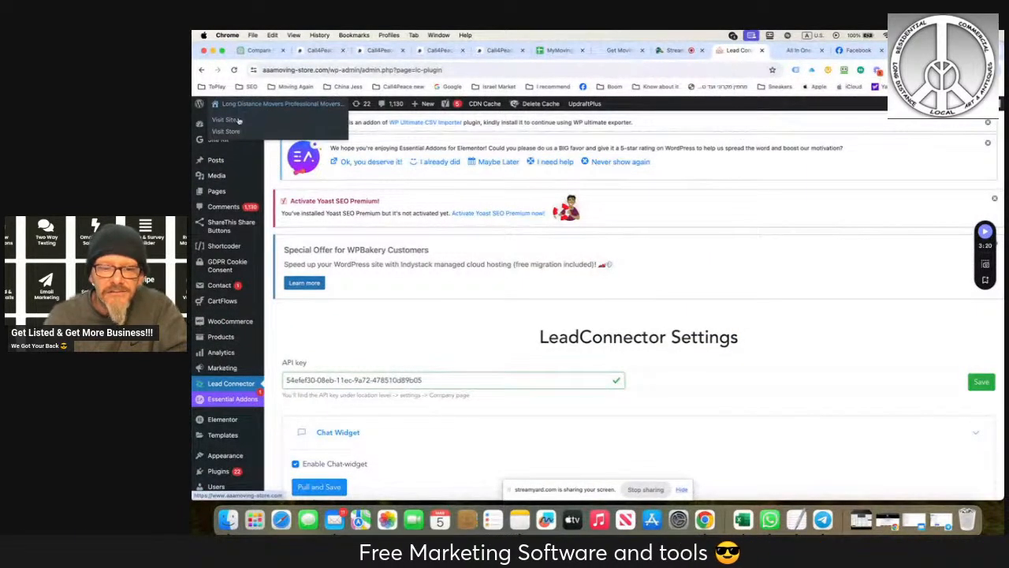
{"action": "right_click", "coordinate": [239, 121]}
{"action": "left_click", "coordinate": [246, 123]}
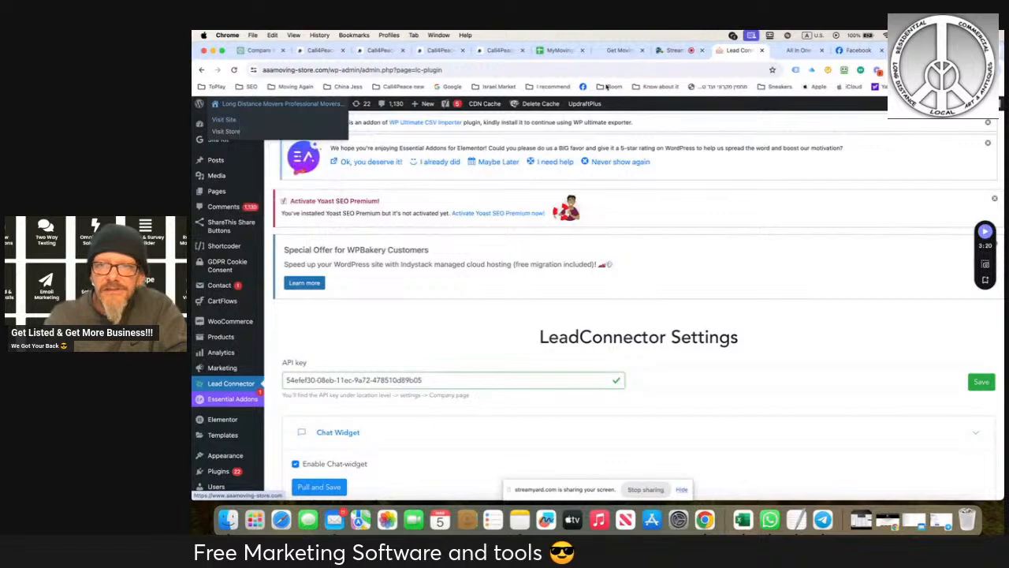
{"action": "left_click", "coordinate": [751, 51]}
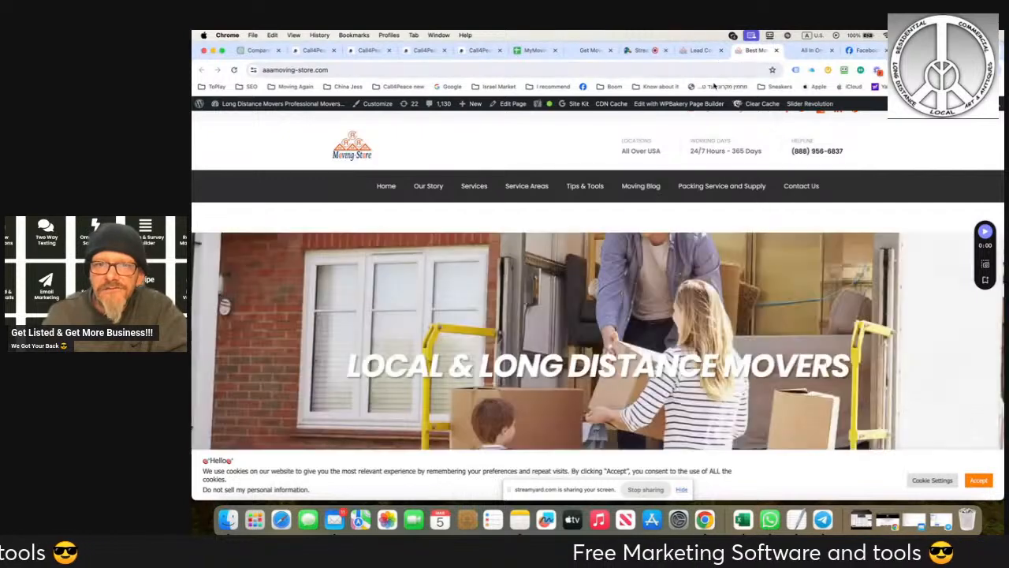
{"action": "mouse_move", "coordinate": [533, 311]}
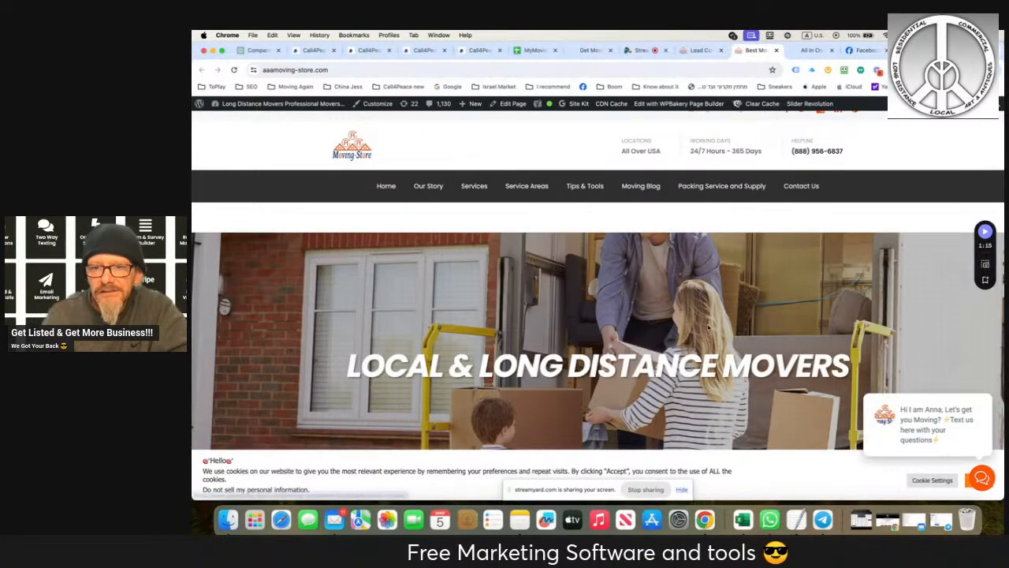
- In the MyMovingReviews List of Movers sheet, select the New Jersey records in A2:E597 and copy them
{"action": "left_click", "coordinate": [533, 49]}
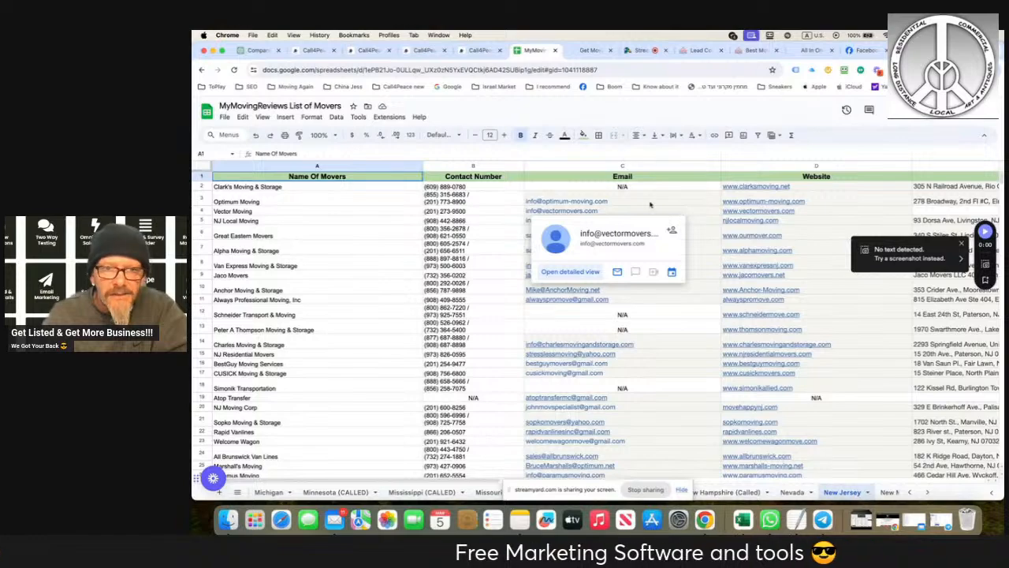
{"action": "left_click_drag", "start_coordinate": [214, 186], "coordinate": [976, 504]}
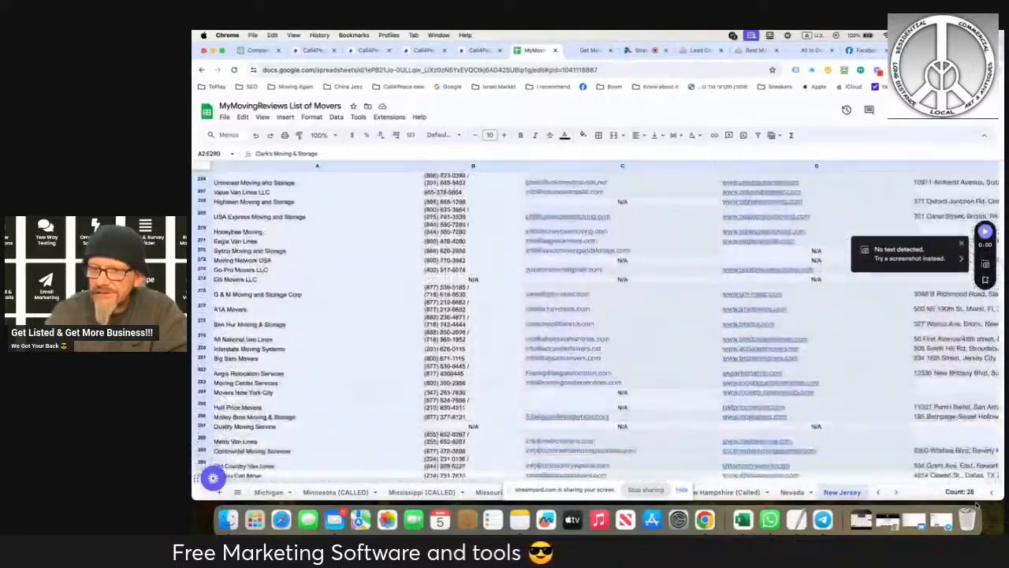
{"action": "left_click_drag", "start_coordinate": [976, 504], "coordinate": [836, 435]}
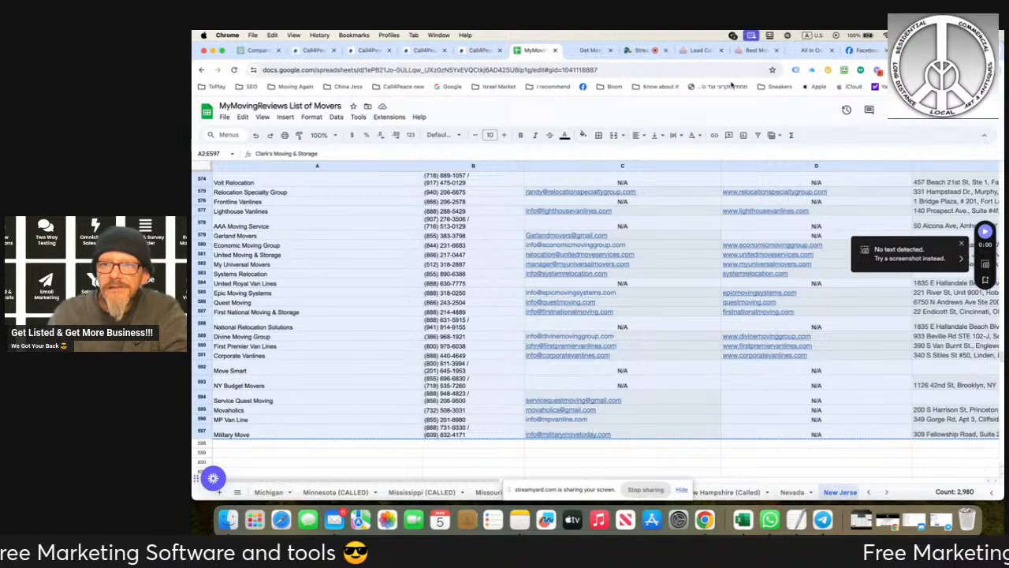
- Reload the Peace Movers Facebook profile and check the live video post on it
{"action": "left_click", "coordinate": [864, 51]}
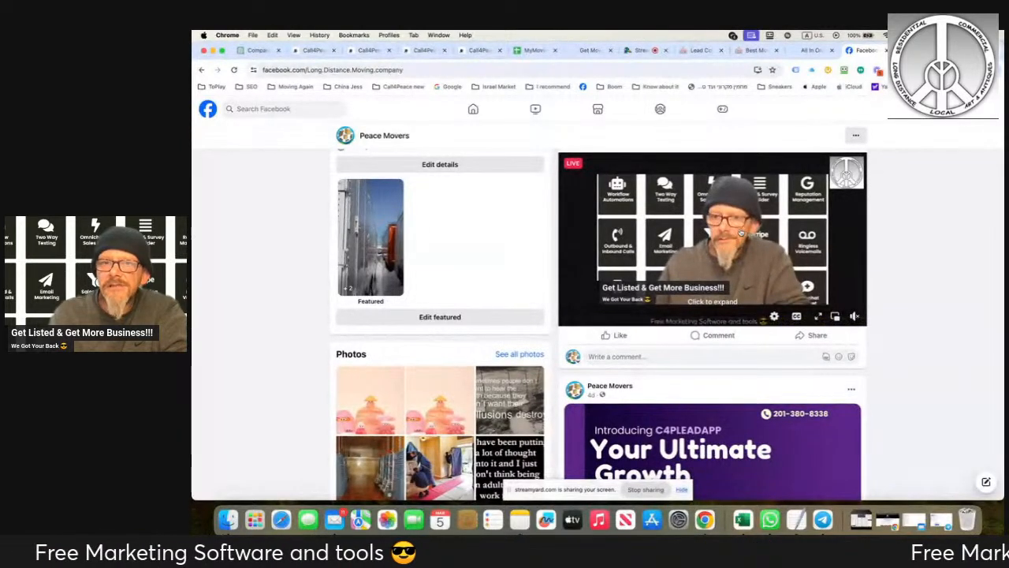
{"action": "left_click", "coordinate": [234, 70]}
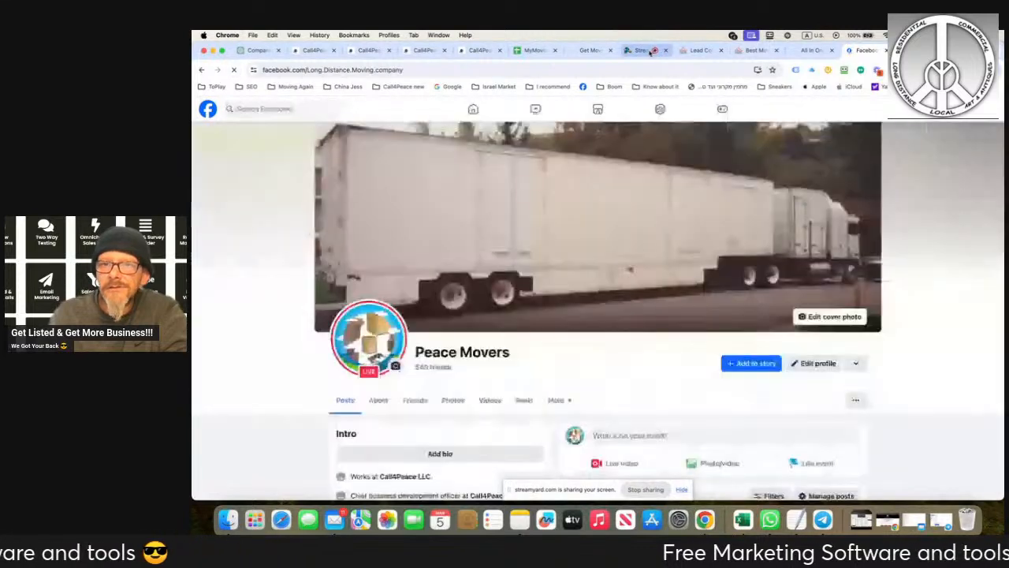
{"action": "left_click", "coordinate": [638, 51]}
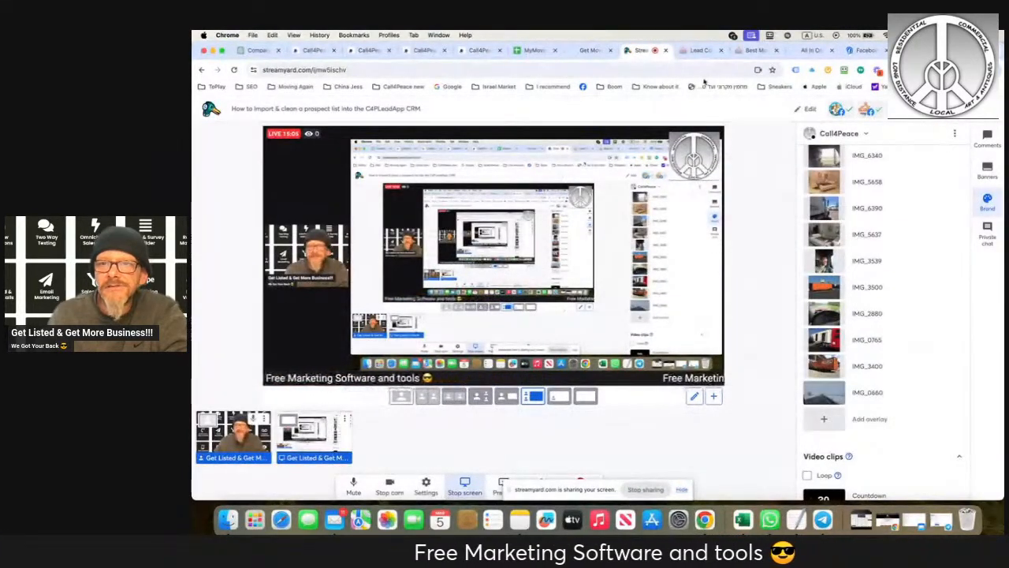
{"action": "left_click", "coordinate": [865, 50]}
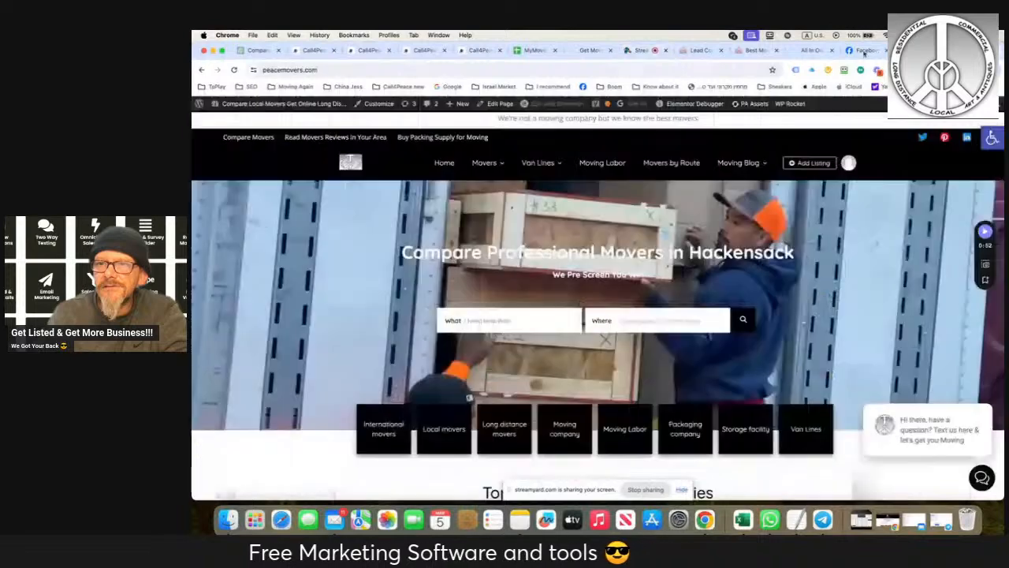
{"action": "left_click", "coordinate": [864, 50]}
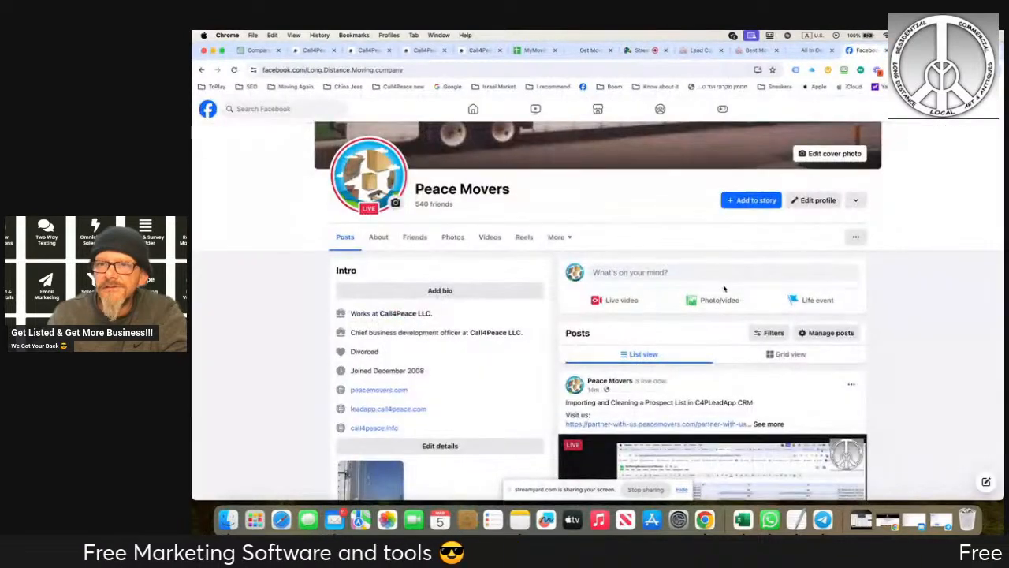
{"action": "scroll", "coordinate": [724, 288], "scroll_direction": "down", "scroll_amount": 3}
{"action": "scroll", "coordinate": [724, 289], "scroll_direction": "down", "scroll_amount": 1}
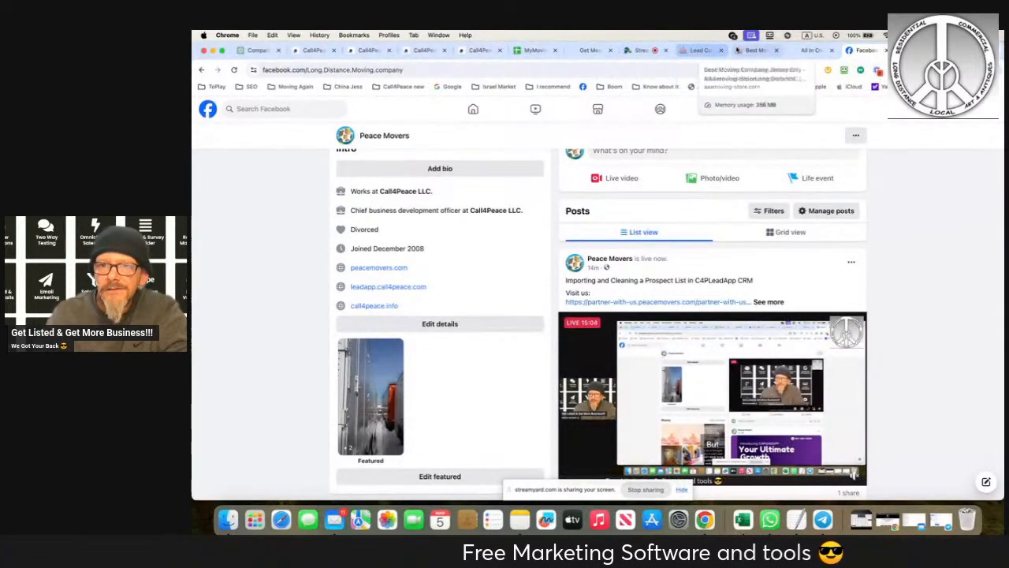
- Switch to Excel, create a blank workbook and paste the copied New Jersey mover records starting at cell A1
{"action": "left_click", "coordinate": [426, 51]}
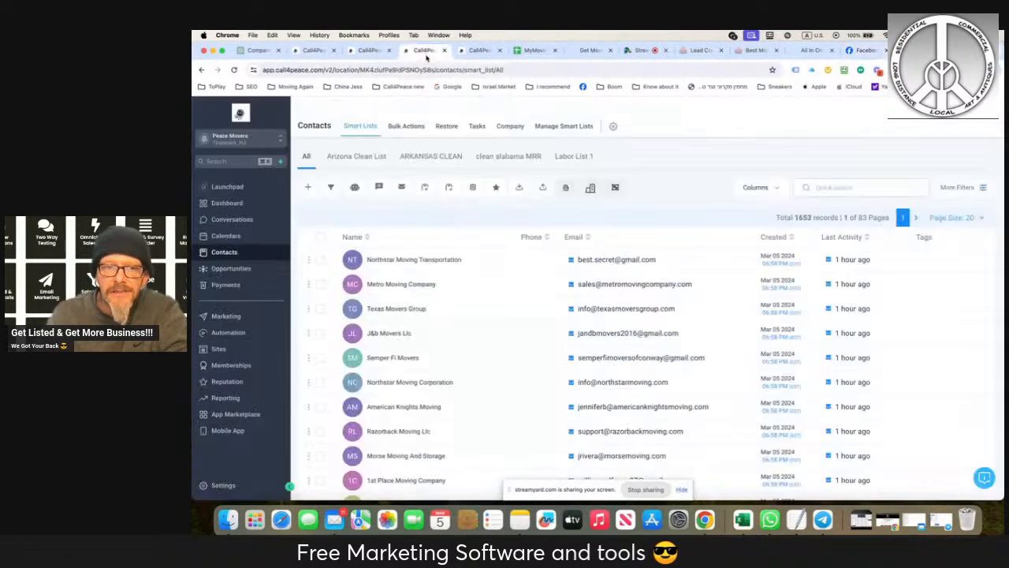
{"action": "left_click", "coordinate": [529, 51]}
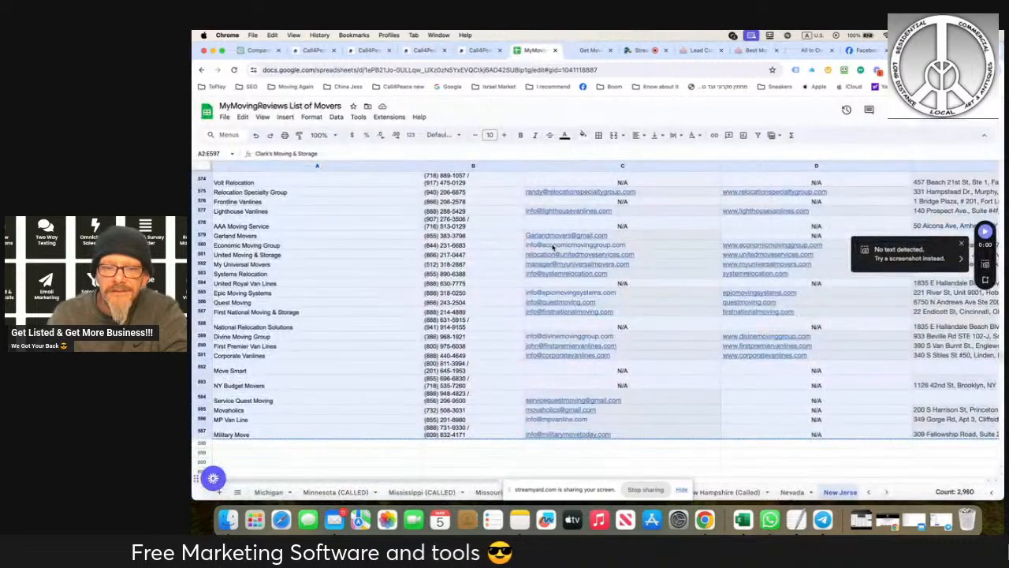
{"action": "mouse_move", "coordinate": [554, 247]}
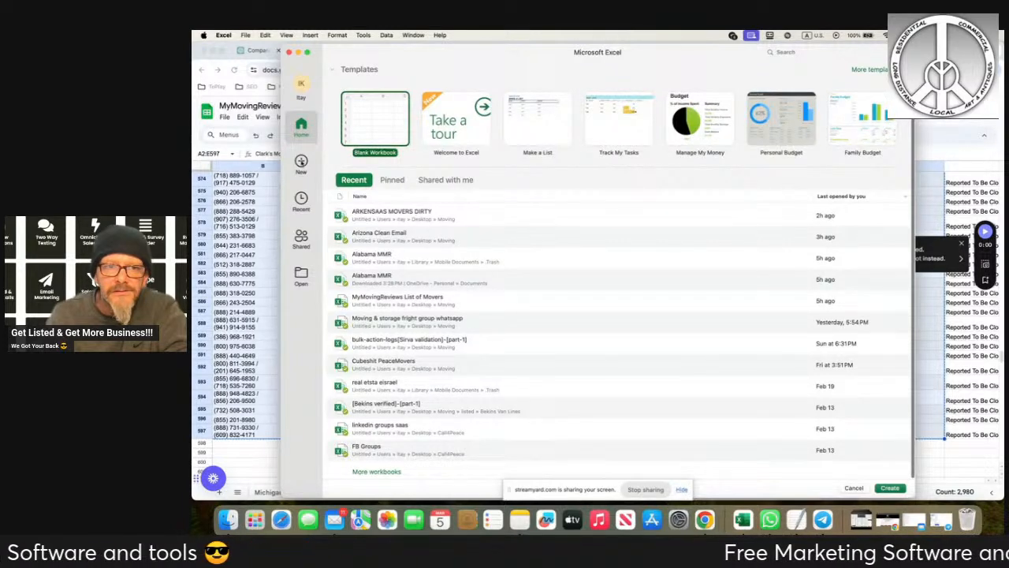
{"action": "left_click", "coordinate": [302, 162]}
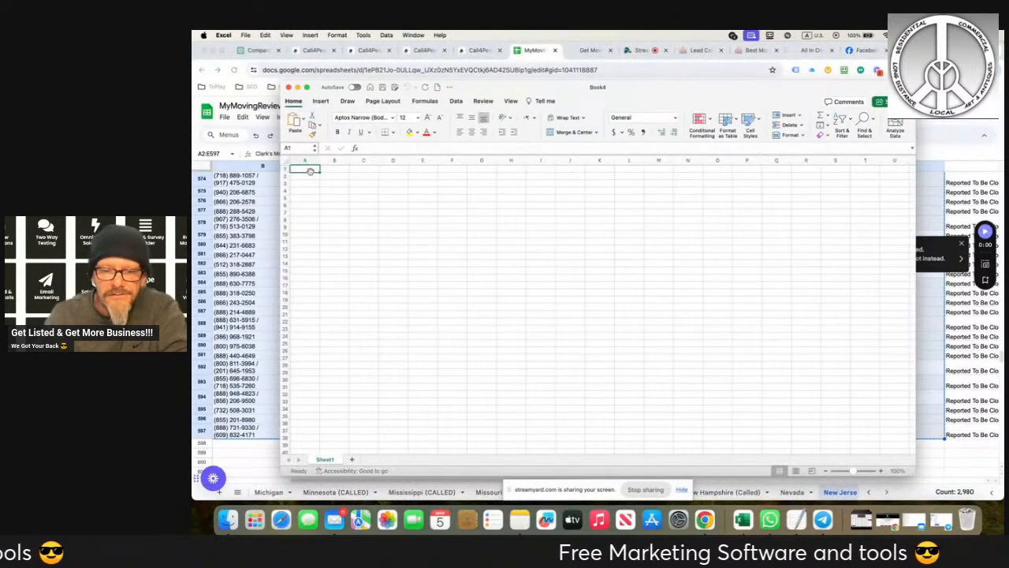
{"action": "key", "text": "super+v"}
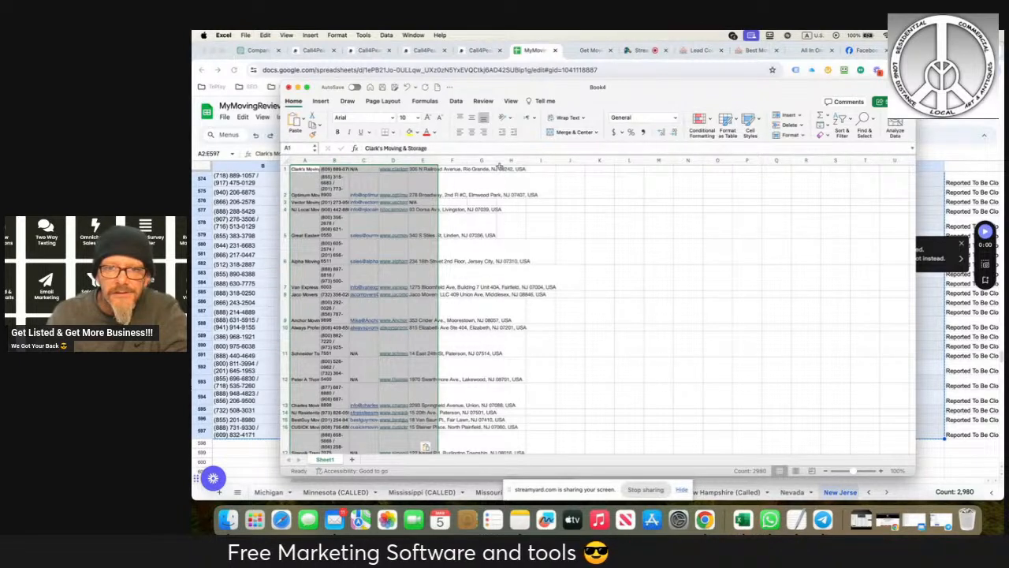
- Widen columns A to E of the pasted list so names, phone numbers, emails, websites and addresses are readable
{"action": "left_click_drag", "start_coordinate": [589, 162], "coordinate": [614, 162]}
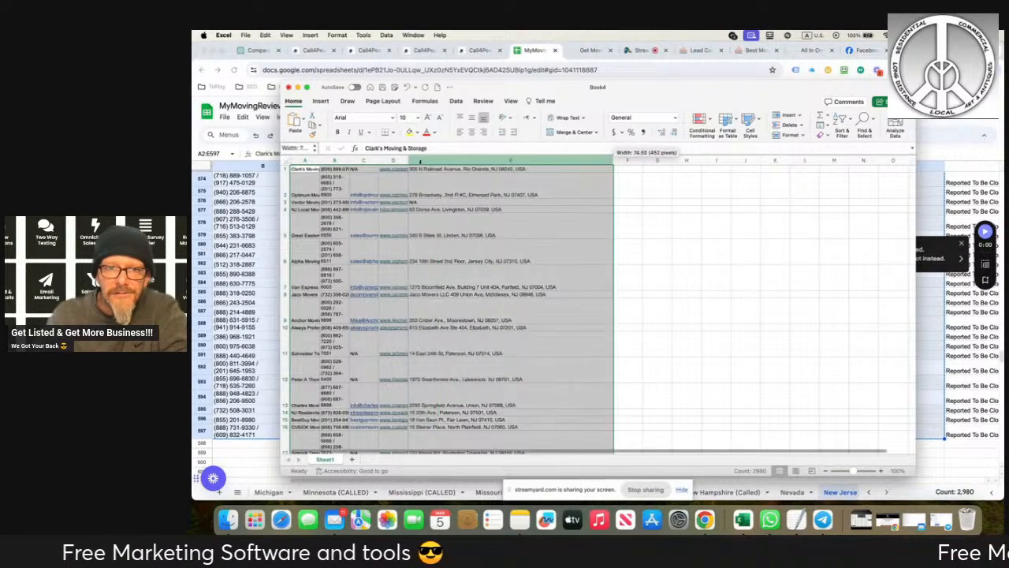
{"action": "left_click_drag", "start_coordinate": [408, 162], "coordinate": [577, 162]}
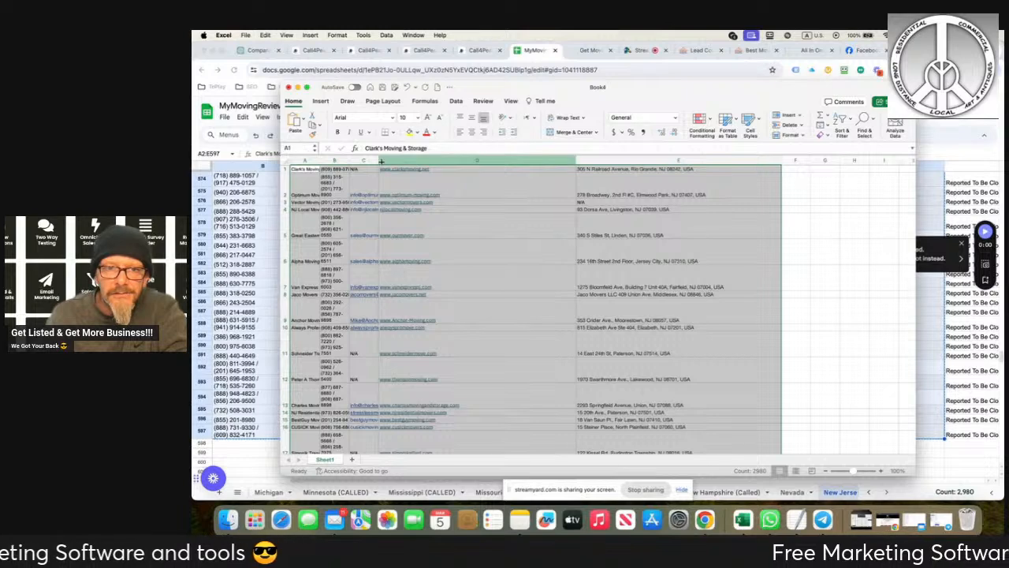
{"action": "left_click_drag", "start_coordinate": [378, 162], "coordinate": [479, 161]}
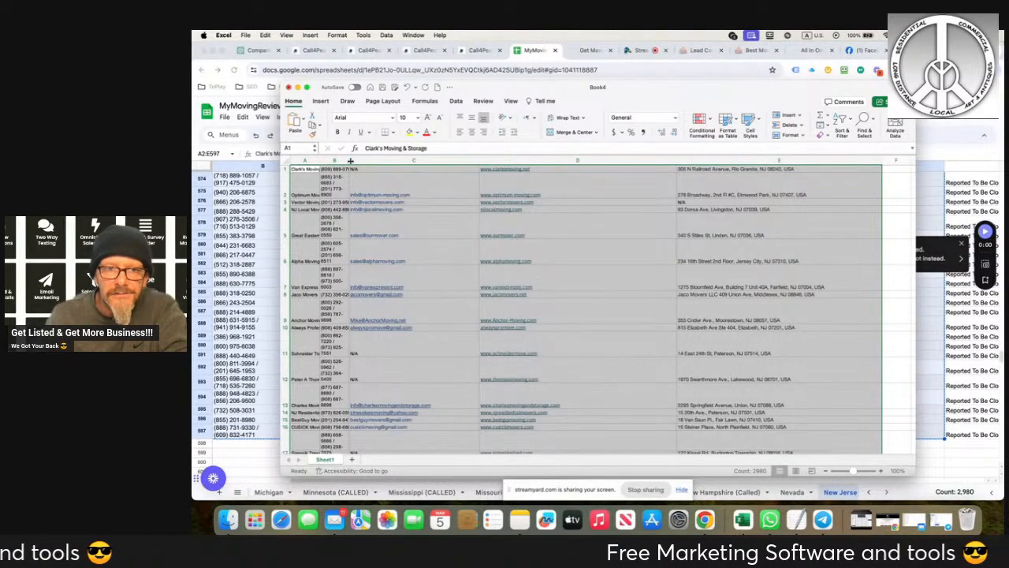
{"action": "left_click_drag", "start_coordinate": [349, 161], "coordinate": [498, 162]}
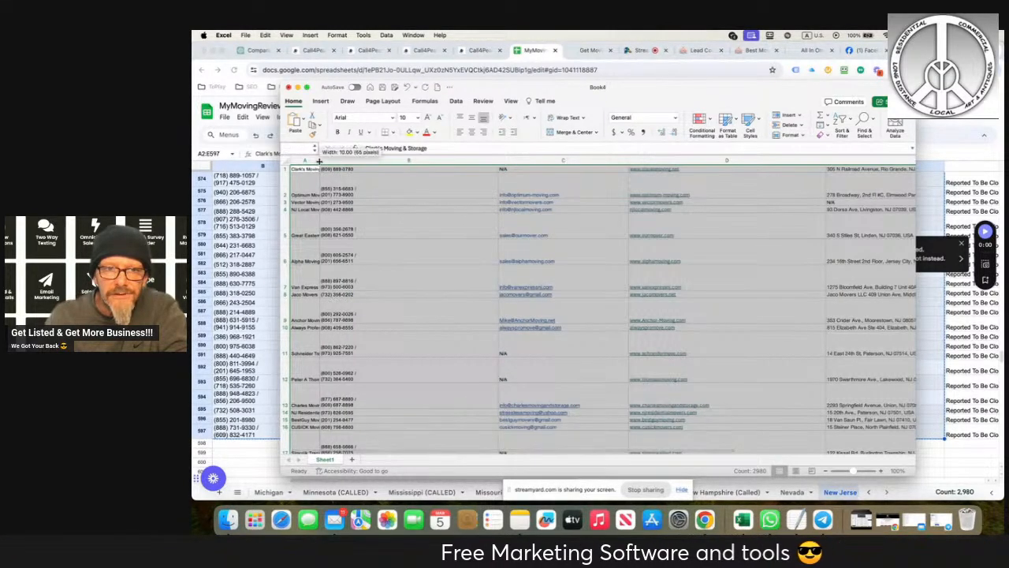
{"action": "left_click_drag", "start_coordinate": [318, 162], "coordinate": [442, 164]}
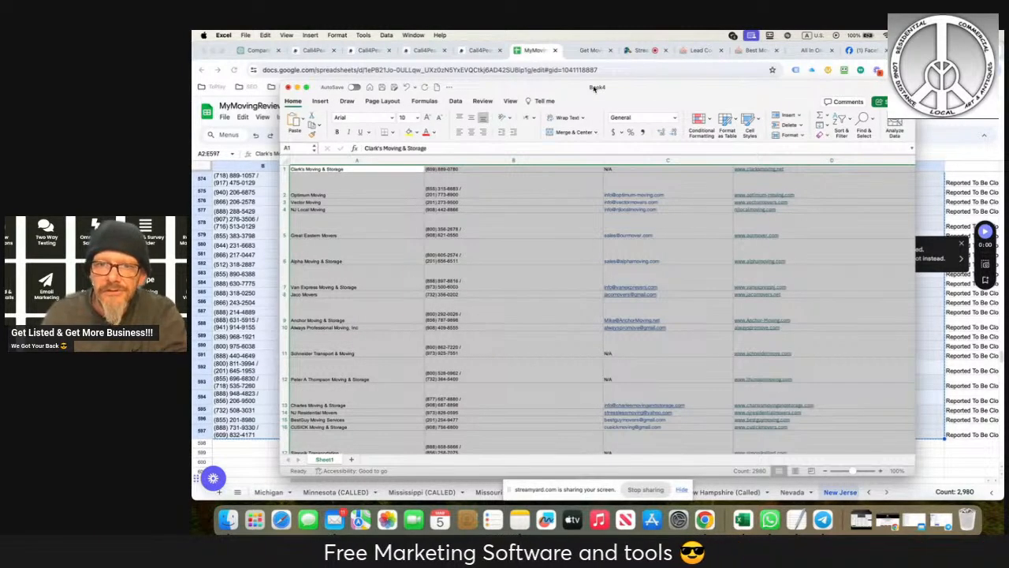
- Save the workbook as NJ Movers MMR in Comma Separated Values (.csv) format in the local Moving folder, and close it
{"action": "key", "text": "super+s"}
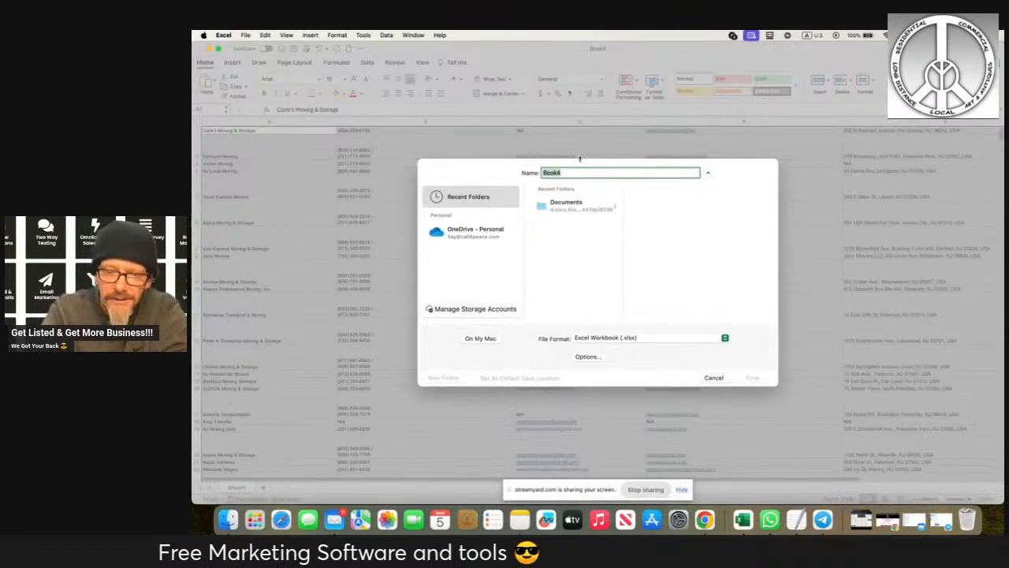
{"action": "type", "text": "NJ Movers MMR"}
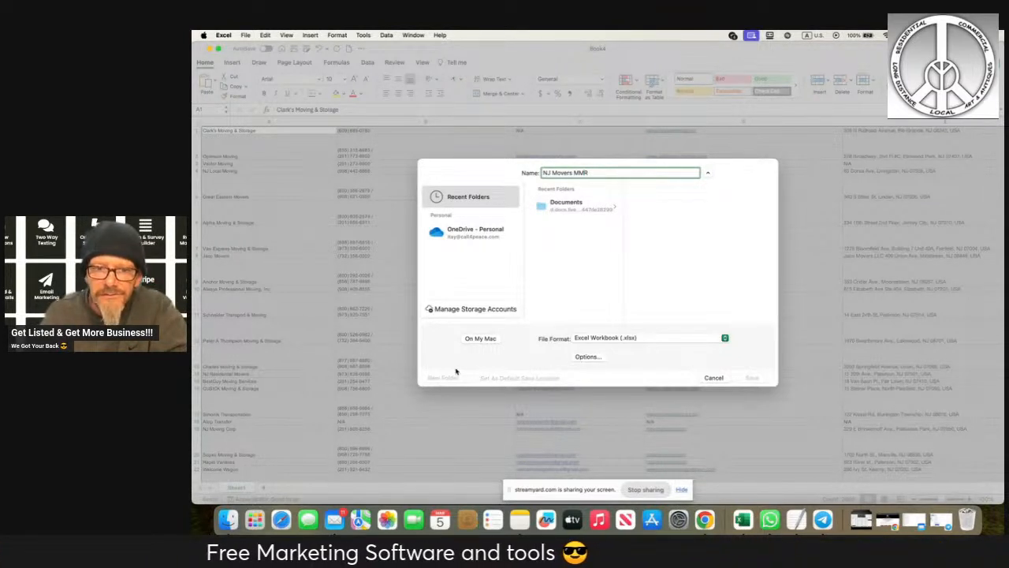
{"action": "left_click", "coordinate": [473, 339]}
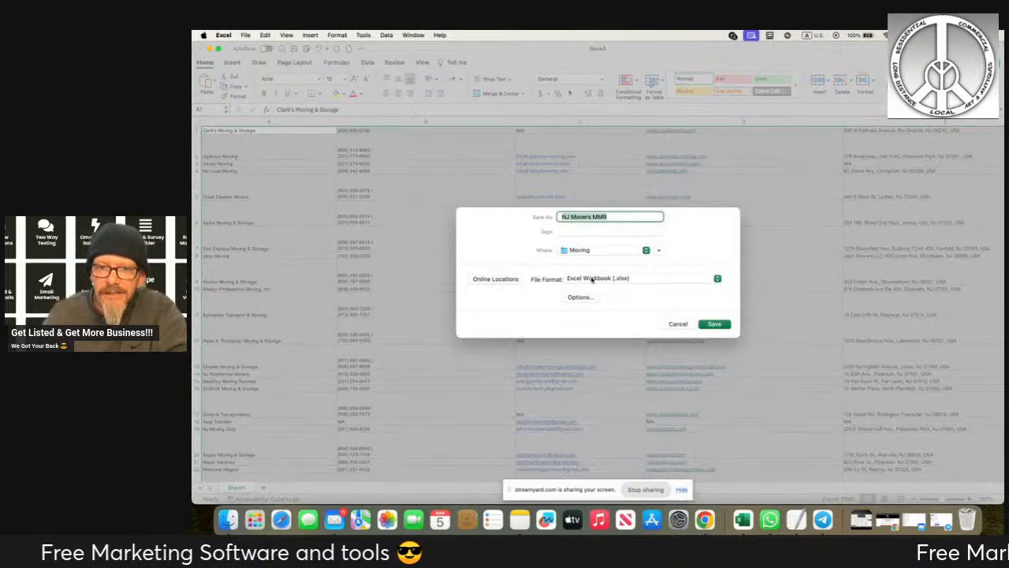
{"action": "left_click", "coordinate": [604, 279]}
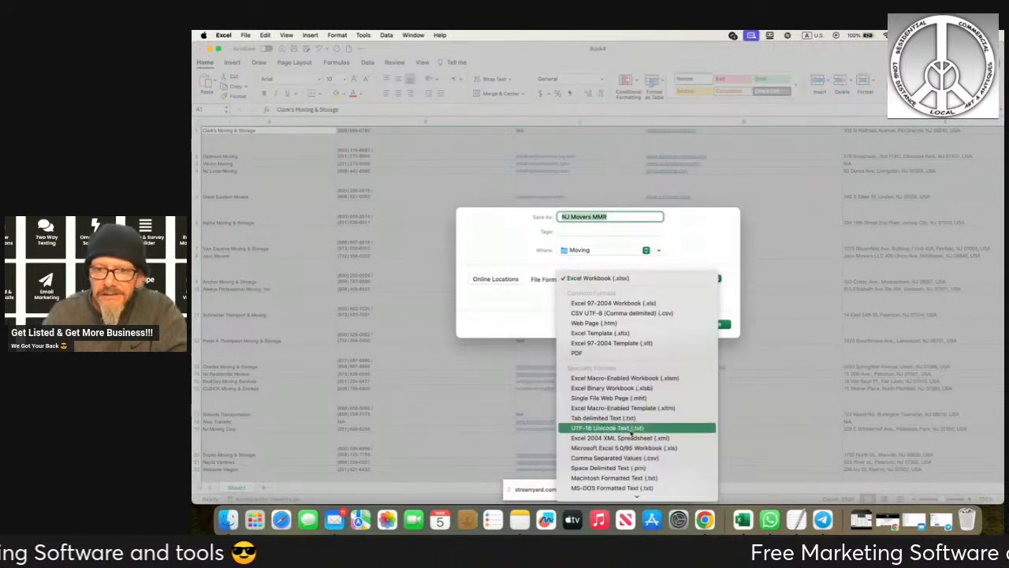
{"action": "left_click", "coordinate": [619, 457]}
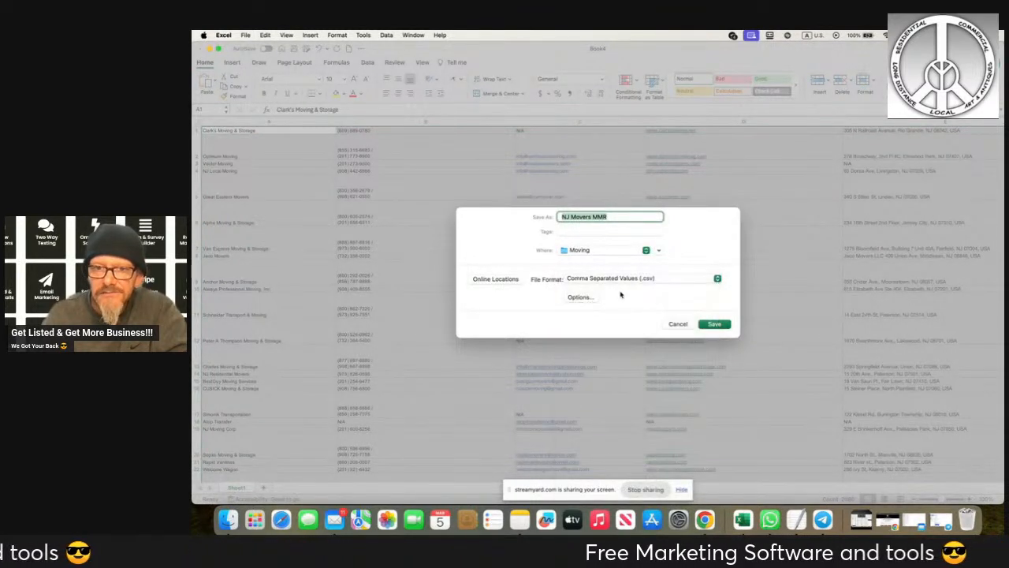
{"action": "left_click", "coordinate": [509, 283]}
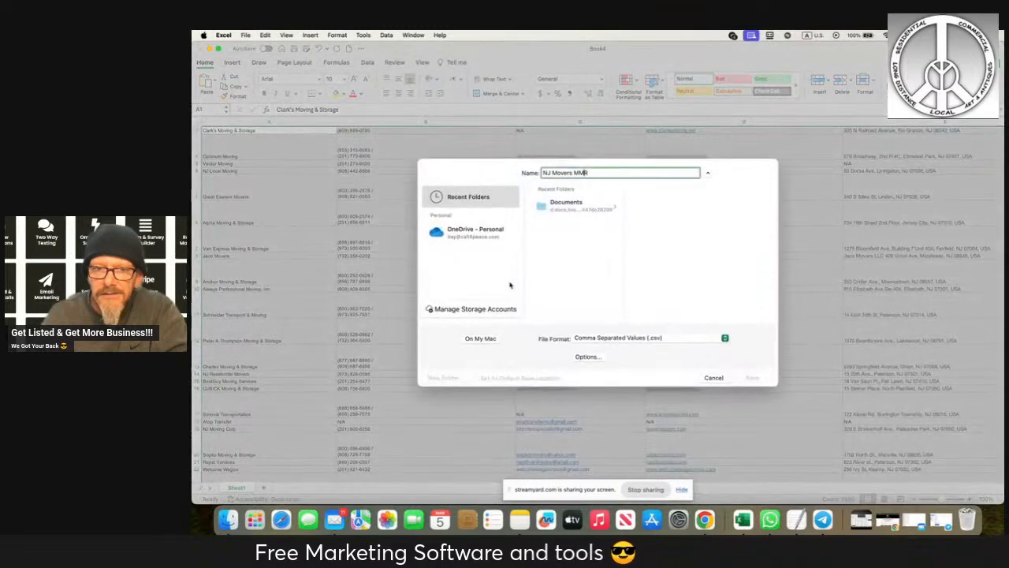
{"action": "left_click", "coordinate": [488, 339]}
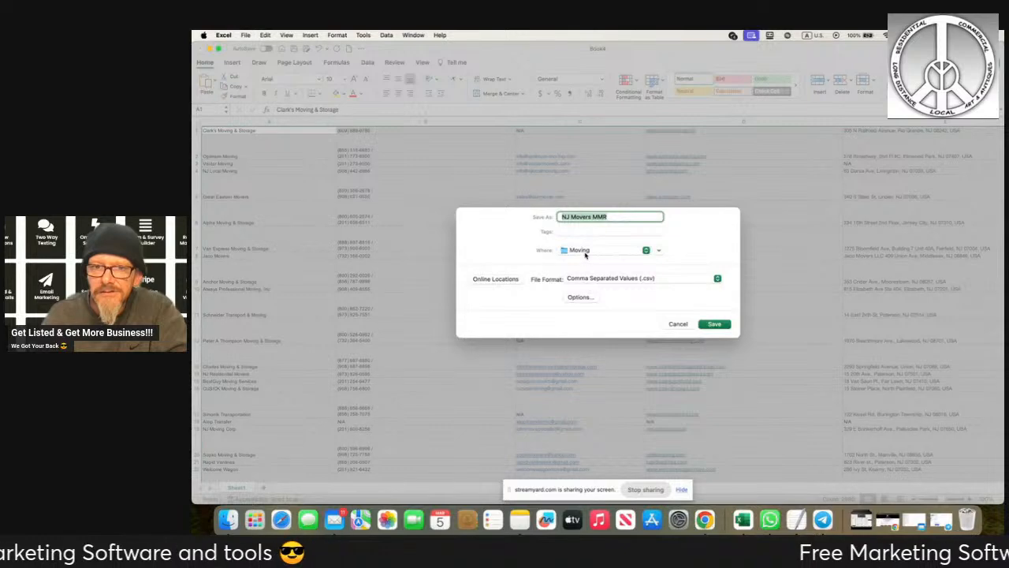
{"action": "left_click", "coordinate": [708, 328]}
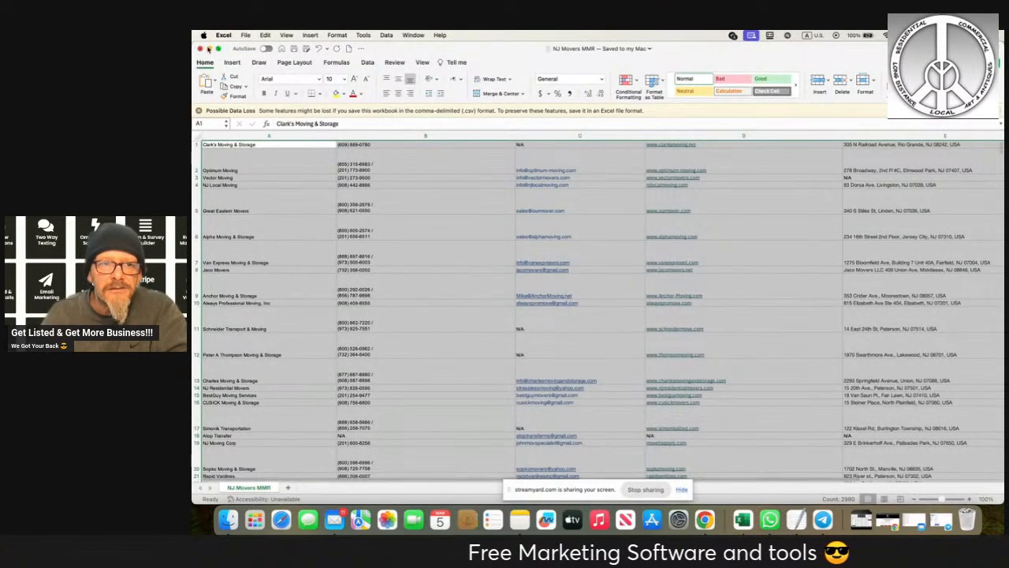
{"action": "left_click", "coordinate": [200, 48]}
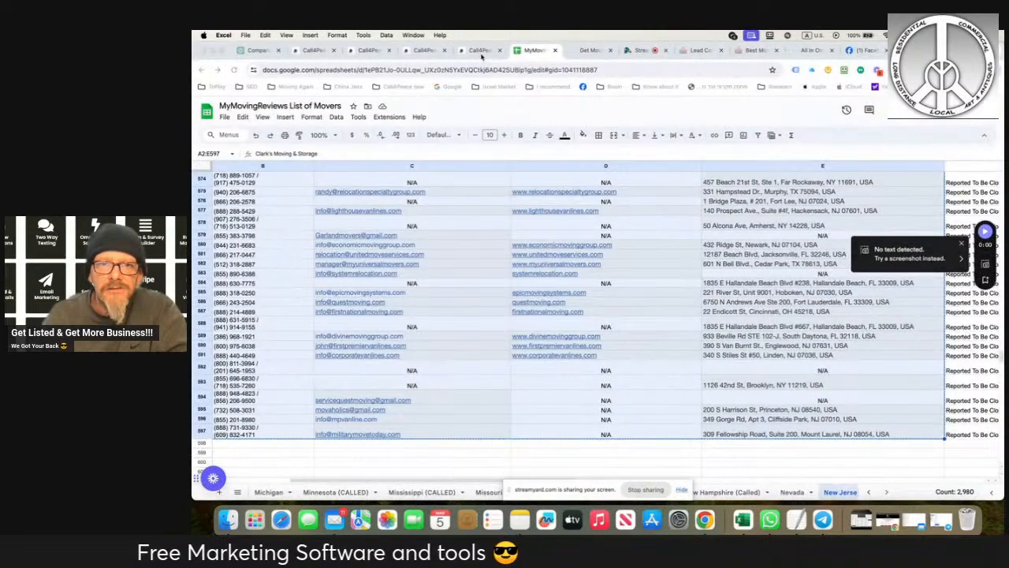
- In the Call4Peace CRM contacts in Chrome, start a contact import with NJ Movers MMR.csv from the desktop's Moving folder and proceed to column mapping
{"action": "left_click", "coordinate": [405, 50]}
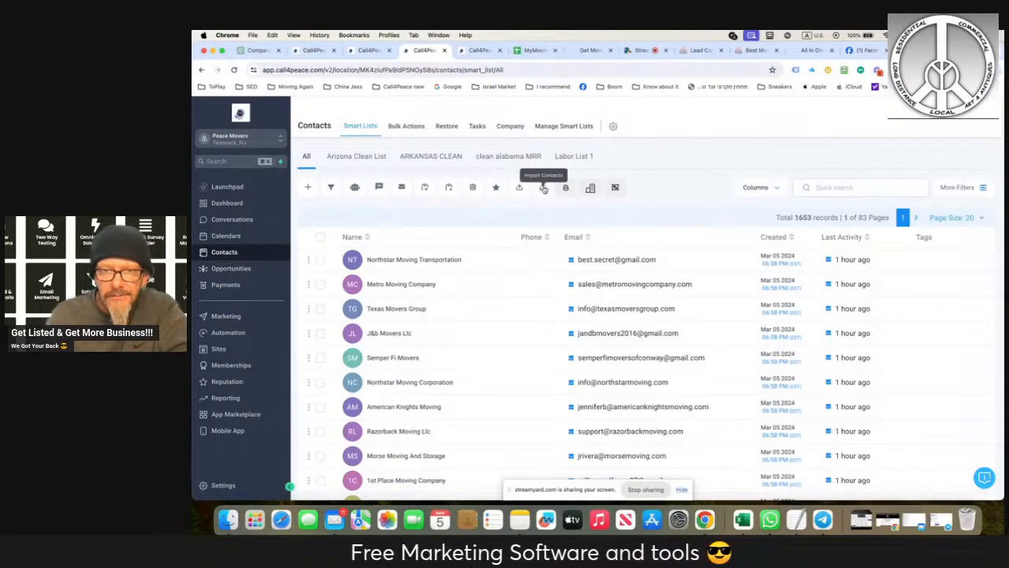
{"action": "left_click", "coordinate": [544, 188]}
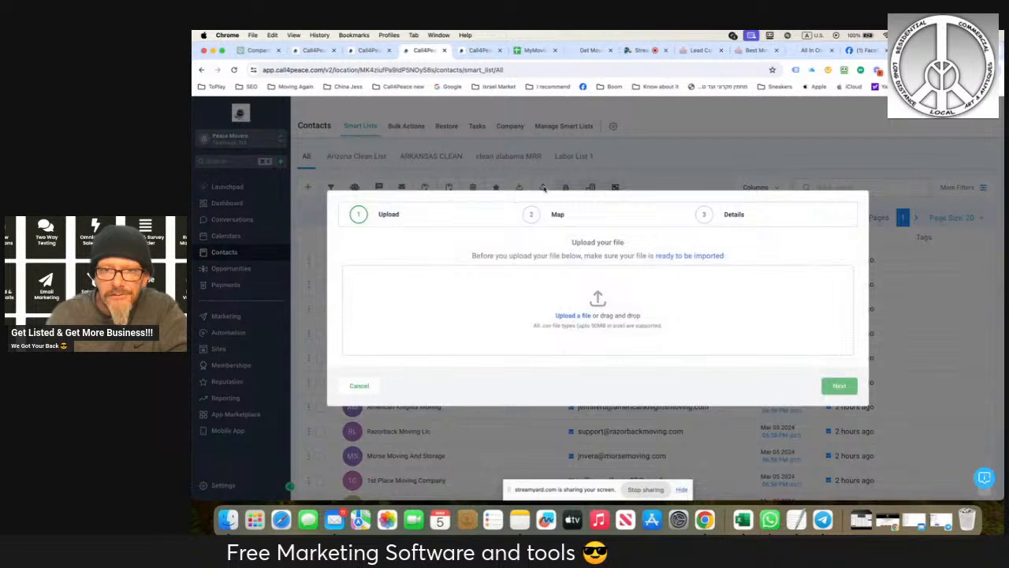
{"action": "left_click", "coordinate": [565, 316]}
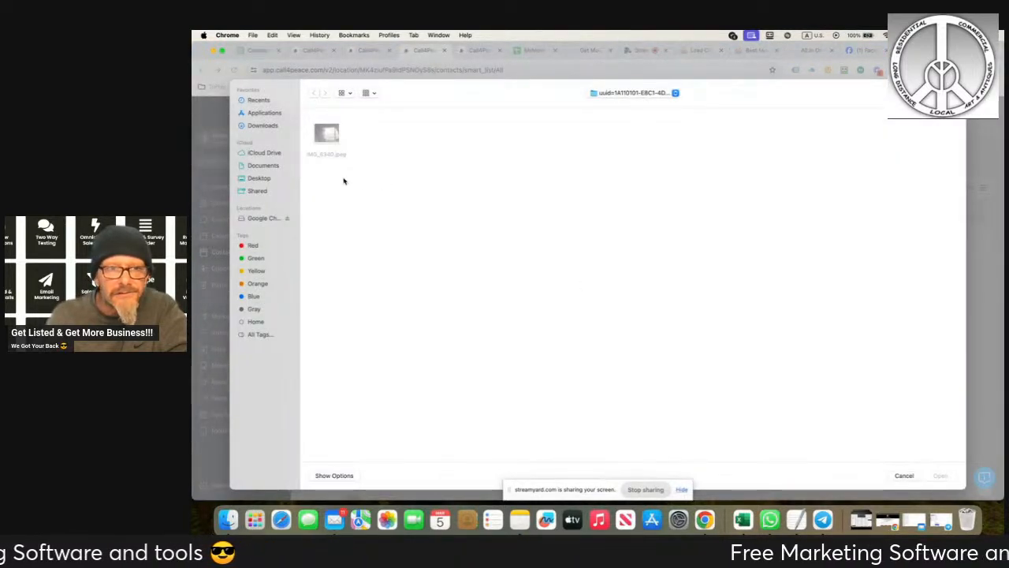
{"action": "left_click", "coordinate": [259, 178]}
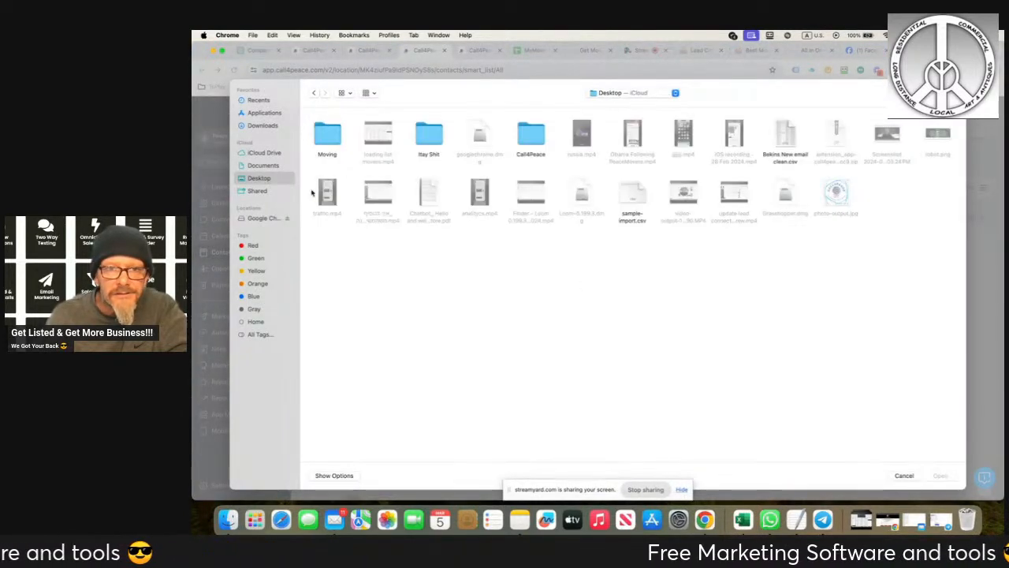
{"action": "double_click", "coordinate": [327, 135]}
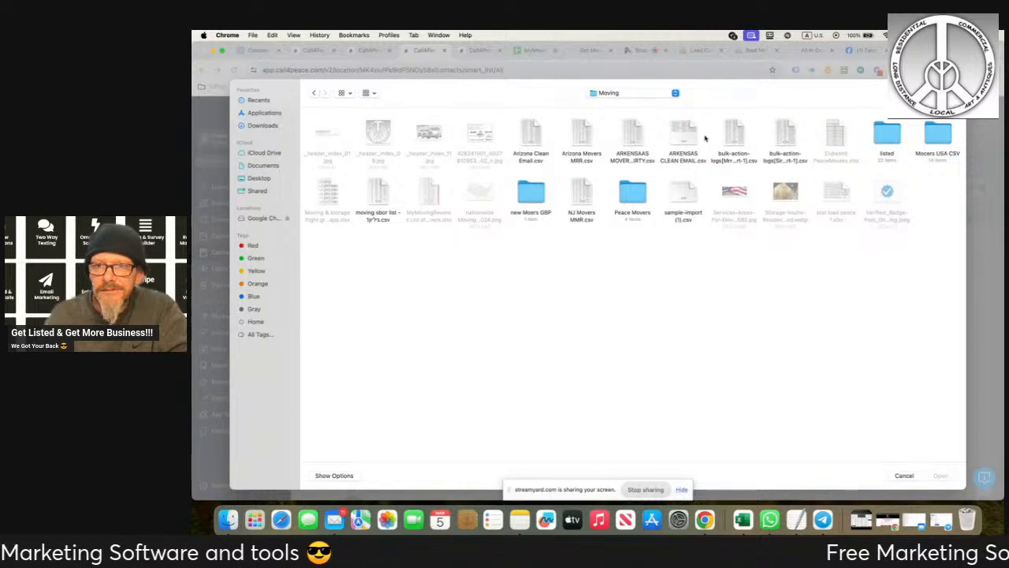
{"action": "left_click", "coordinate": [581, 194]}
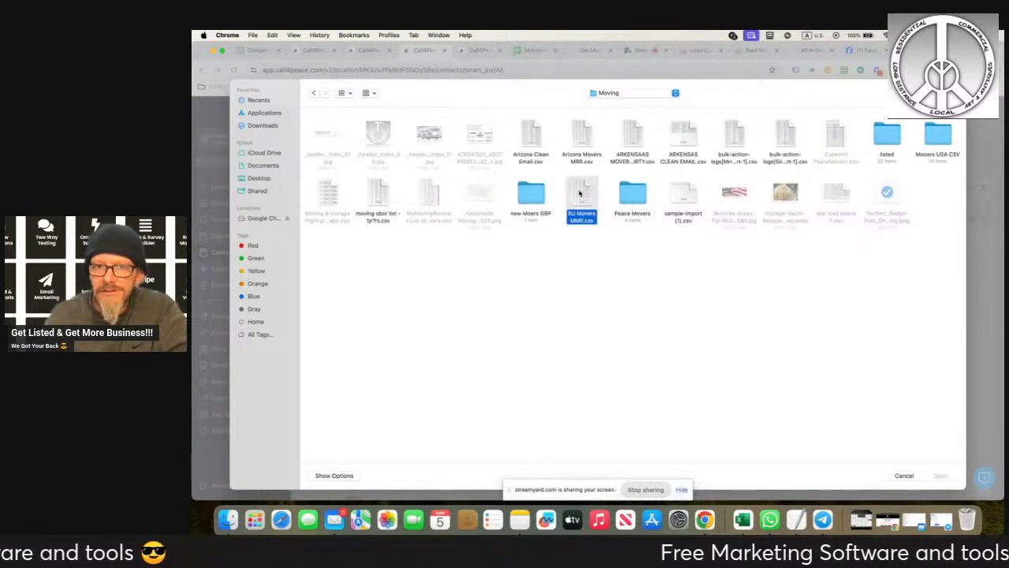
{"action": "left_click", "coordinate": [939, 475]}
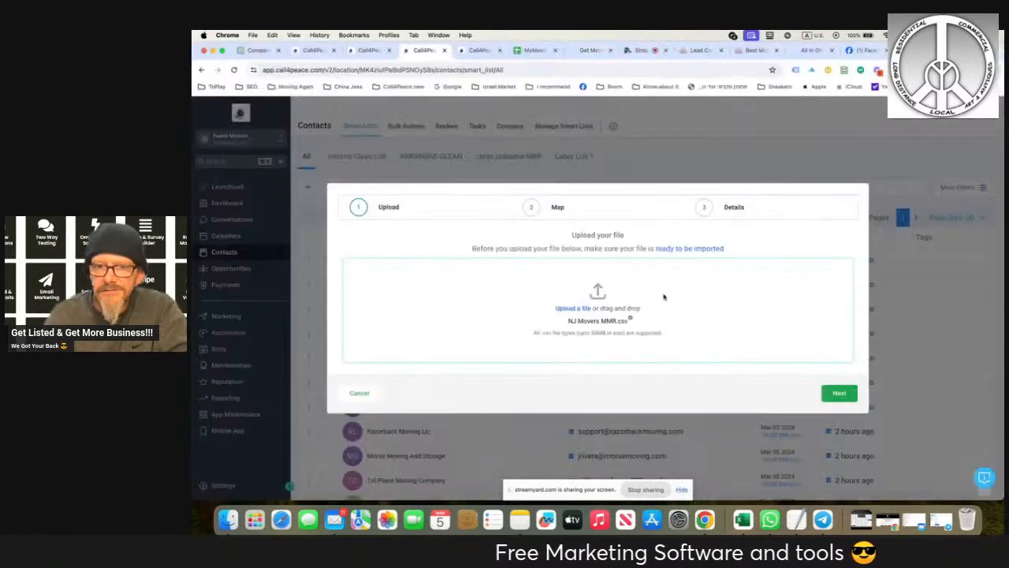
{"action": "left_click", "coordinate": [833, 392]}
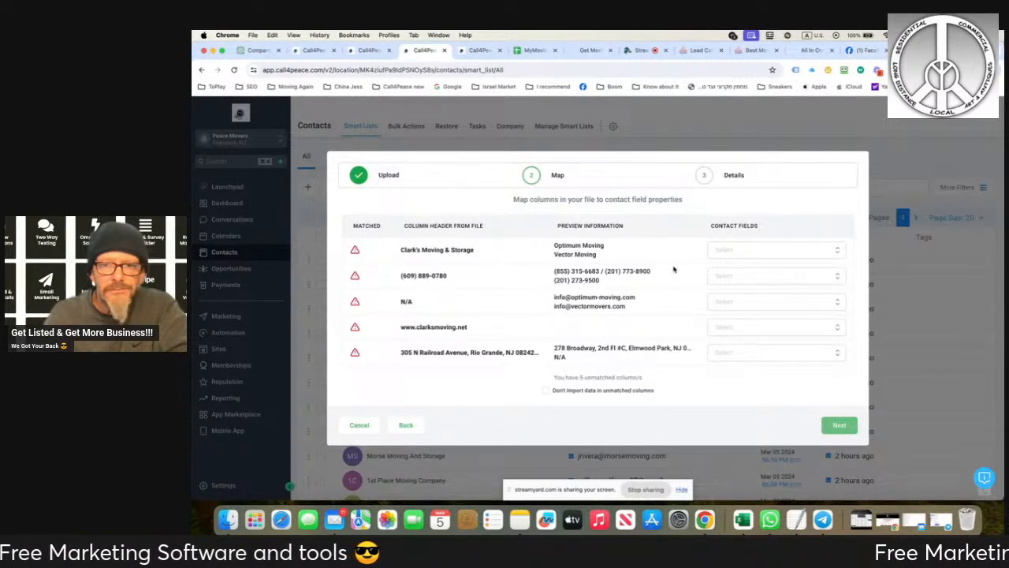
- Map the file's company name column to the Name contact field and its phone number column to Phone
{"action": "left_click", "coordinate": [724, 275]}
{"action": "left_click", "coordinate": [724, 306]}
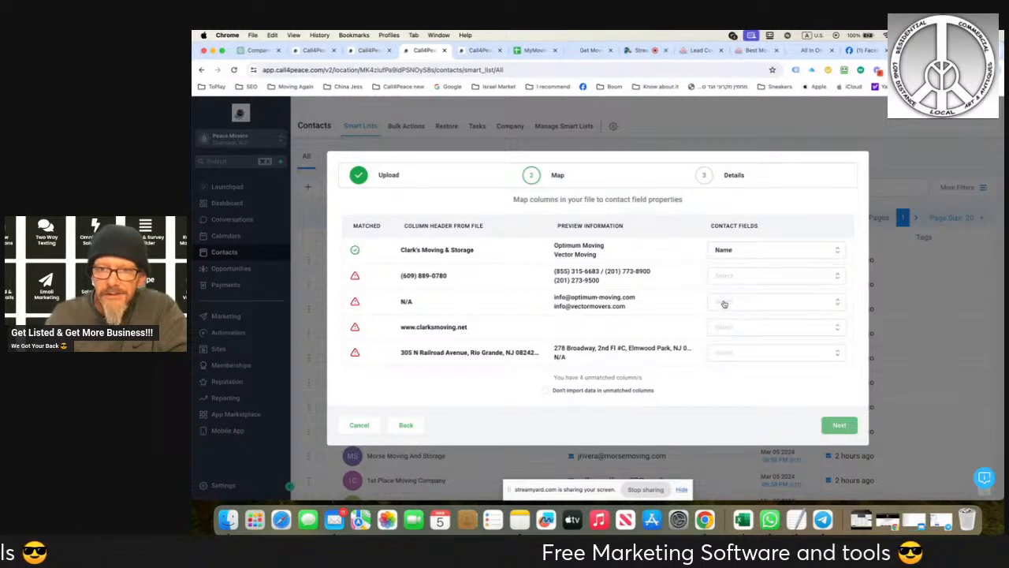
{"action": "left_click", "coordinate": [724, 279]}
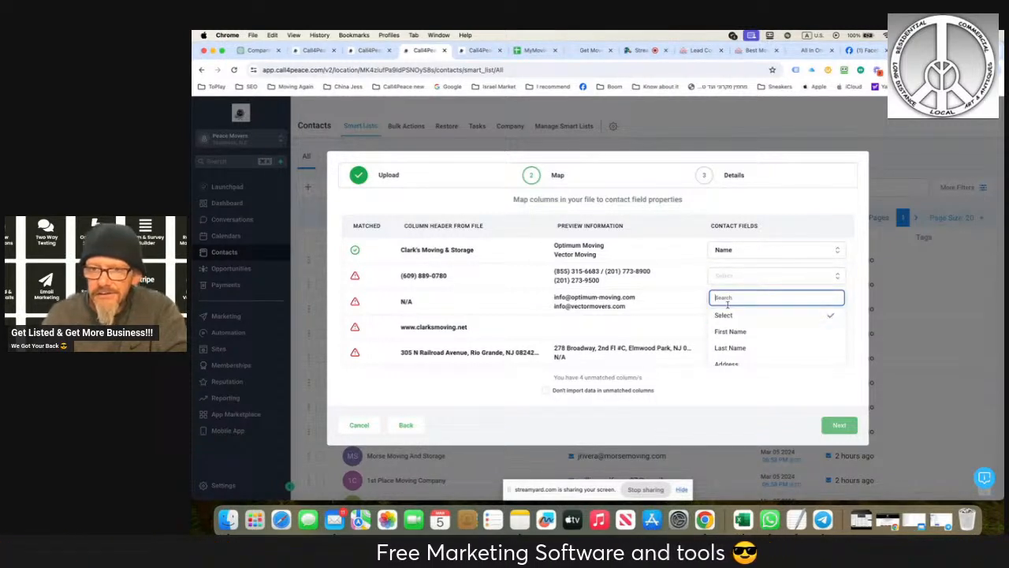
{"action": "type", "text": "p"}
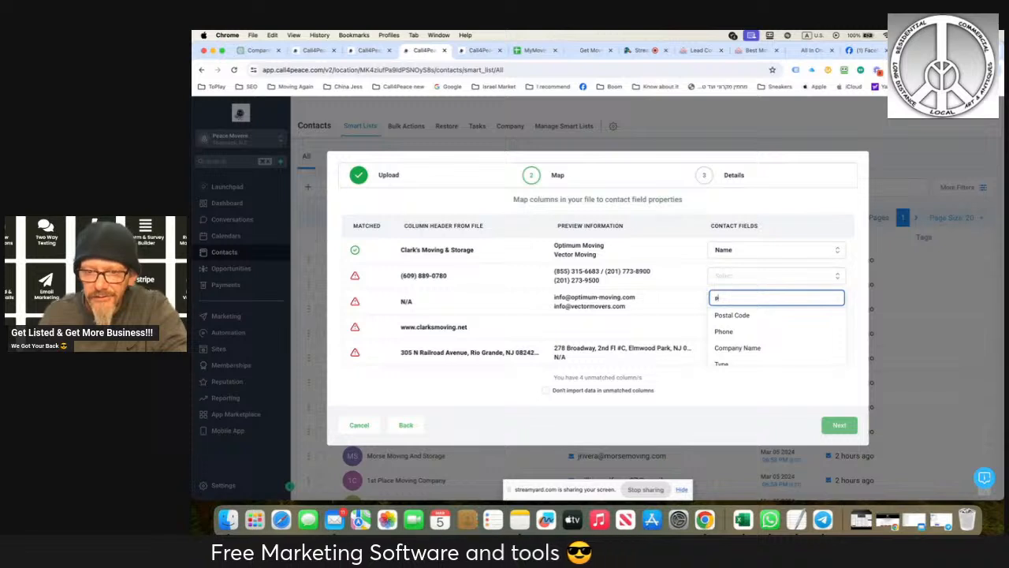
{"action": "type", "text": "h"}
{"action": "left_click", "coordinate": [719, 315]}
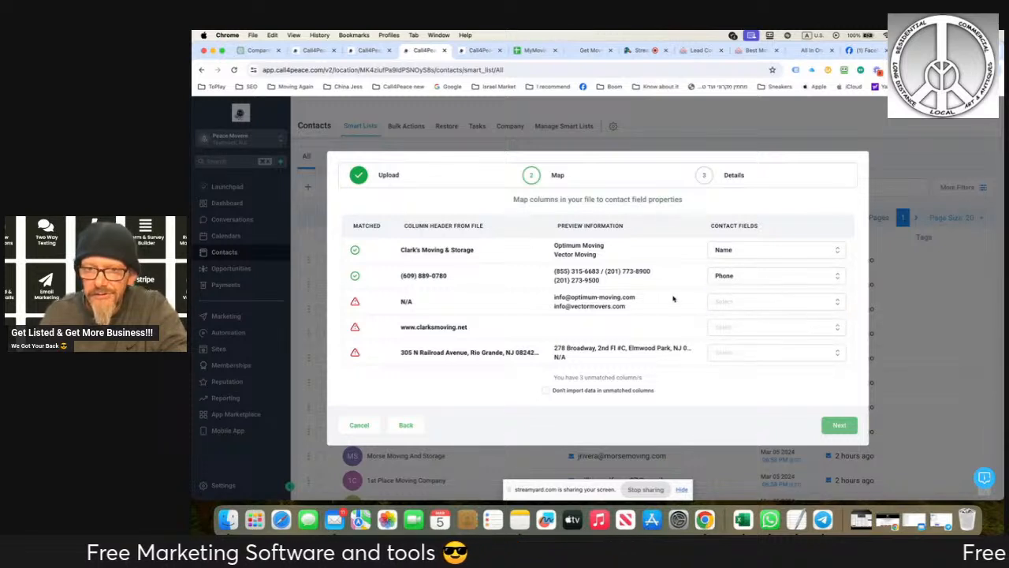
- Map the file's email address column to the Email contact field
{"action": "left_click", "coordinate": [713, 303]}
{"action": "type", "text": "e"}
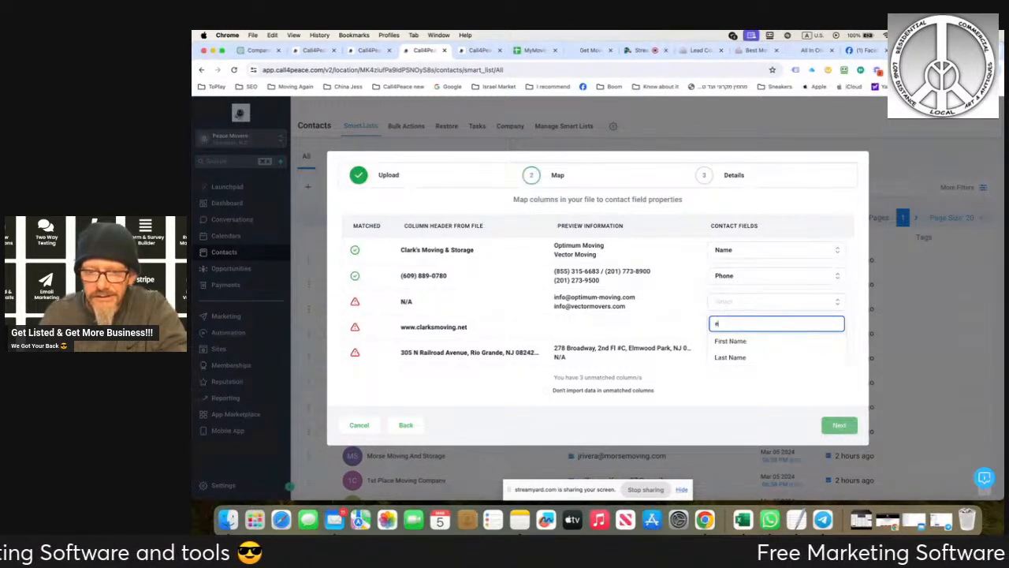
{"action": "type", "text": "m"}
{"action": "left_click", "coordinate": [715, 340]}
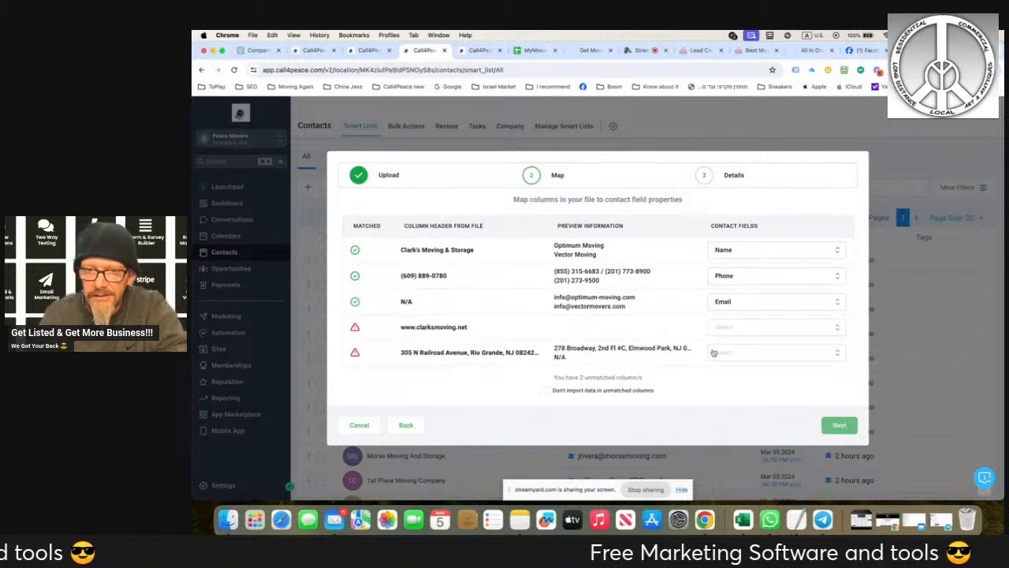
- Map the street address column to the Address contact field and the web address column to Website
{"action": "left_click", "coordinate": [713, 353]}
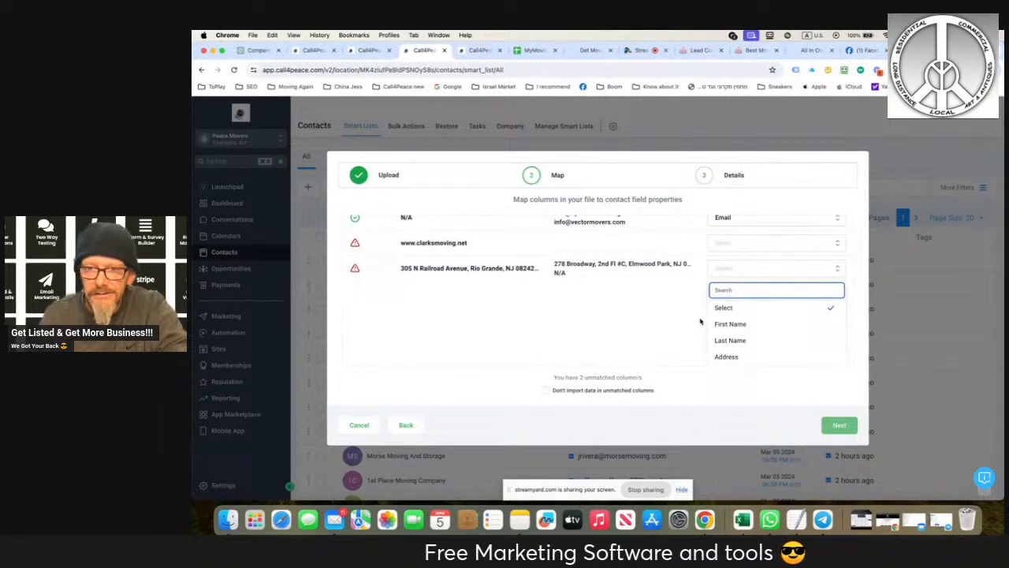
{"action": "type", "text": "add"}
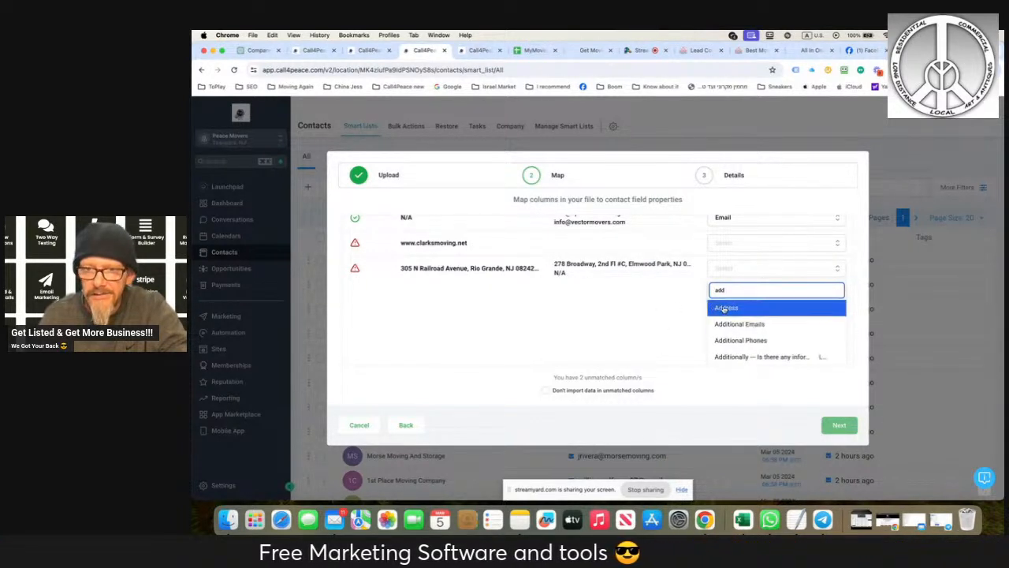
{"action": "left_click", "coordinate": [720, 308]}
{"action": "left_click", "coordinate": [722, 329]}
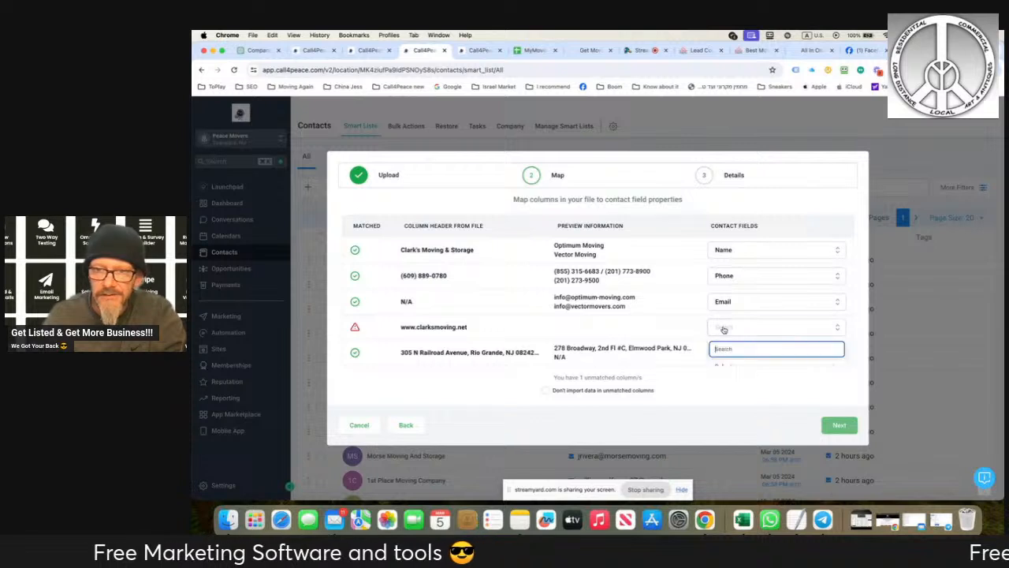
{"action": "type", "text": "s"}
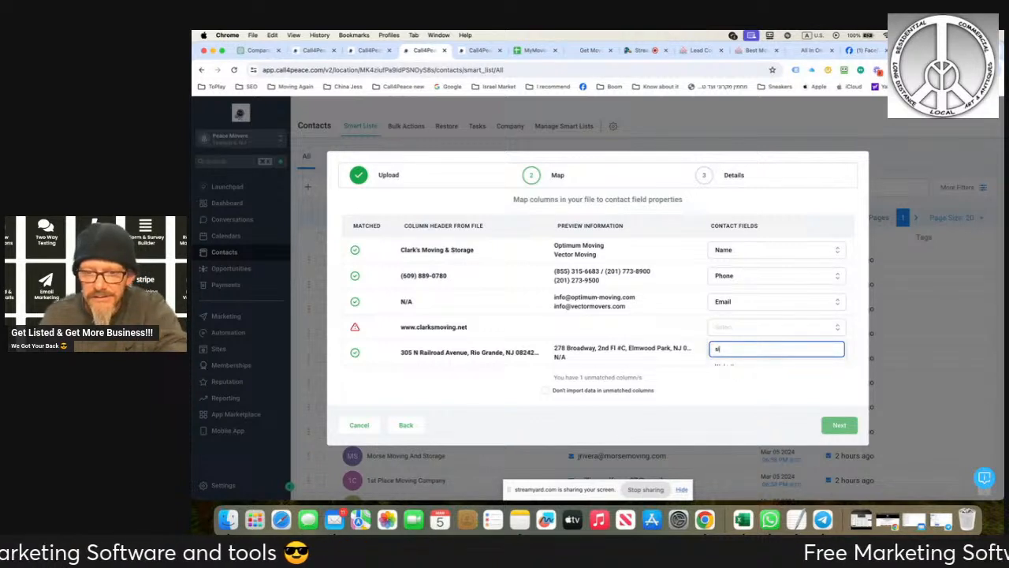
{"action": "type", "text": "it"}
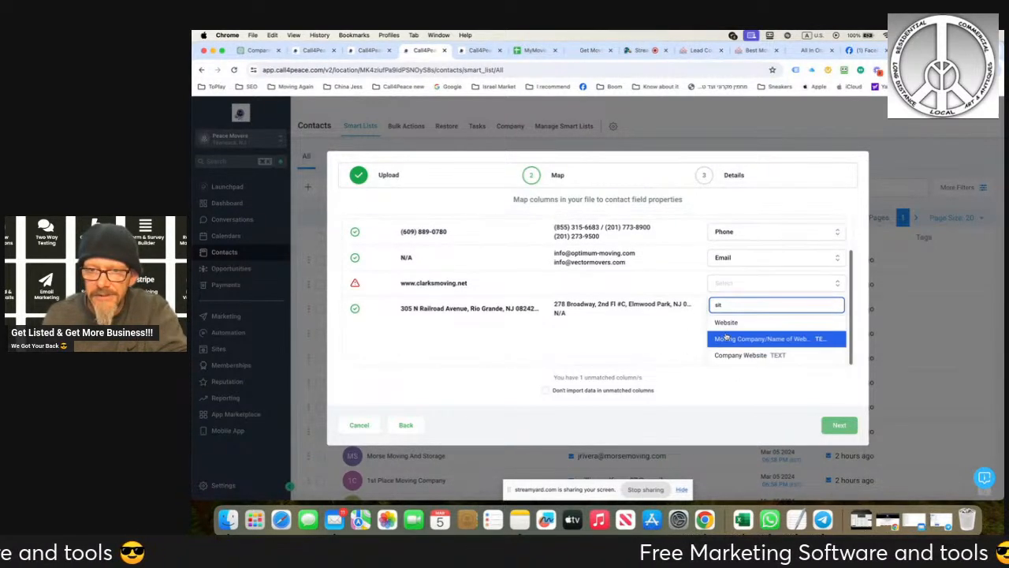
{"action": "left_click", "coordinate": [718, 322]}
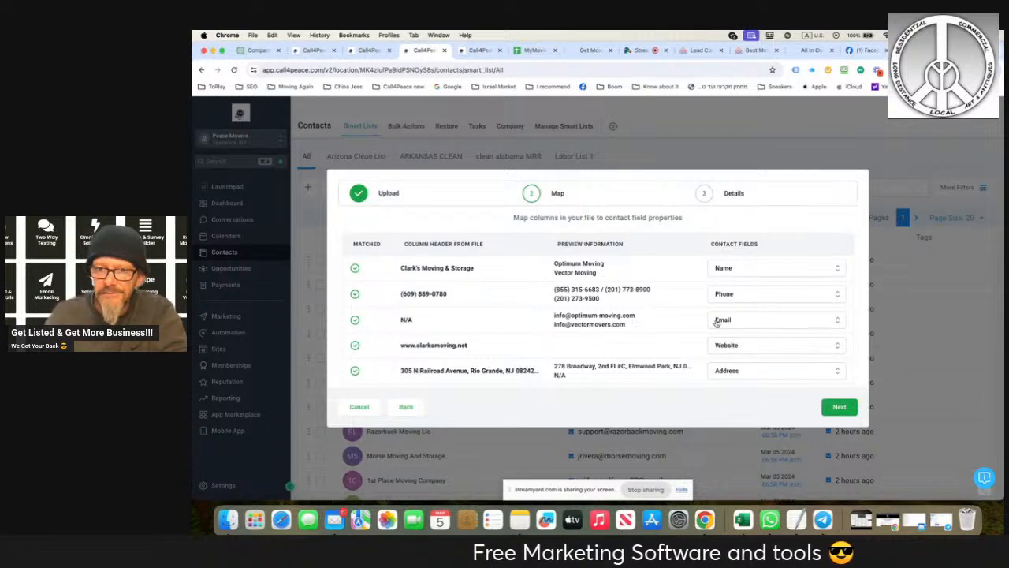
{"action": "left_click", "coordinate": [717, 343]}
{"action": "type", "text": "em"}
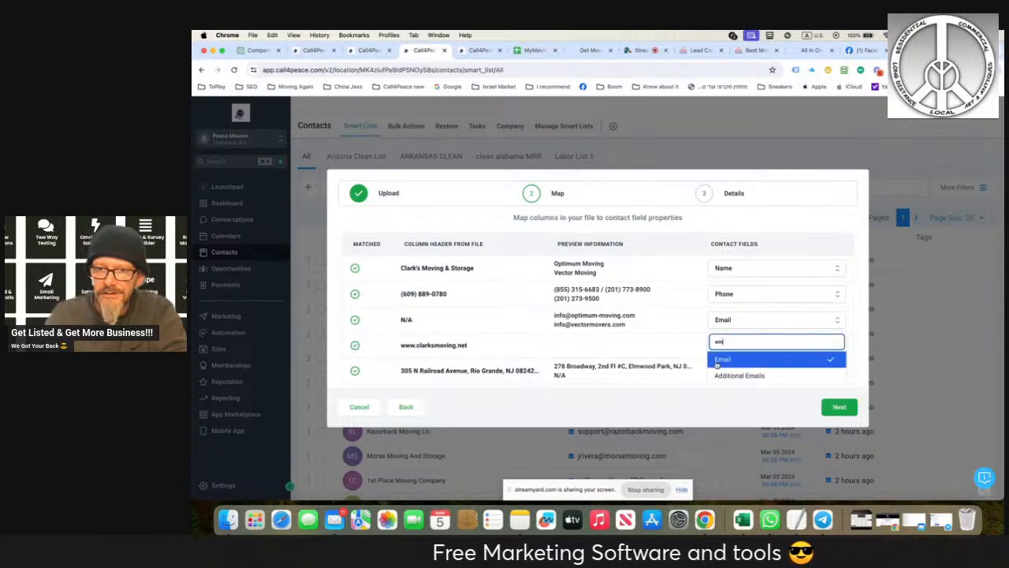
{"action": "left_click", "coordinate": [680, 324]}
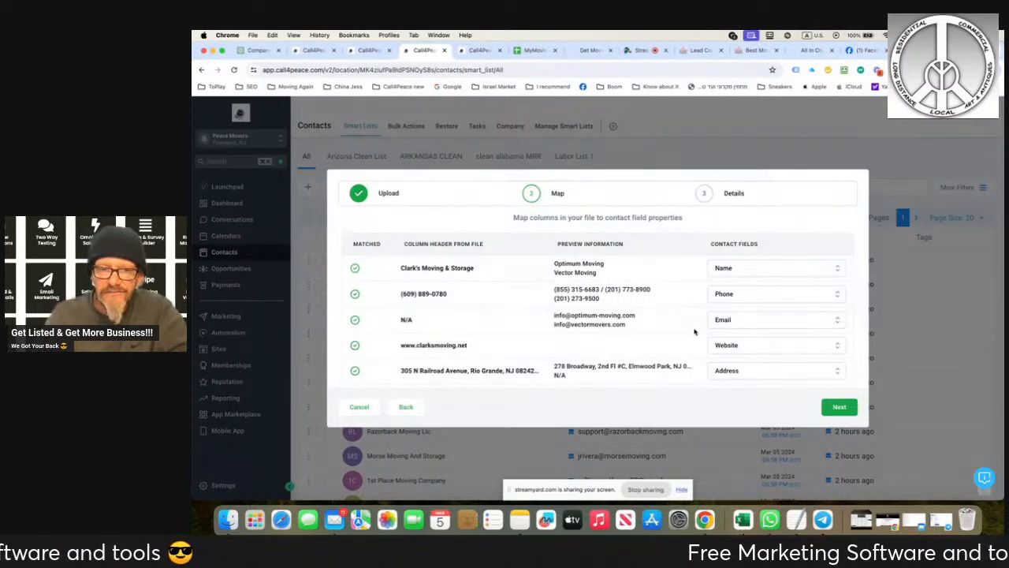
- Accept the column mapping, name the import NJ Movers MMr and enable creating a list of contacts from it
{"action": "left_click", "coordinate": [839, 407]}
{"action": "double_click", "coordinate": [438, 293]}
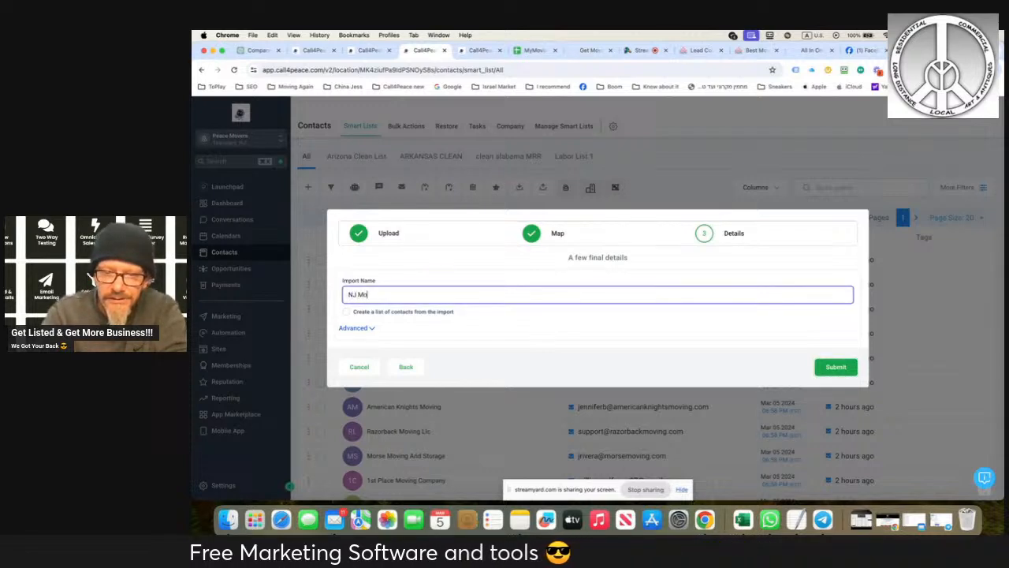
{"action": "type", "text": "NJ Movers "}
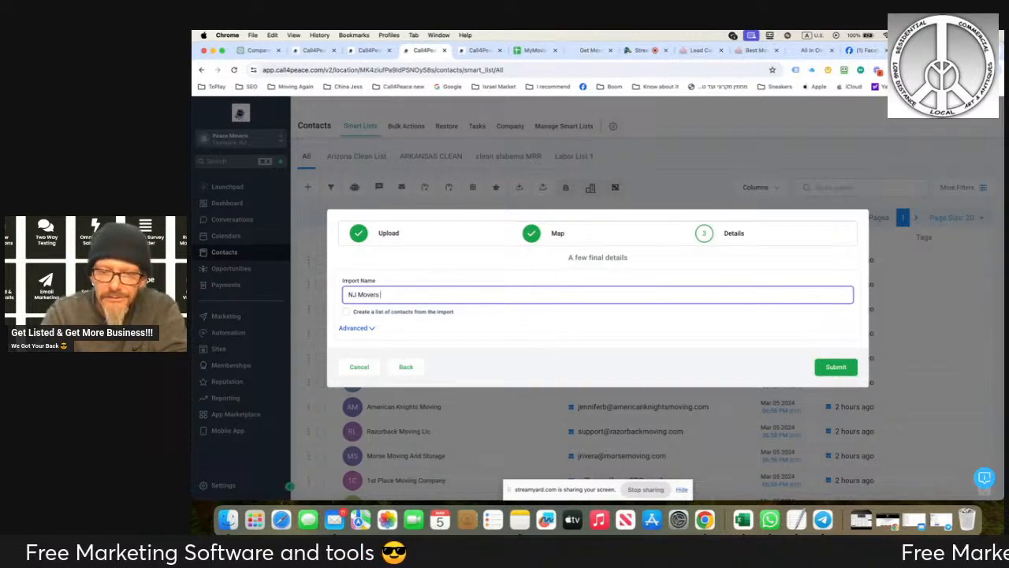
{"action": "type", "text": "MMr"}
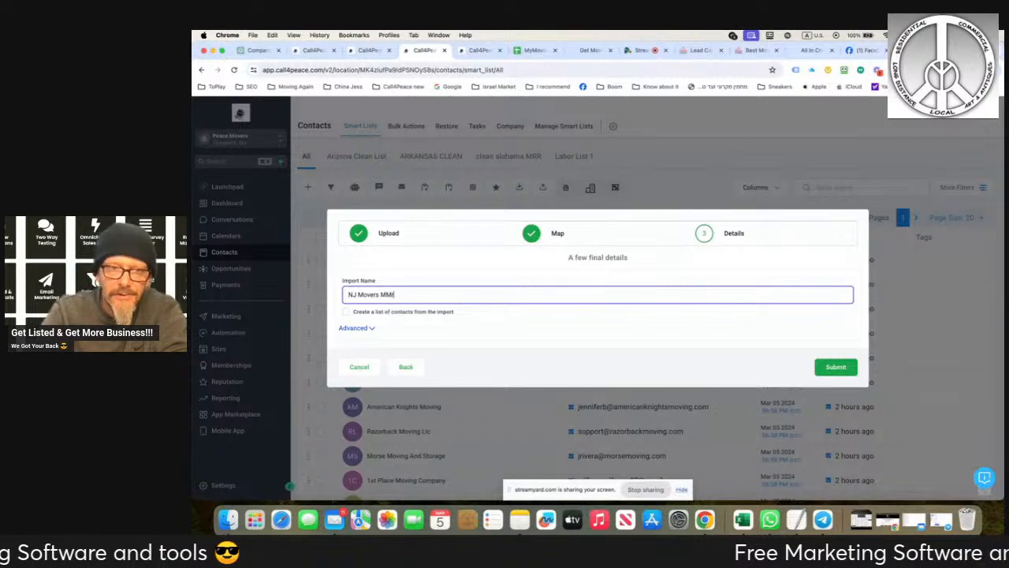
{"action": "left_click", "coordinate": [342, 314]}
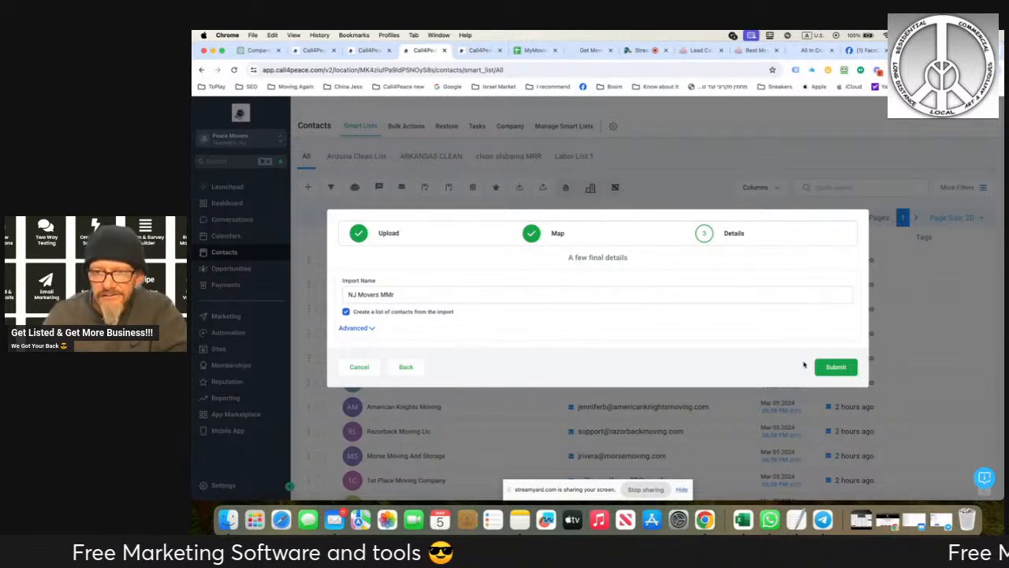
- Submit the contact import and show the statistics of the NJ Movers MMr bulk import
{"action": "left_click", "coordinate": [842, 369]}
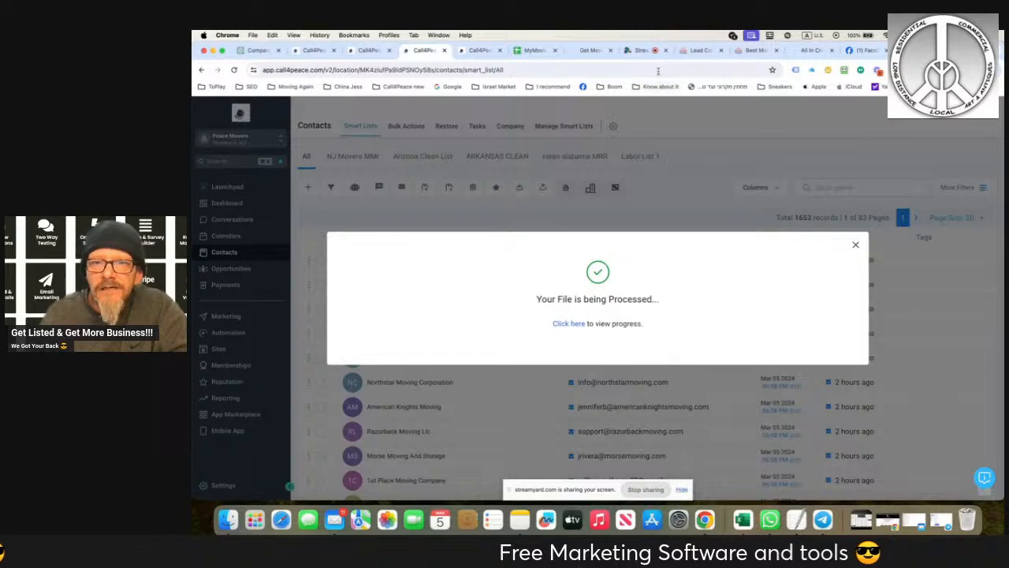
{"action": "left_click", "coordinate": [634, 50]}
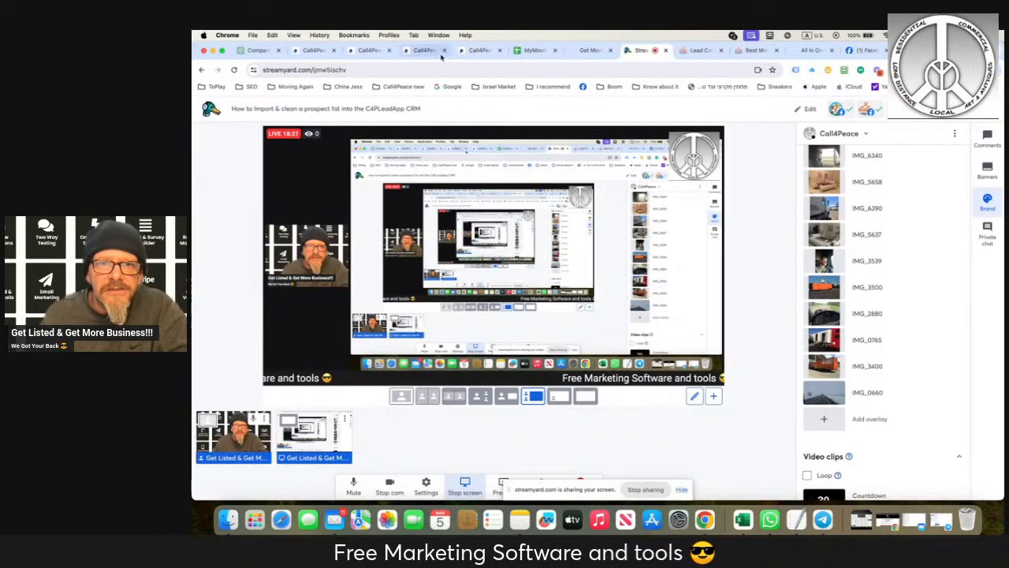
{"action": "left_click", "coordinate": [415, 52]}
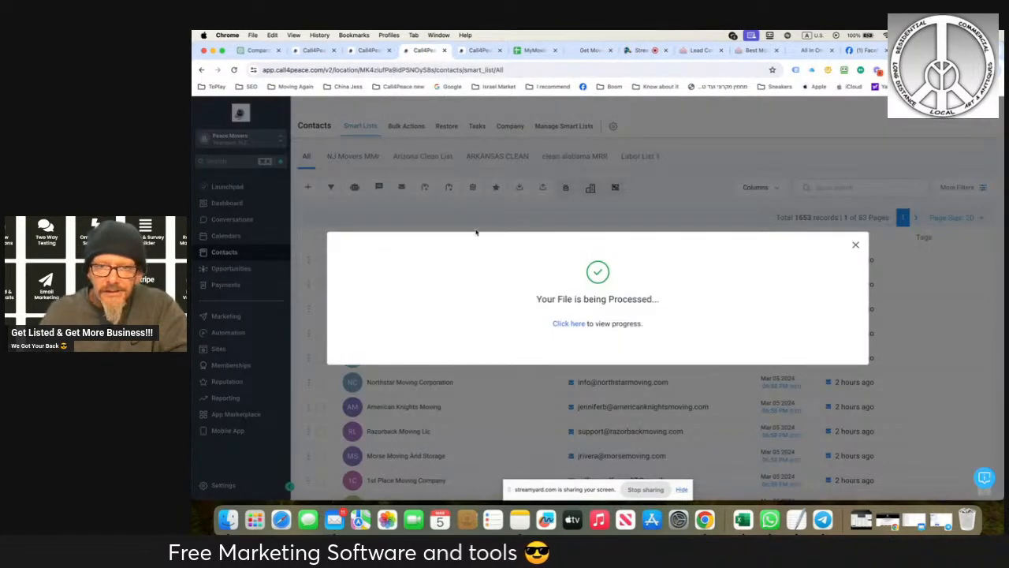
{"action": "left_click", "coordinate": [566, 323]}
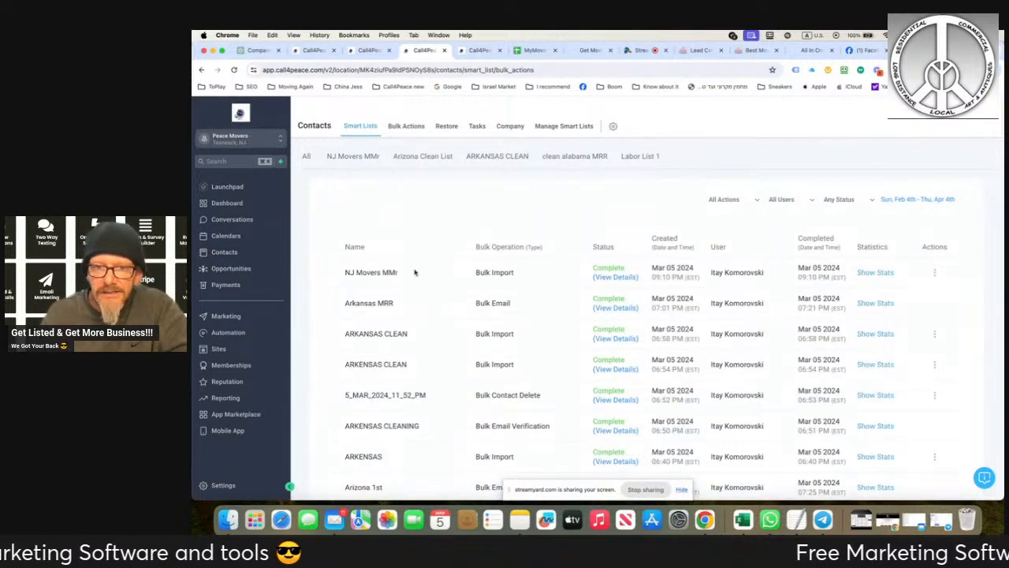
{"action": "left_click", "coordinate": [874, 272]}
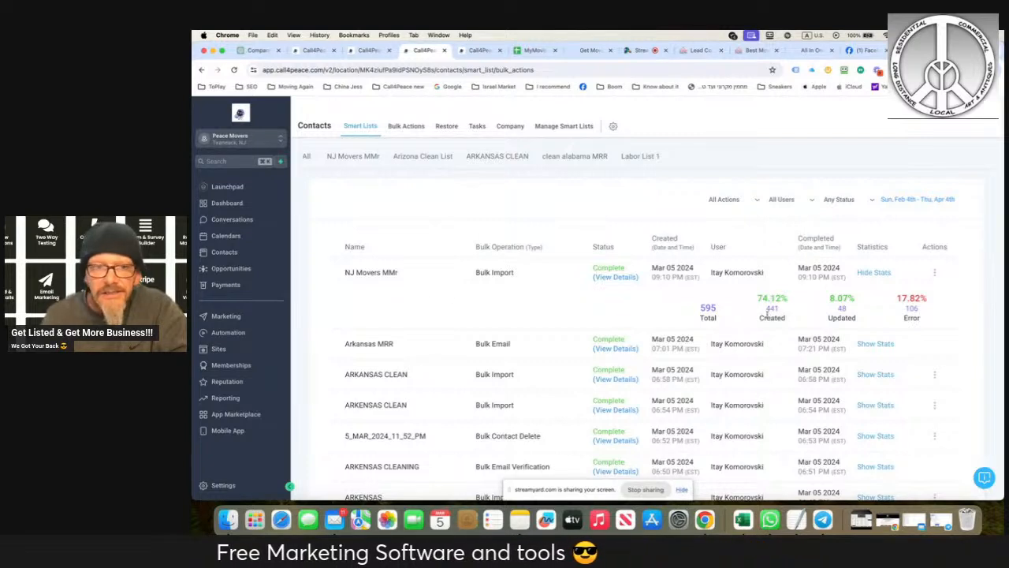
- Run a bulk email verification named NJ Movers cleaning on all records in the NJ Movers MMr contact list
{"action": "left_click", "coordinate": [215, 253]}
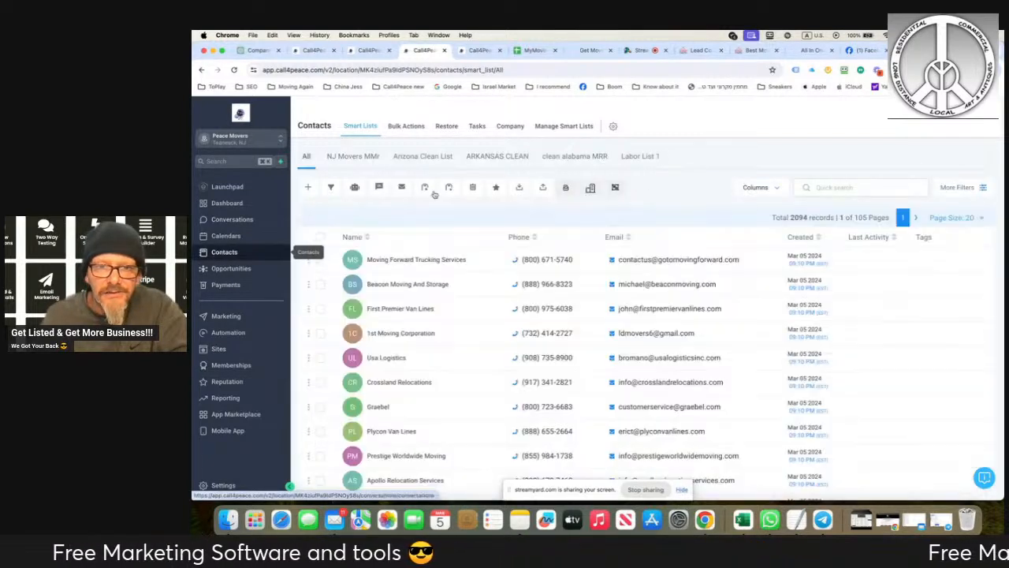
{"action": "left_click", "coordinate": [355, 159]}
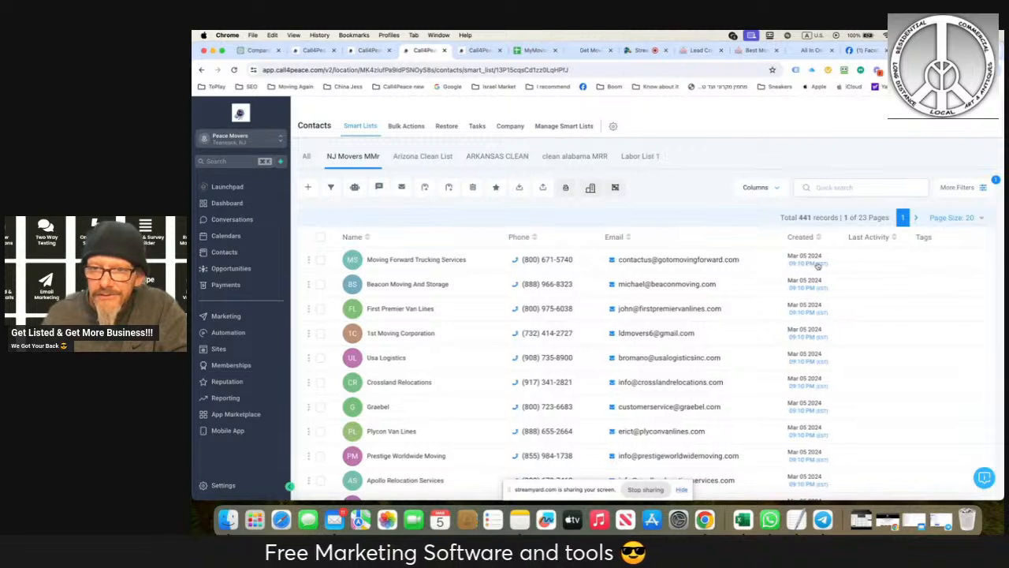
{"action": "left_click", "coordinate": [320, 238]}
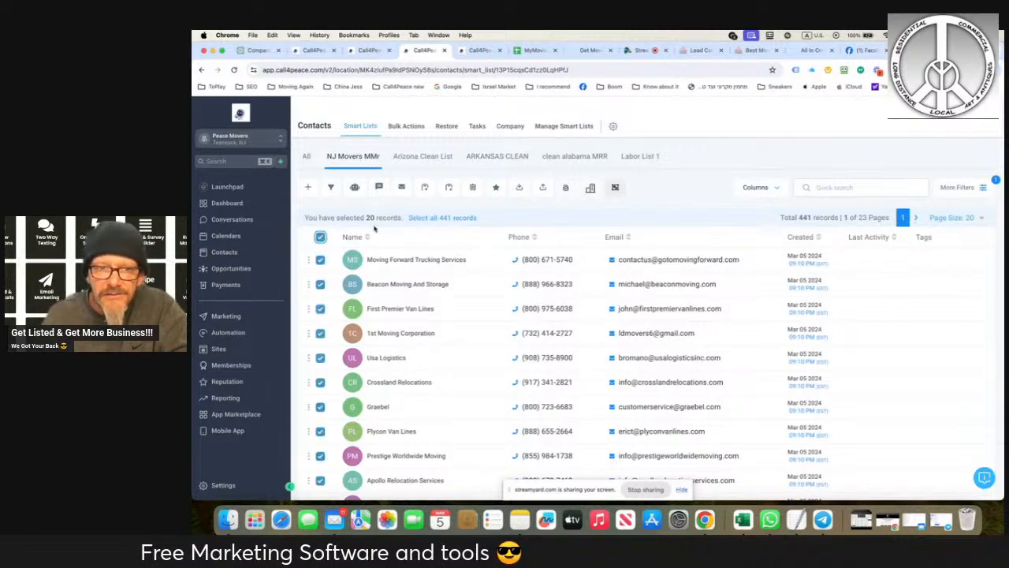
{"action": "left_click", "coordinate": [424, 218]}
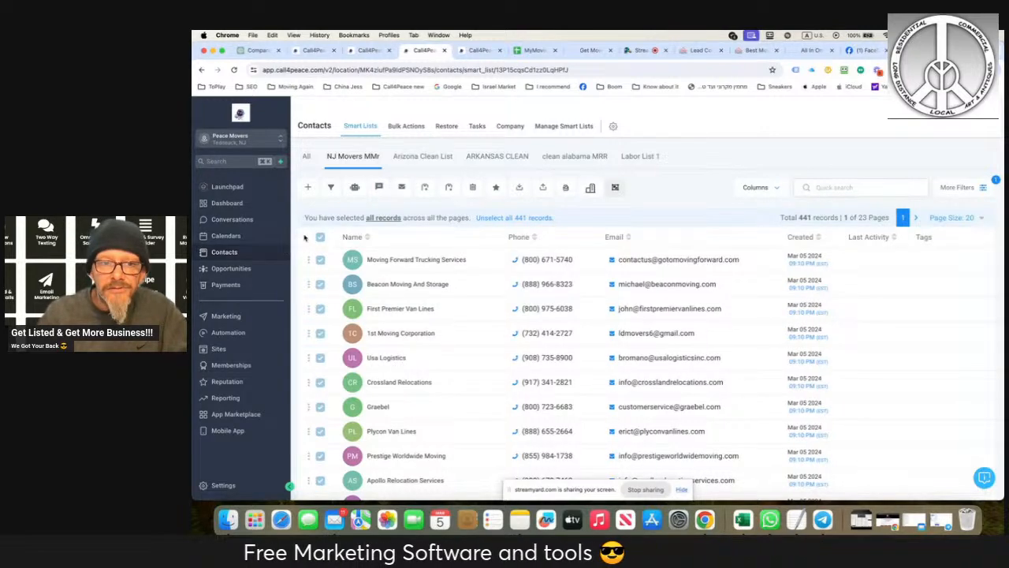
{"action": "left_click", "coordinate": [568, 188]}
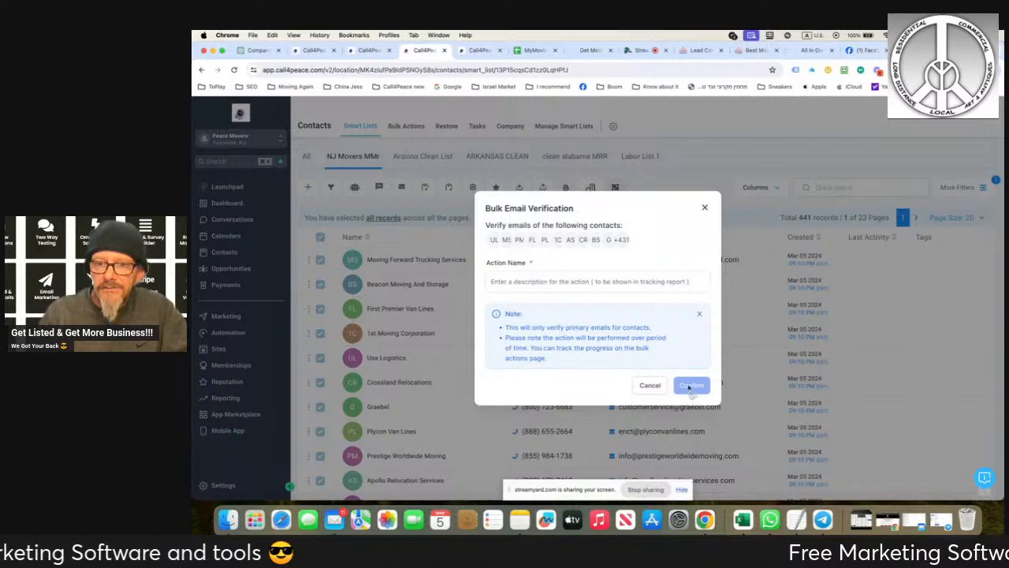
{"action": "left_click", "coordinate": [588, 281]}
{"action": "type", "text": "NJ Mo"}
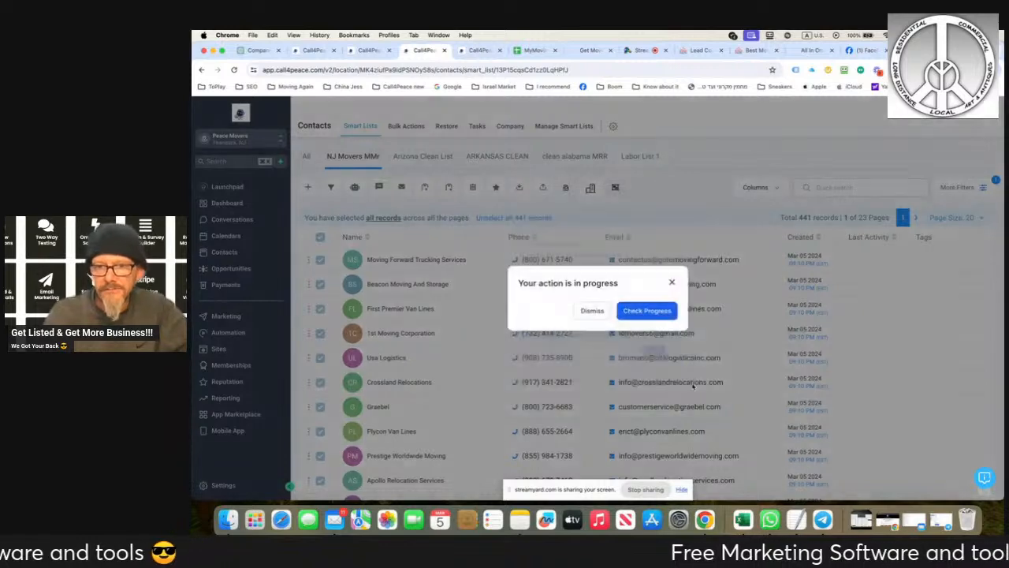
{"action": "left_click", "coordinate": [692, 385]}
- Check the progress of the NJ Movers cleaning email verification and show its refreshed statistics
{"action": "left_click", "coordinate": [649, 310]}
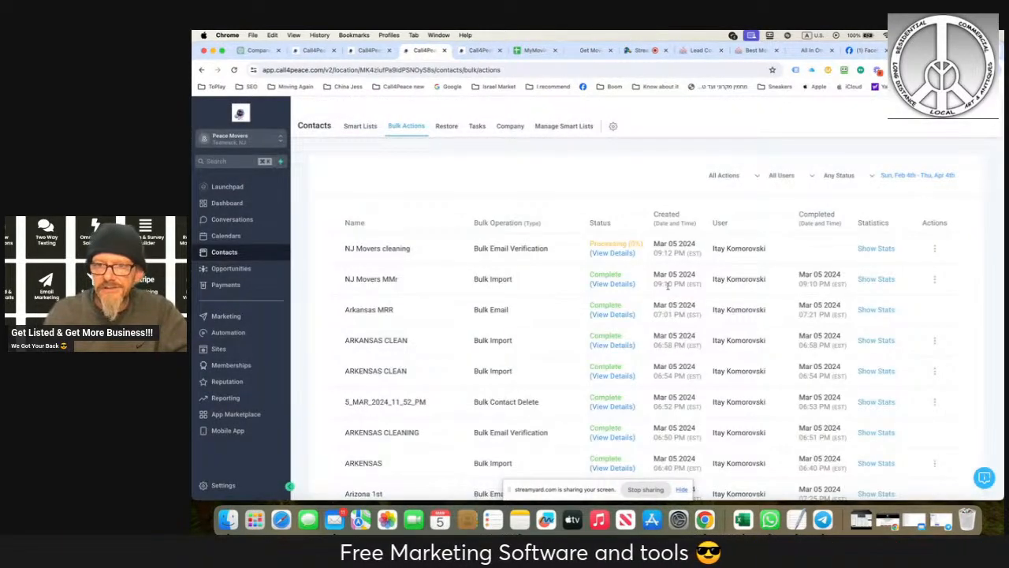
{"action": "left_click", "coordinate": [865, 249]}
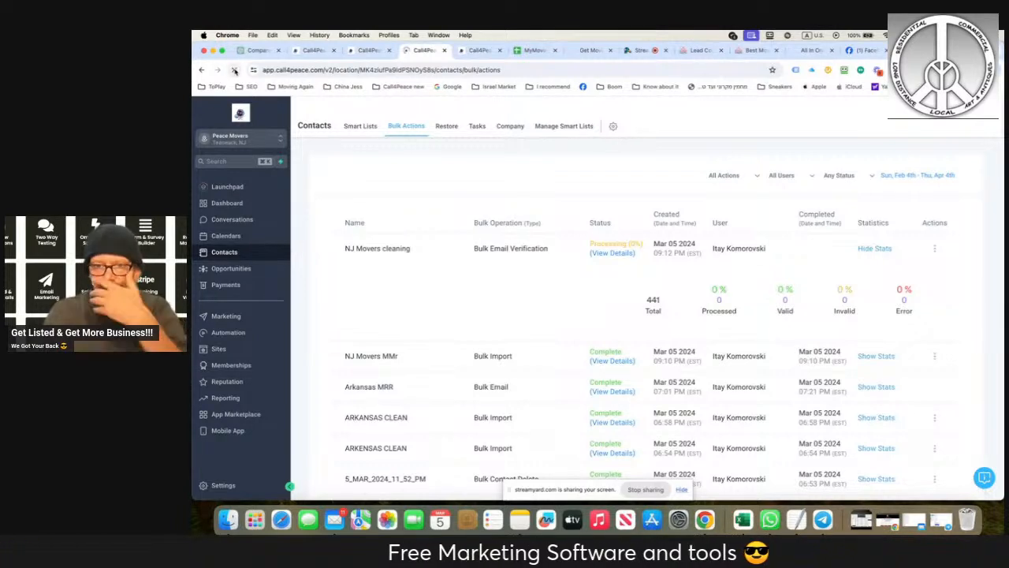
{"action": "left_click", "coordinate": [234, 71]}
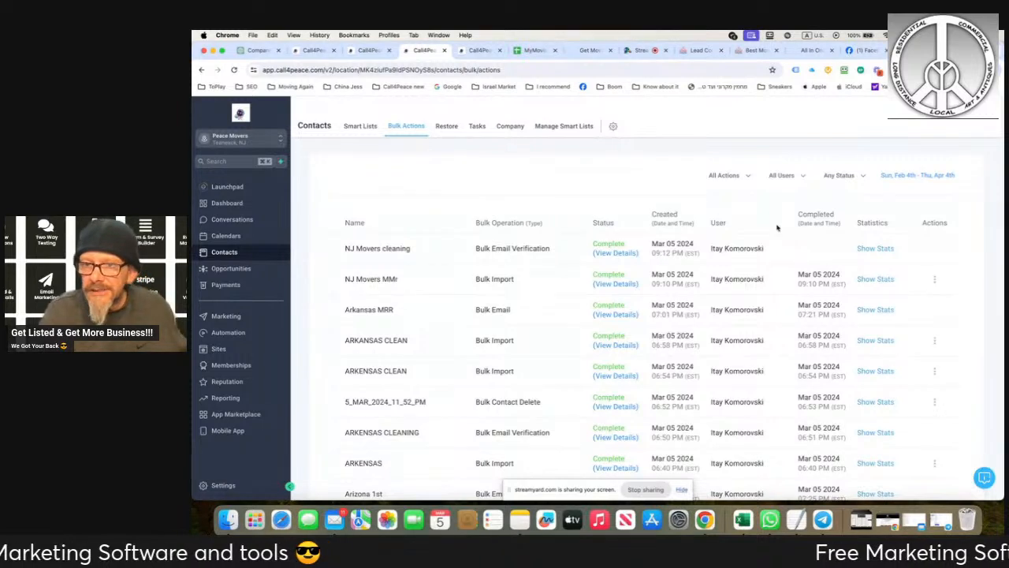
{"action": "left_click", "coordinate": [882, 248]}
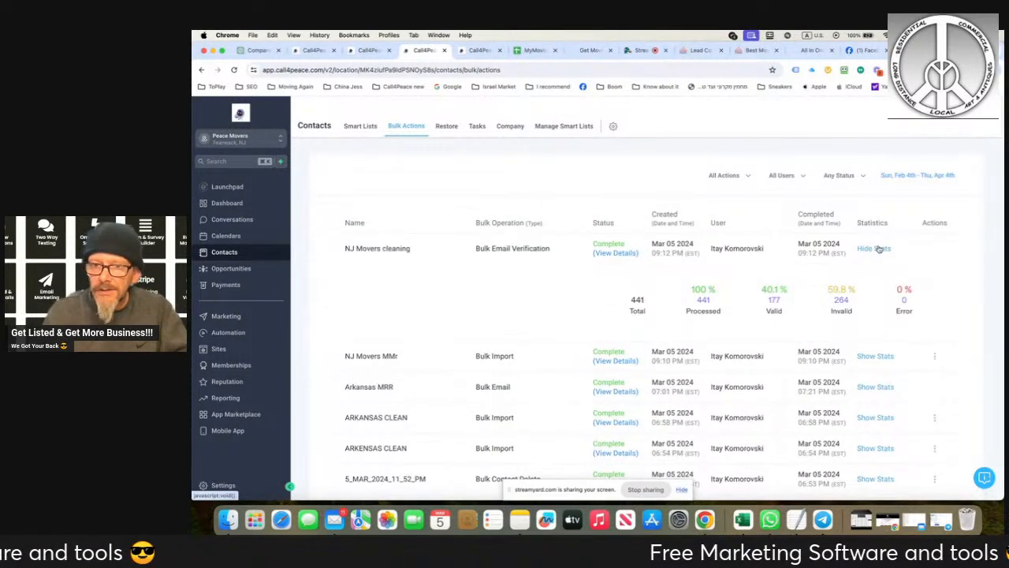
- Export the valid emails from the NJ Movers cleaning verification to the Mocers USA CSV folder inside the desktop's Moving folder
{"action": "left_click", "coordinate": [775, 294]}
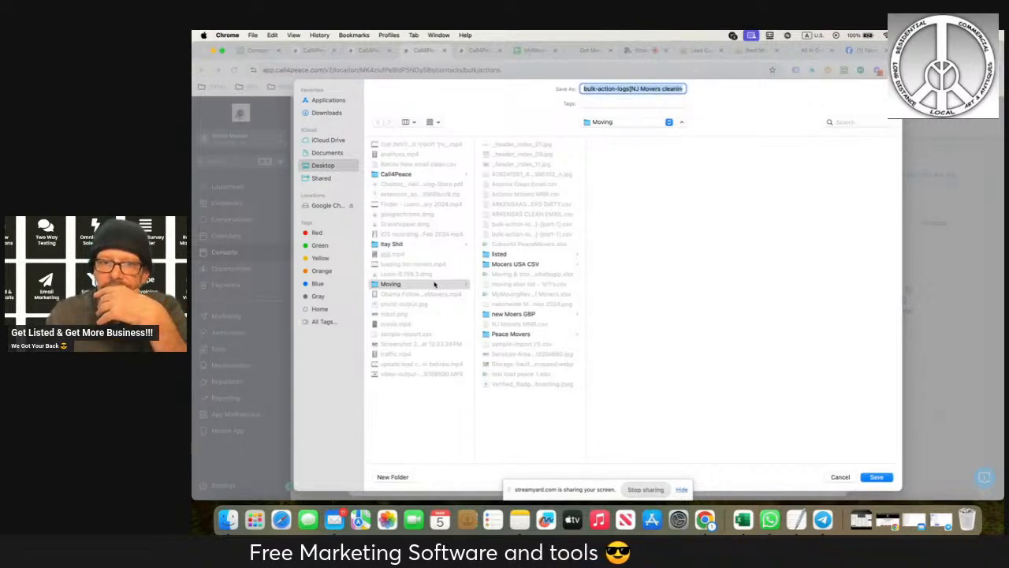
{"action": "left_click", "coordinate": [405, 178]}
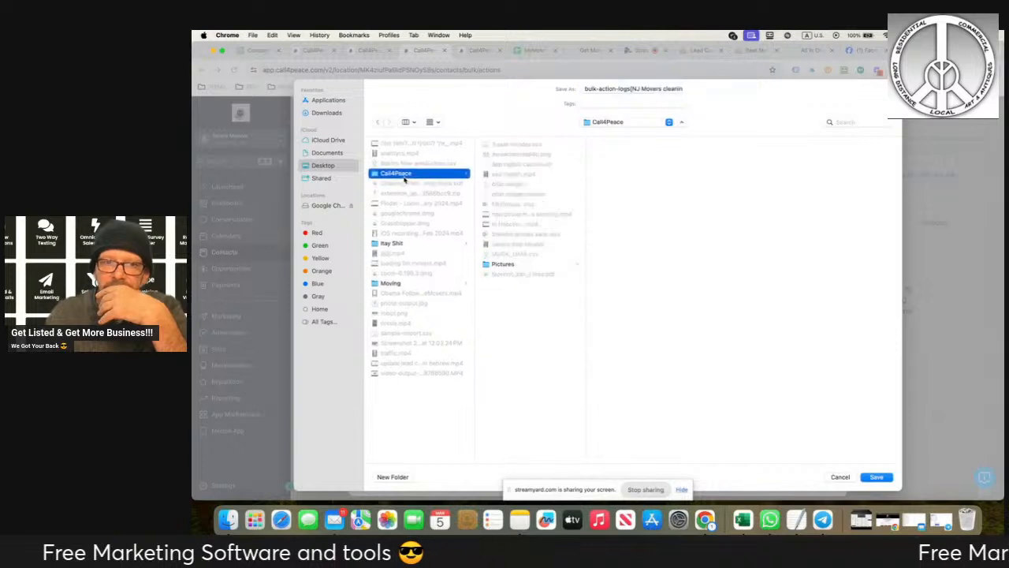
{"action": "left_click", "coordinate": [323, 166]}
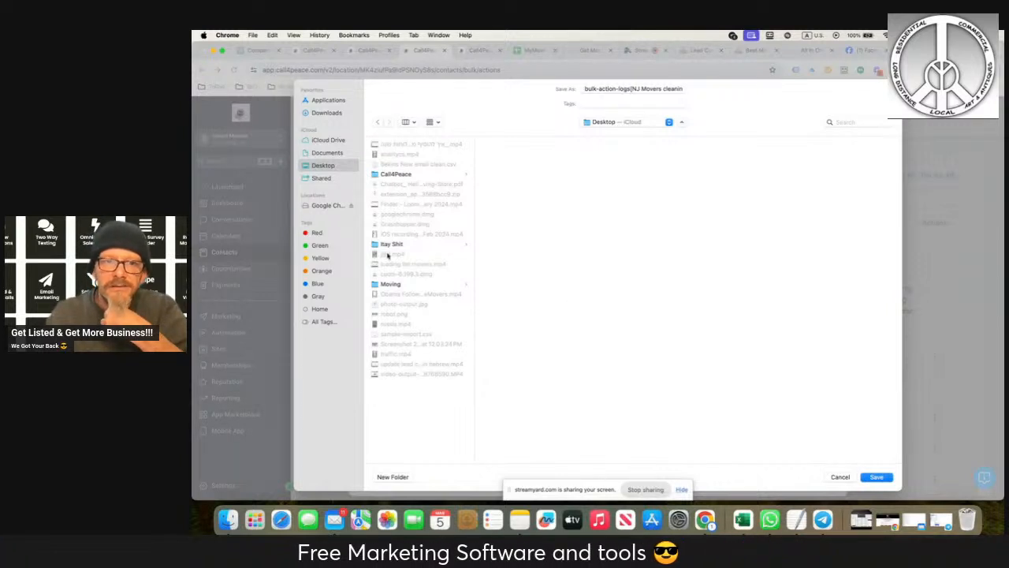
{"action": "left_click", "coordinate": [383, 285]}
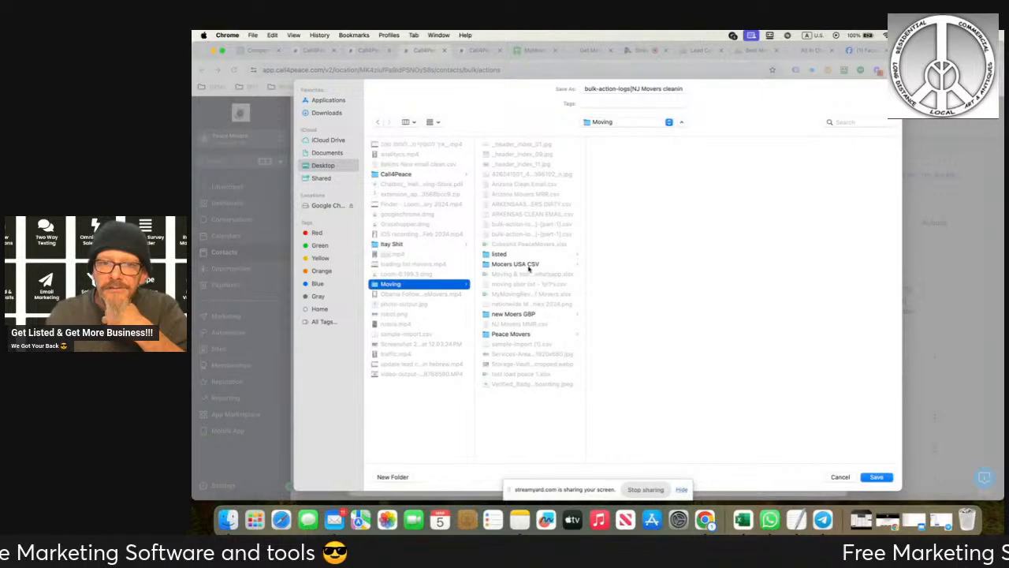
{"action": "left_click", "coordinate": [521, 265]}
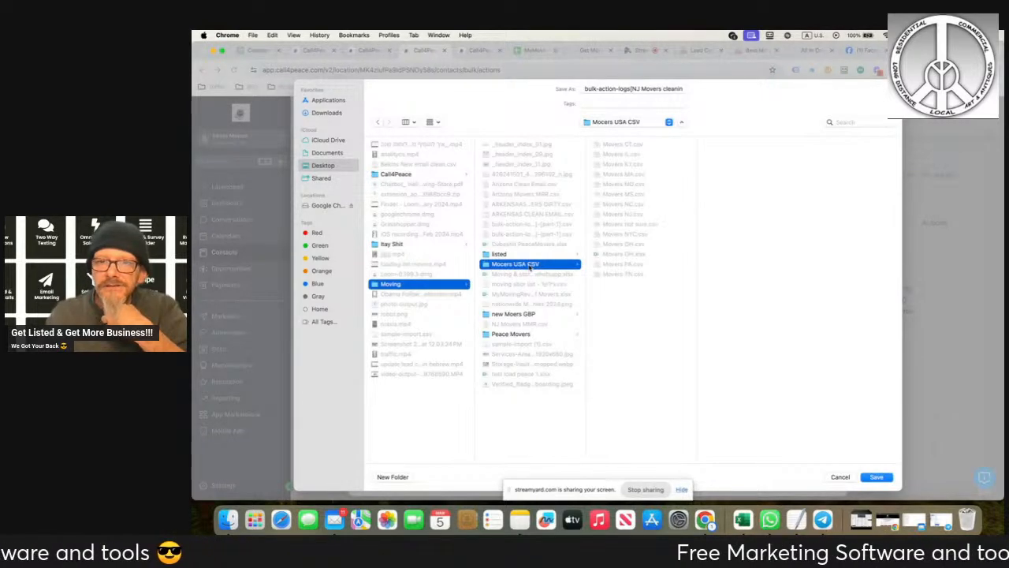
{"action": "left_click", "coordinate": [878, 477]}
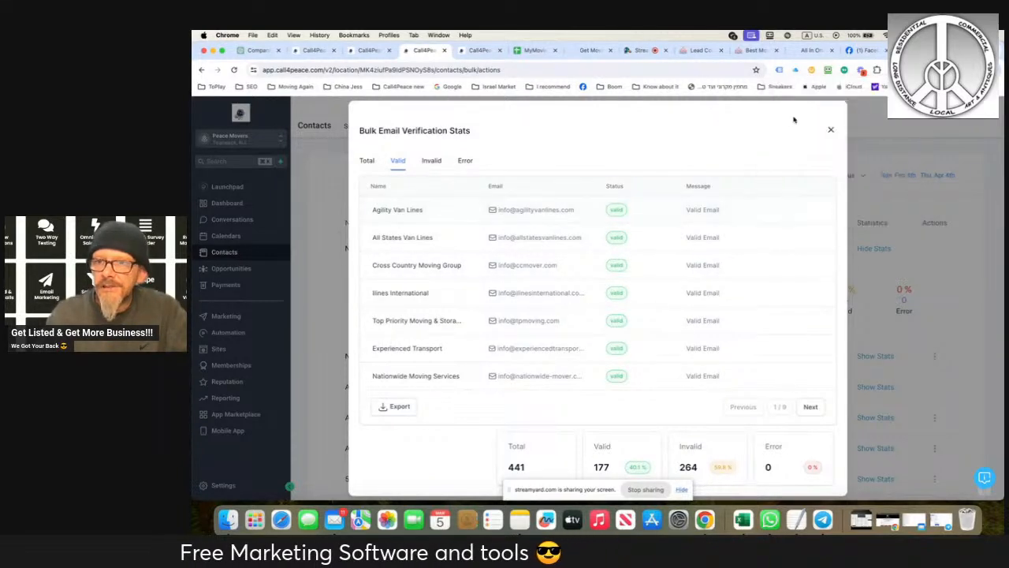
{"action": "left_click", "coordinate": [829, 131]}
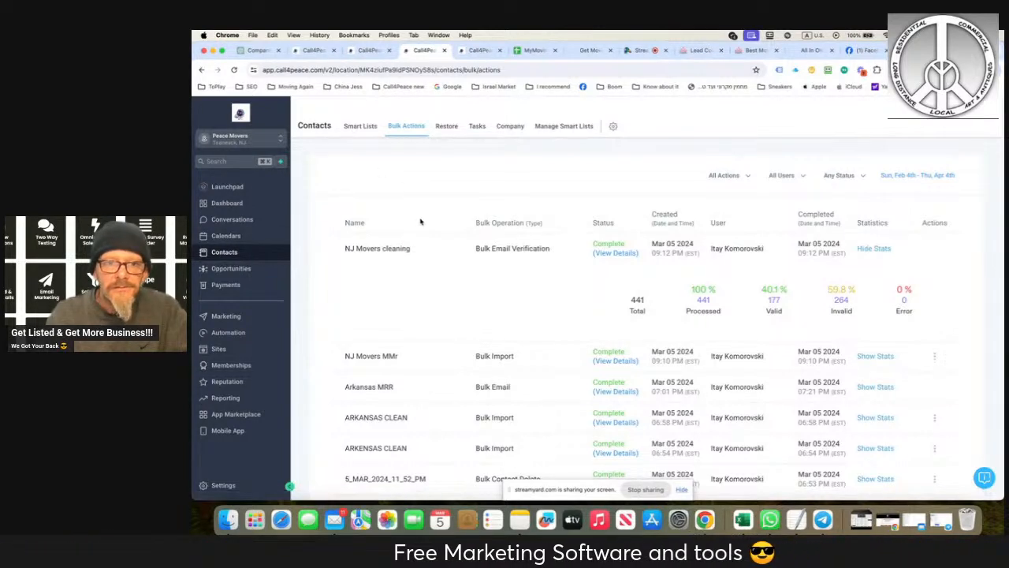
- Review the NJ Movers MMr contact list and the valid results of the NJ Movers cleaning verification
{"action": "left_click", "coordinate": [358, 126]}
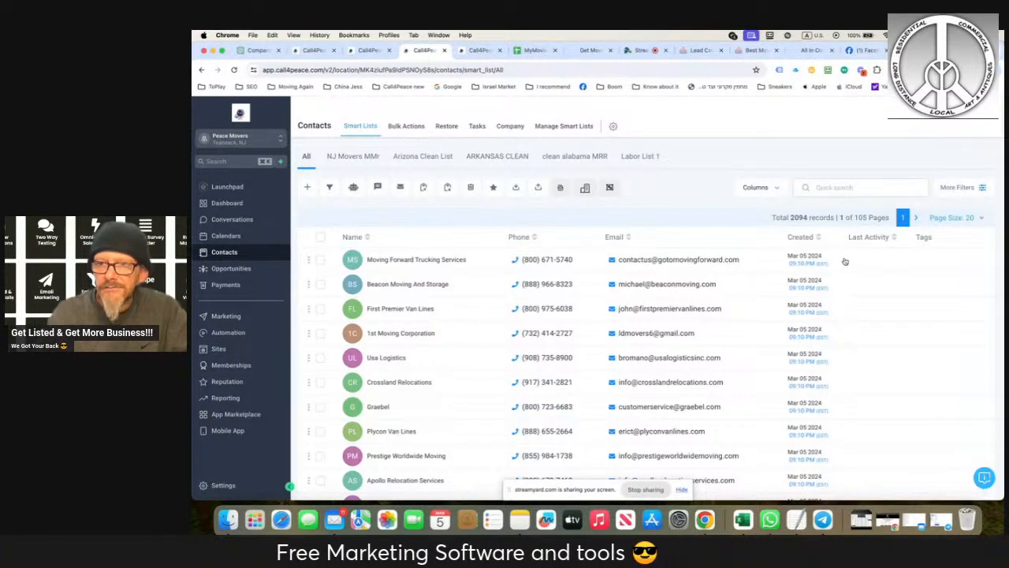
{"action": "left_click", "coordinate": [347, 156]}
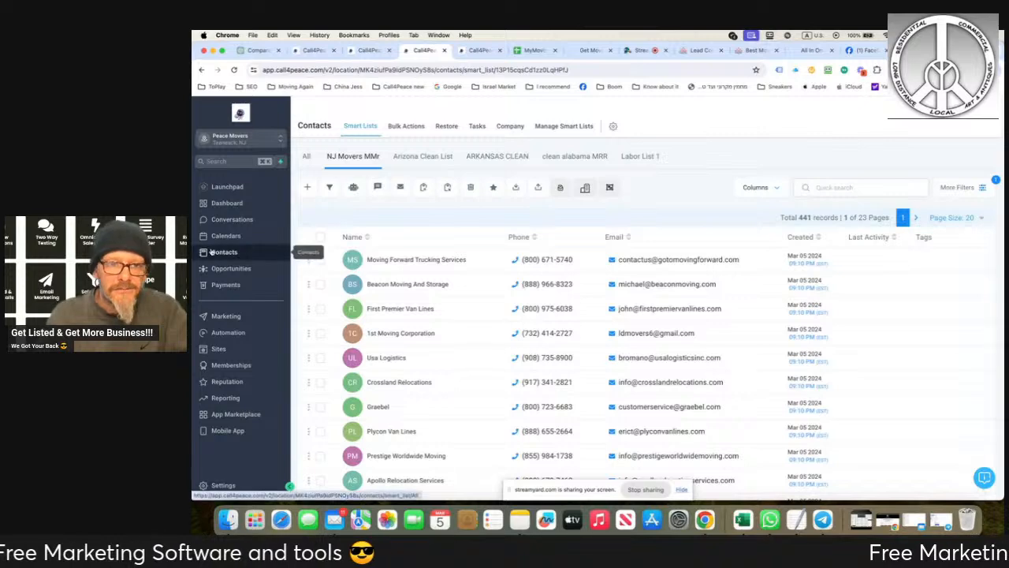
{"action": "left_click", "coordinate": [263, 252]}
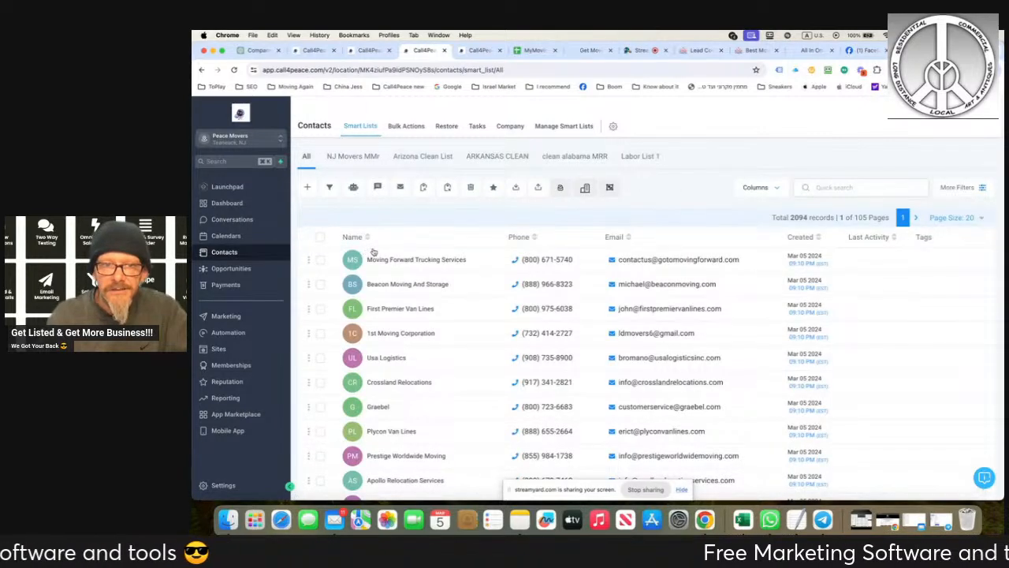
{"action": "left_click", "coordinate": [407, 127]}
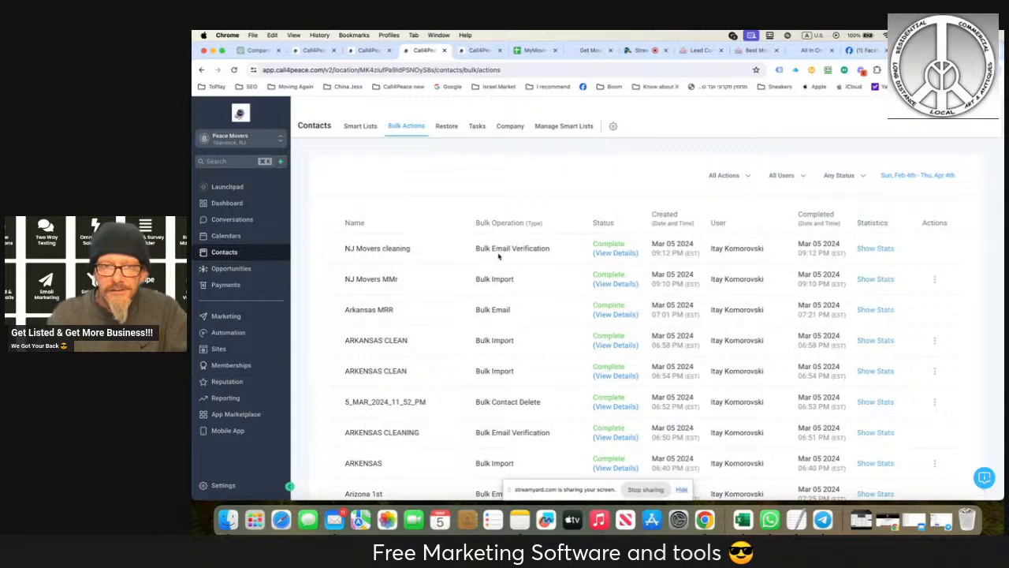
{"action": "left_click", "coordinate": [872, 249]}
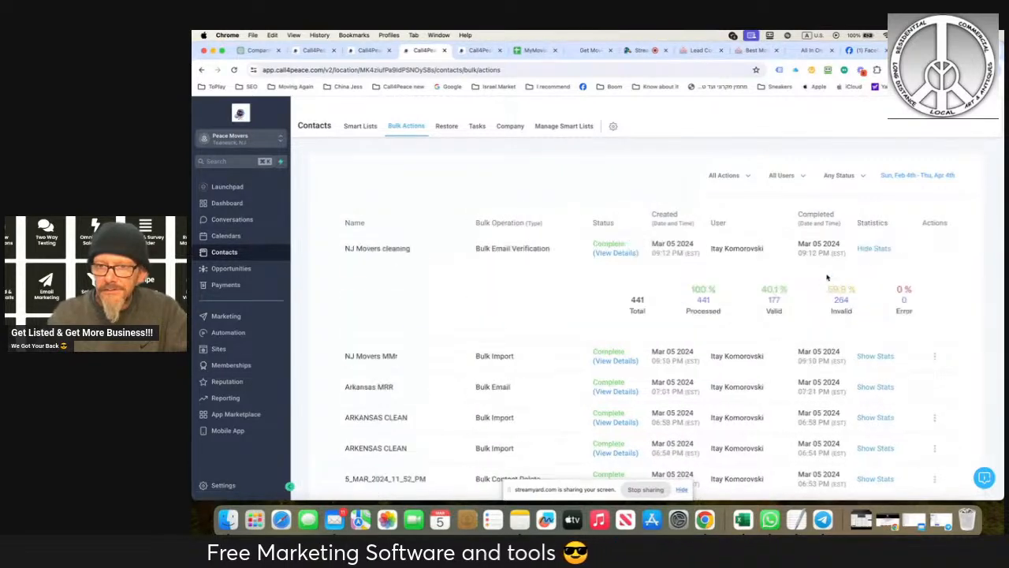
{"action": "left_click", "coordinate": [773, 303]}
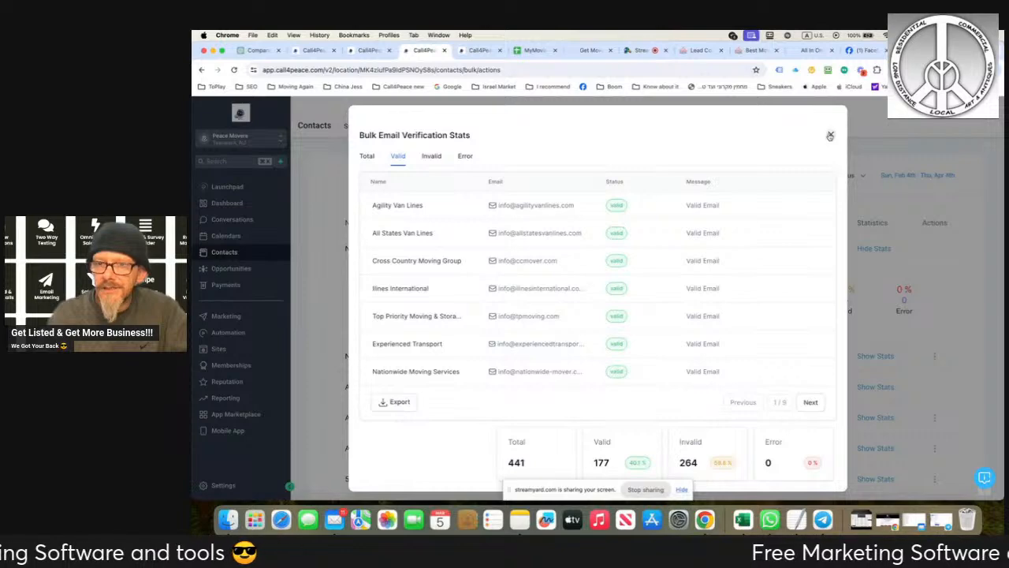
{"action": "left_click", "coordinate": [830, 135]}
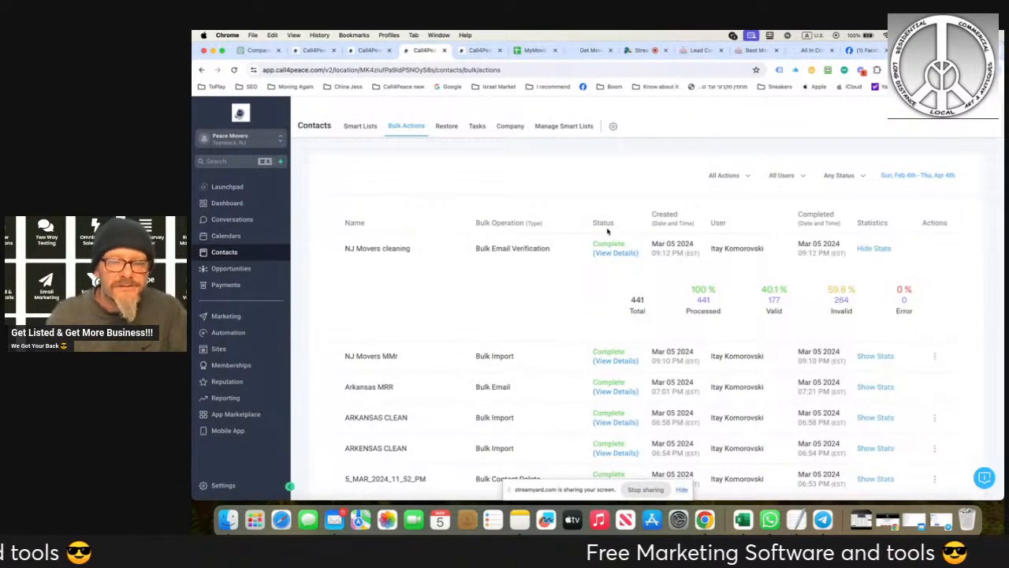
- Delete all contacts across all pages of the NJ Movers MMr list
{"action": "left_click", "coordinate": [362, 128]}
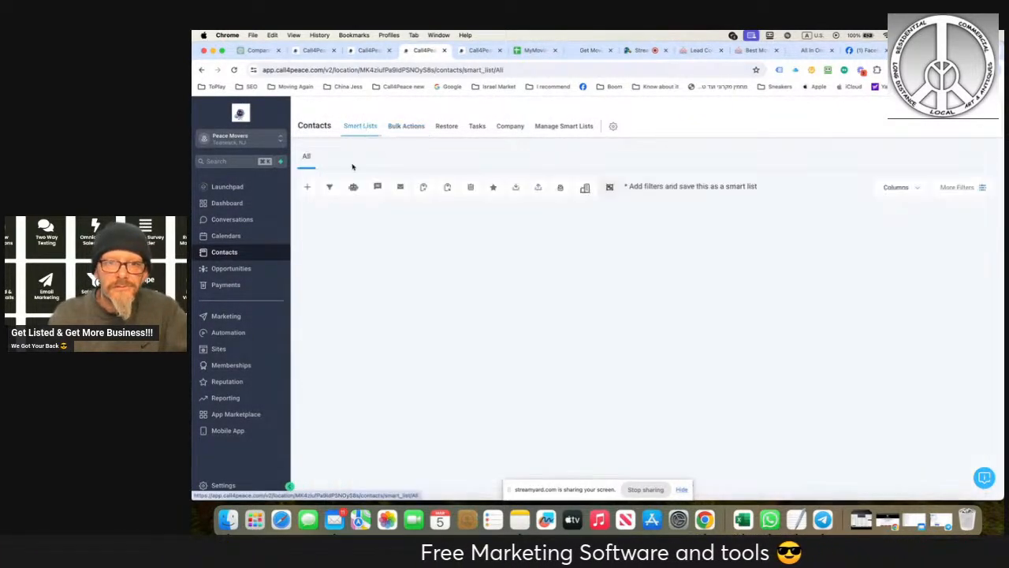
{"action": "left_click", "coordinate": [352, 156]}
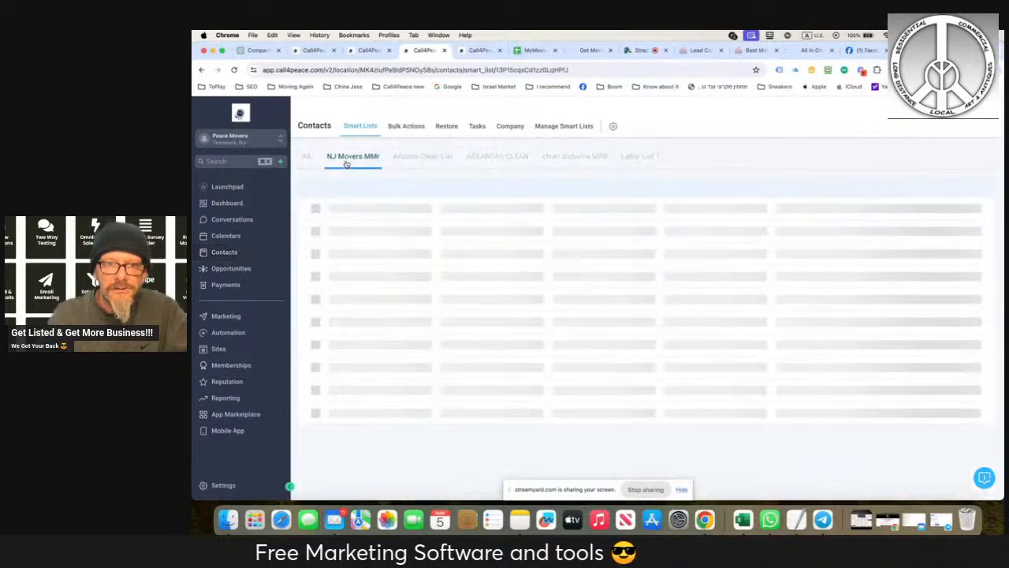
{"action": "left_click", "coordinate": [320, 237]}
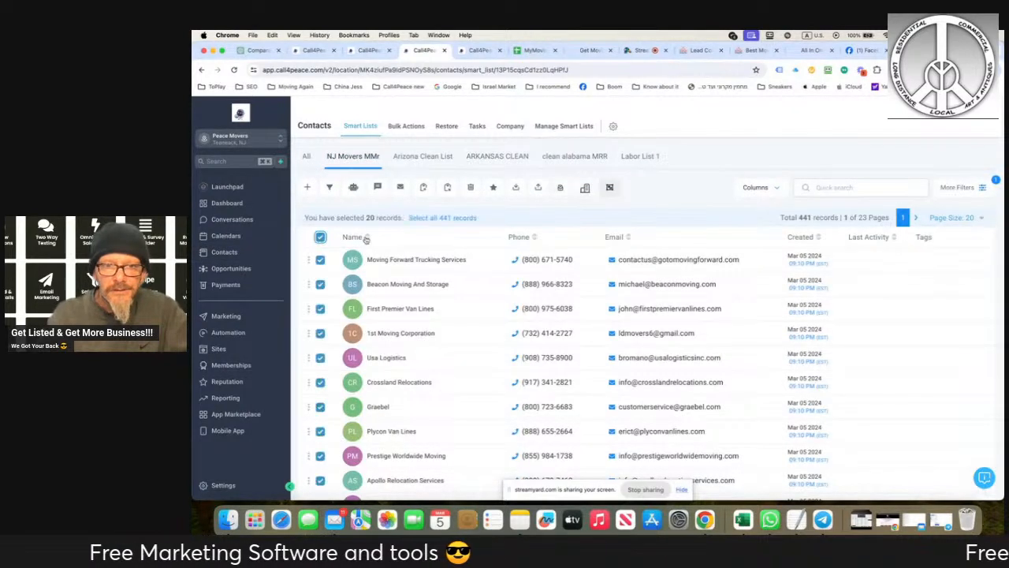
{"action": "left_click", "coordinate": [430, 217]}
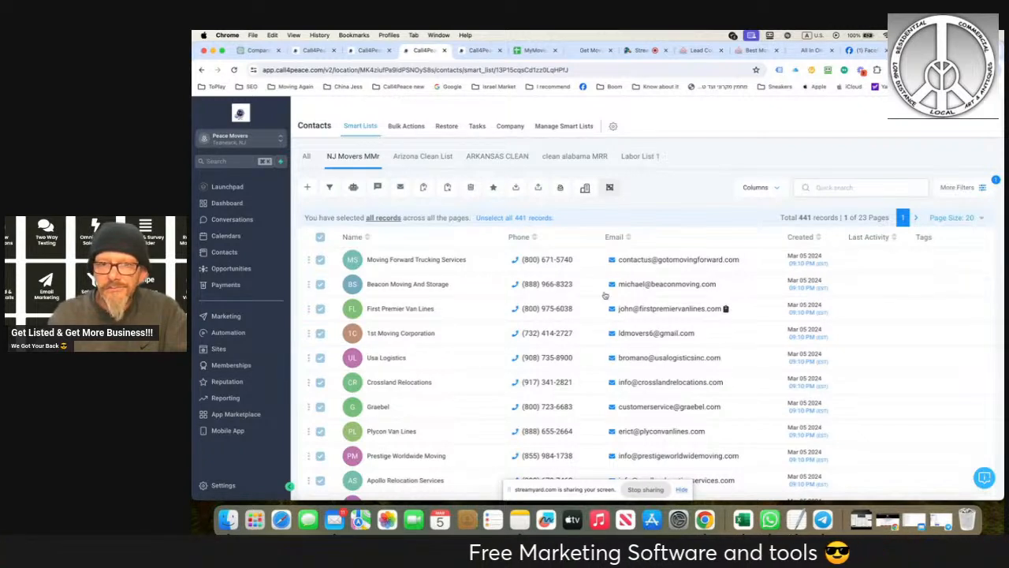
{"action": "left_click", "coordinate": [472, 187]}
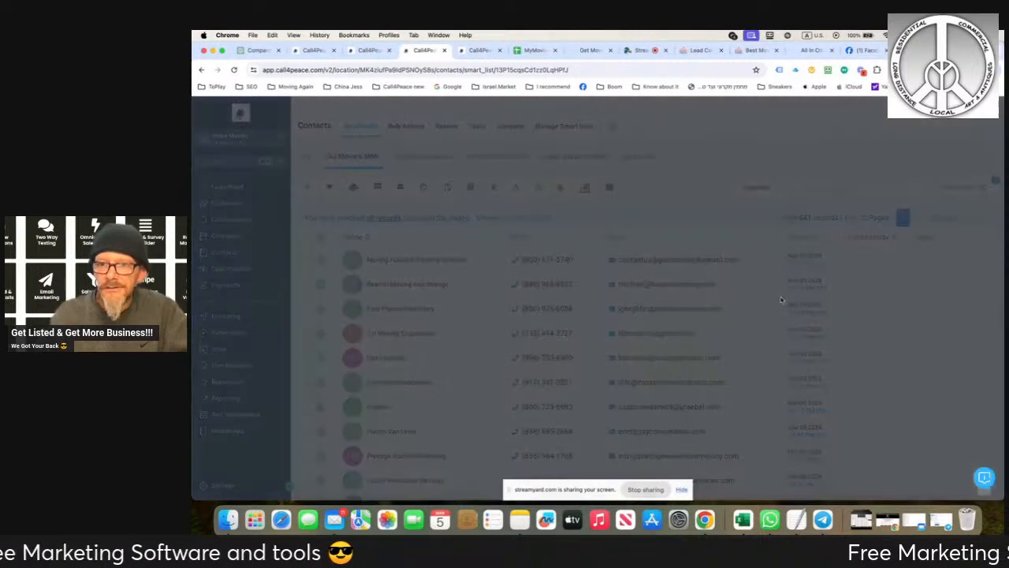
{"action": "left_click", "coordinate": [622, 231]}
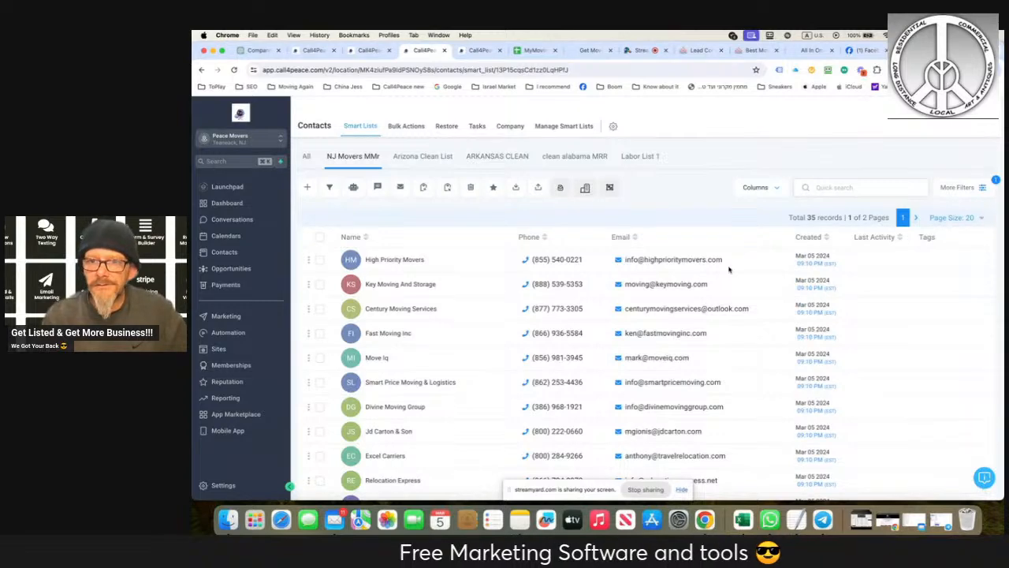
- Delete the emptied NJ Movers MMr list from the smart lists
{"action": "scroll", "coordinate": [721, 299], "scroll_direction": "down", "scroll_amount": 4}
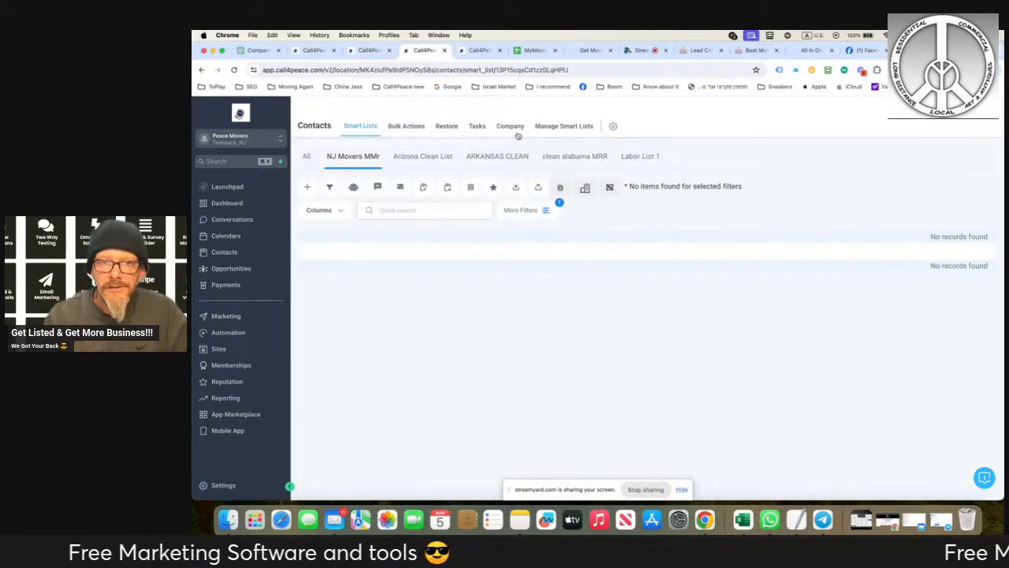
{"action": "left_click", "coordinate": [564, 127]}
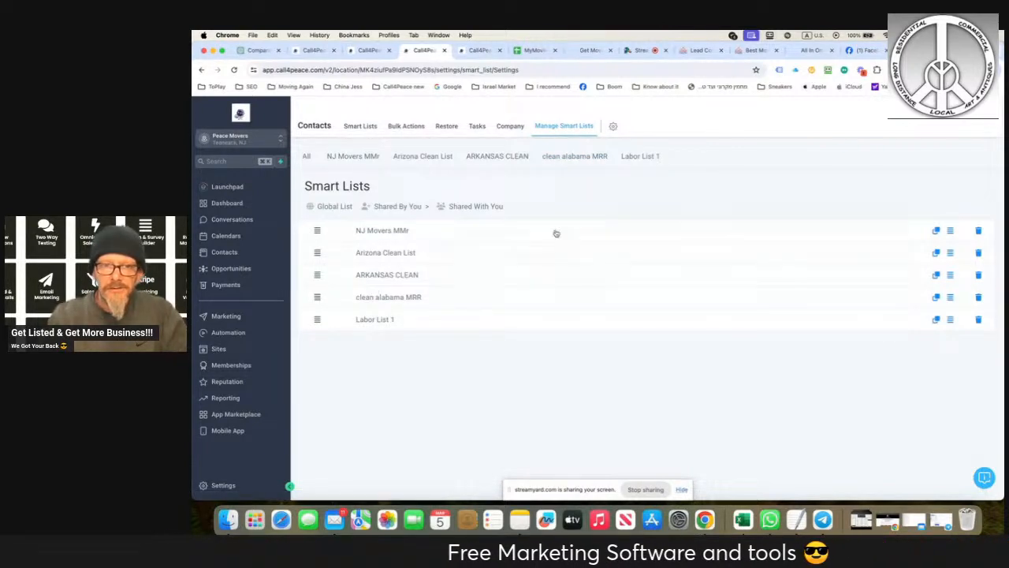
{"action": "left_click", "coordinate": [978, 230]}
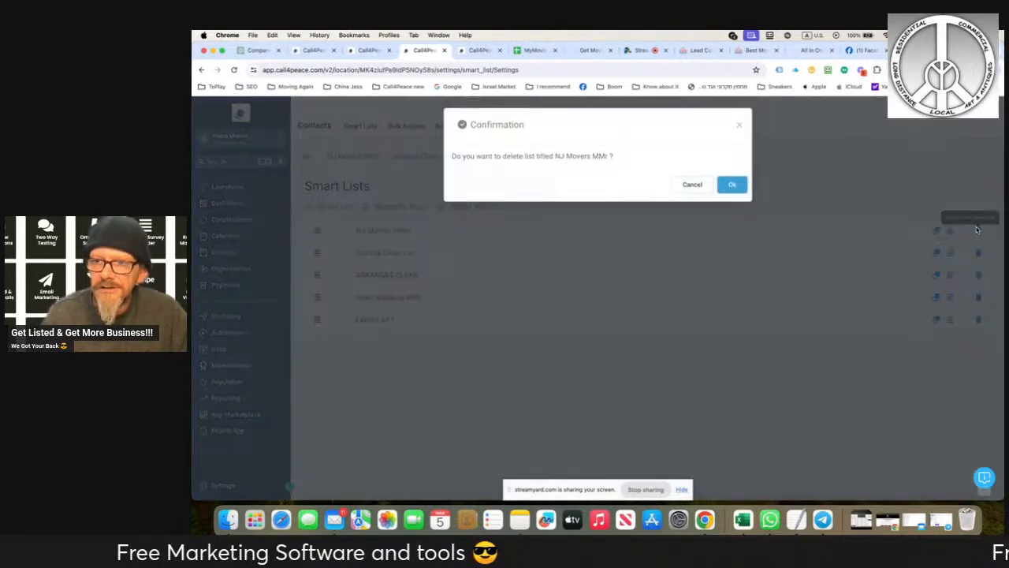
{"action": "left_click", "coordinate": [732, 184]}
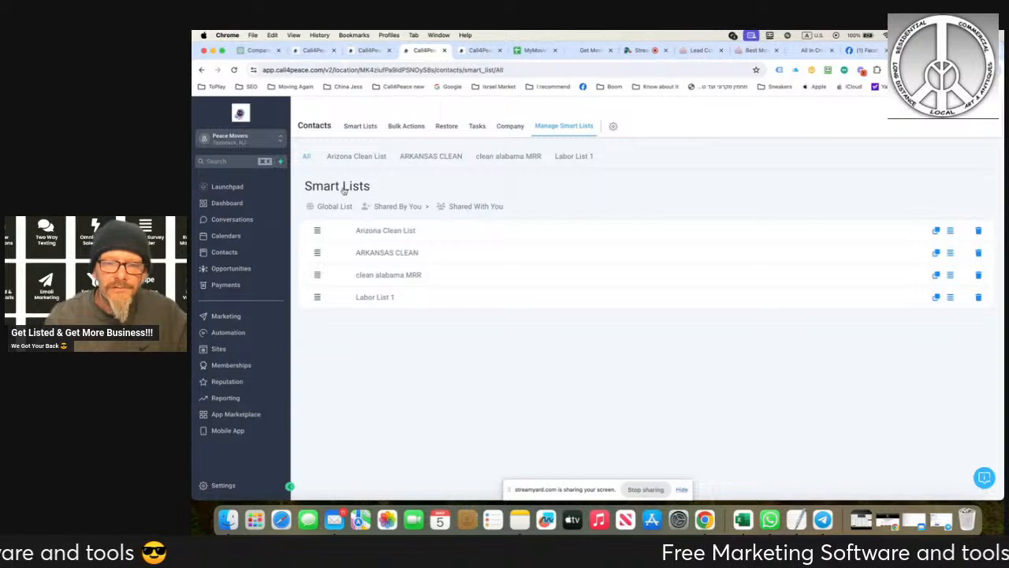
- Start a contact import from all contacts and upload bulk-action-logs[NJ Movers cleaning]-[part-1].csv from the Mocers USA CSV folder
{"action": "left_click", "coordinate": [307, 158]}
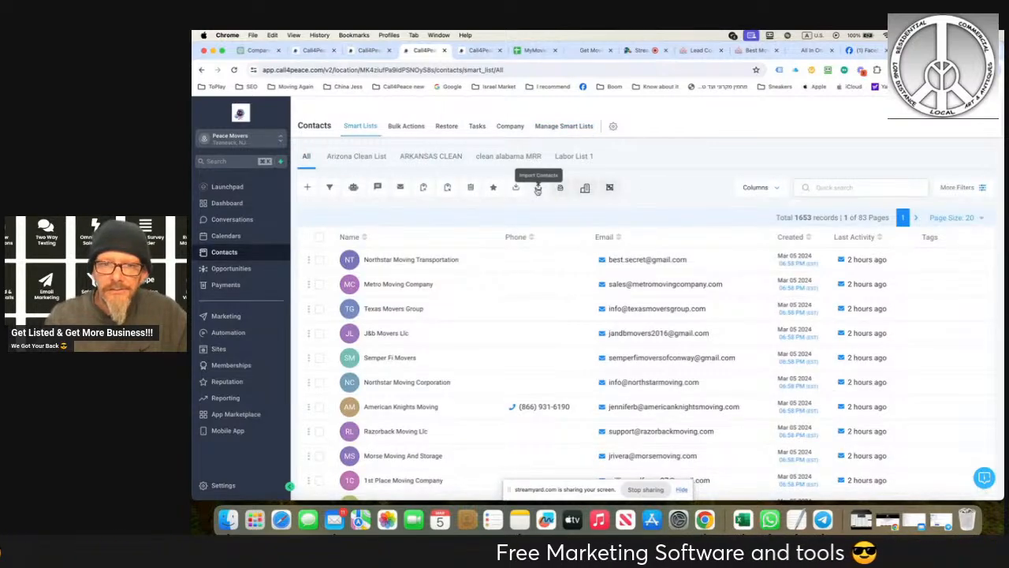
{"action": "left_click", "coordinate": [537, 188]}
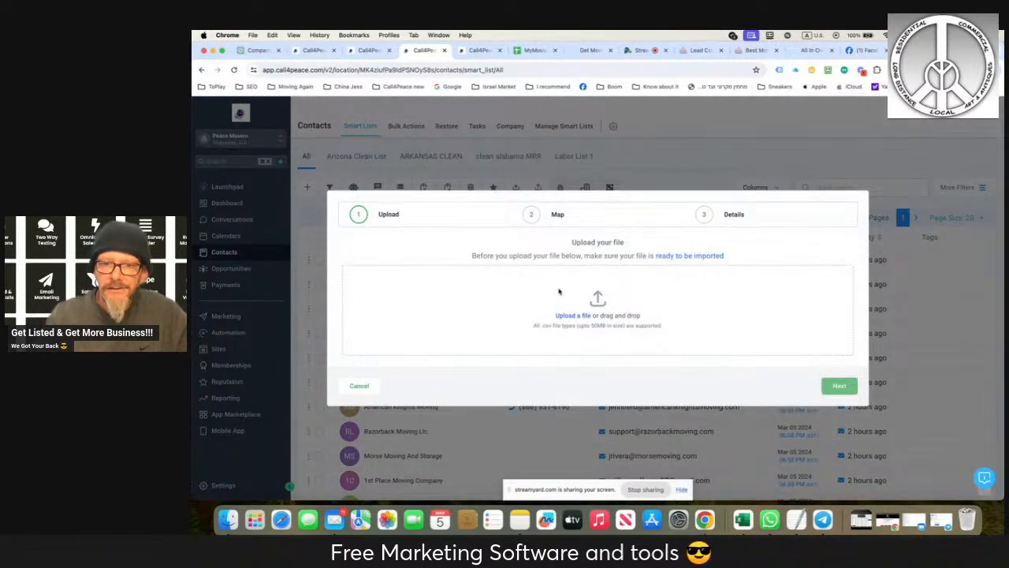
{"action": "left_click", "coordinate": [568, 315]}
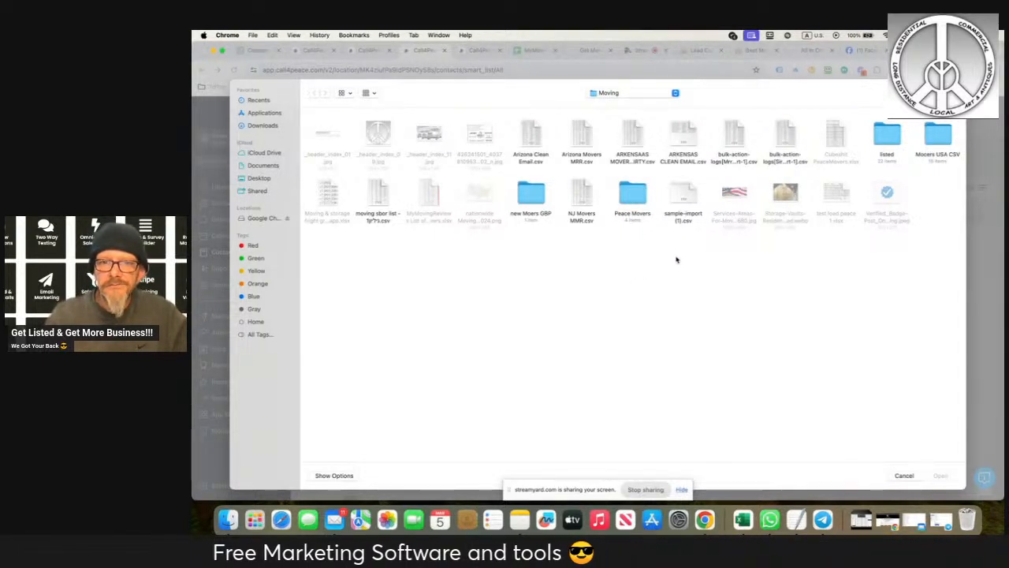
{"action": "left_click", "coordinate": [934, 135]}
{"action": "double_click", "coordinate": [934, 137]}
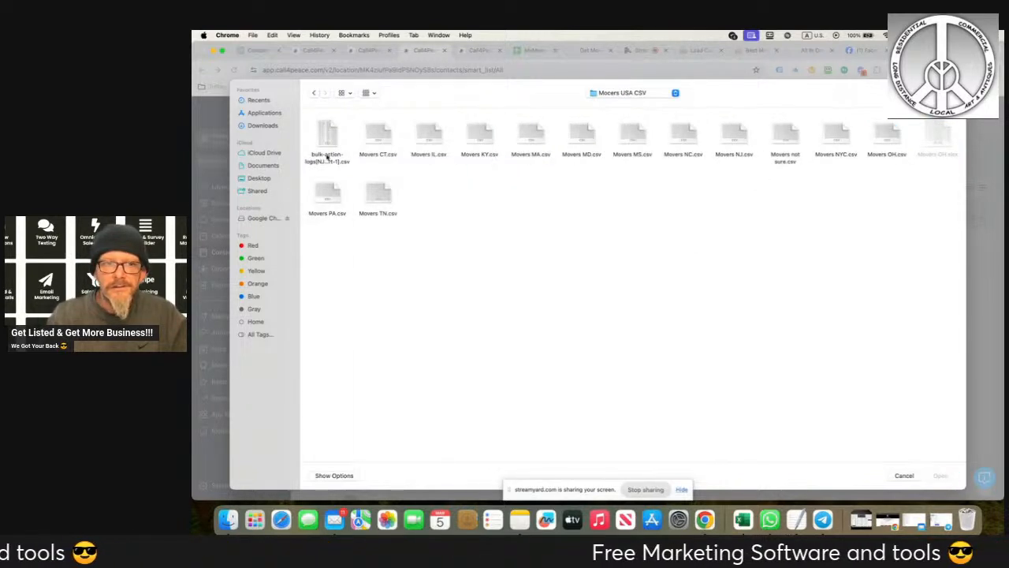
{"action": "left_click", "coordinate": [330, 155]}
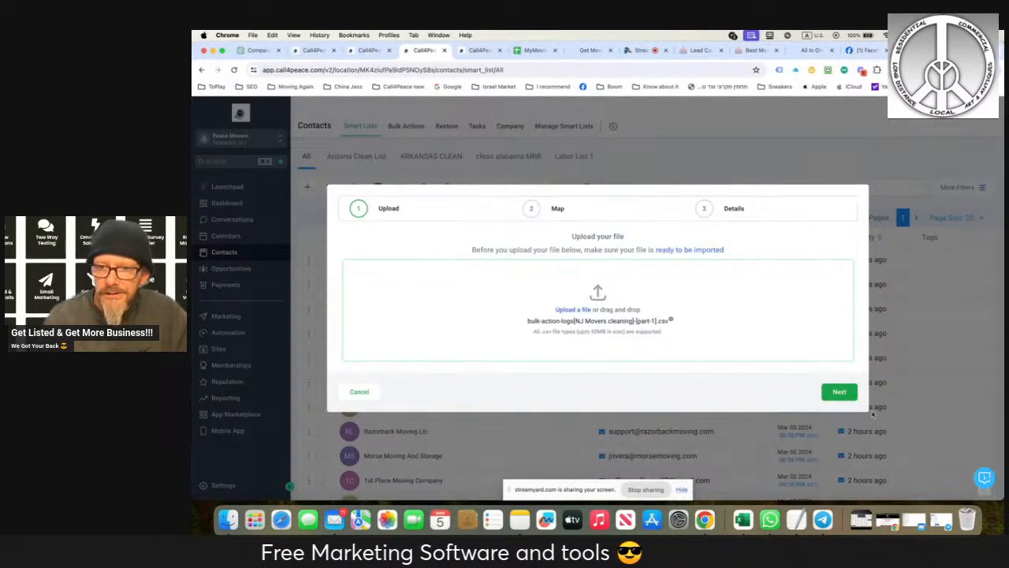
- Accept the name and email column mapping and exclude the data in unmatched columns from the import
{"action": "left_click", "coordinate": [839, 392]}
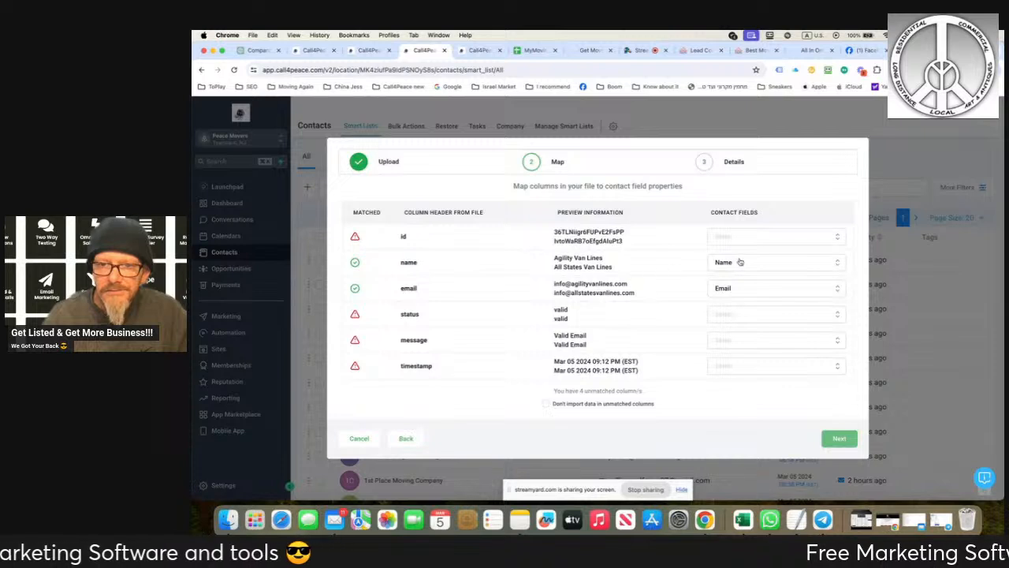
{"action": "left_click", "coordinate": [545, 403]}
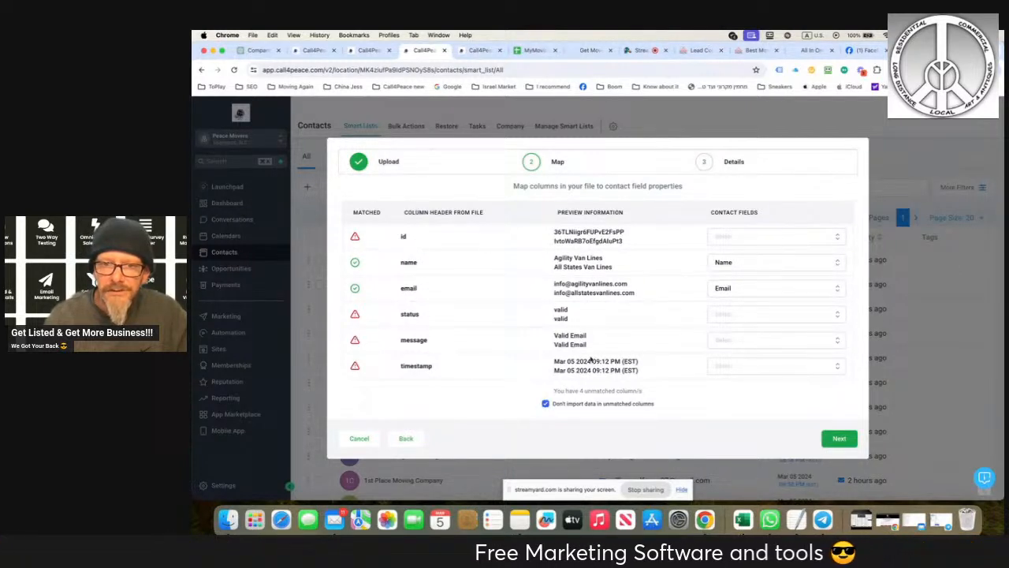
{"action": "left_click", "coordinate": [839, 439]}
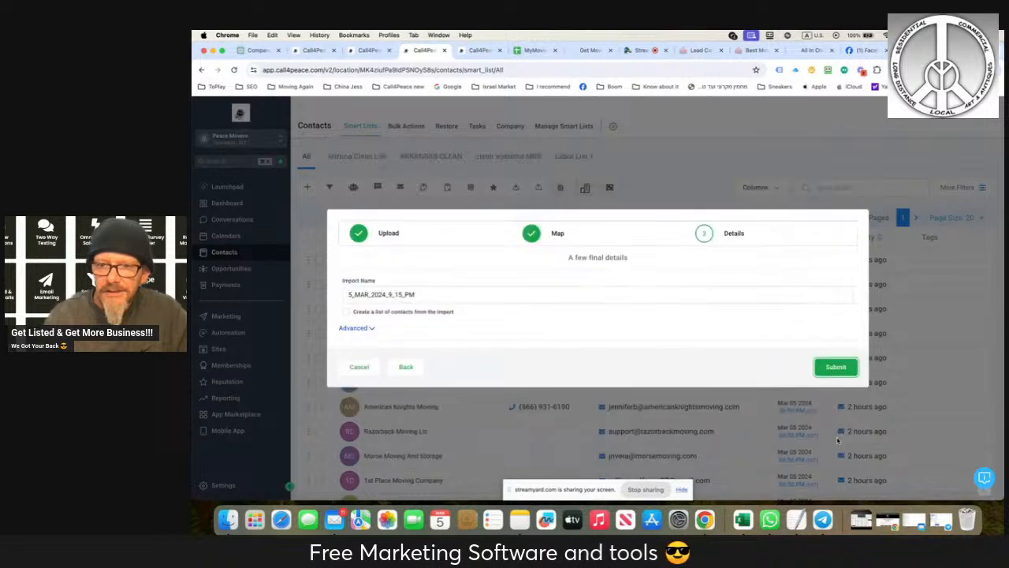
- Name the import NJ Movers clean and have it create a list of the imported contacts
{"action": "double_click", "coordinate": [394, 294]}
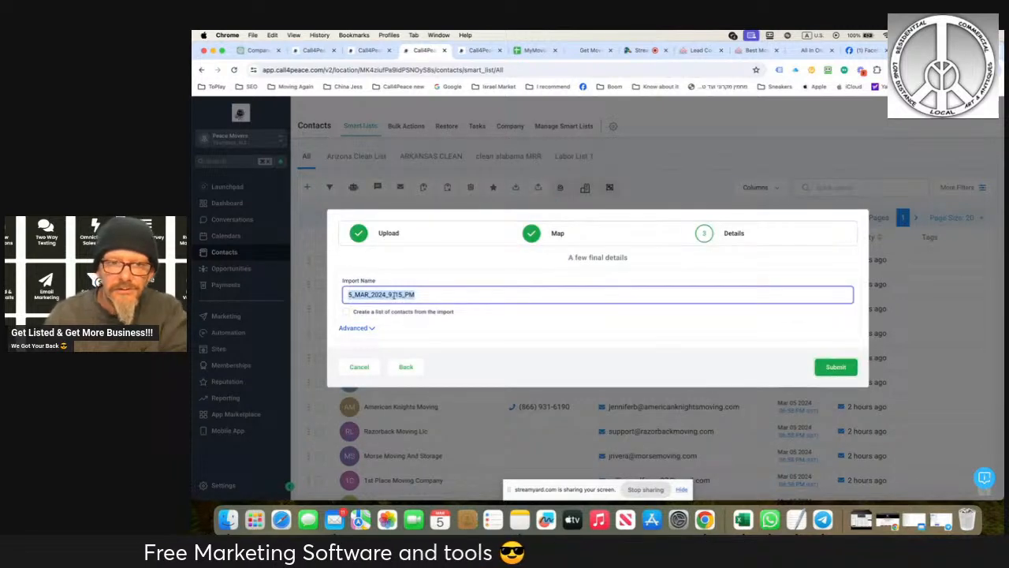
{"action": "type", "text": "NJ M"}
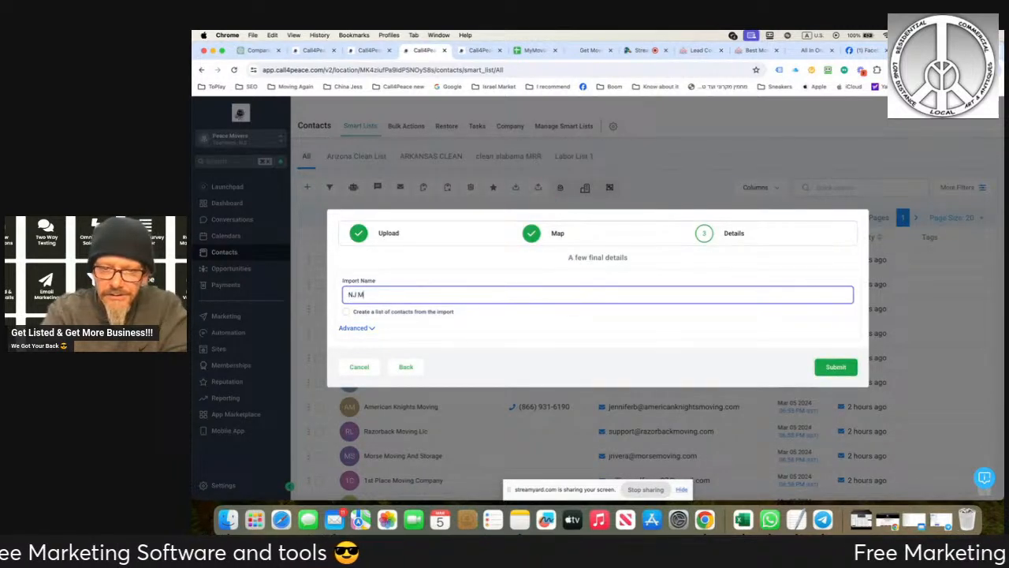
{"action": "type", "text": "overs clea"}
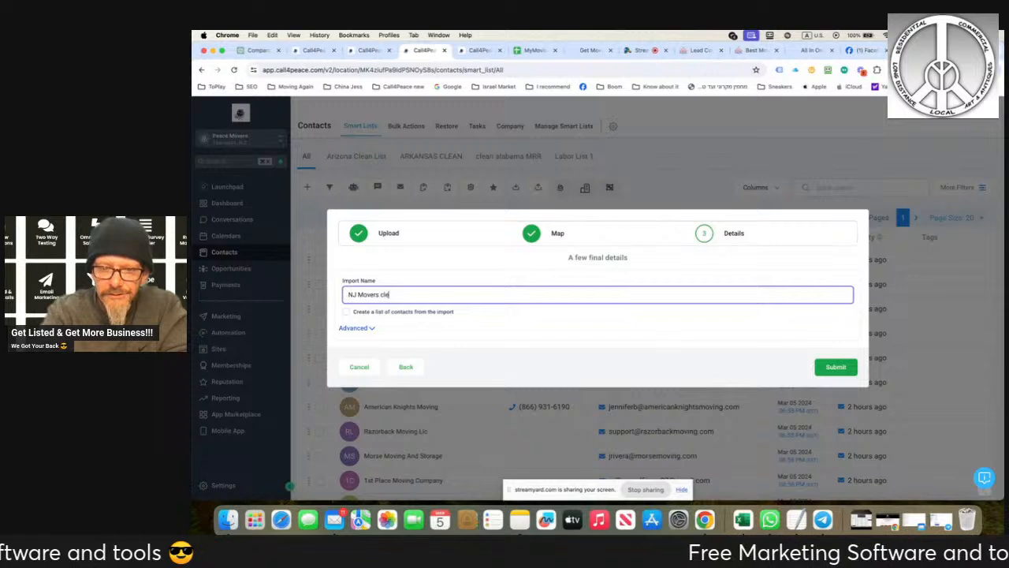
{"action": "type", "text": "n"}
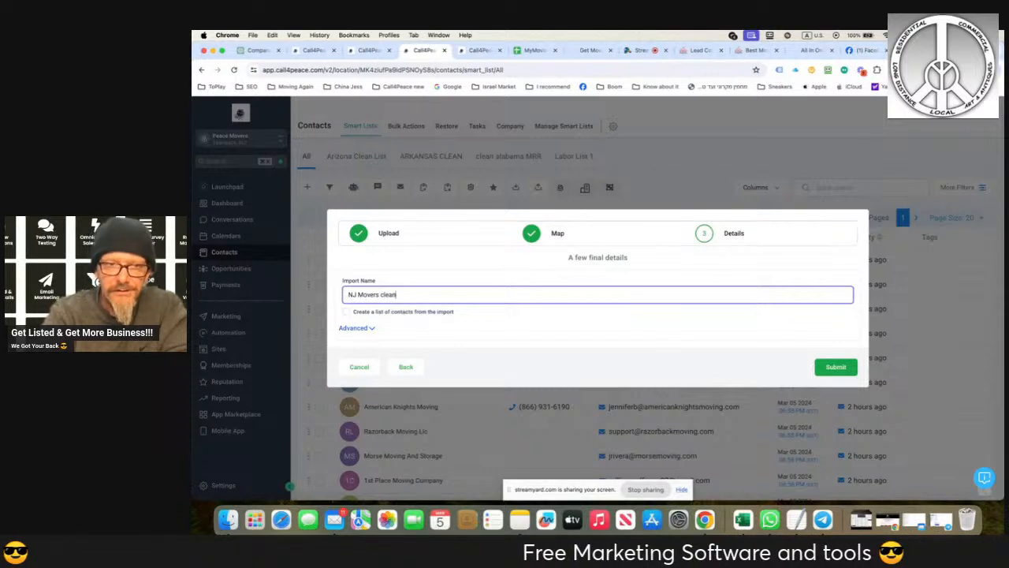
{"action": "left_click", "coordinate": [346, 312]}
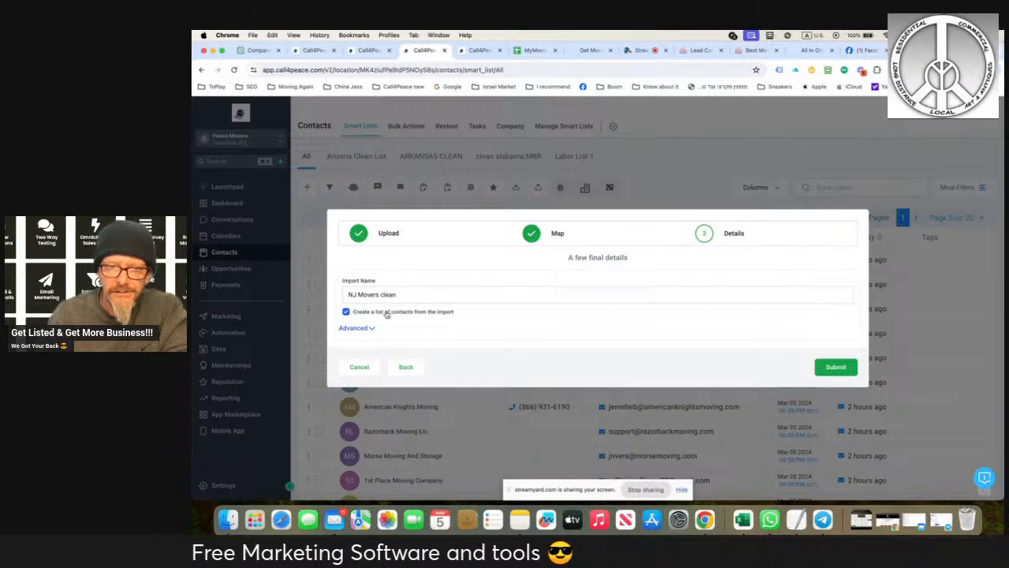
- Add the new tag NJ Movers MMR to the imported contacts in the advanced options and submit the import
{"action": "left_click", "coordinate": [355, 329]}
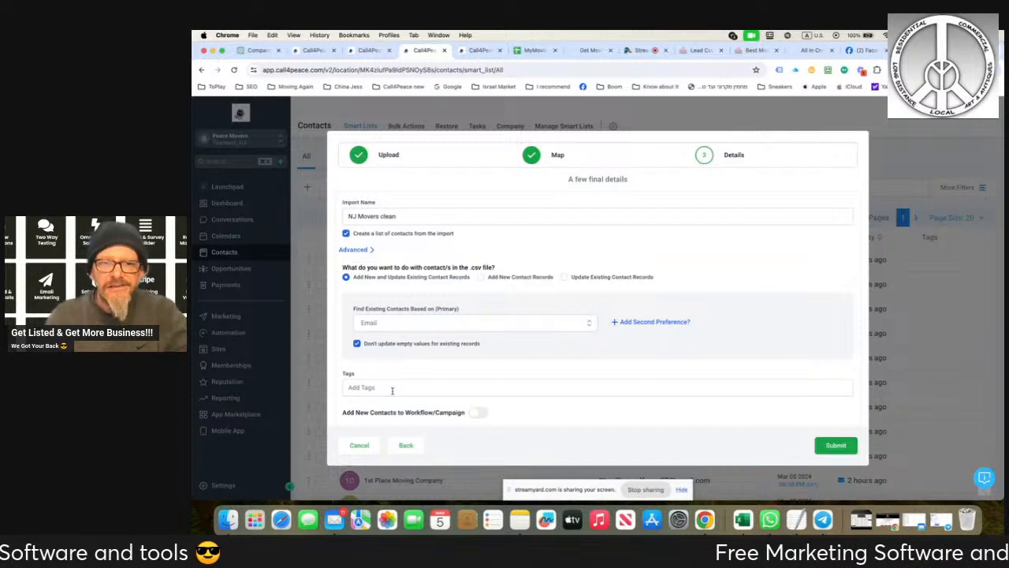
{"action": "left_click", "coordinate": [478, 391]}
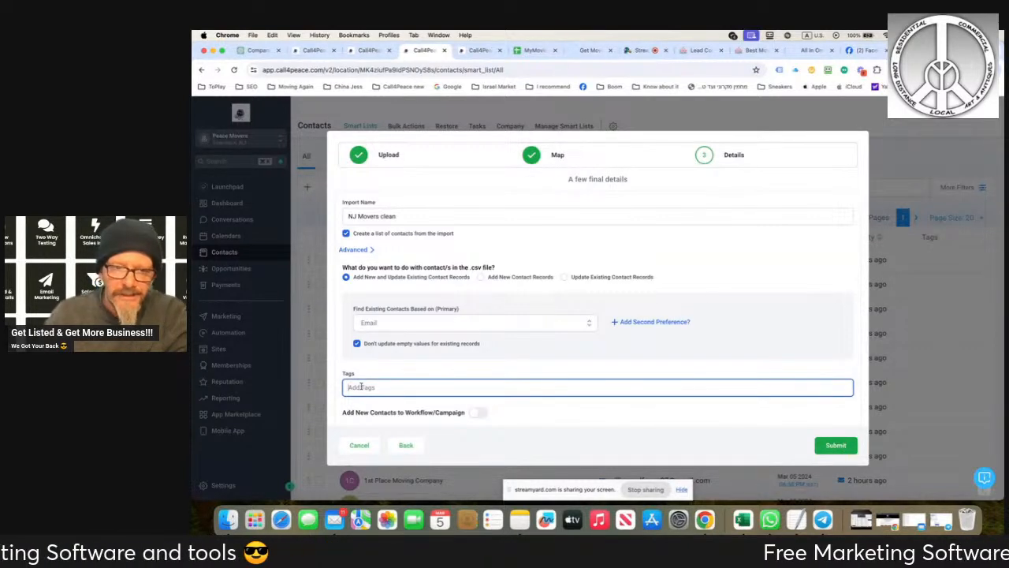
{"action": "type", "text": "Nj Movers"}
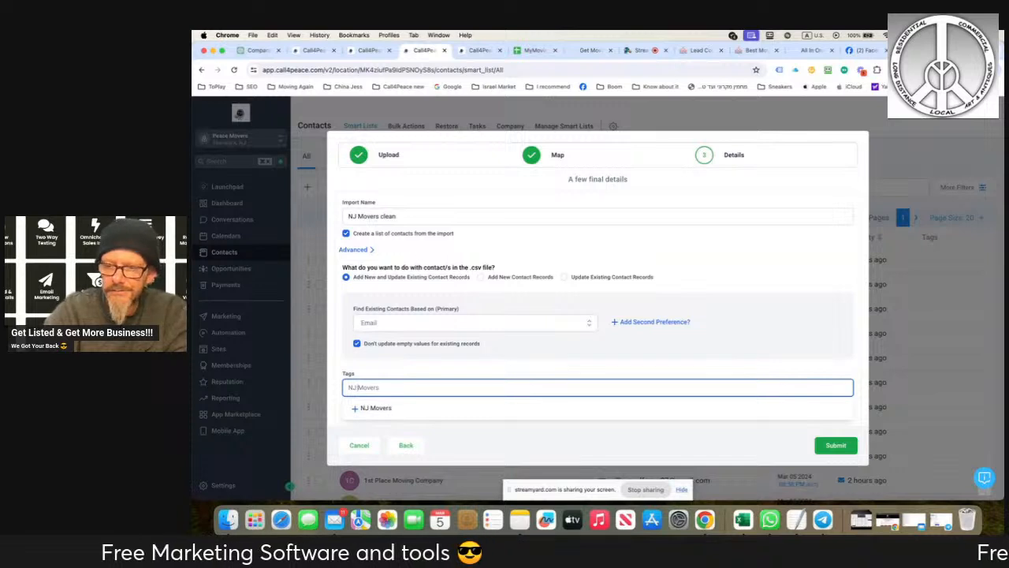
{"action": "key", "text": "Right"}
{"action": "key", "text": "Right"}
{"action": "key", "text": "Right"}
{"action": "key", "text": "Right"}
{"action": "key", "text": "Right"}
{"action": "key", "text": "Right"}
{"action": "key", "text": "Right"}
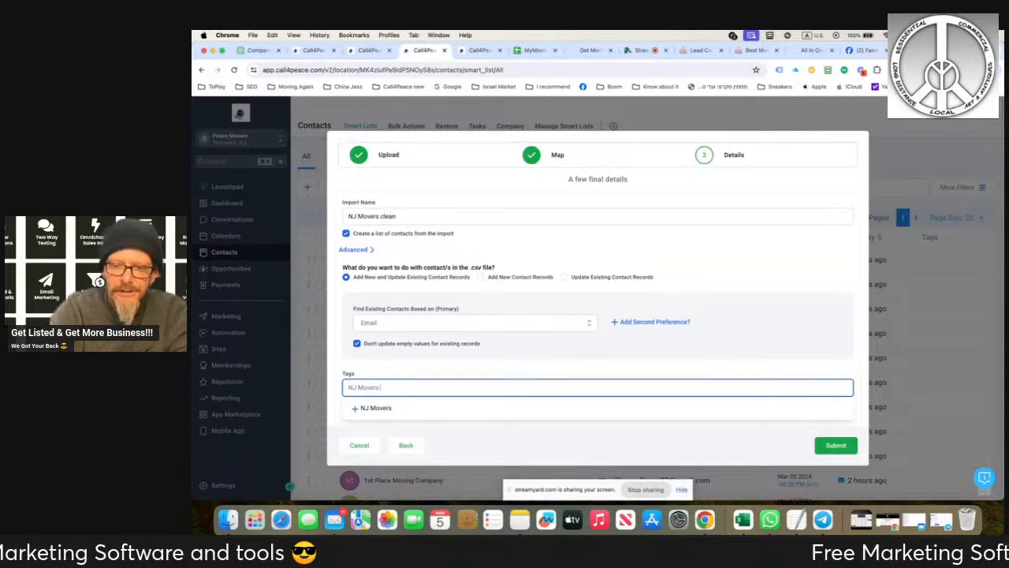
{"action": "type", "text": "MMr"}
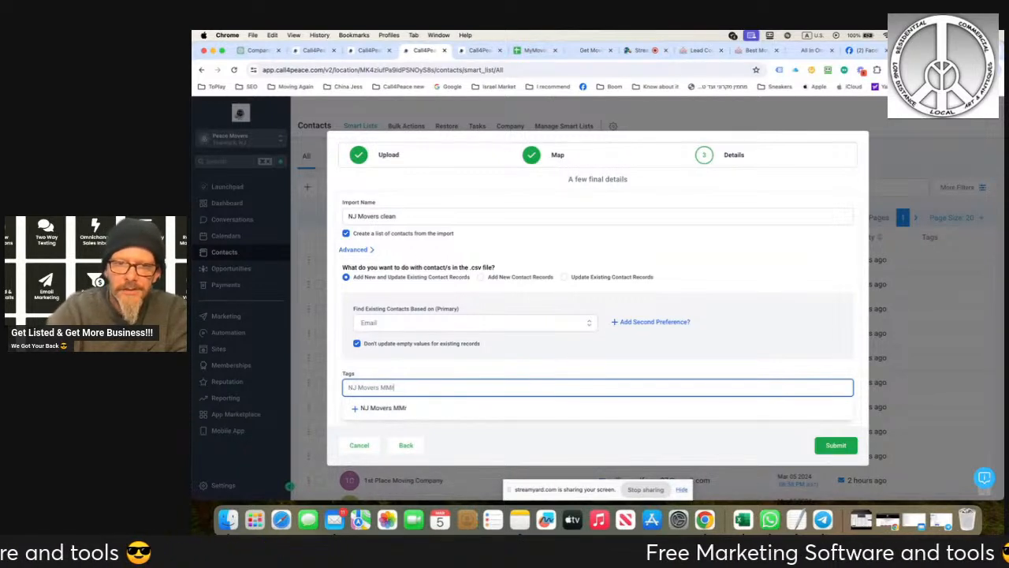
{"action": "key", "text": "BackSpace"}
{"action": "type", "text": "R"}
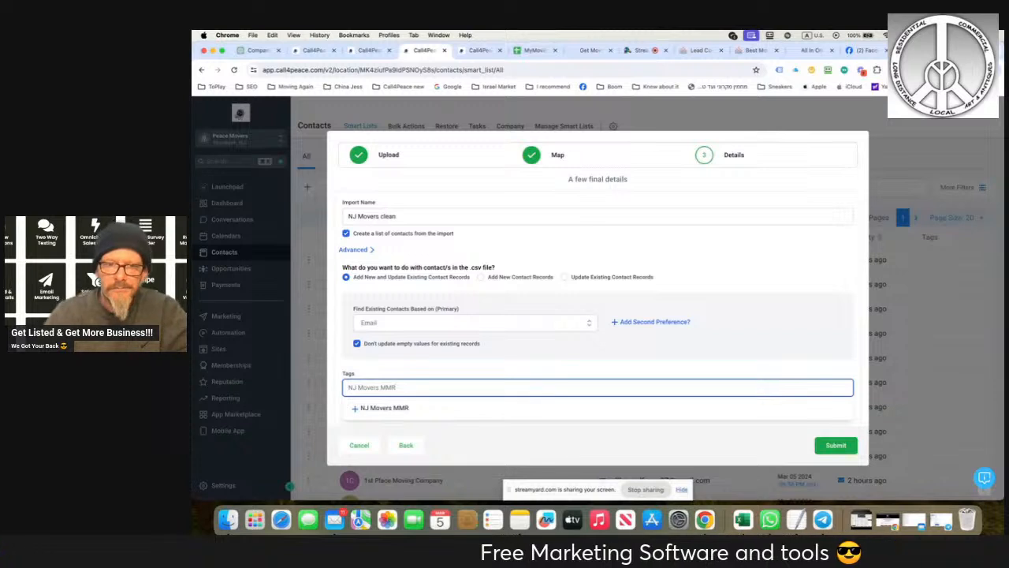
{"action": "left_click", "coordinate": [367, 408]}
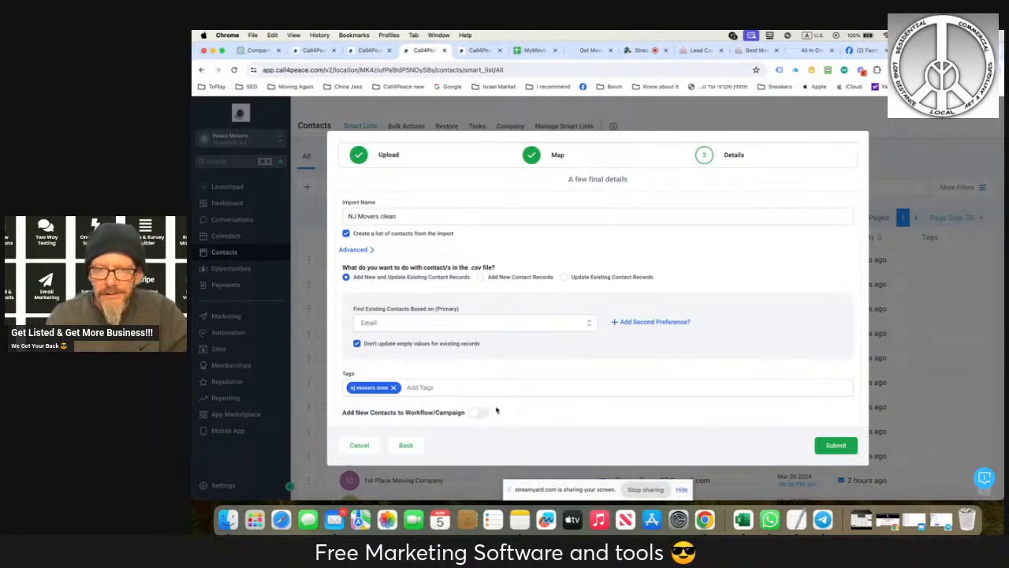
{"action": "left_click", "coordinate": [821, 446]}
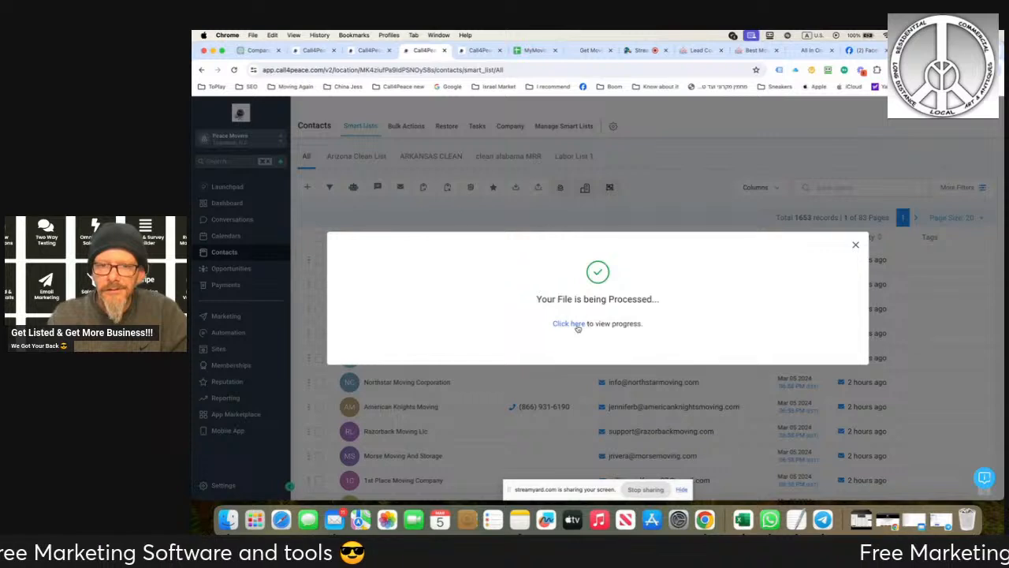
- Check the progress and statistics of the NJ Movers clean bulk import
{"action": "left_click", "coordinate": [579, 325]}
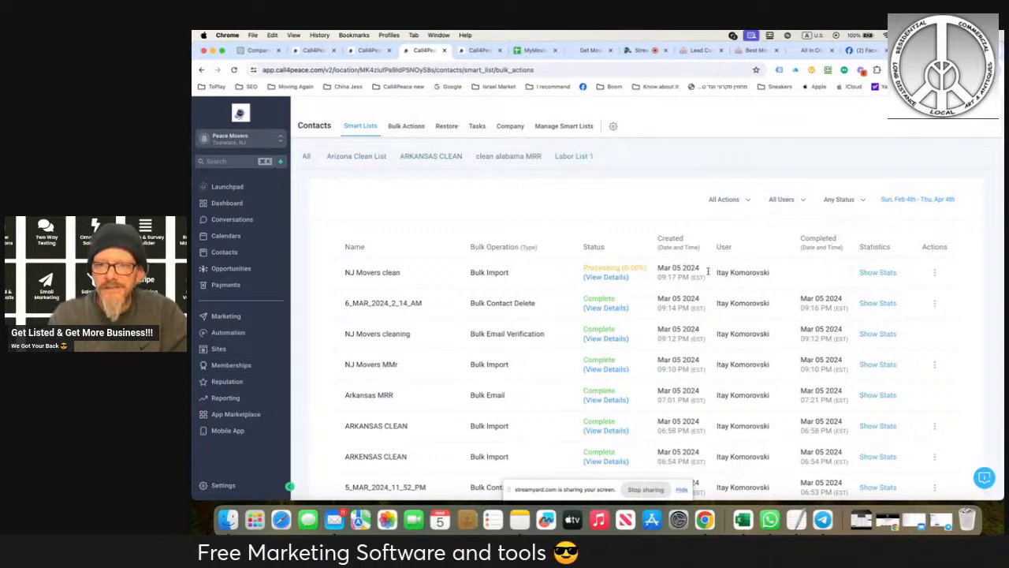
{"action": "left_click", "coordinate": [878, 273]}
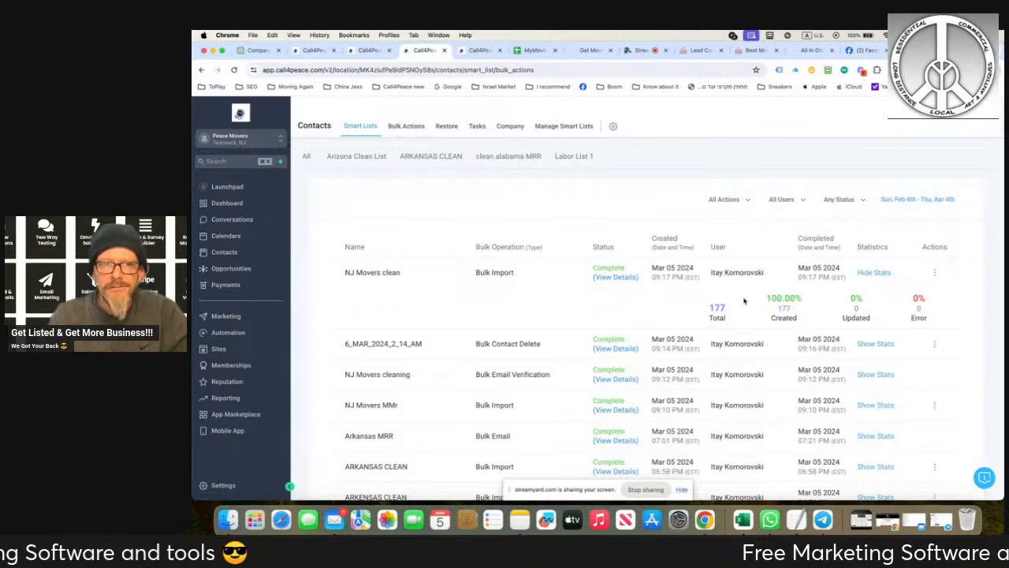
- Look for the new NJ Movers clean list among the smart lists, reloading the contacts page, and open it
{"action": "left_click", "coordinate": [308, 156]}
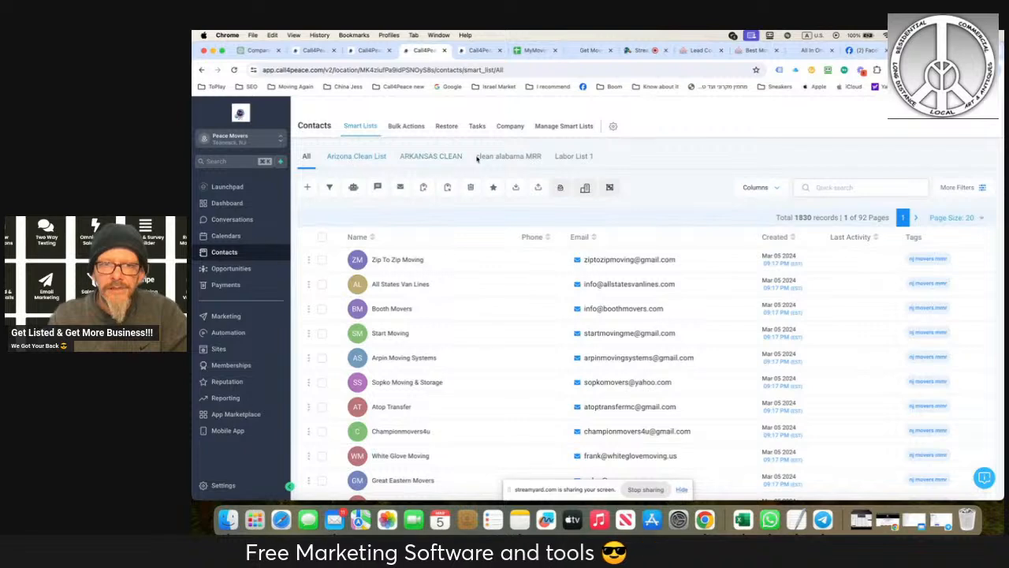
{"action": "left_click", "coordinate": [564, 126]}
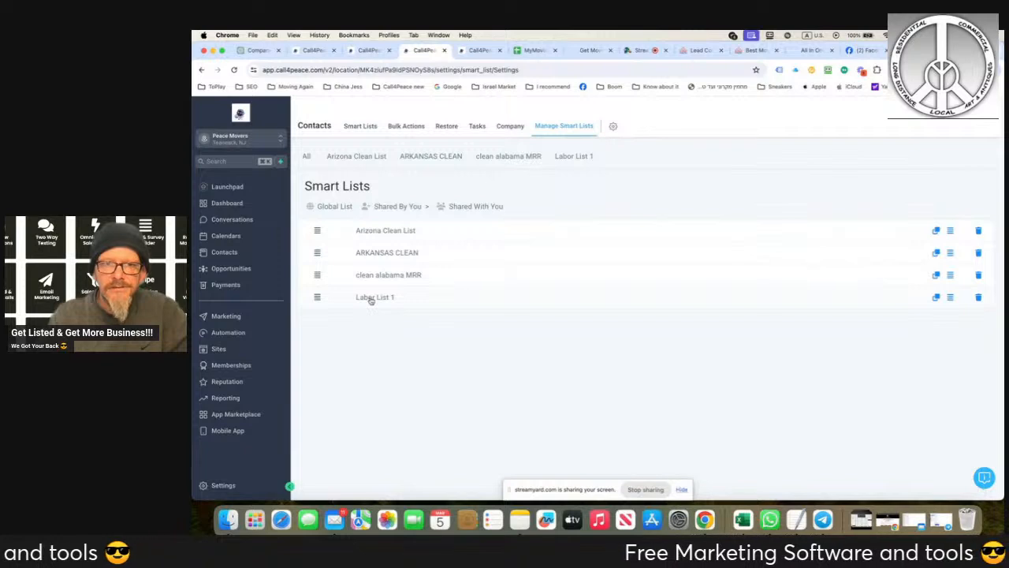
{"action": "left_click", "coordinate": [307, 157]}
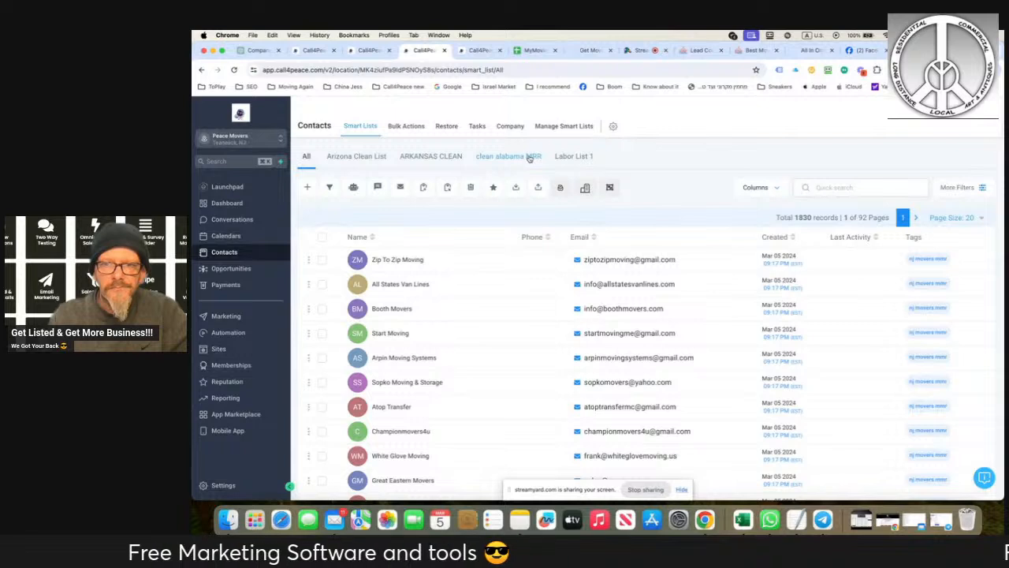
{"action": "left_click", "coordinate": [235, 70]}
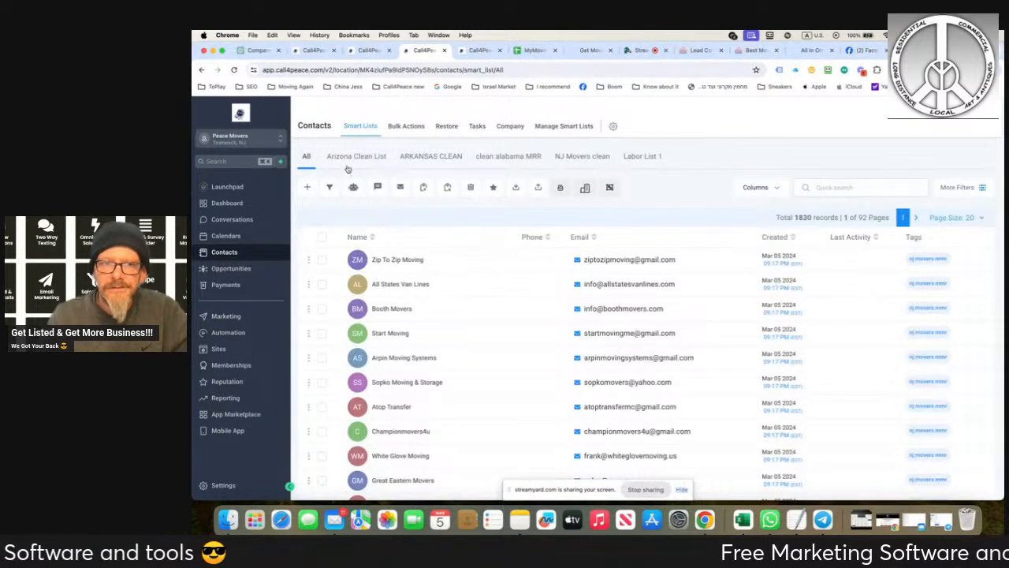
{"action": "left_click", "coordinate": [580, 157]}
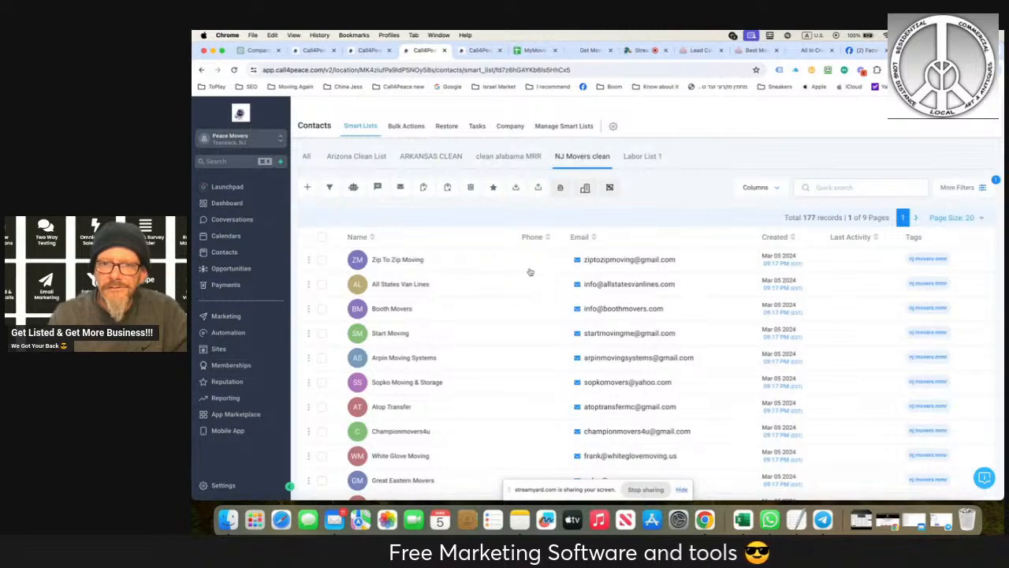
- Look over the contacts in the NJ Movers clean list and select all 177 records across every page
{"action": "scroll", "coordinate": [514, 324], "scroll_direction": "down", "scroll_amount": 5}
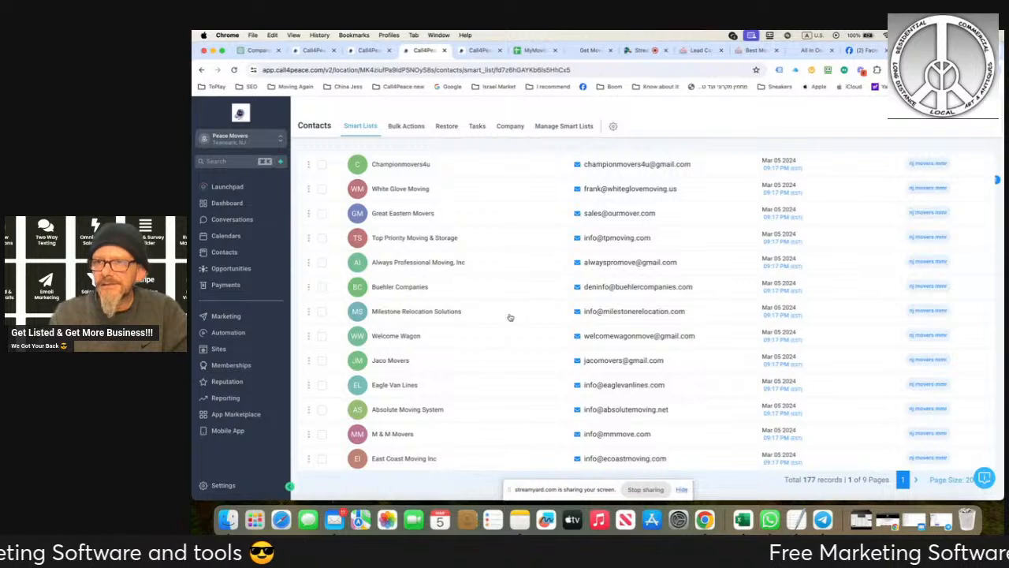
{"action": "scroll", "coordinate": [518, 317], "scroll_direction": "up", "scroll_amount": 5}
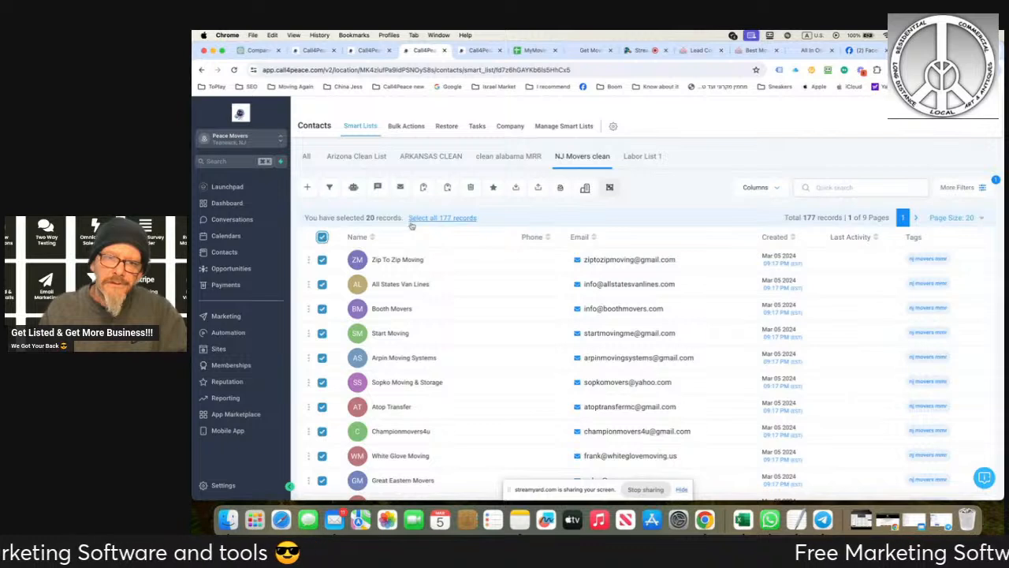
{"action": "left_click", "coordinate": [418, 218]}
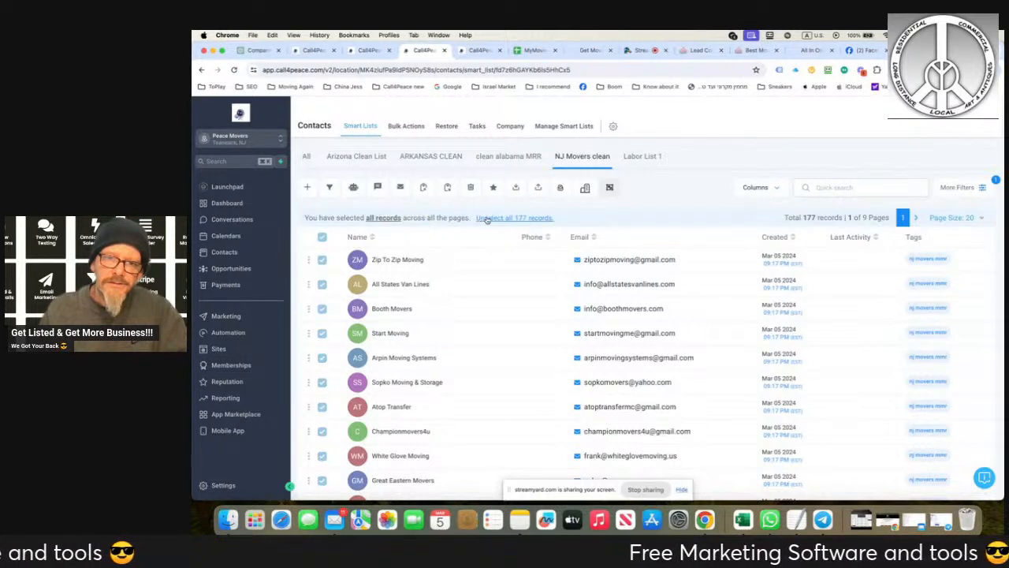
- Review the page size, filter and column options of the NJ Movers clean list
{"action": "left_click", "coordinate": [982, 220]}
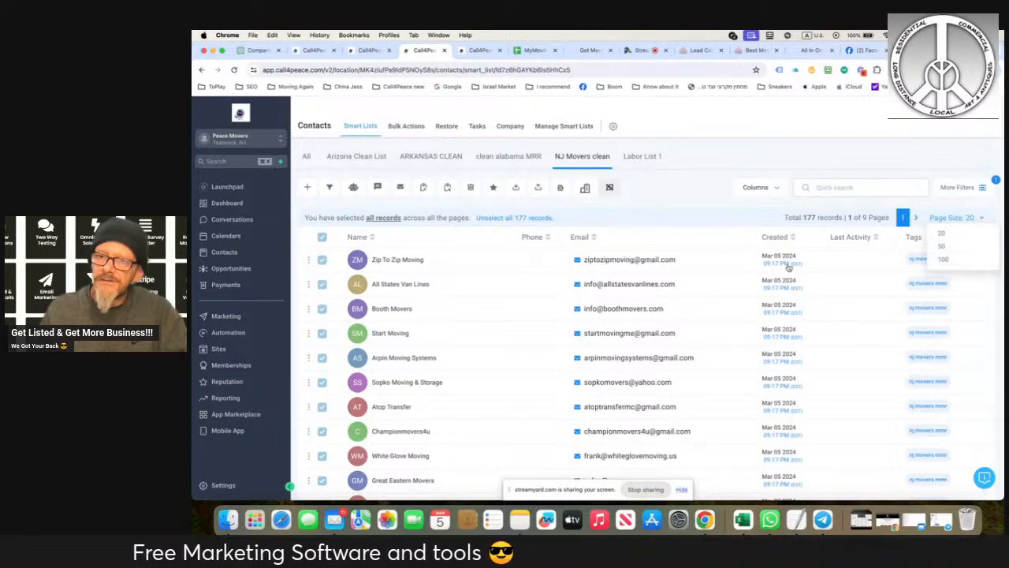
{"action": "left_click", "coordinate": [674, 184]}
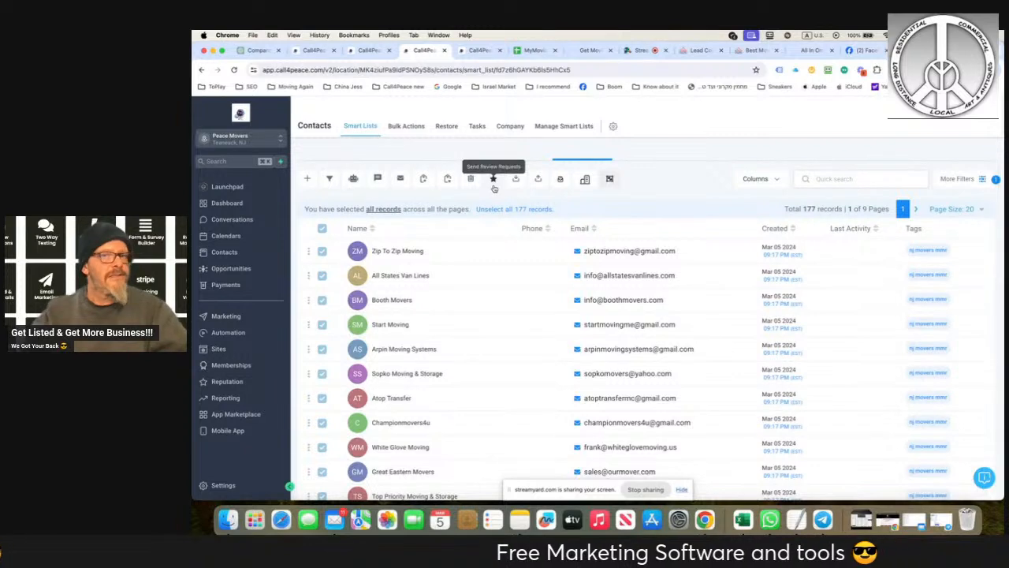
{"action": "scroll", "coordinate": [495, 183], "scroll_direction": "down", "scroll_amount": 1}
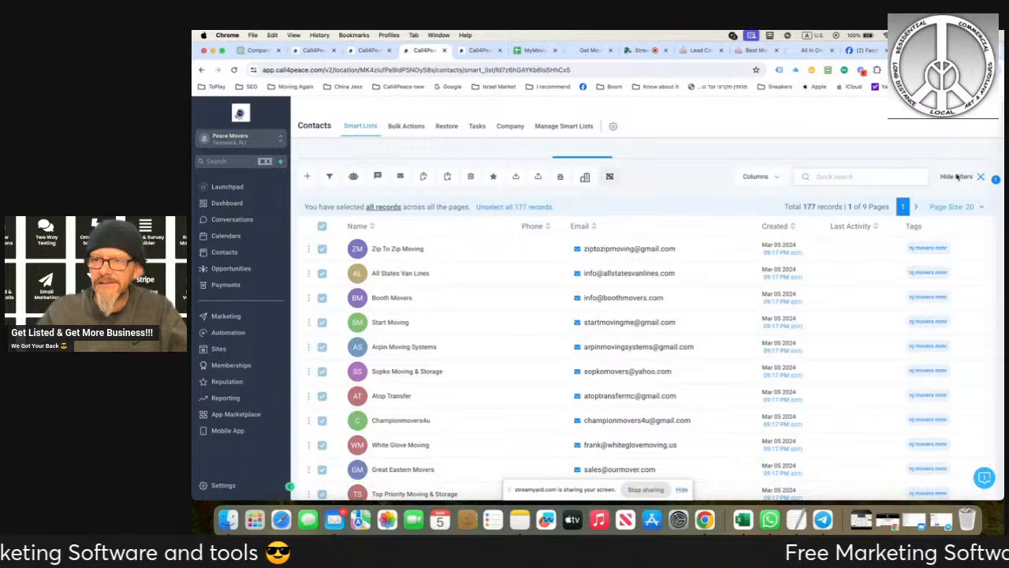
{"action": "left_click", "coordinate": [958, 177]}
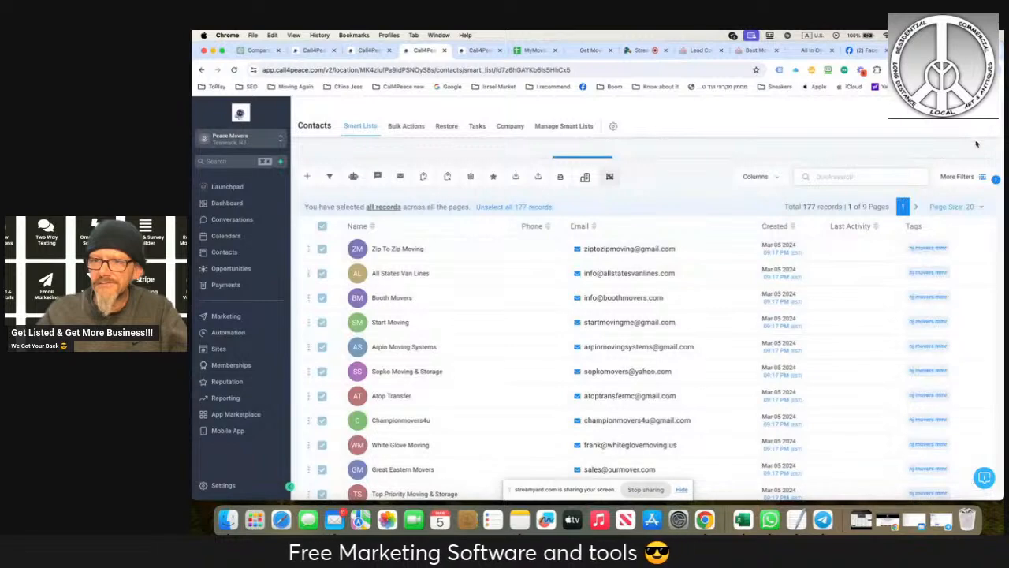
{"action": "left_click", "coordinate": [774, 178]}
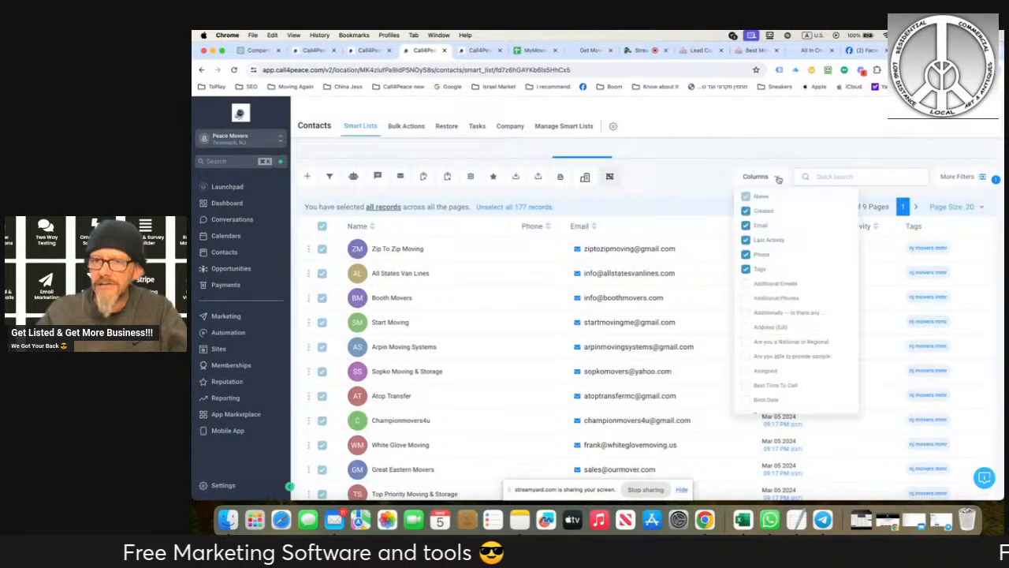
{"action": "left_click", "coordinate": [780, 174]}
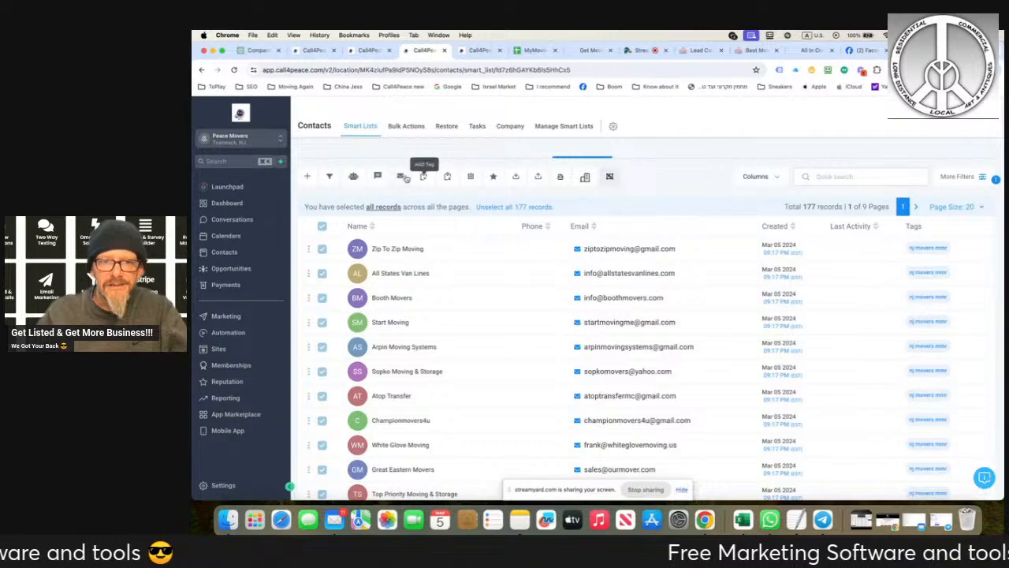
- Start a bulk email to the selected contacts using the template I got you from My Moving REVIEWS
{"action": "left_click", "coordinate": [400, 177]}
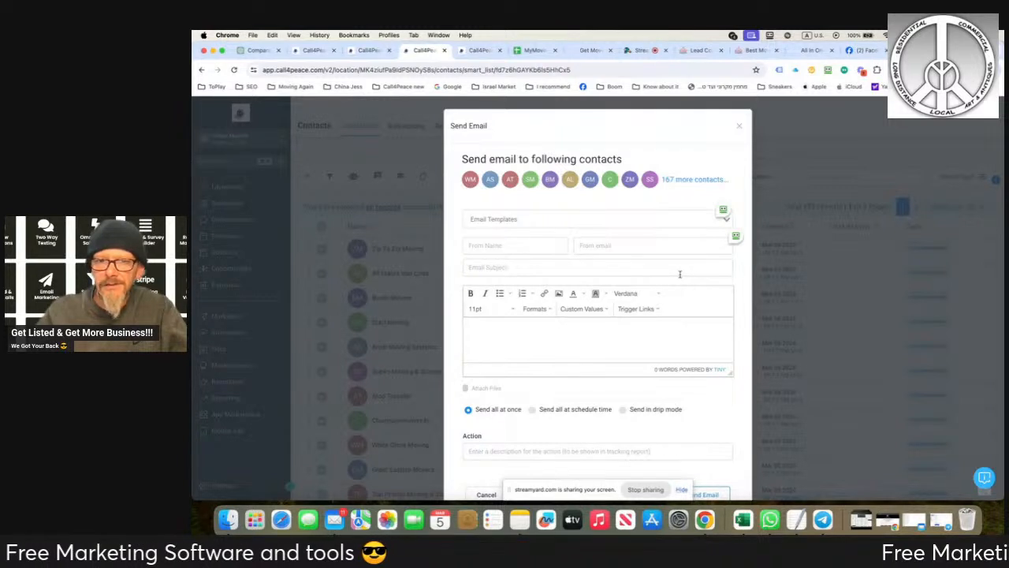
{"action": "left_click", "coordinate": [539, 219]}
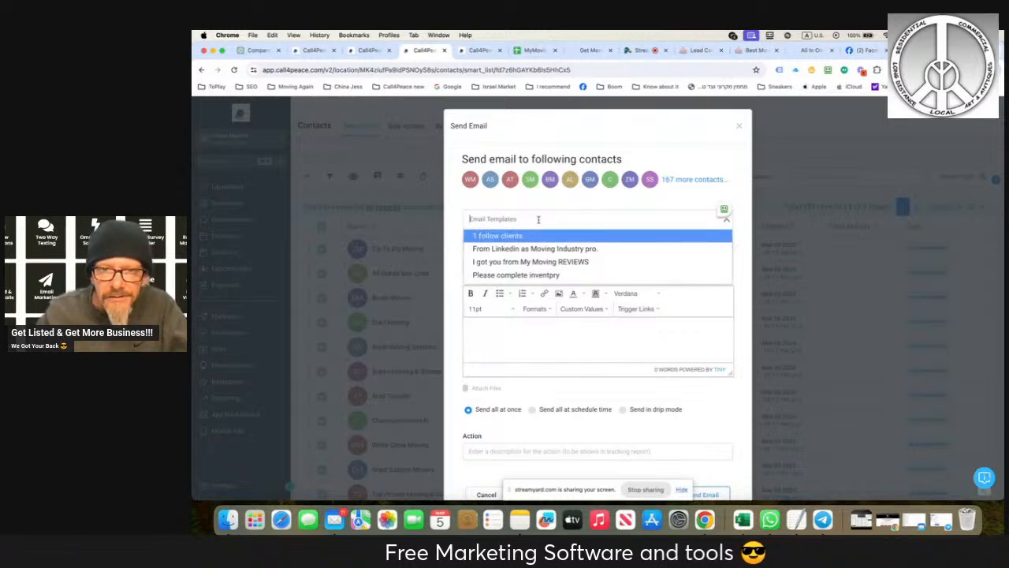
{"action": "left_click", "coordinate": [504, 262]}
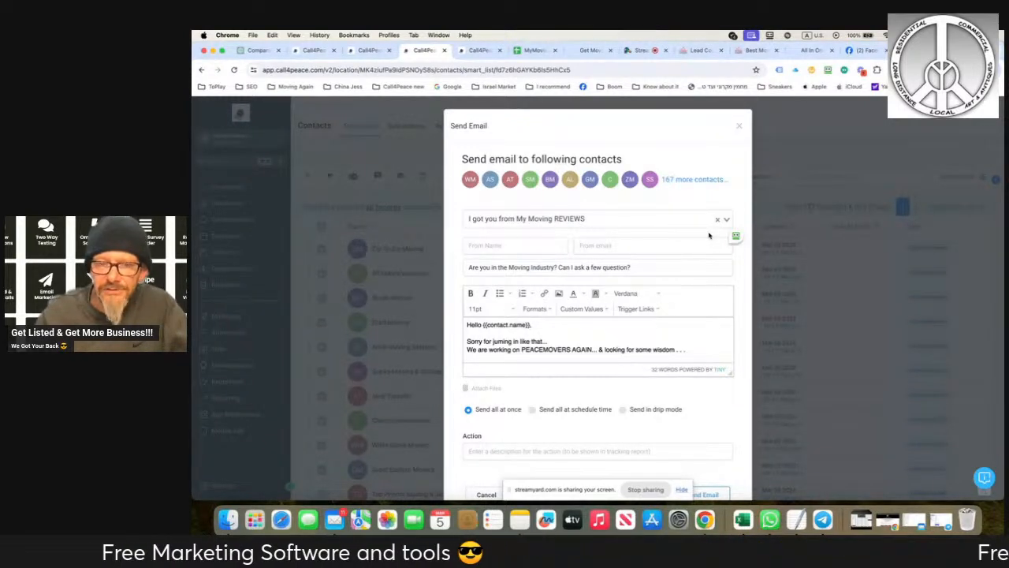
- Fill in the sender's name and sender's email address for the bulk email
{"action": "left_click", "coordinate": [542, 248]}
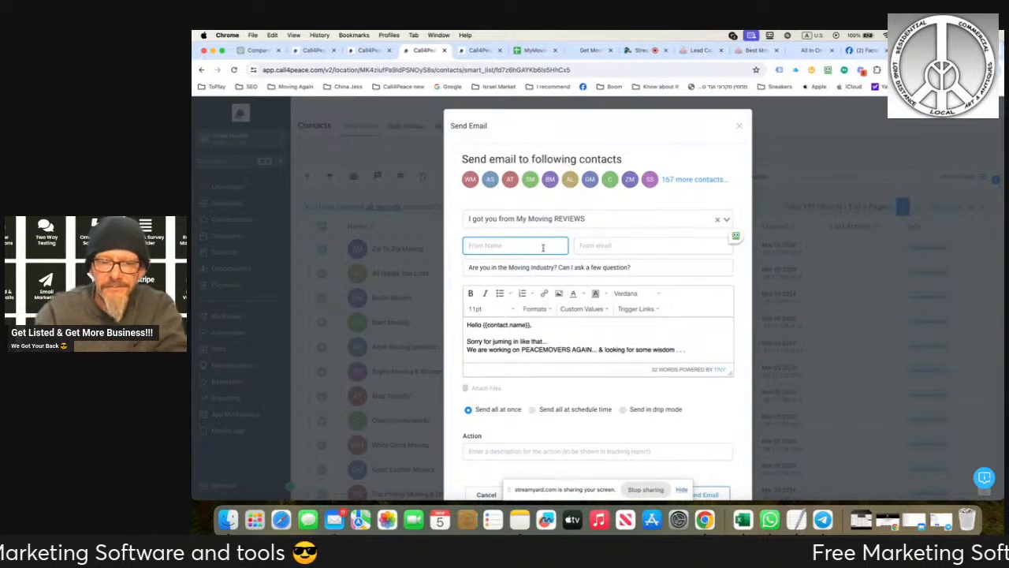
{"action": "type", "text": "Itay"}
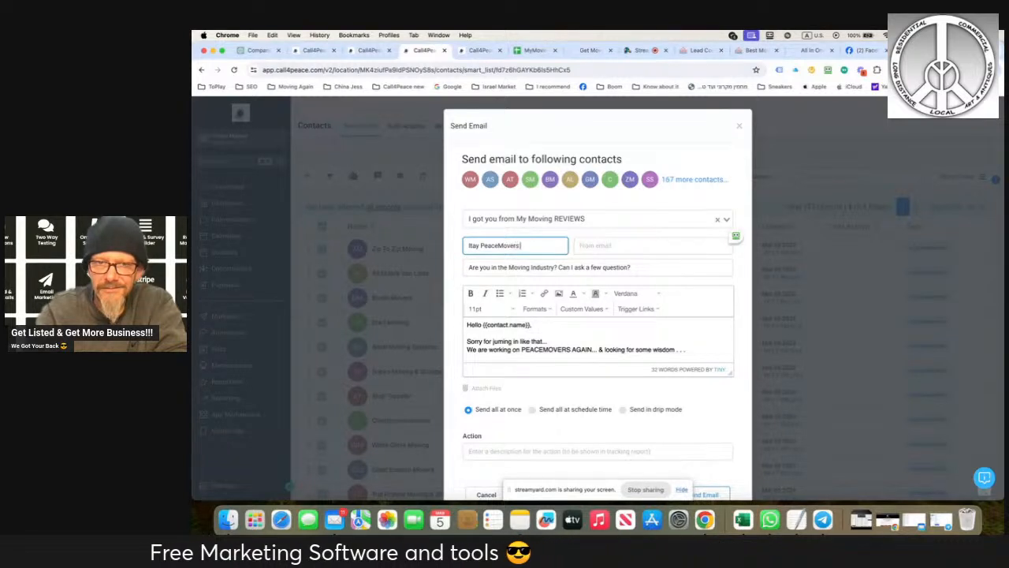
{"action": "type", "text": "PeaceMovers"}
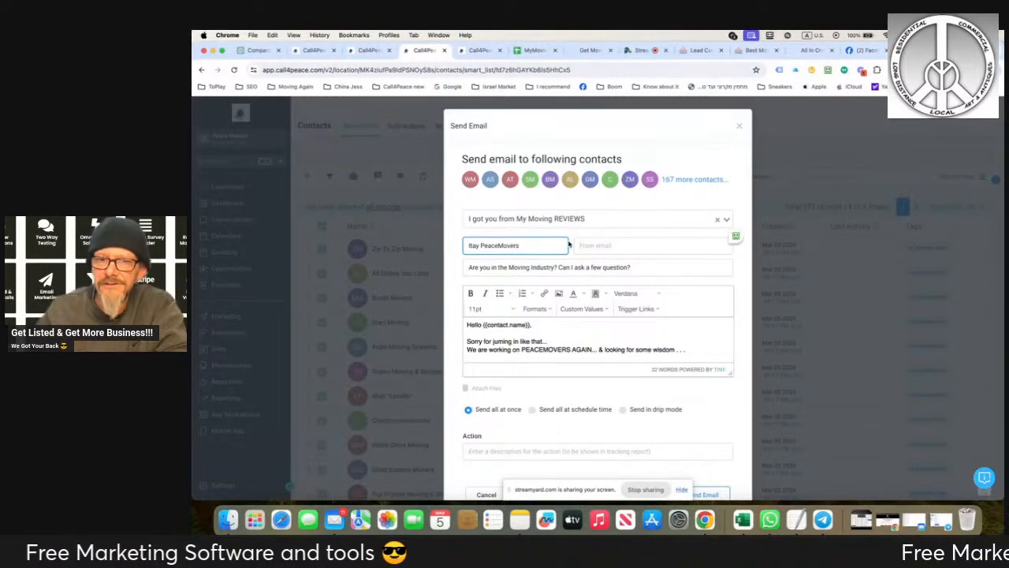
{"action": "left_click", "coordinate": [591, 245]}
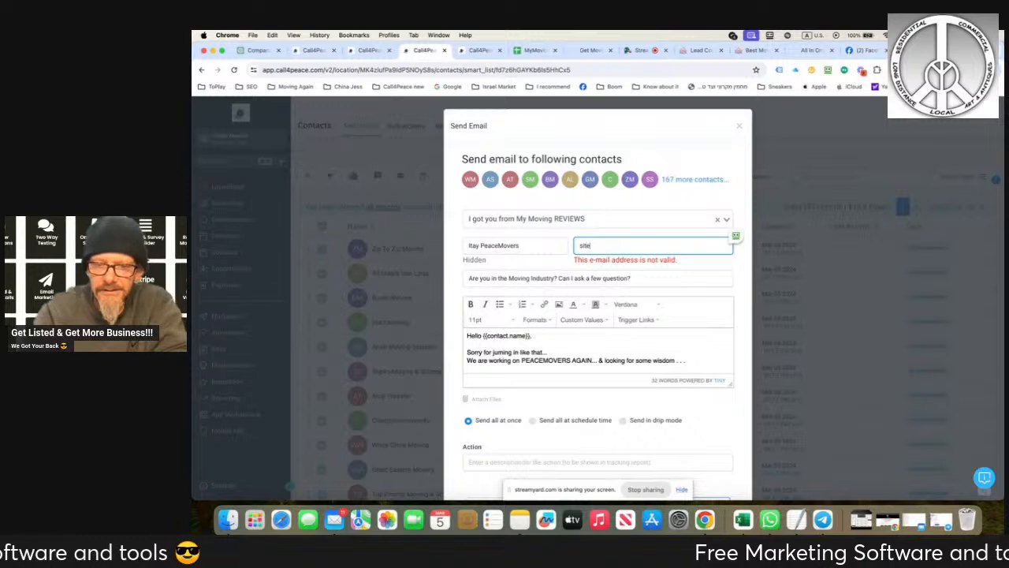
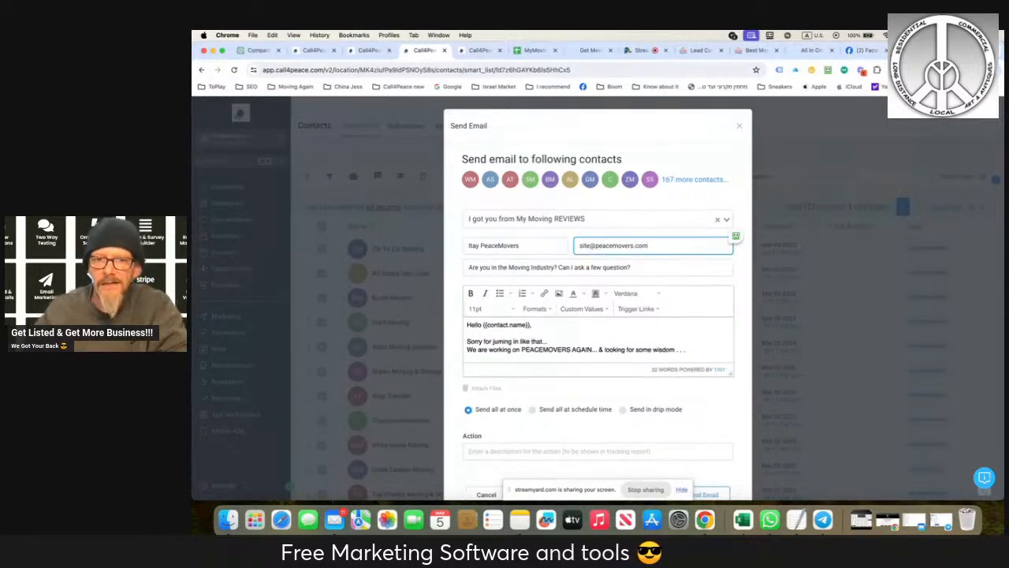
{"action": "scroll", "coordinate": [597, 316], "scroll_direction": "down", "scroll_amount": 1}
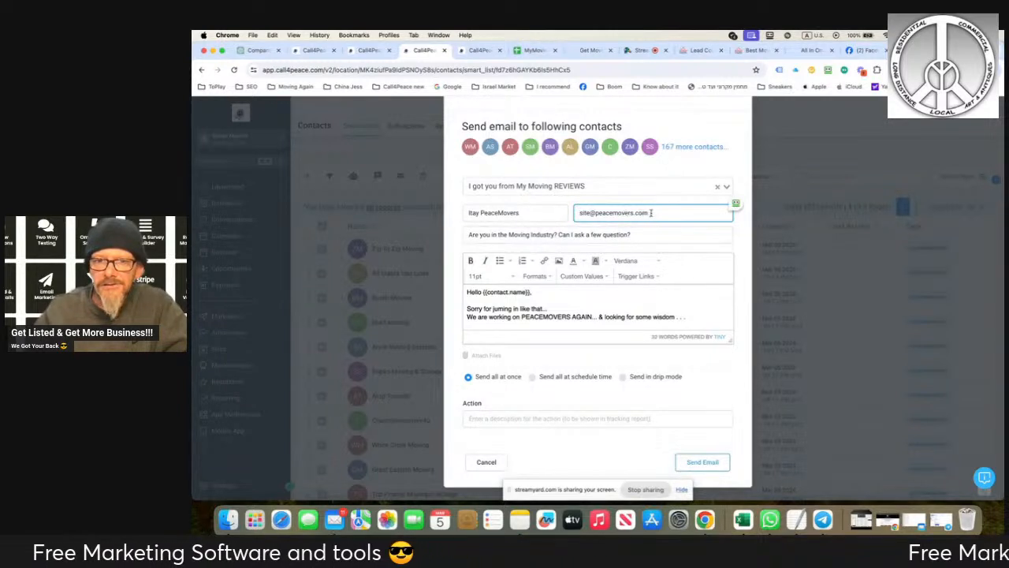
{"action": "double_click", "coordinate": [577, 213]}
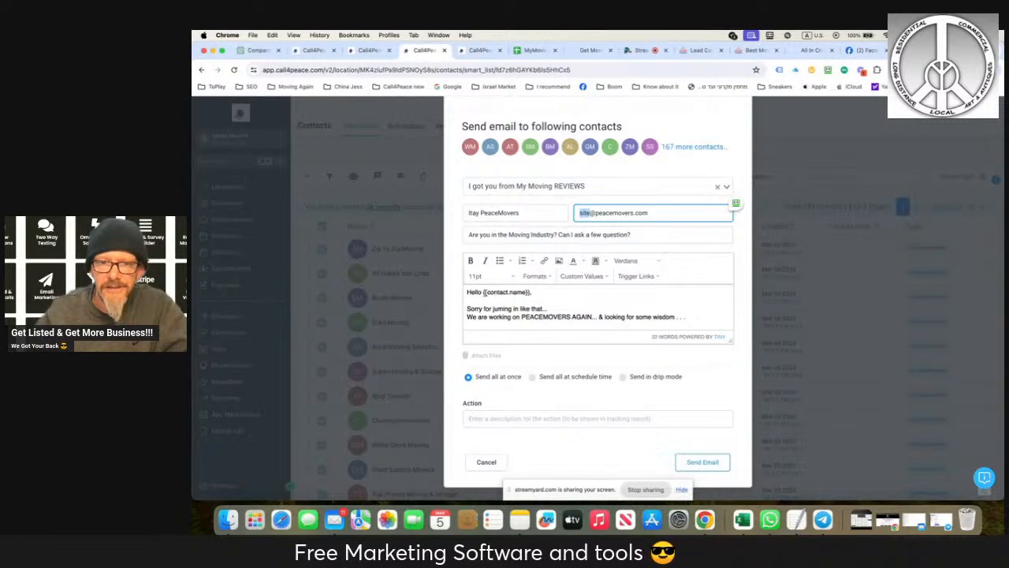
- Browse the custom values available for the email body, including contact, calendar, campaign, account and appointment fields
{"action": "left_click", "coordinate": [575, 277]}
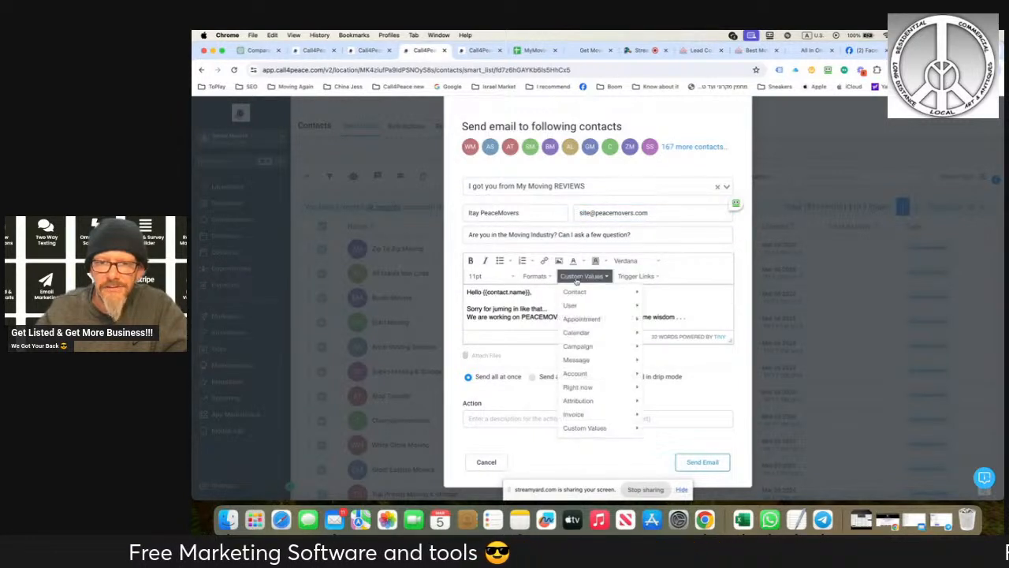
{"action": "mouse_move", "coordinate": [577, 293]}
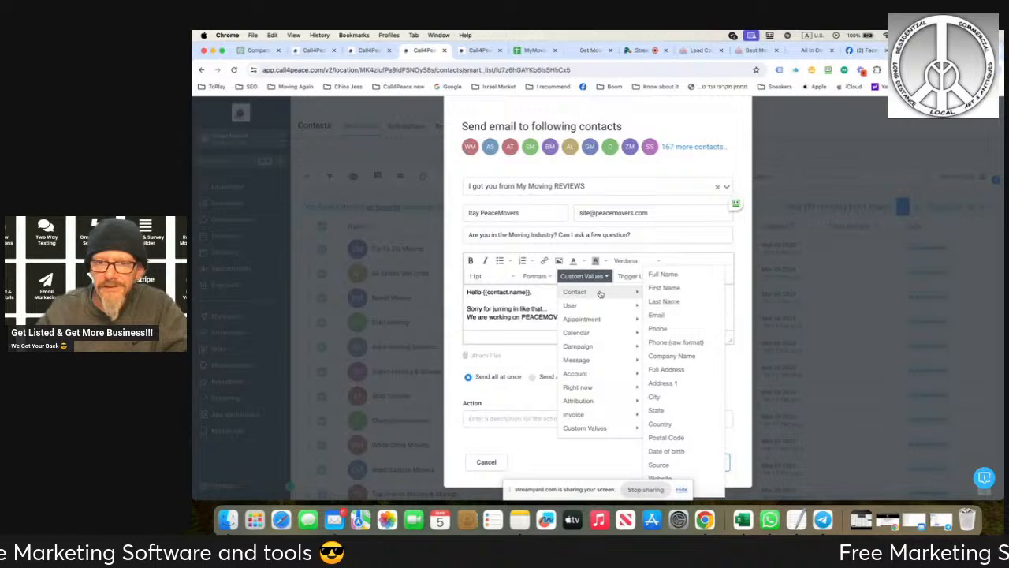
{"action": "mouse_move", "coordinate": [627, 306]}
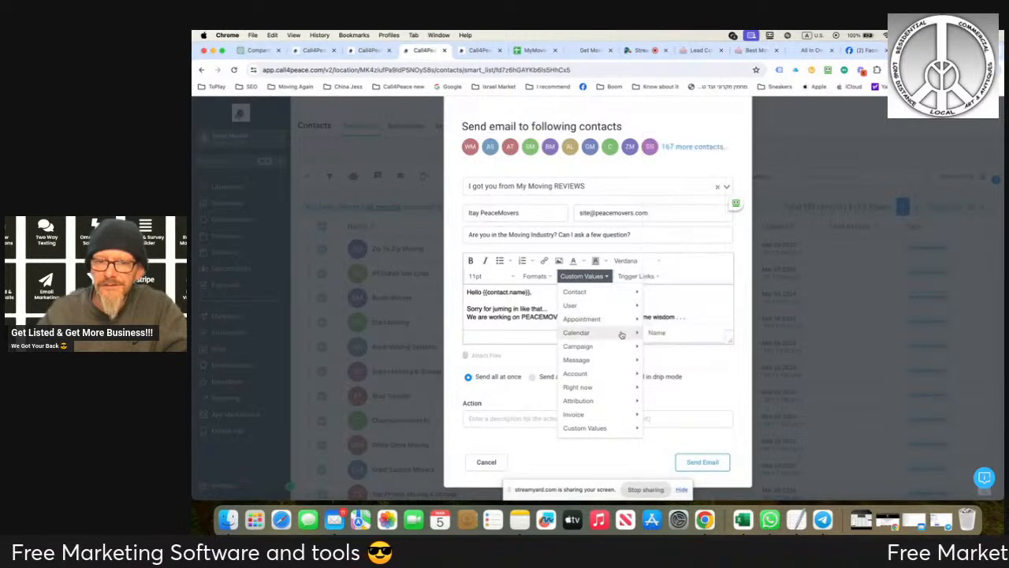
{"action": "mouse_move", "coordinate": [619, 352]}
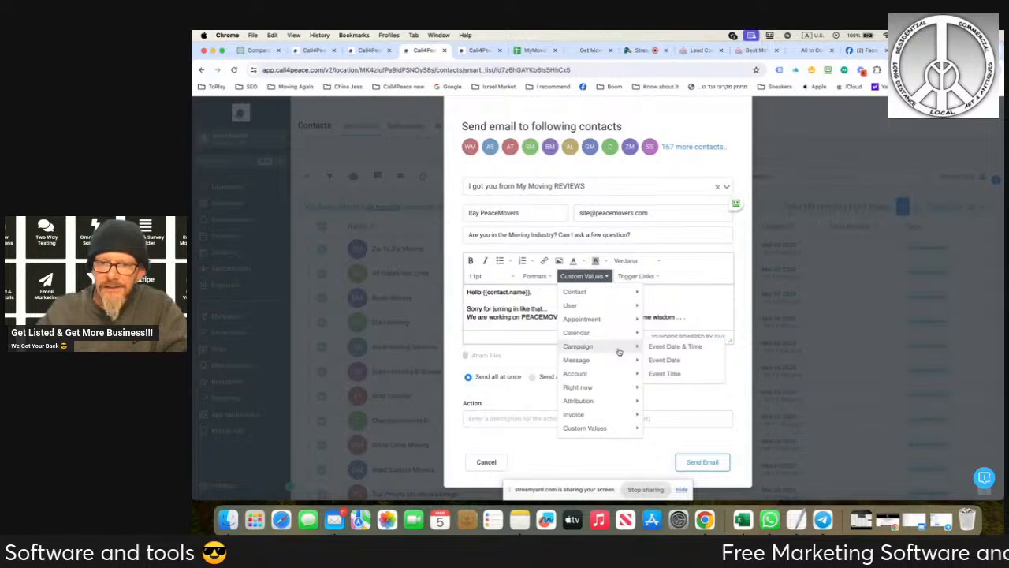
{"action": "mouse_move", "coordinate": [616, 377]}
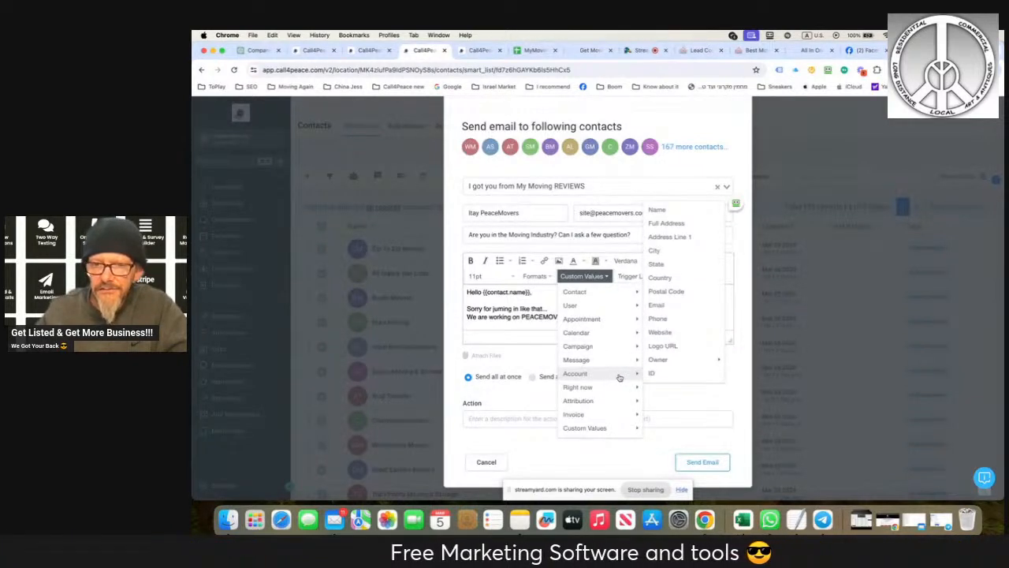
{"action": "mouse_move", "coordinate": [579, 335]}
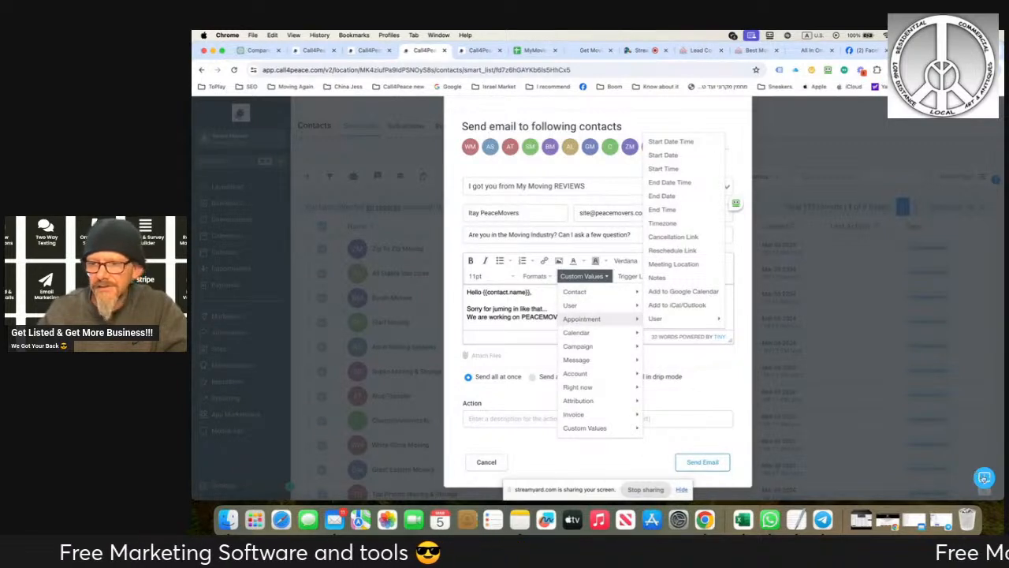
- Open the support widget, close the email draft and return to the NJ Movers clean list
{"action": "left_click", "coordinate": [985, 479]}
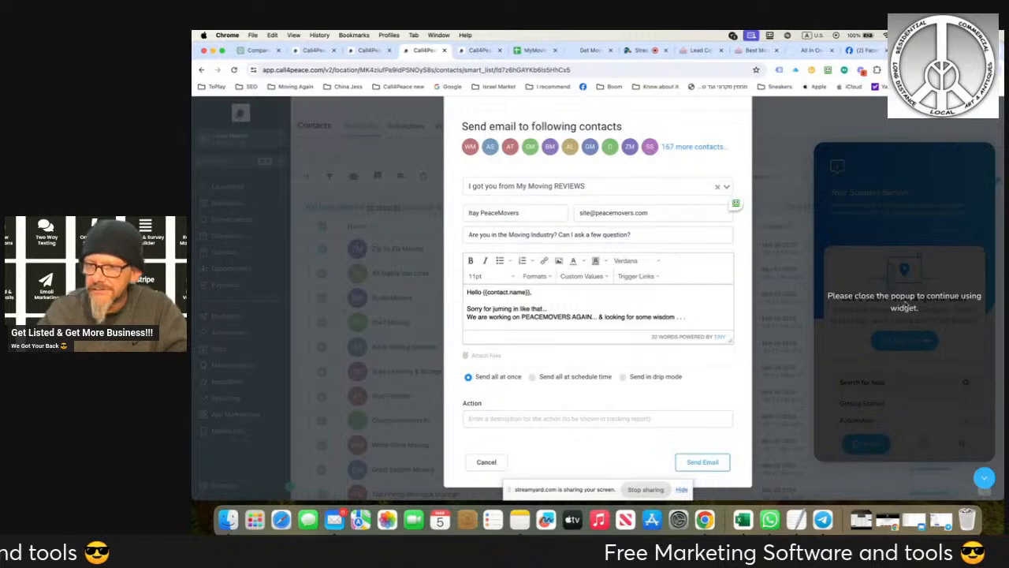
{"action": "left_click", "coordinate": [790, 282]}
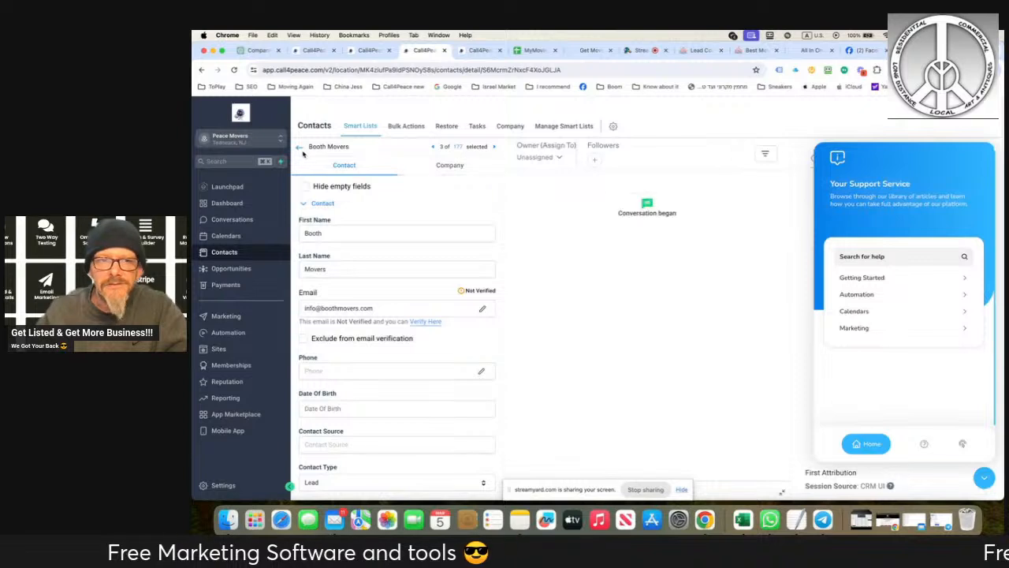
{"action": "left_click", "coordinate": [299, 148]}
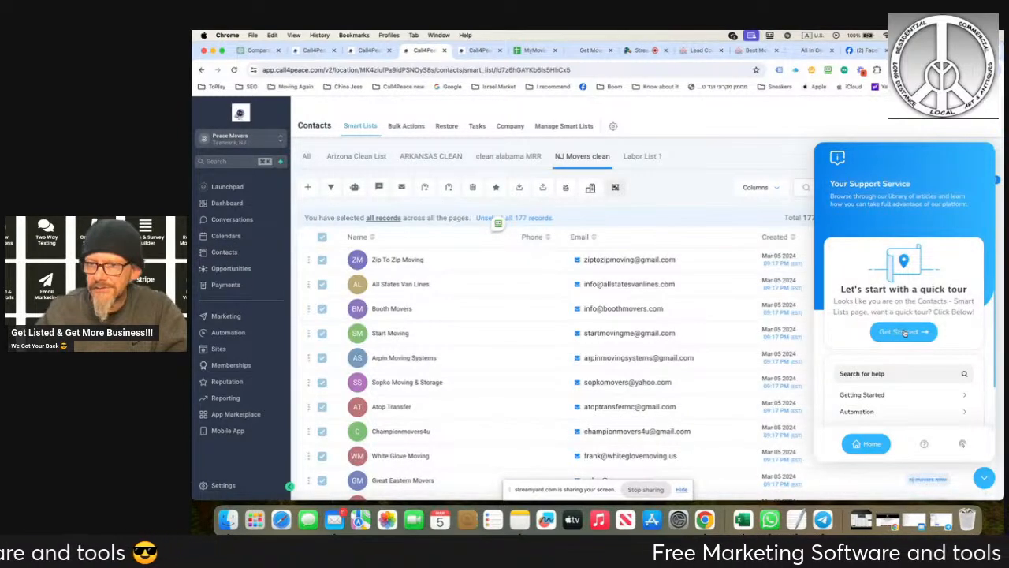
- Examine the support widget's quick tour offer and help topics, browse the Getting Started articles and return to its home page
{"action": "scroll", "coordinate": [906, 334], "scroll_direction": "down", "scroll_amount": 1}
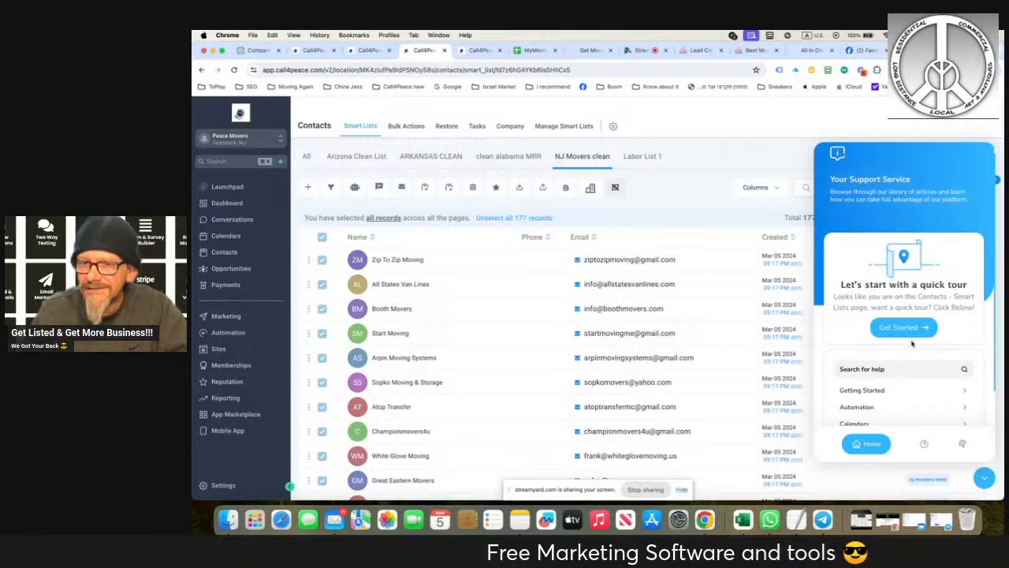
{"action": "scroll", "coordinate": [908, 340], "scroll_direction": "down", "scroll_amount": 3}
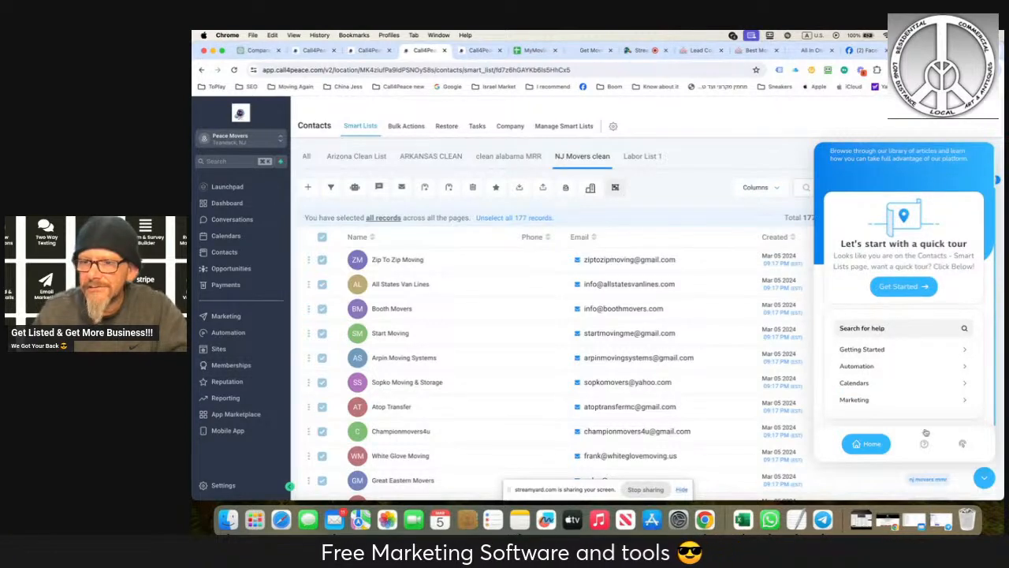
{"action": "left_click", "coordinate": [985, 477]}
{"action": "left_click", "coordinate": [985, 477]}
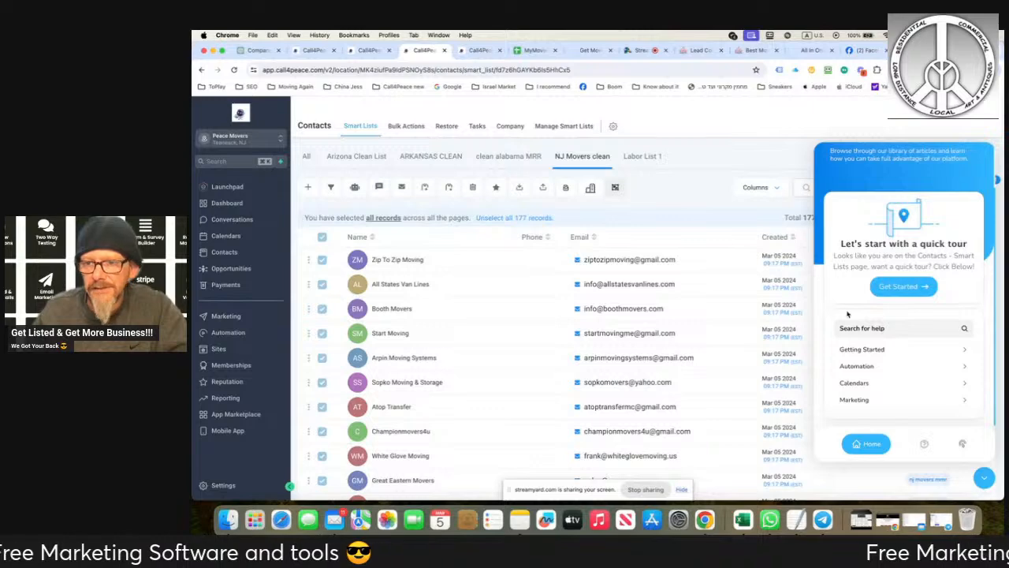
{"action": "left_click", "coordinate": [855, 356]}
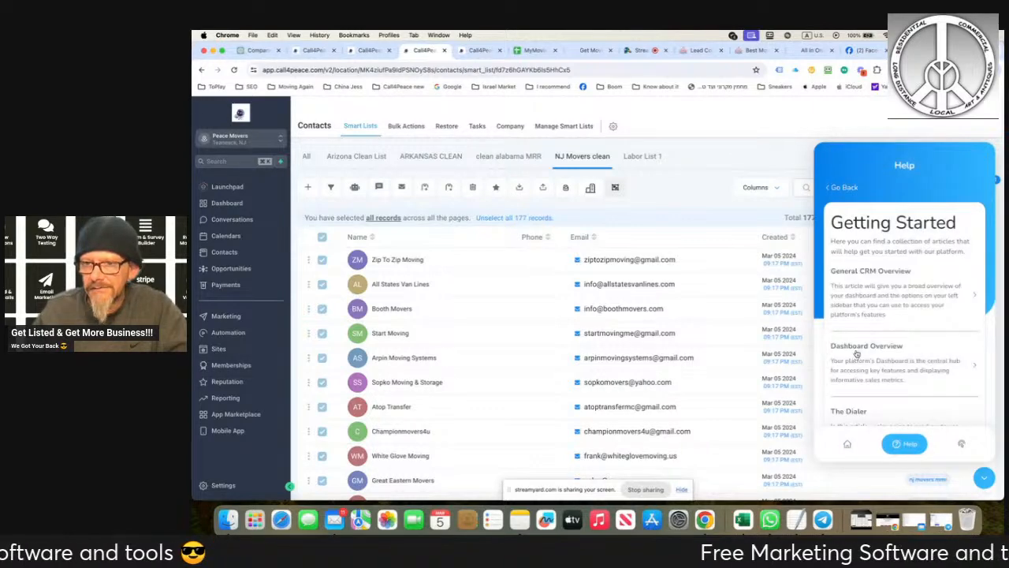
{"action": "scroll", "coordinate": [859, 352], "scroll_direction": "down", "scroll_amount": 8}
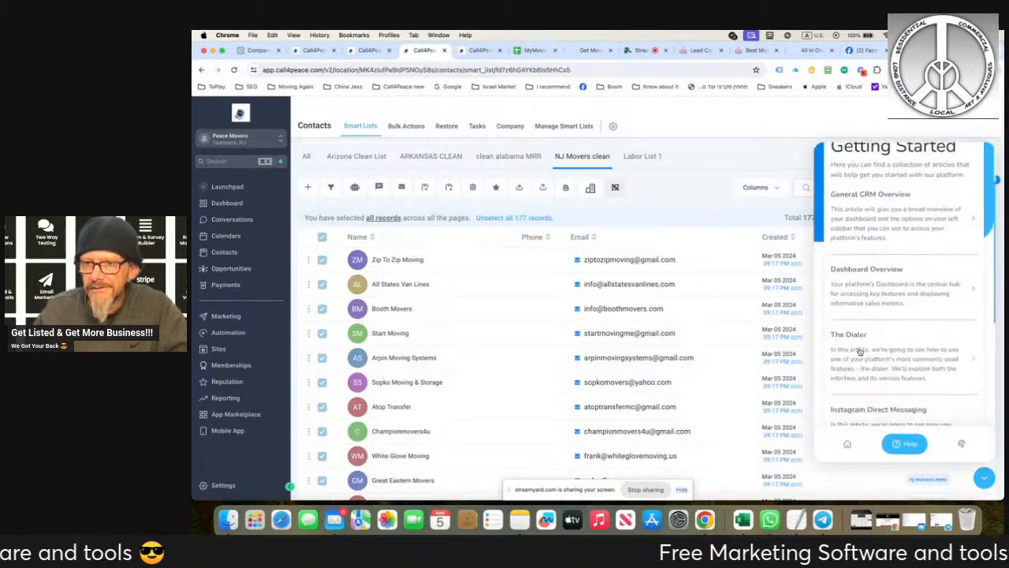
{"action": "scroll", "coordinate": [889, 293], "scroll_direction": "up", "scroll_amount": 8}
{"action": "left_click", "coordinate": [849, 442]}
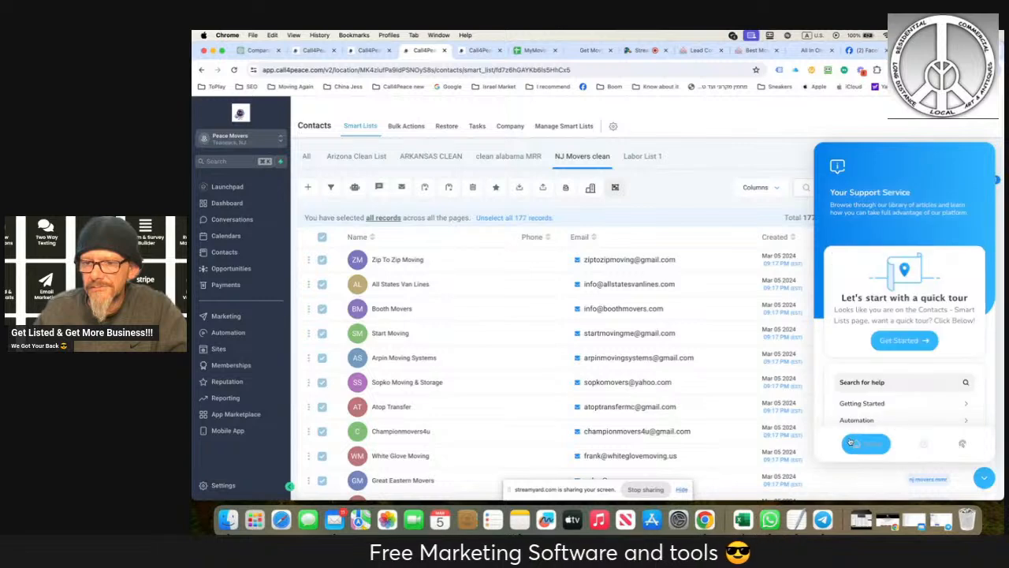
- Browse the Calendars help topics and read the "How To Enable/Disable Calendar" article under Calendar Settings
{"action": "scroll", "coordinate": [860, 426], "scroll_direction": "down", "scroll_amount": 3}
{"action": "left_click", "coordinate": [875, 384]}
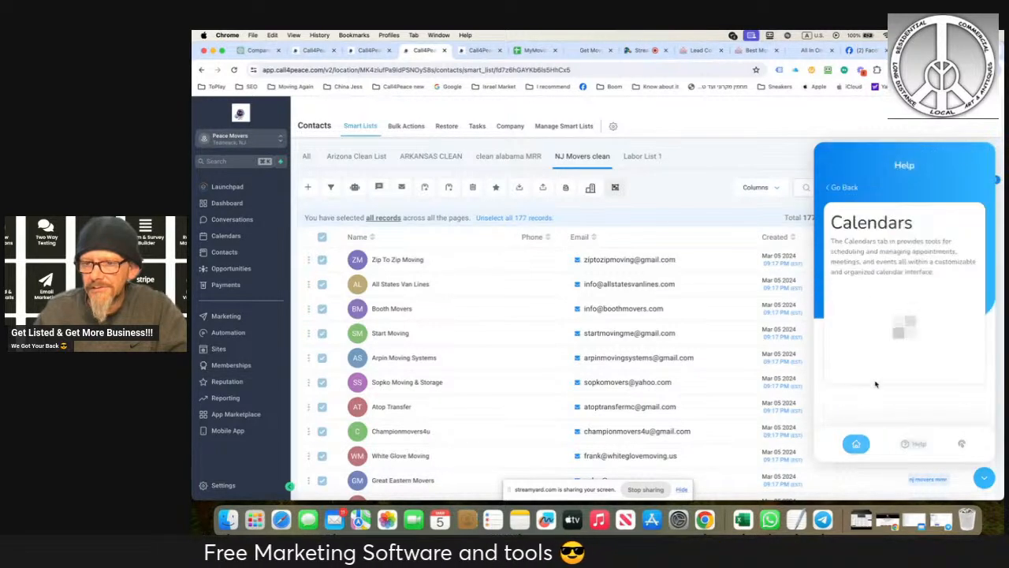
{"action": "scroll", "coordinate": [877, 382], "scroll_direction": "down", "scroll_amount": 3}
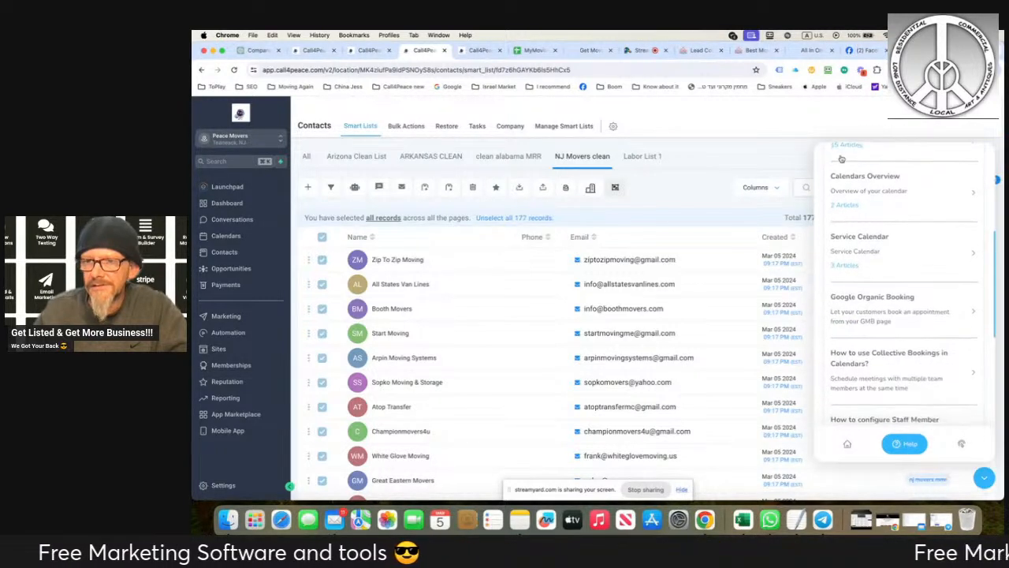
{"action": "left_click", "coordinate": [842, 149]}
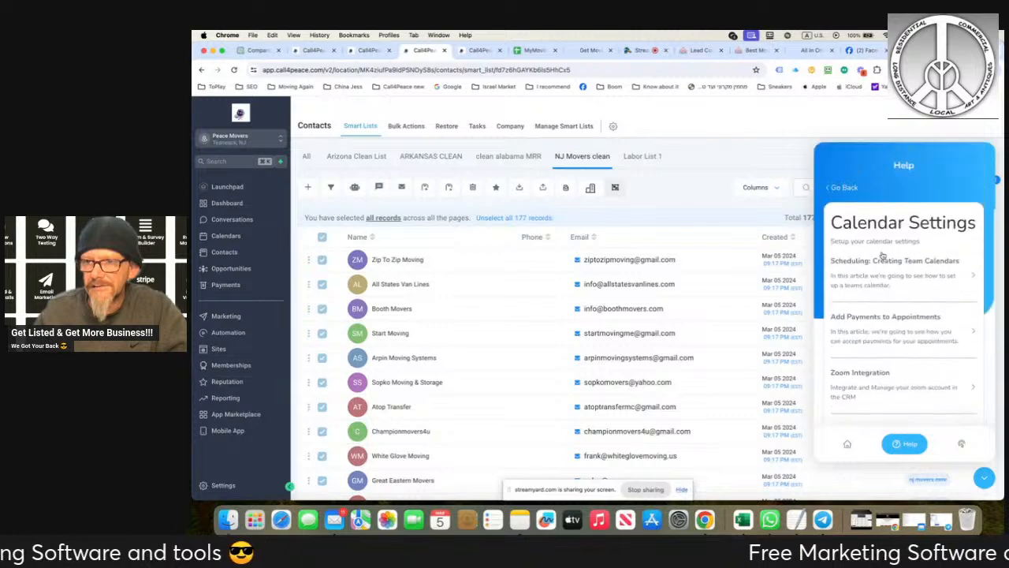
{"action": "scroll", "coordinate": [938, 260], "scroll_direction": "down", "scroll_amount": 5}
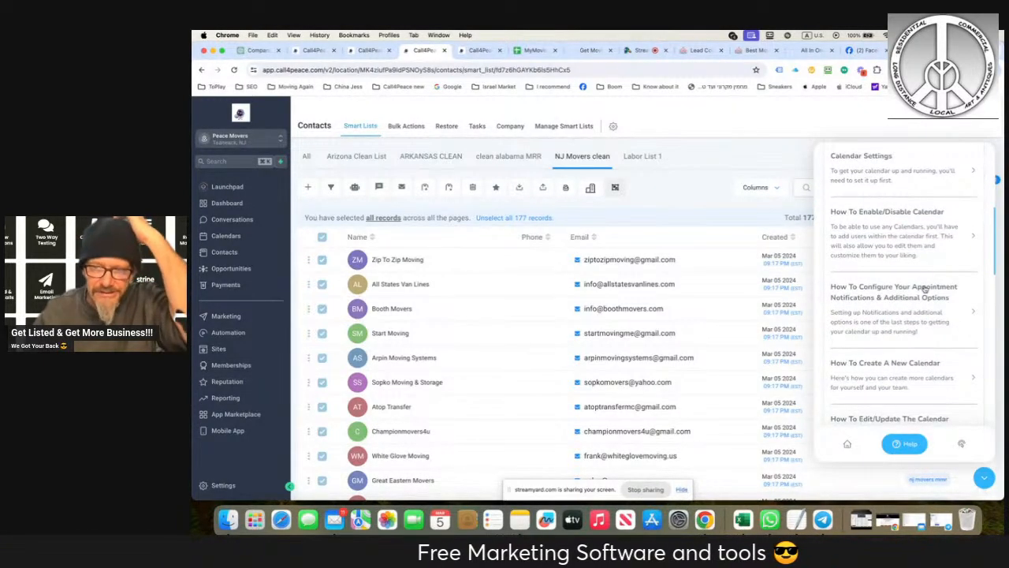
{"action": "left_click", "coordinate": [864, 211]}
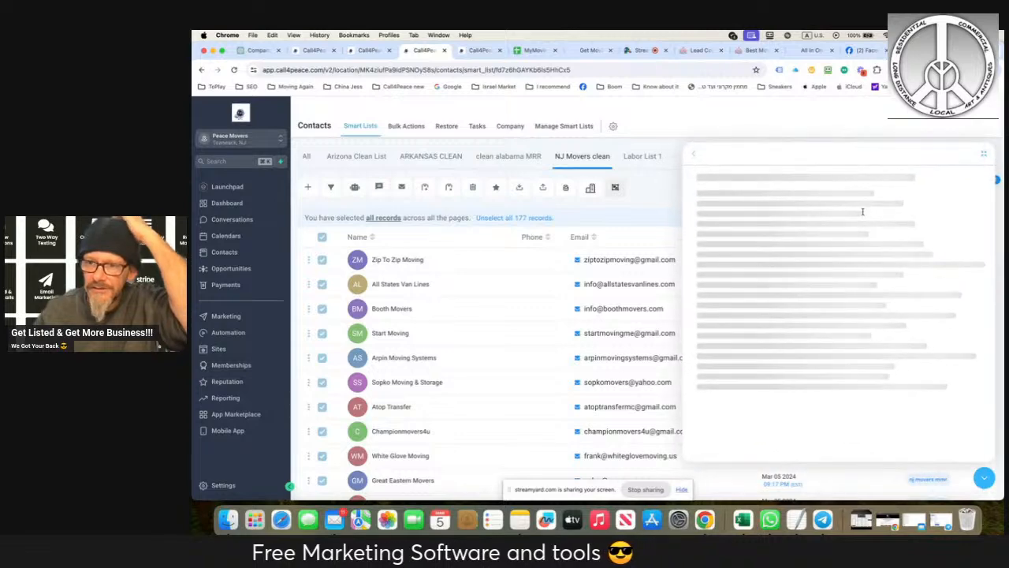
{"action": "scroll", "coordinate": [838, 272], "scroll_direction": "down", "scroll_amount": 5}
{"action": "scroll", "coordinate": [838, 271], "scroll_direction": "down", "scroll_amount": 5}
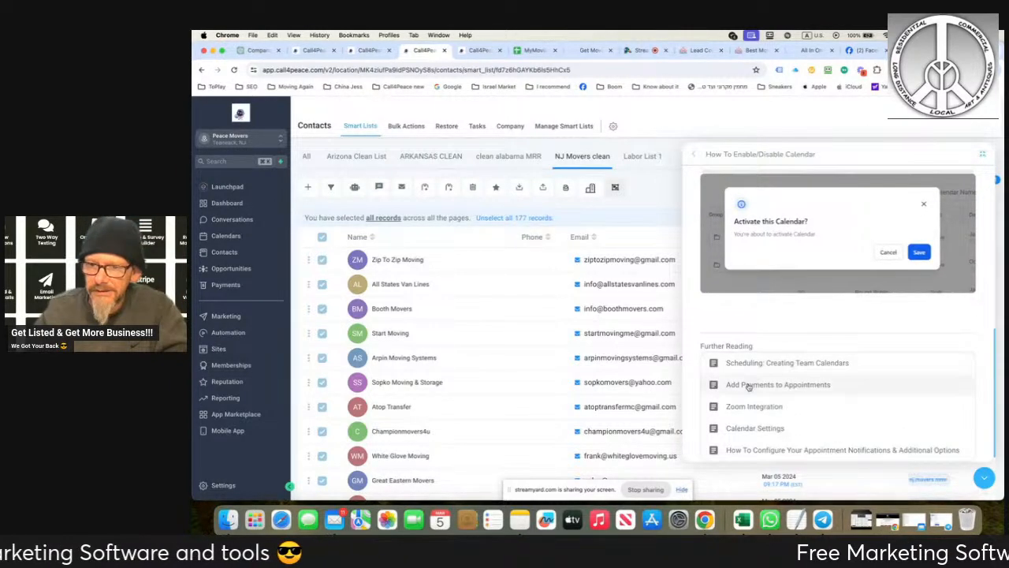
- Read the "Add Payments to Appointments" help article through to its further reading list
{"action": "left_click", "coordinate": [751, 384]}
{"action": "scroll", "coordinate": [798, 321], "scroll_direction": "down", "scroll_amount": 10}
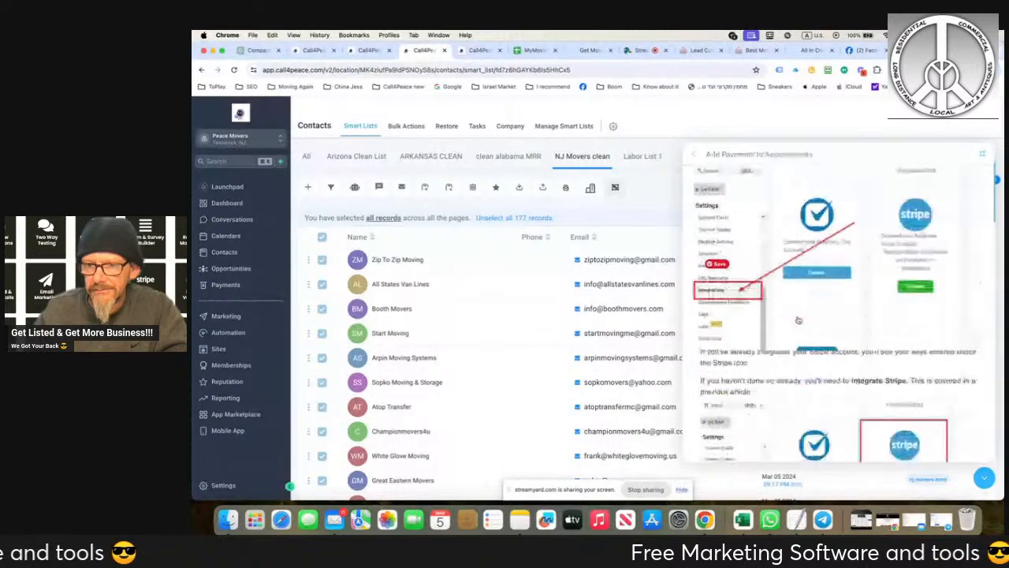
{"action": "scroll", "coordinate": [798, 320], "scroll_direction": "down", "scroll_amount": 10}
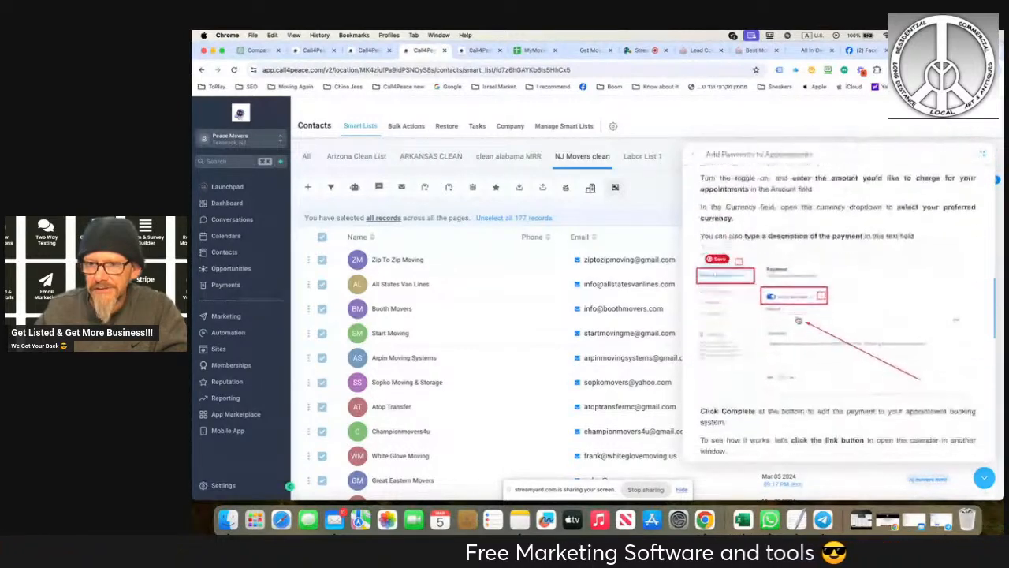
{"action": "scroll", "coordinate": [798, 320], "scroll_direction": "down", "scroll_amount": 10}
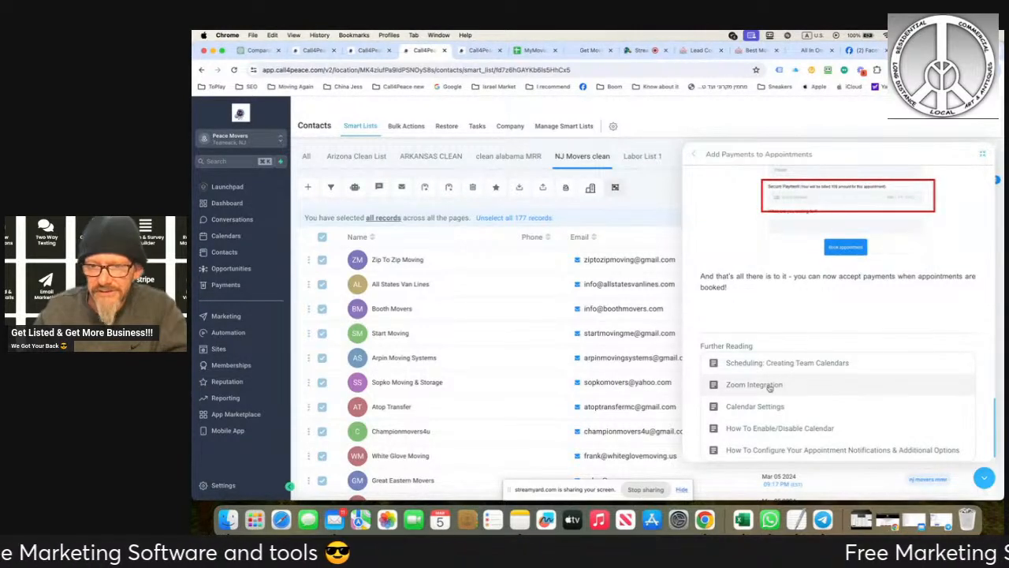
- Read the "Calendar Settings" help article, including its calendar creation and action sections, and close the support widget
{"action": "left_click", "coordinate": [766, 406]}
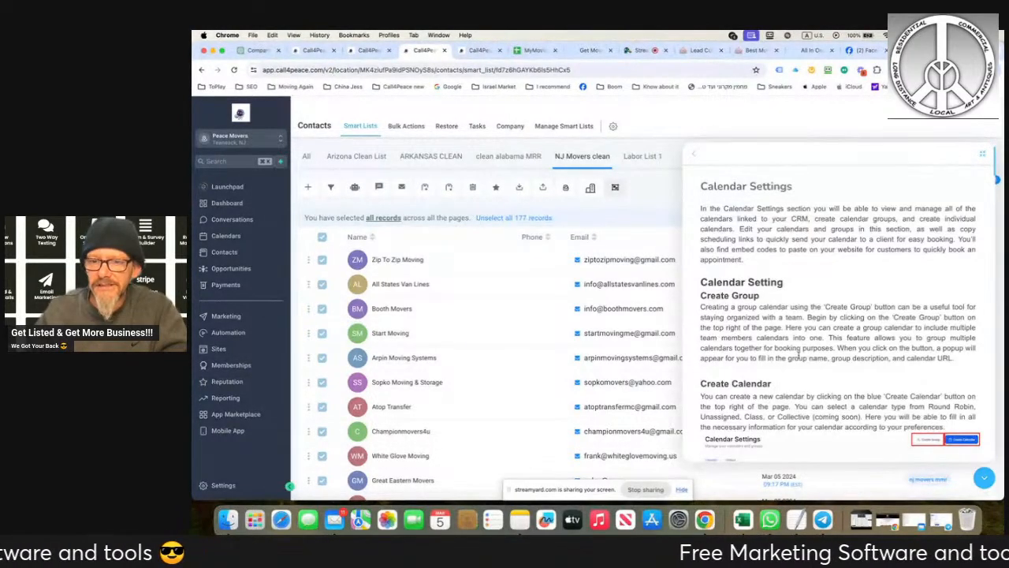
{"action": "scroll", "coordinate": [801, 357], "scroll_direction": "down", "scroll_amount": 5}
{"action": "scroll", "coordinate": [801, 357], "scroll_direction": "down", "scroll_amount": 10}
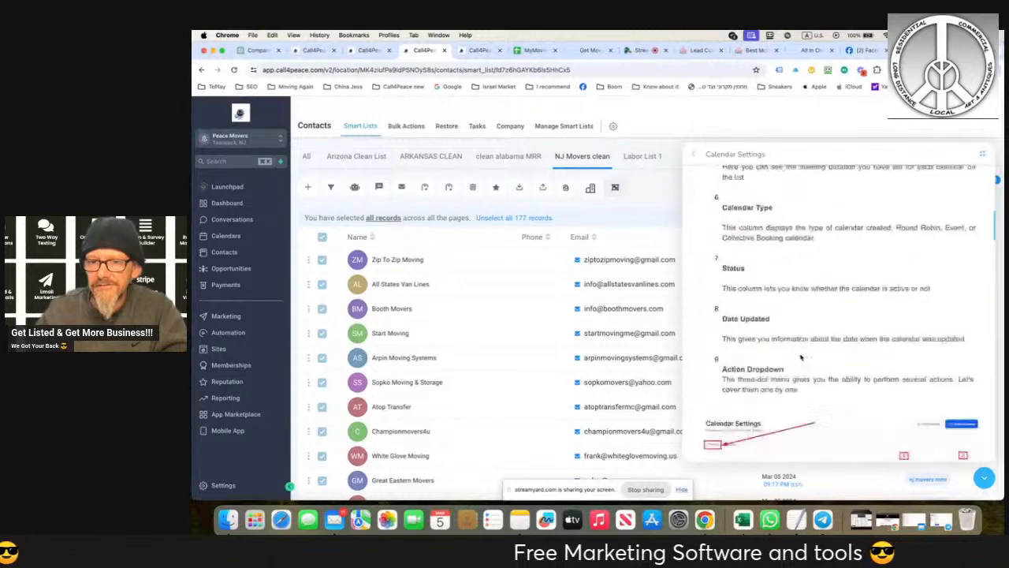
{"action": "scroll", "coordinate": [801, 357], "scroll_direction": "down", "scroll_amount": 5}
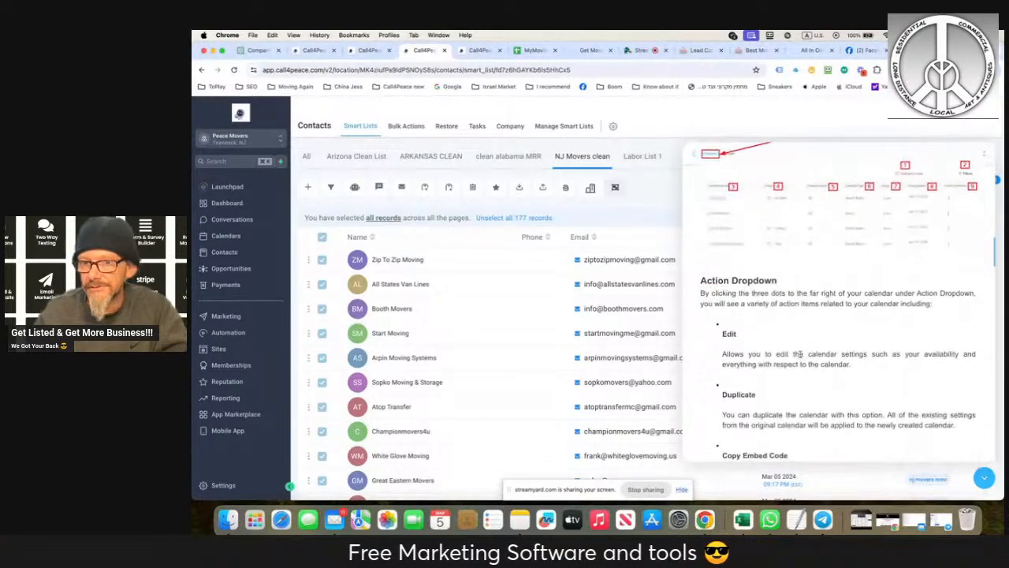
{"action": "scroll", "coordinate": [838, 345], "scroll_direction": "up", "scroll_amount": 10}
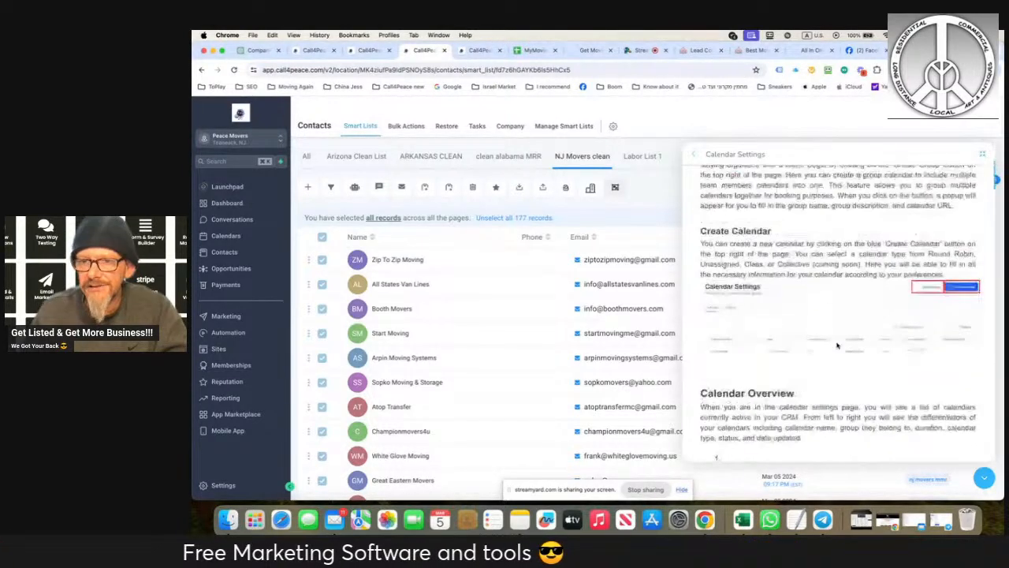
{"action": "left_click", "coordinate": [985, 479]}
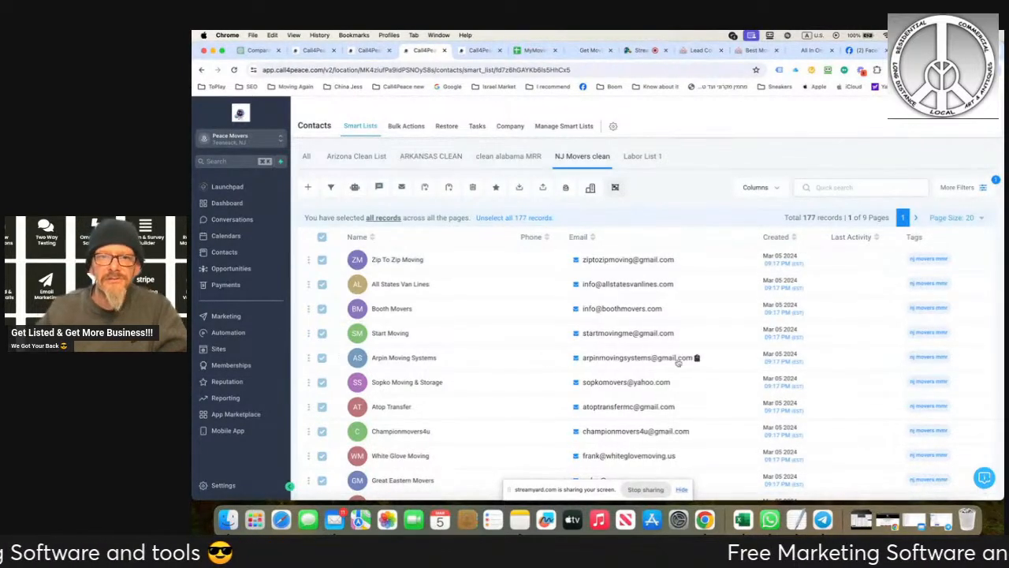
- Start a bulk email to all selected NJ Movers contacts and fill in the sender's name and email address
{"action": "left_click", "coordinate": [402, 187]}
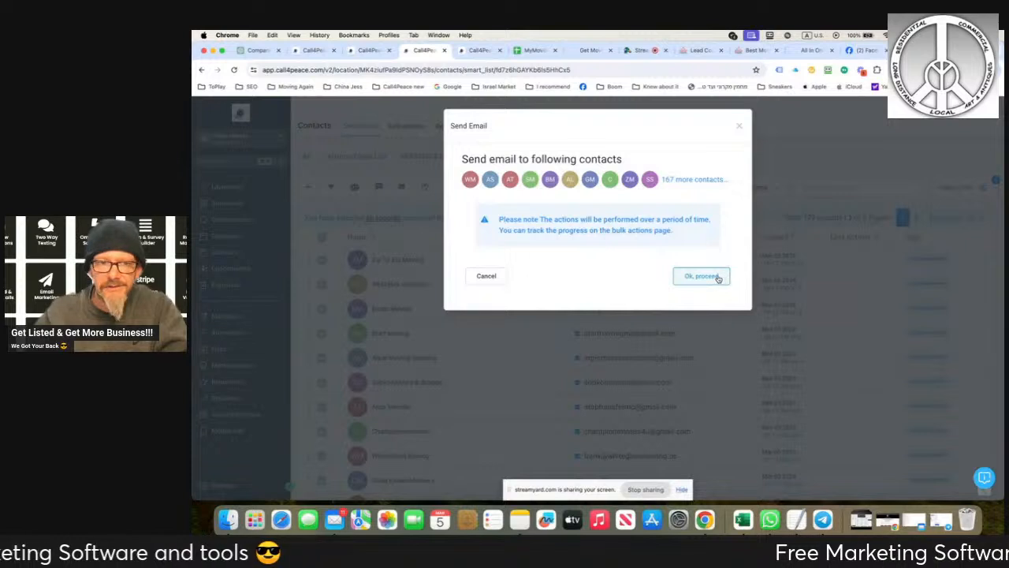
{"action": "left_click", "coordinate": [701, 276]}
{"action": "left_click", "coordinate": [510, 246]}
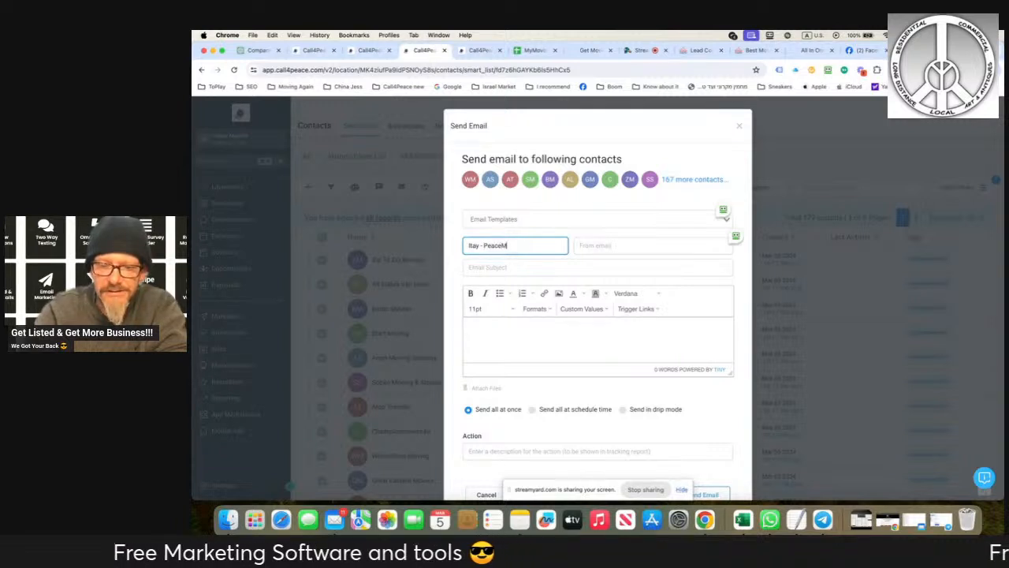
{"action": "type", "text": "ers"}
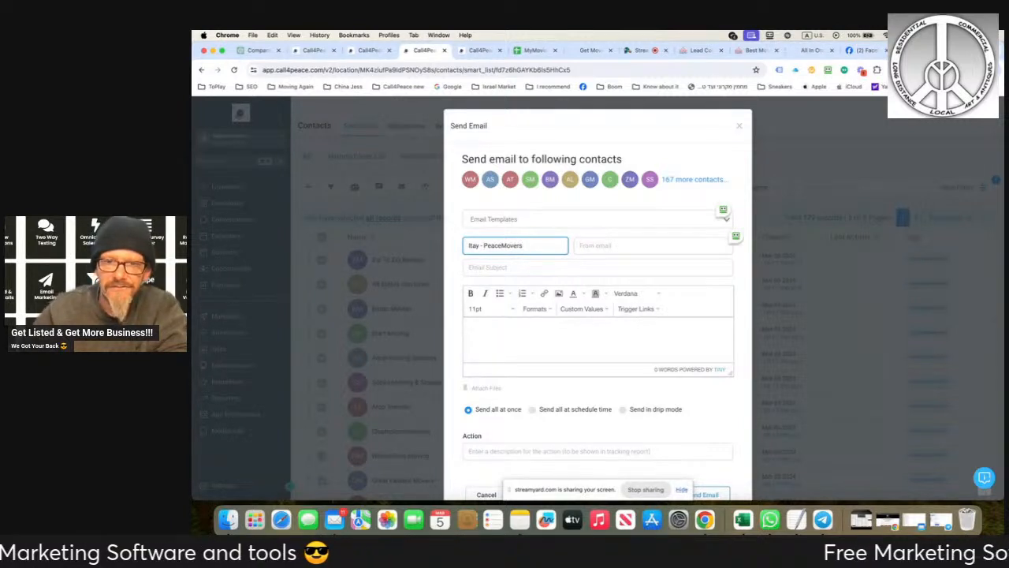
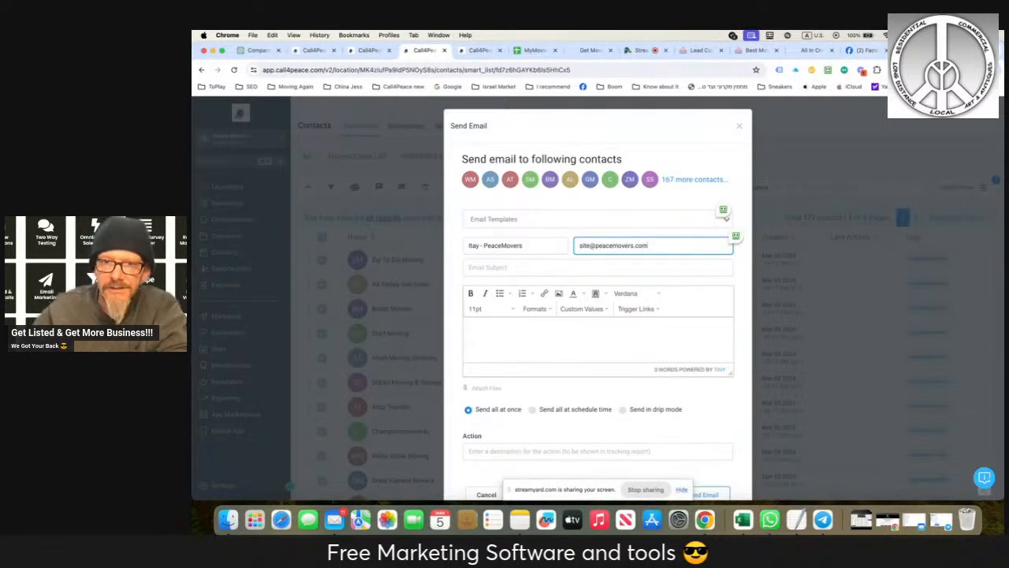
- Apply the "I got you from My Moving REVIEWS" email template and review its message text
{"action": "left_click", "coordinate": [676, 212]}
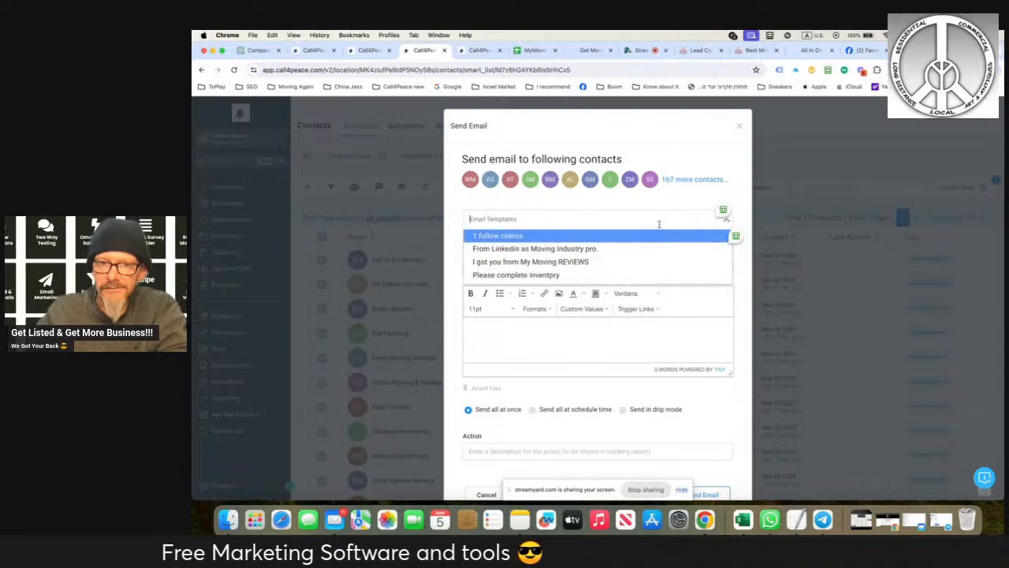
{"action": "left_click", "coordinate": [552, 260]}
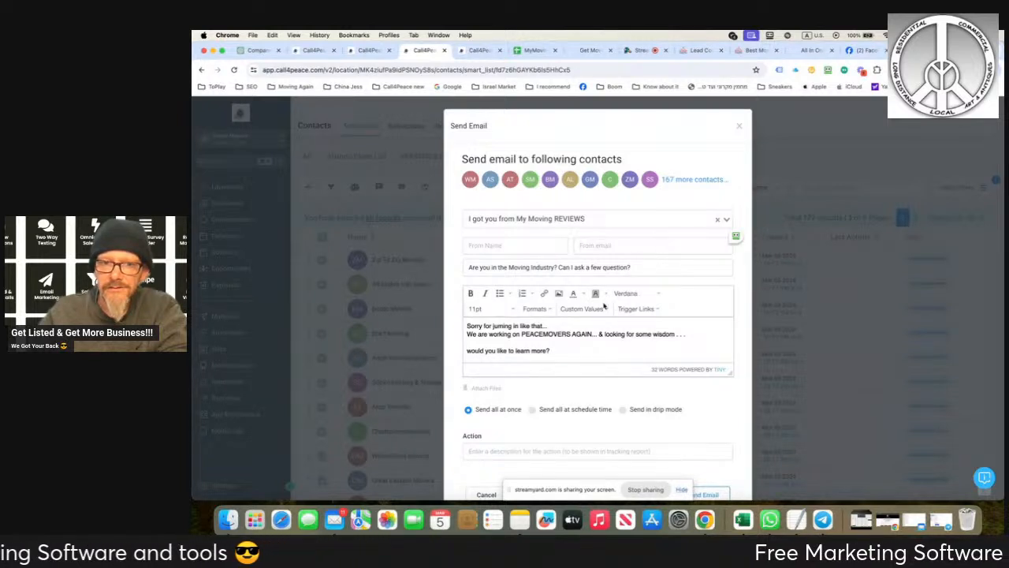
{"action": "scroll", "coordinate": [567, 340], "scroll_direction": "down", "scroll_amount": 3}
{"action": "scroll", "coordinate": [567, 340], "scroll_direction": "up", "scroll_amount": 2}
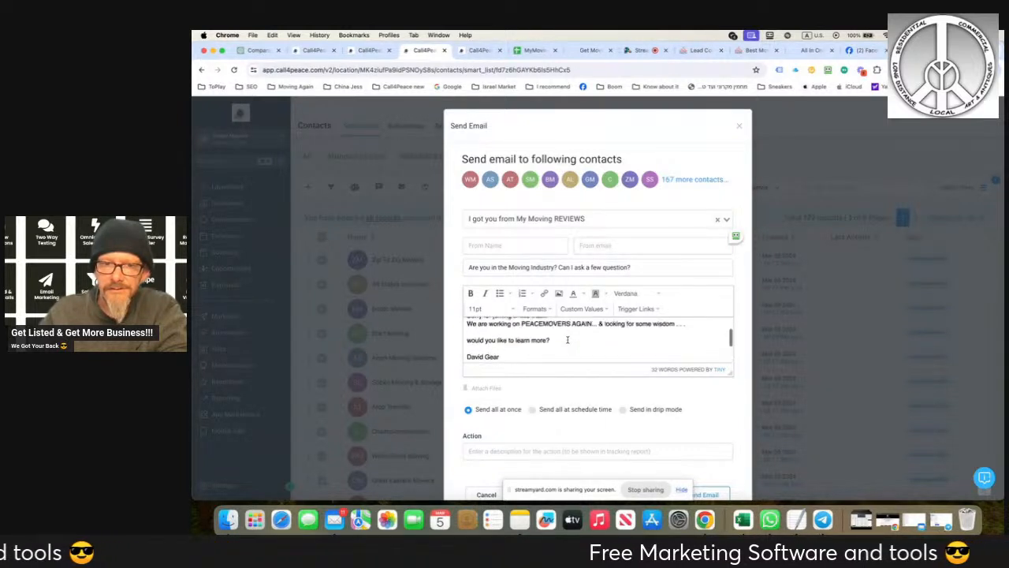
{"action": "scroll", "coordinate": [567, 340], "scroll_direction": "up", "scroll_amount": 3}
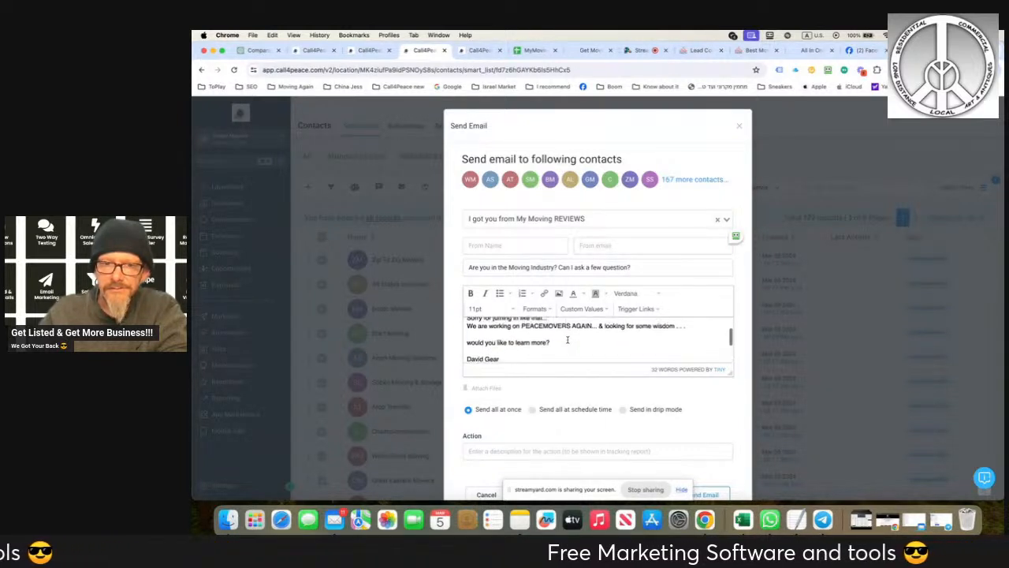
- Try the "From Linkedin as Moving Industry pro." and "1 follow clients." email templates for the message
{"action": "left_click", "coordinate": [686, 219]}
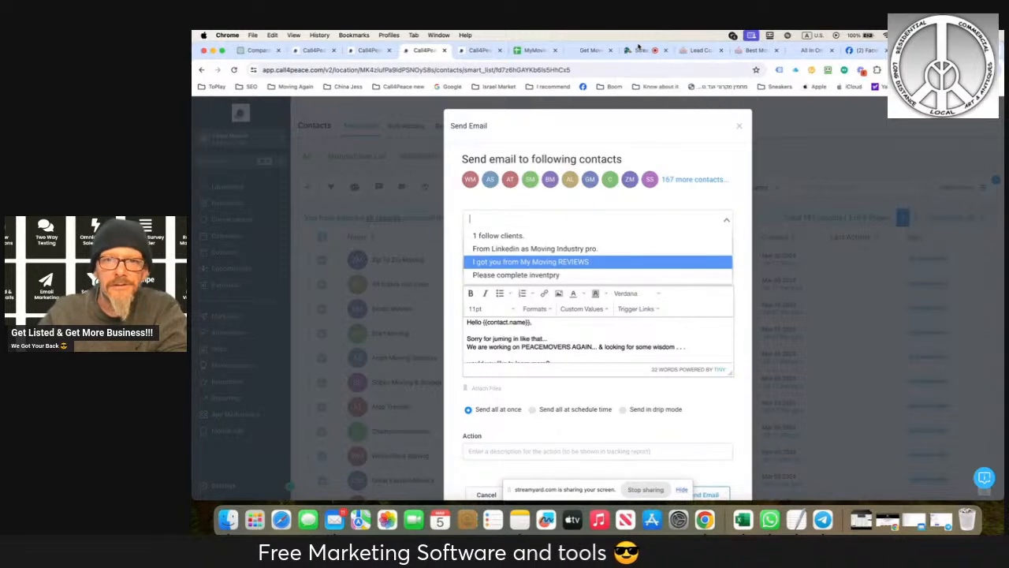
{"action": "left_click", "coordinate": [639, 50]}
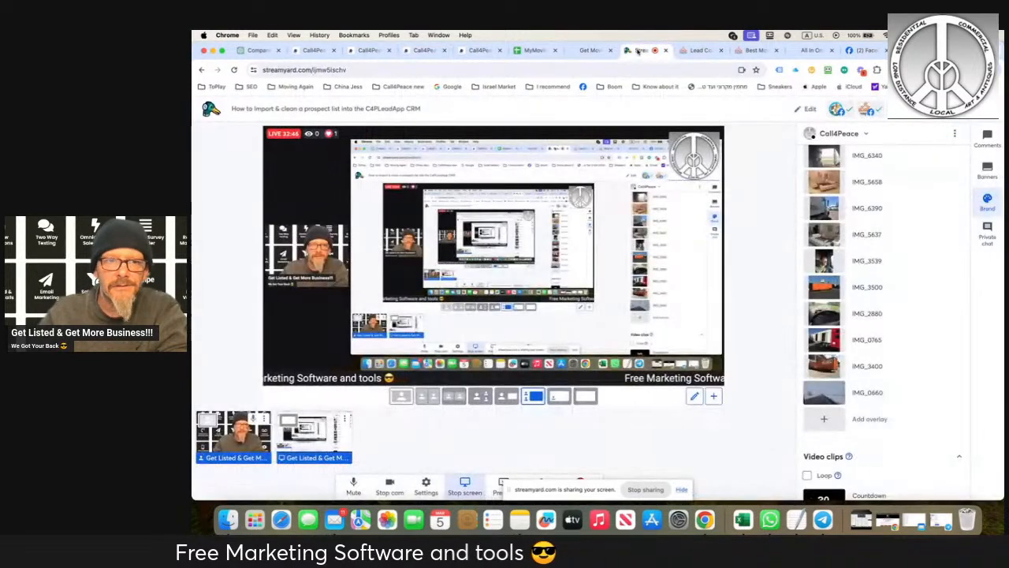
{"action": "left_click", "coordinate": [474, 52]}
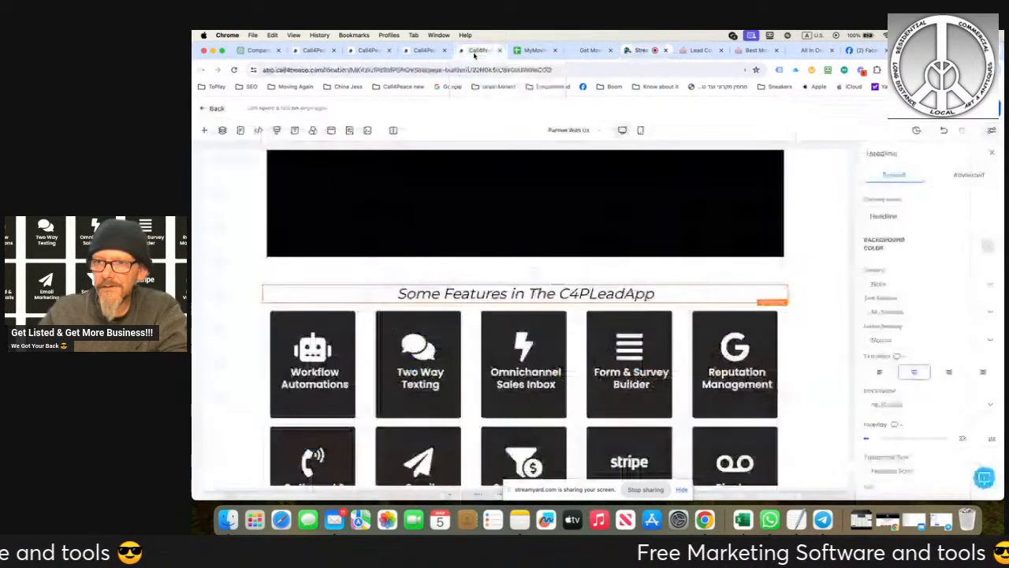
{"action": "left_click", "coordinate": [423, 49]}
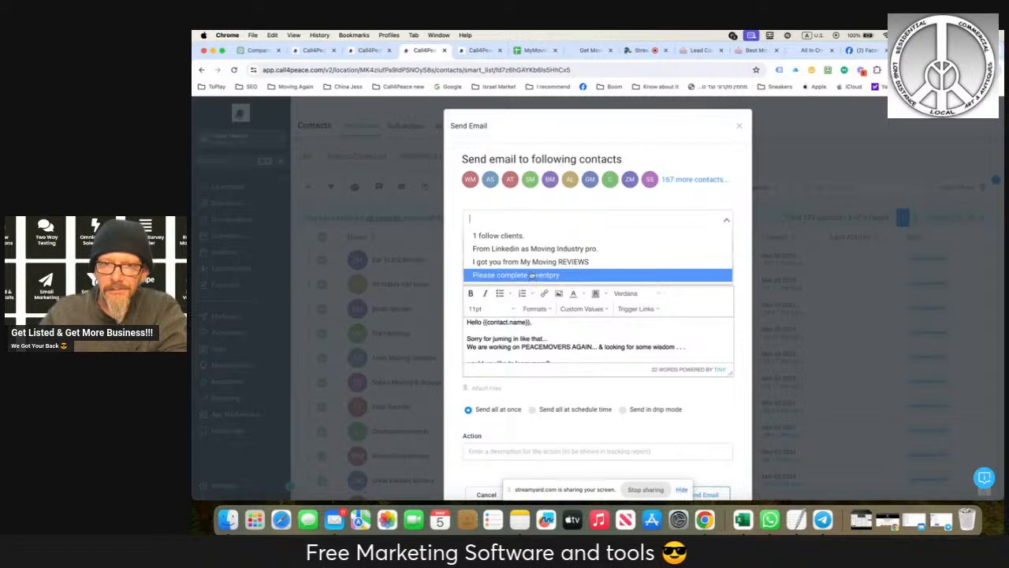
{"action": "left_click", "coordinate": [531, 251]}
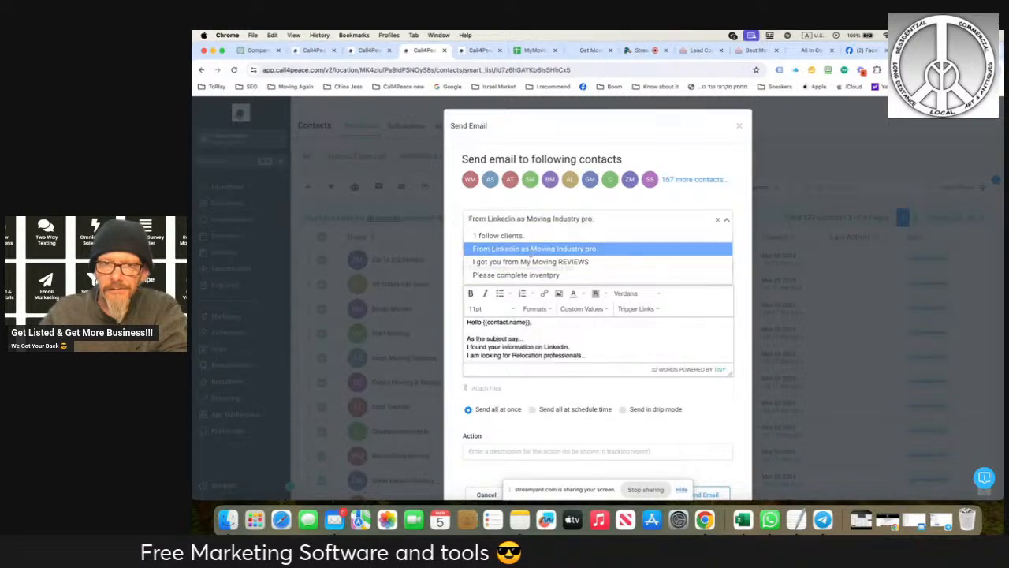
{"action": "scroll", "coordinate": [531, 344], "scroll_direction": "down", "scroll_amount": 2}
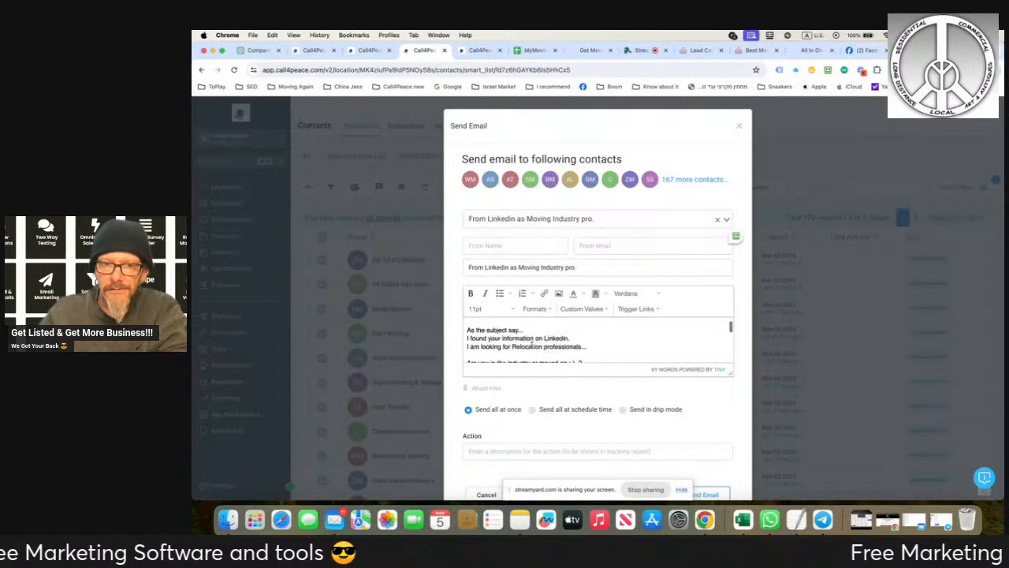
{"action": "scroll", "coordinate": [532, 344], "scroll_direction": "up", "scroll_amount": 2}
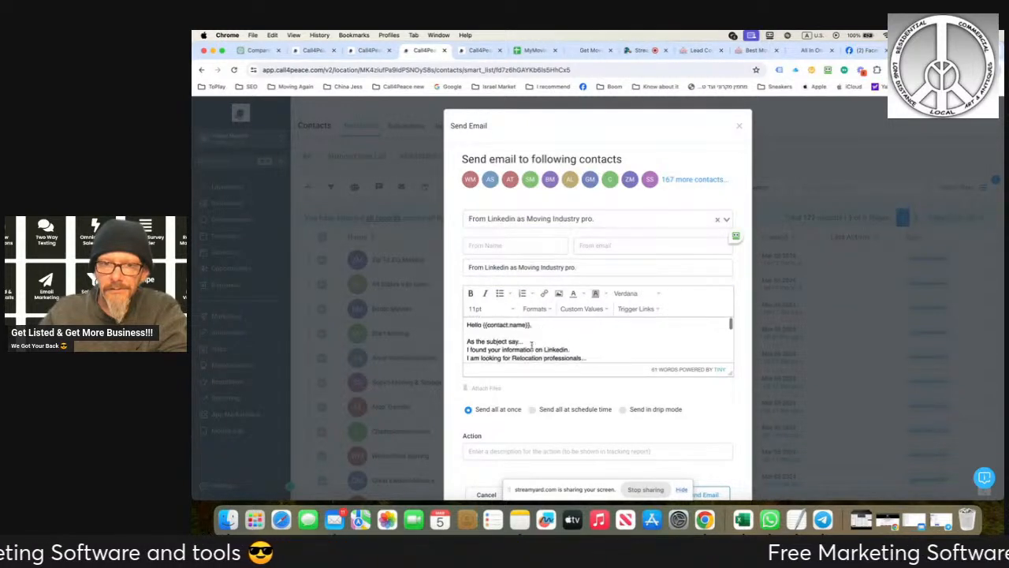
{"action": "left_click", "coordinate": [605, 220]}
{"action": "left_click", "coordinate": [583, 235]}
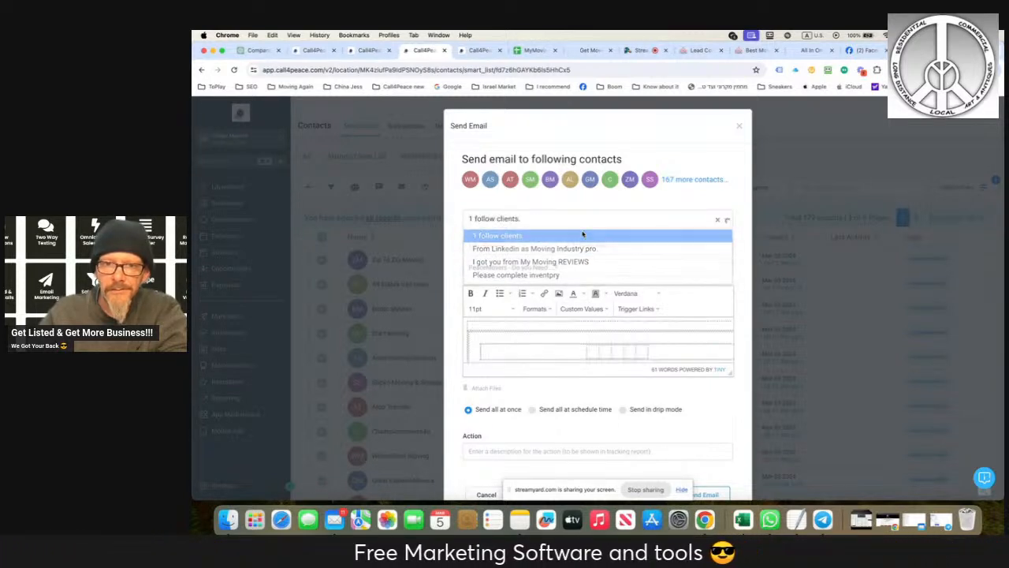
- Reapply the "I got you from My Moving REVIEWS" template and replace the name in its signature with the sender's first name
{"action": "left_click", "coordinate": [647, 219]}
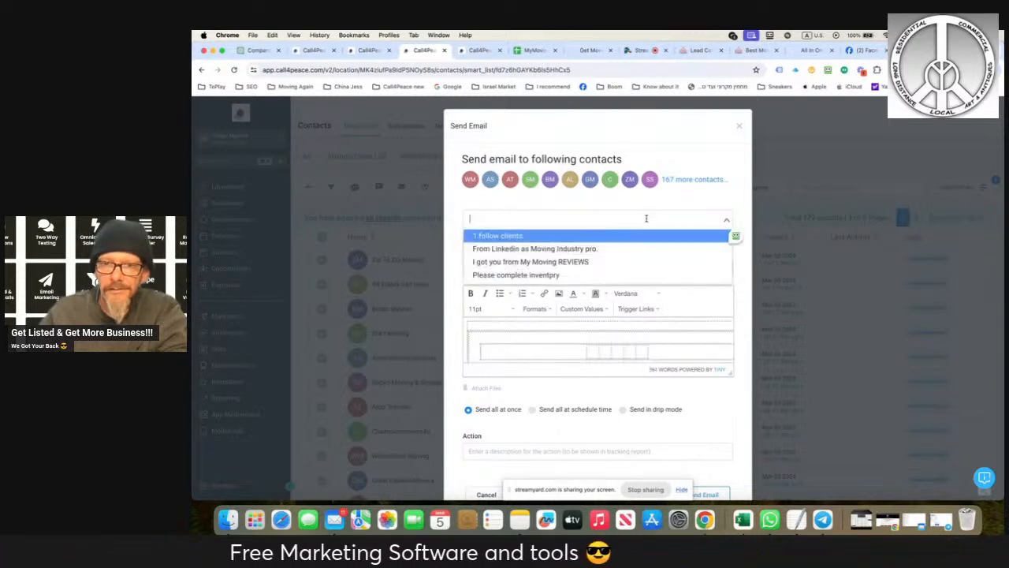
{"action": "left_click", "coordinate": [607, 260]}
{"action": "scroll", "coordinate": [574, 341], "scroll_direction": "down", "scroll_amount": 5}
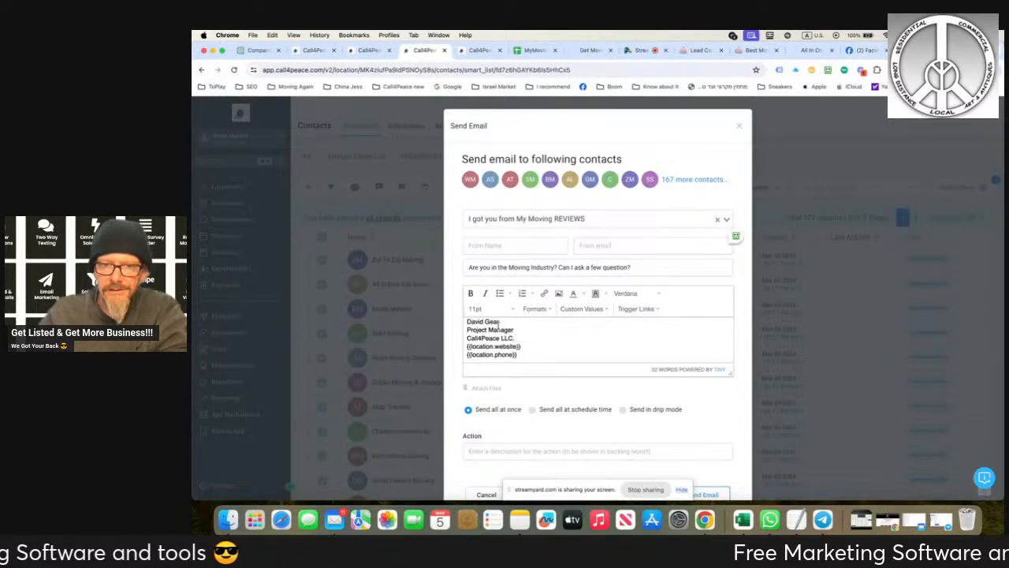
{"action": "left_click_drag", "start_coordinate": [500, 322], "coordinate": [465, 323]}
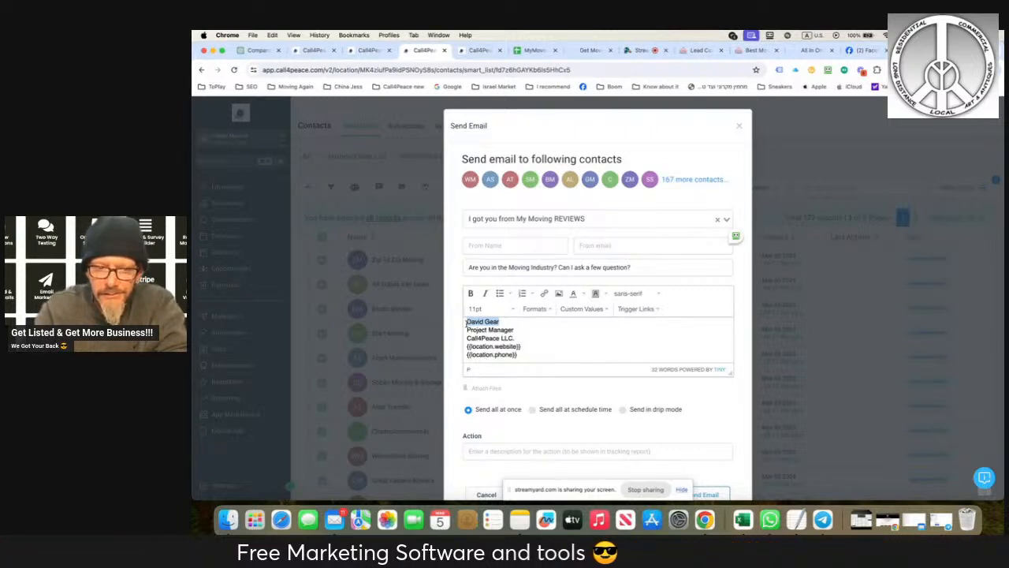
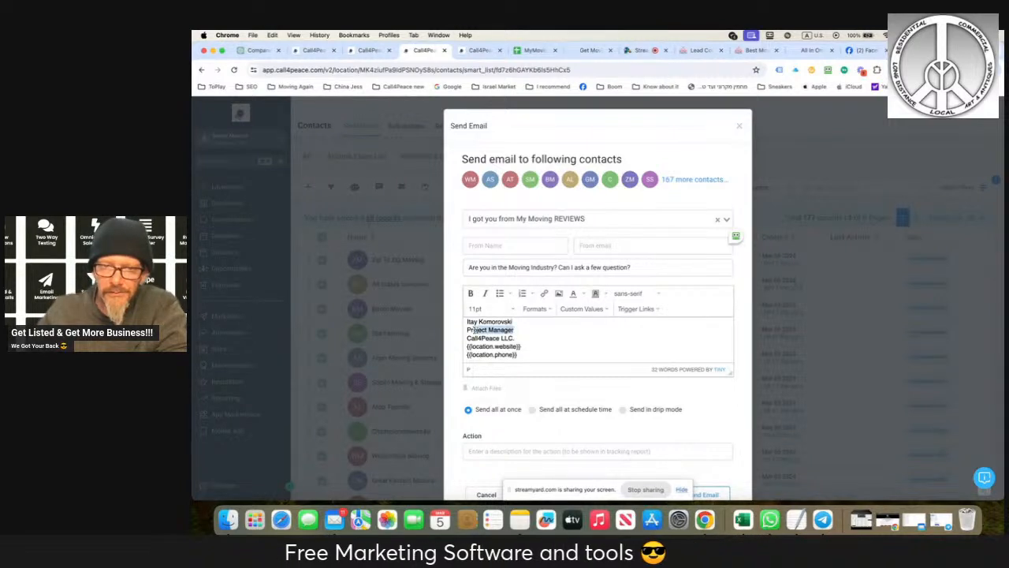
- Complete the signature name with the sender's surname and remove the "Project Manager" line below it
{"action": "key", "text": "BackSpace"}
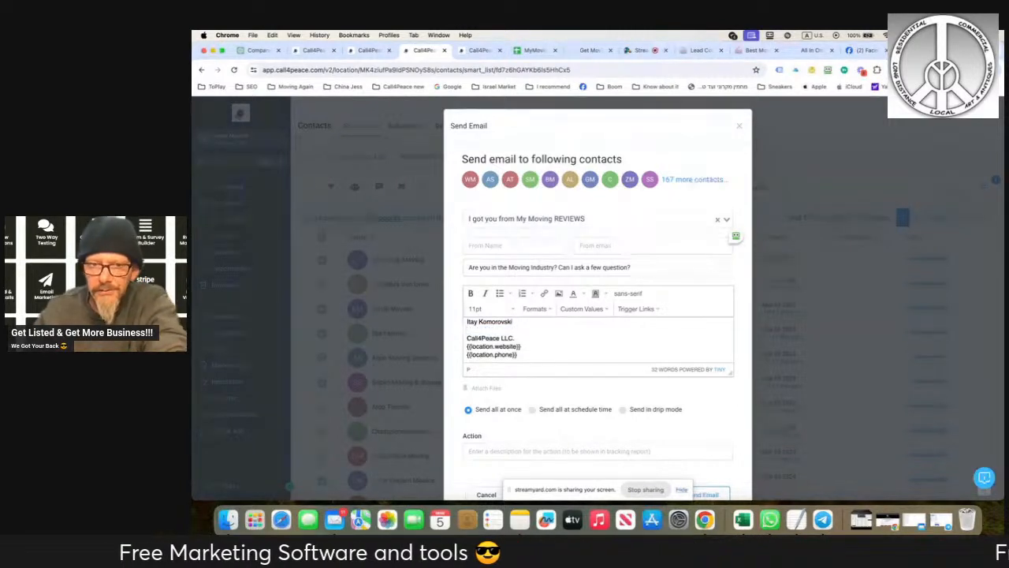
{"action": "key", "text": "BackSpace"}
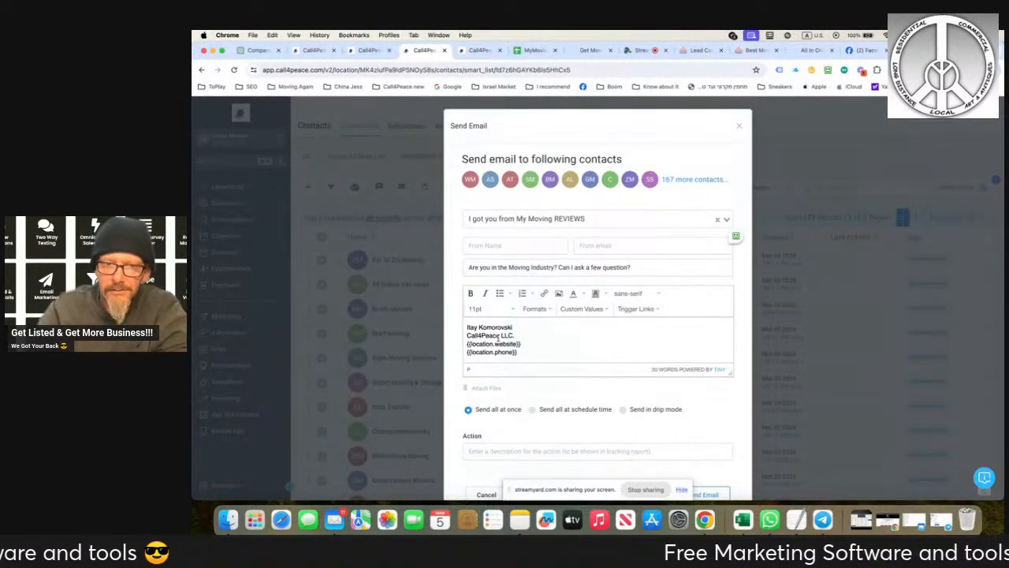
- Switch the bulk email to drip mode and enter "NJ Movers MMR 1 cold out" as its action description
{"action": "scroll", "coordinate": [599, 385], "scroll_direction": "down", "scroll_amount": 1}
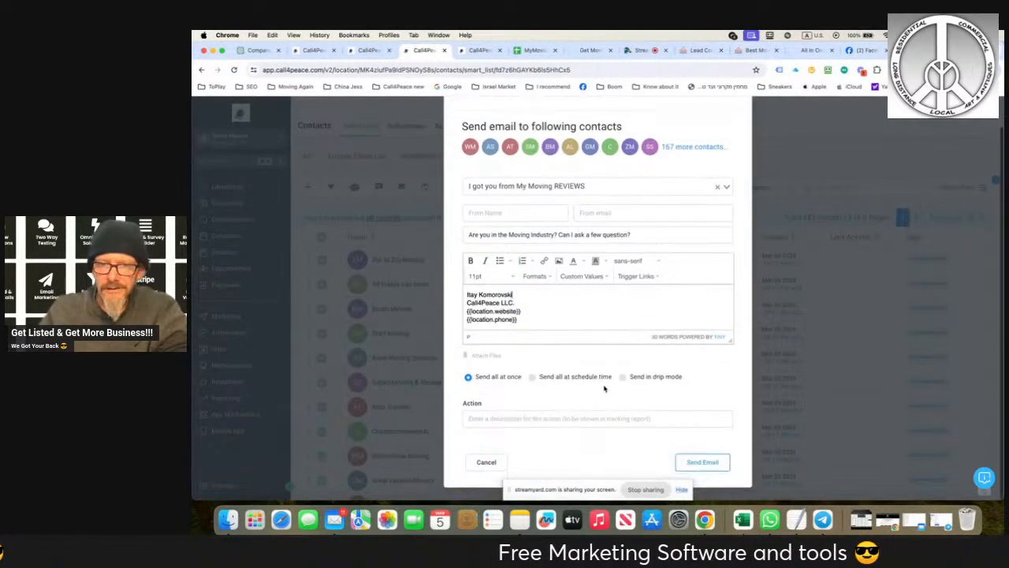
{"action": "left_click", "coordinate": [622, 377]}
{"action": "scroll", "coordinate": [552, 315], "scroll_direction": "down", "scroll_amount": 5}
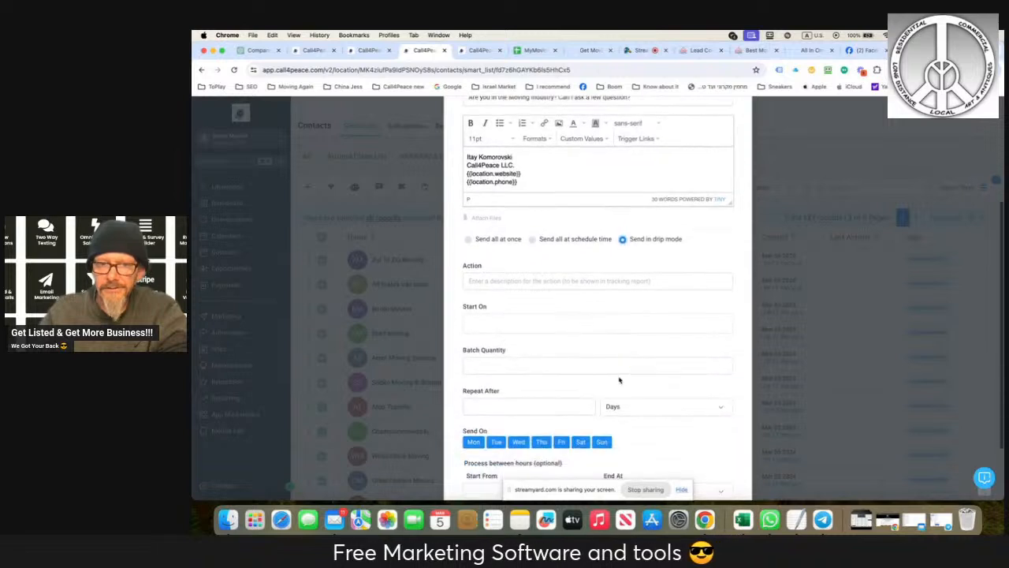
{"action": "left_click", "coordinate": [479, 217]}
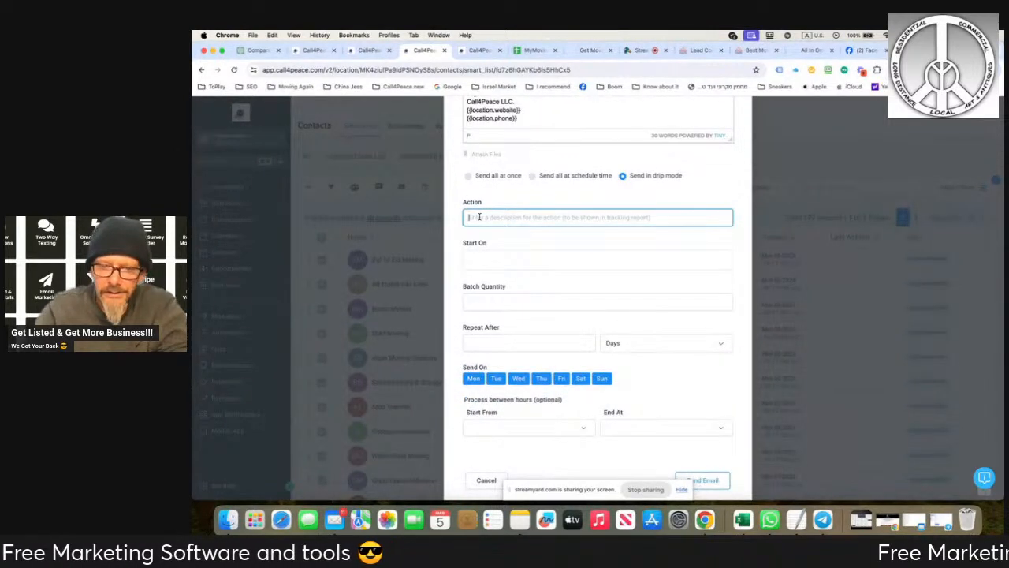
{"action": "type", "text": "NJ"}
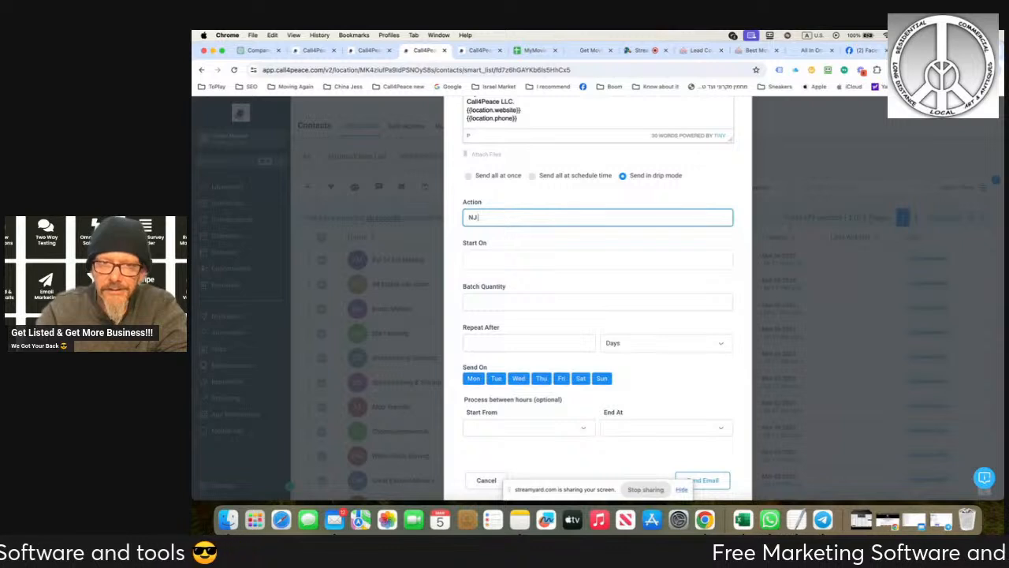
{"action": "type", "text": " Movers MMR"}
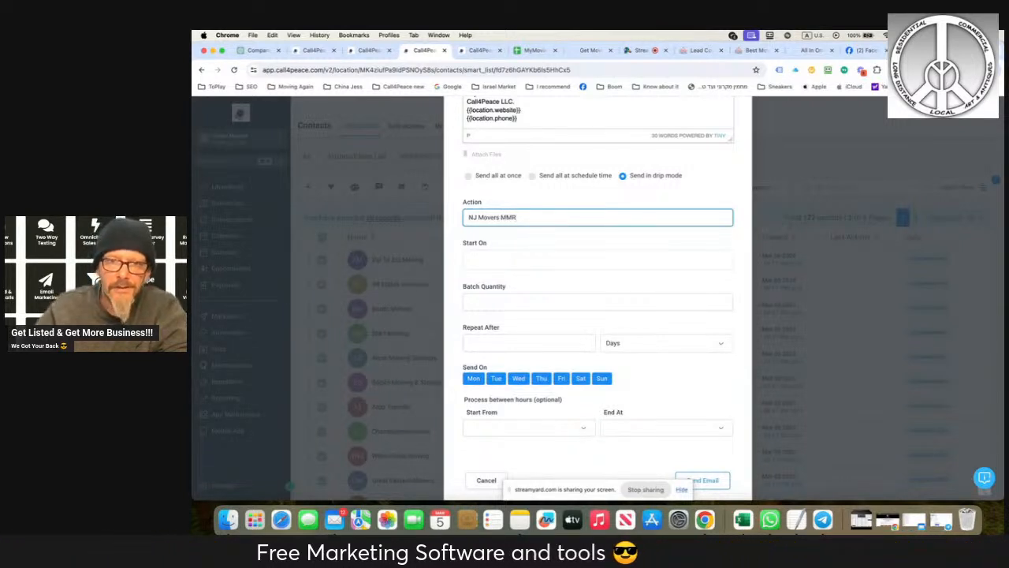
{"action": "scroll", "coordinate": [478, 237], "scroll_direction": "down", "scroll_amount": 1}
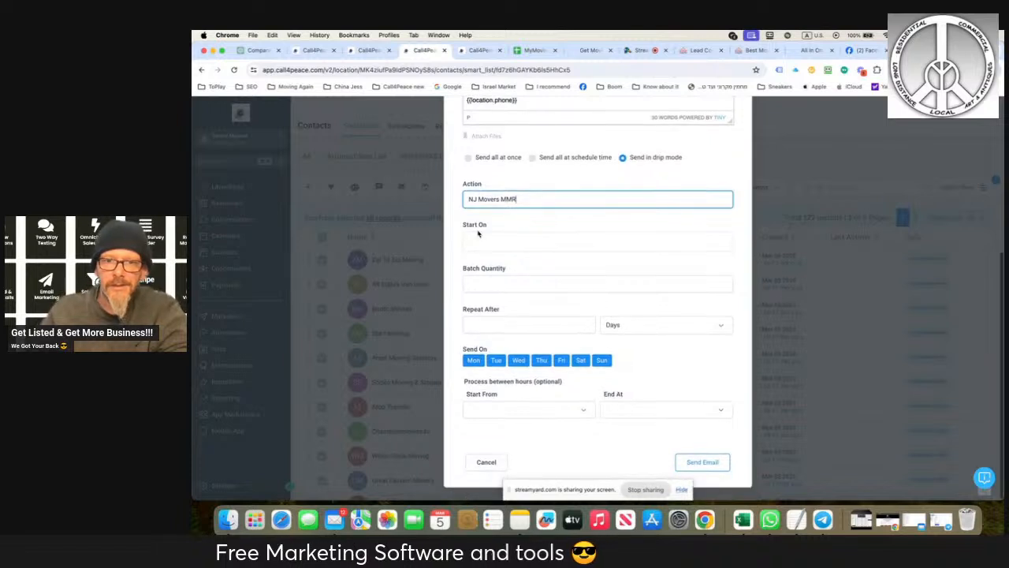
{"action": "type", "text": "MMR 1"}
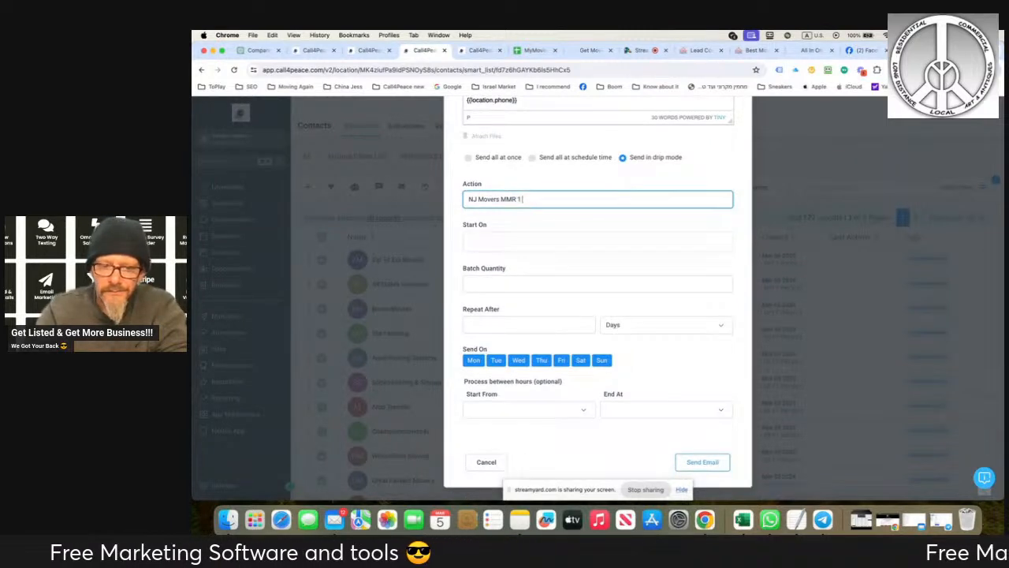
{"action": "type", "text": " cold ou"}
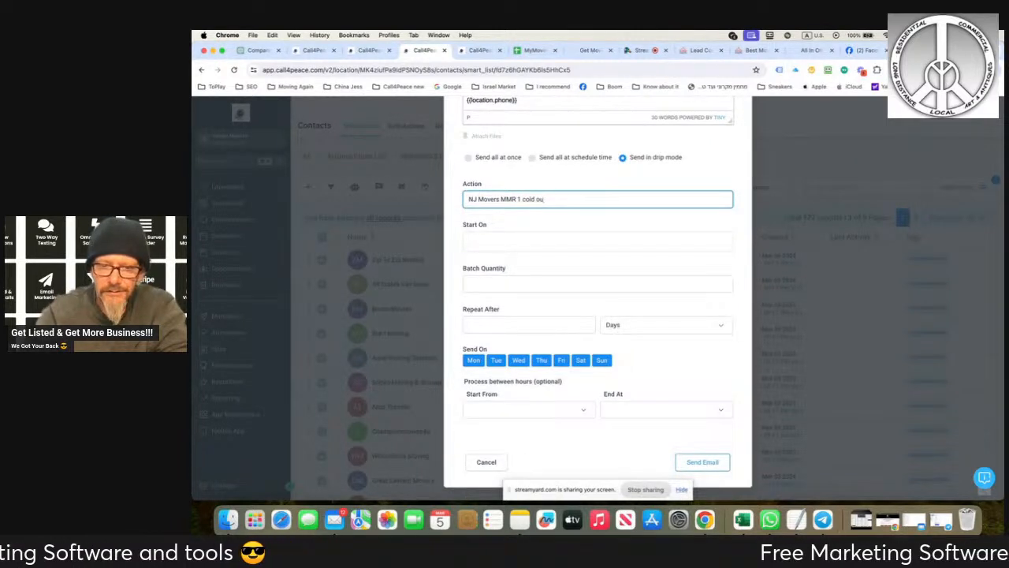
{"action": "type", "text": "t"}
- Set the drip campaign to start on Tue, Mar 5, 2024 at 9:36 PM
{"action": "left_click", "coordinate": [483, 250]}
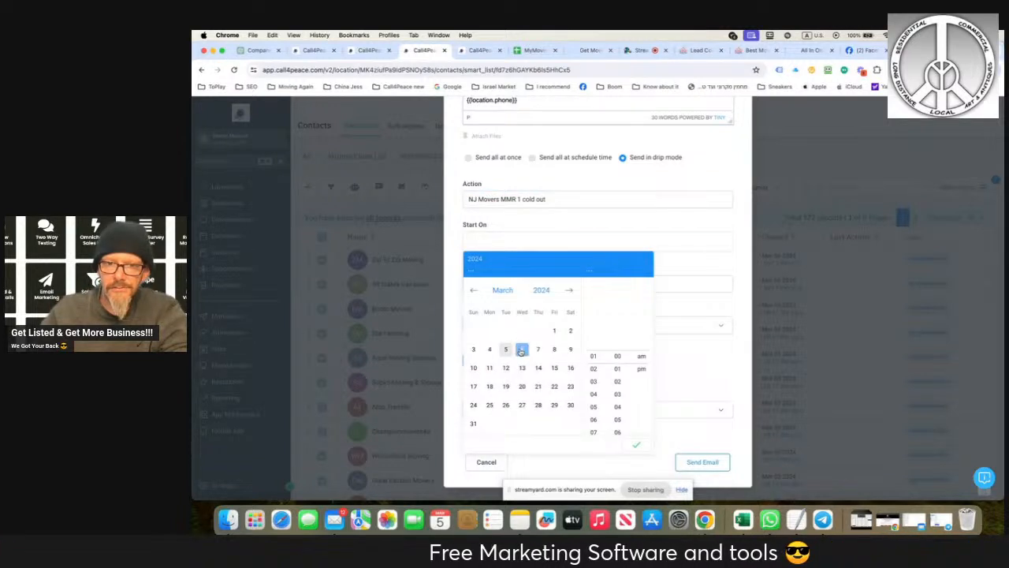
{"action": "left_click", "coordinate": [506, 351]}
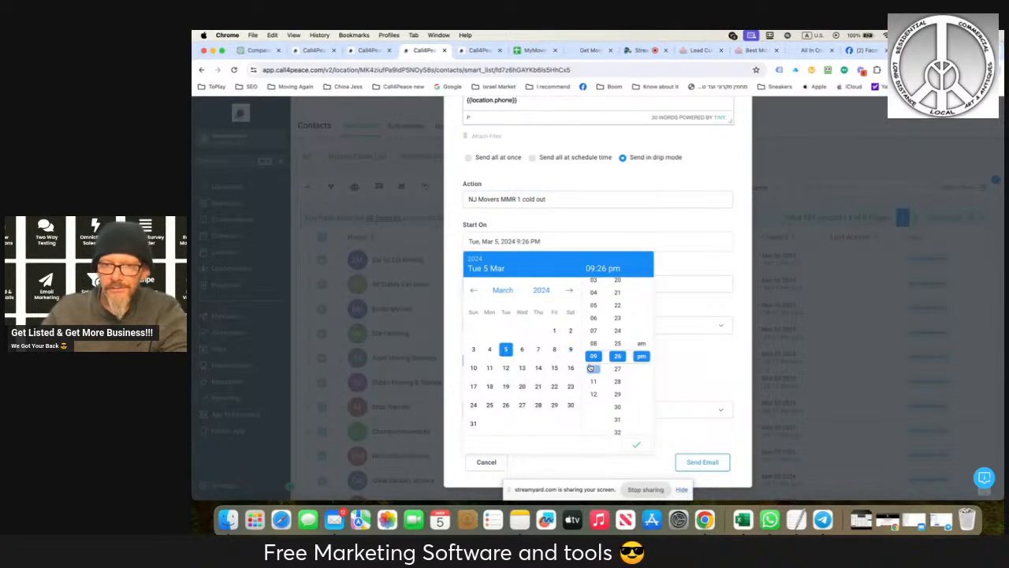
{"action": "scroll", "coordinate": [616, 407], "scroll_direction": "down", "scroll_amount": 2}
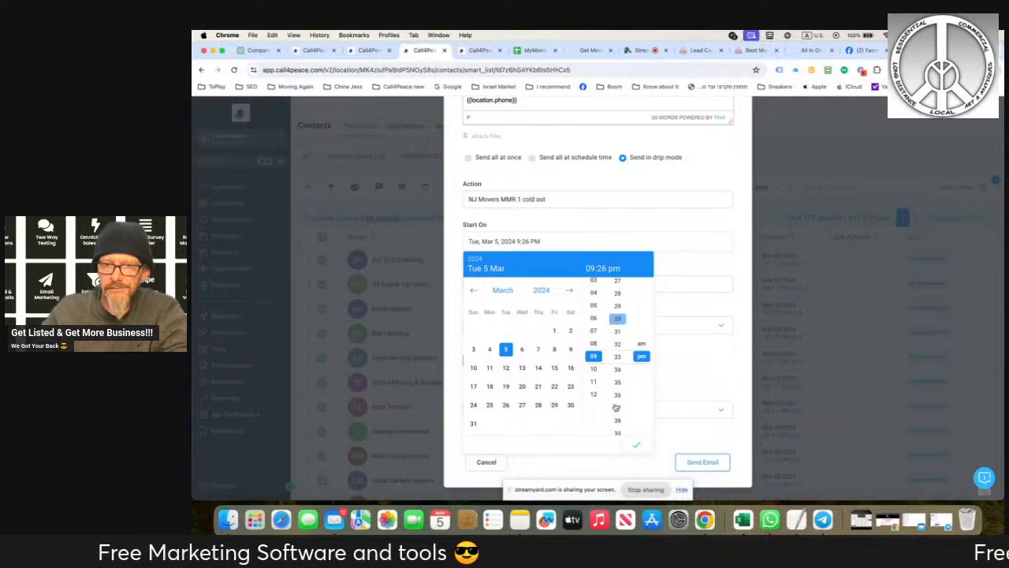
{"action": "left_click", "coordinate": [617, 347]}
{"action": "scroll", "coordinate": [618, 334], "scroll_direction": "down", "scroll_amount": 1}
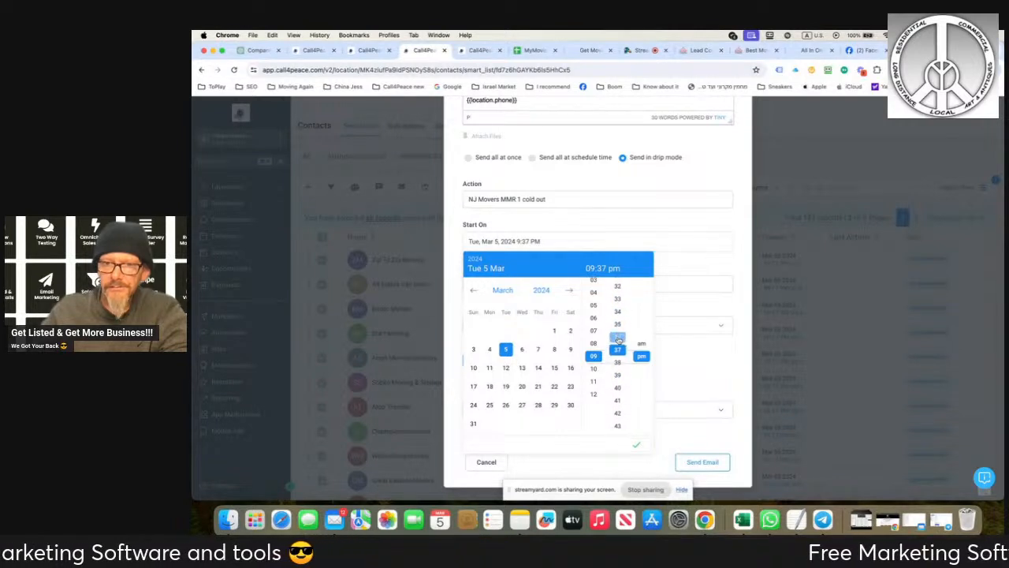
{"action": "scroll", "coordinate": [619, 331], "scroll_direction": "up", "scroll_amount": 2}
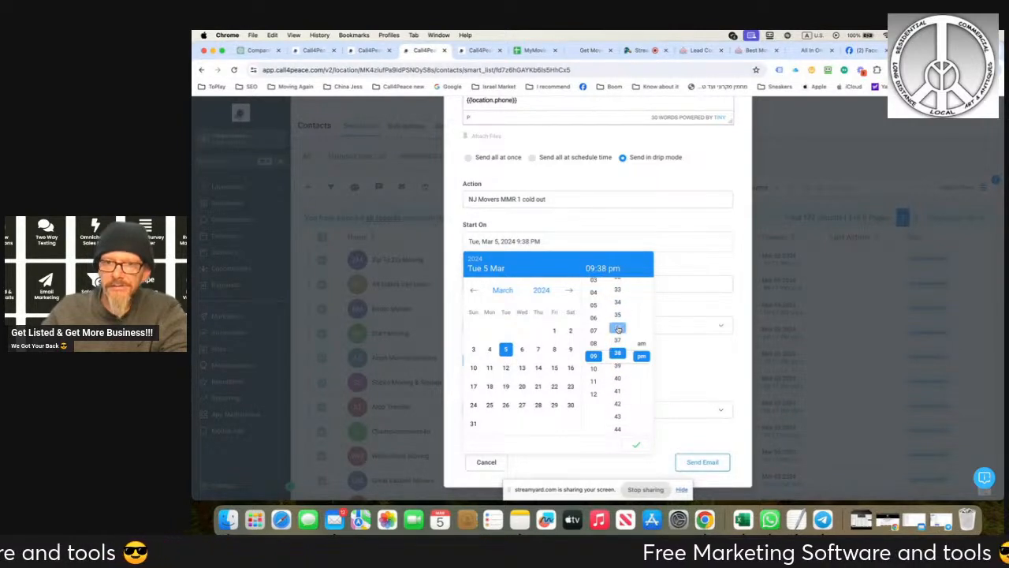
{"action": "left_click", "coordinate": [634, 442]}
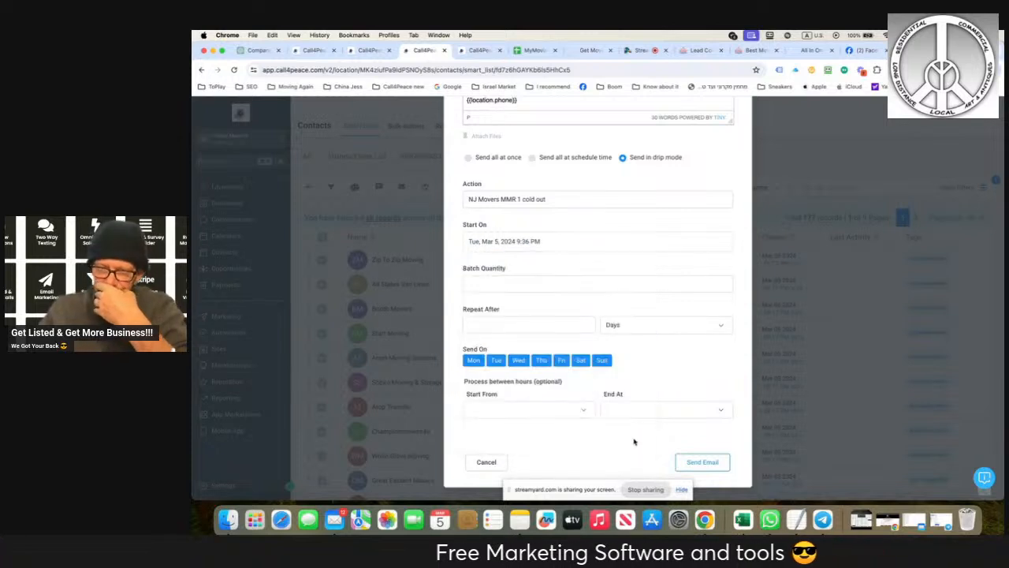
- Set the drip batch quantity to 3 and have it repeat after 1 minute
{"action": "left_click", "coordinate": [529, 282]}
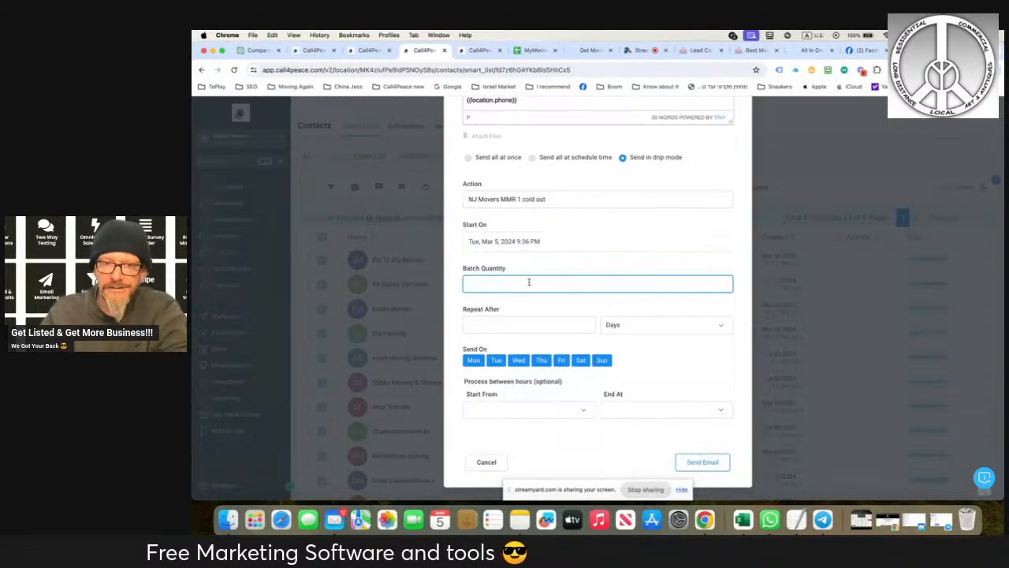
{"action": "type", "text": "3"}
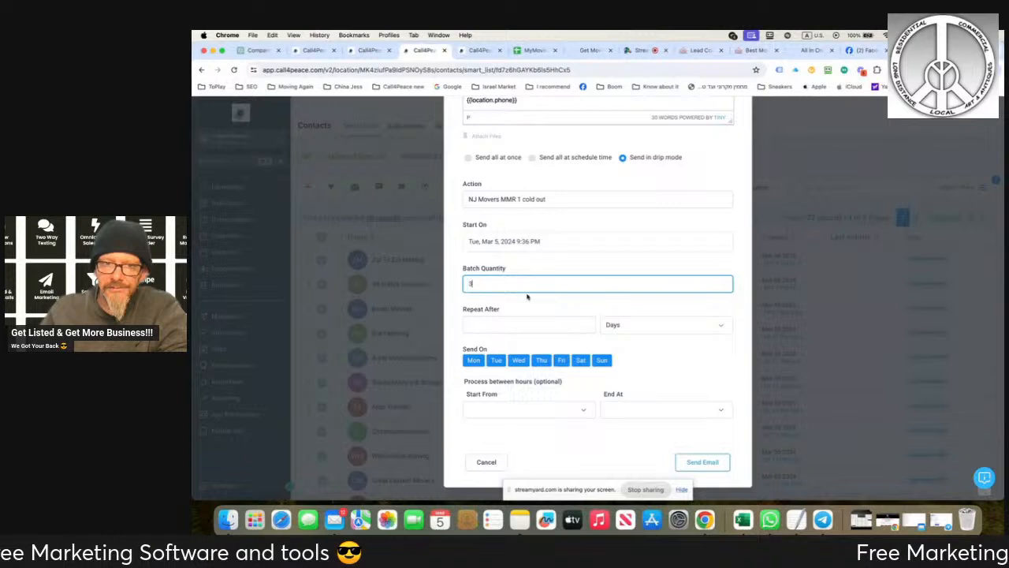
{"action": "left_click", "coordinate": [515, 321]}
{"action": "type", "text": "1"}
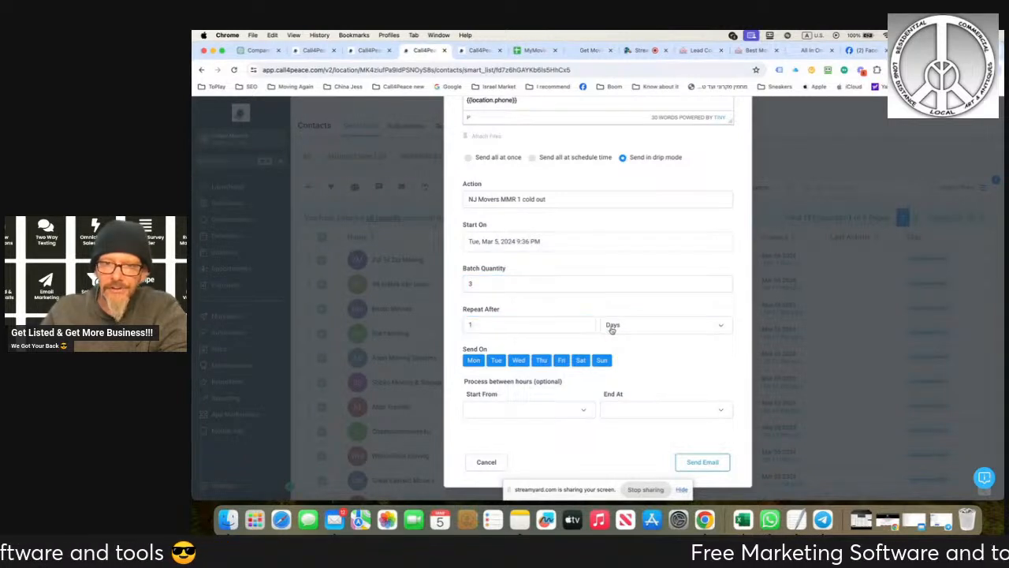
{"action": "left_click", "coordinate": [609, 326]}
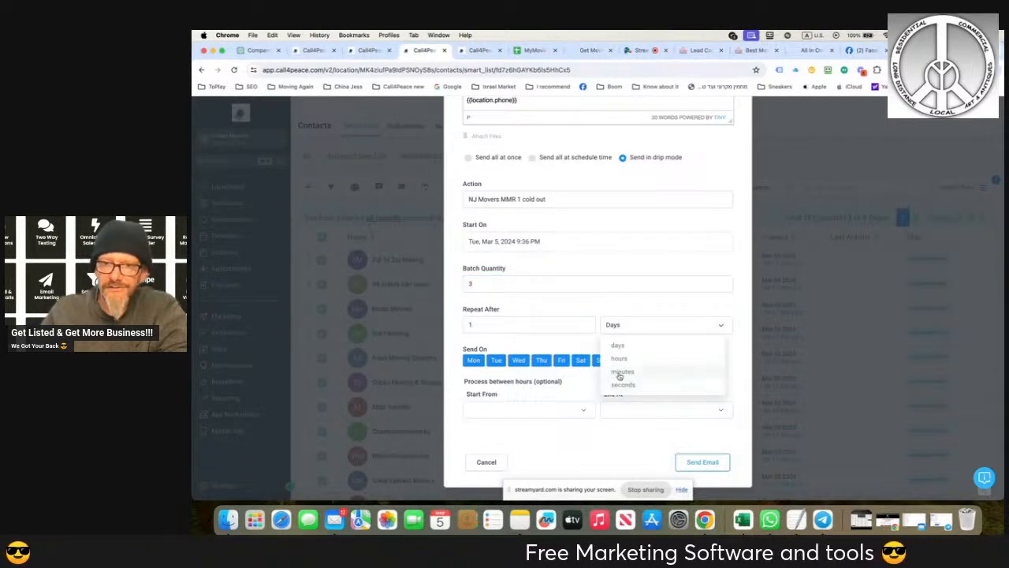
{"action": "left_click", "coordinate": [618, 373]}
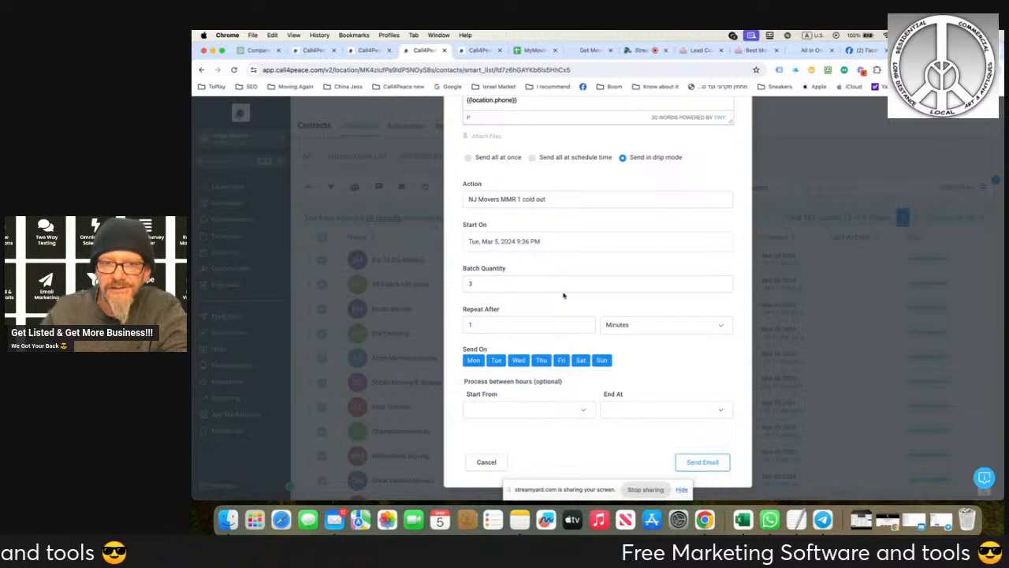
- Try inserting the Partner PeaceMovers trigger link after the sender's name in the signature, then remove it
{"action": "scroll", "coordinate": [563, 296], "scroll_direction": "up", "scroll_amount": 5}
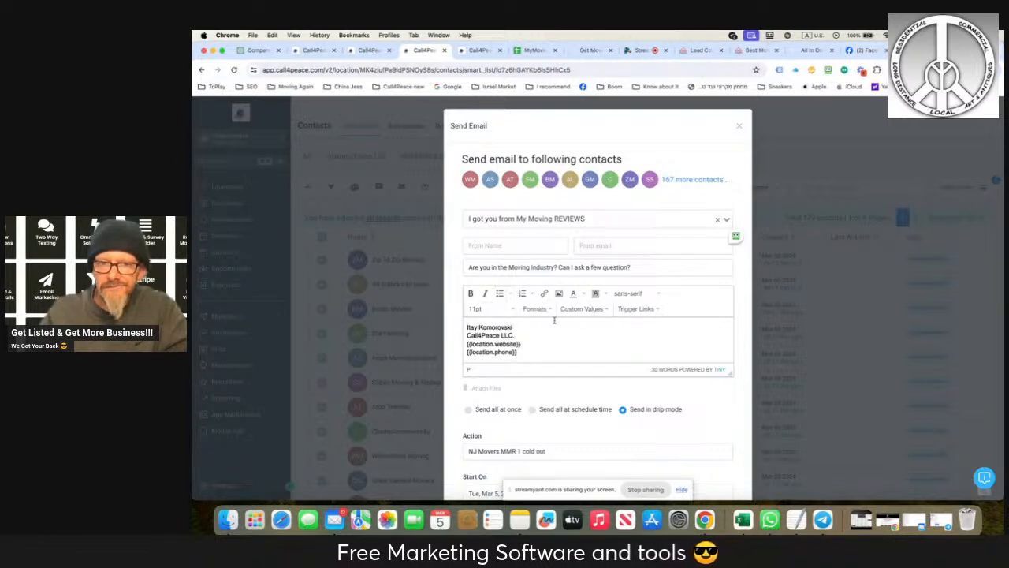
{"action": "left_click", "coordinate": [638, 309]}
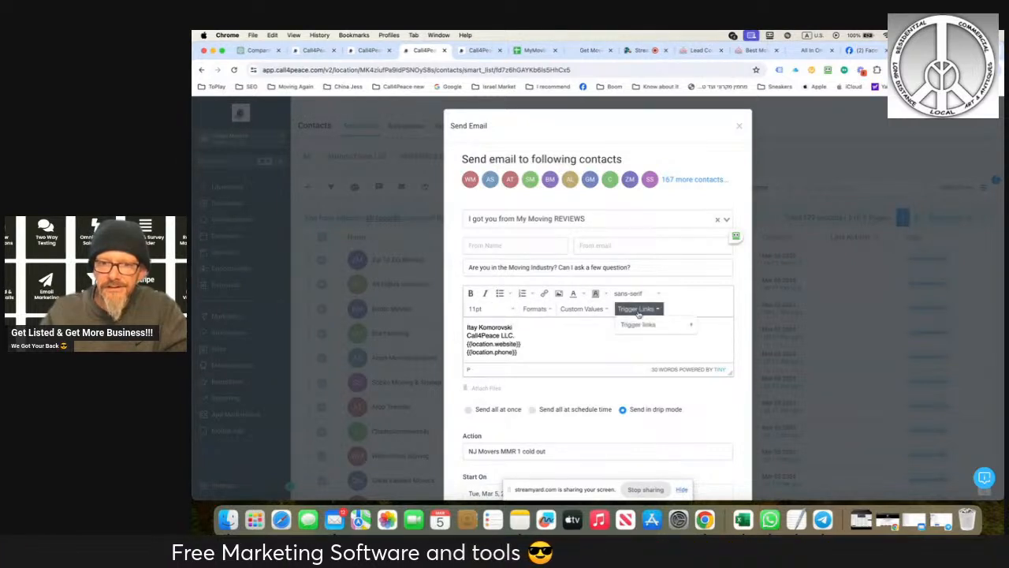
{"action": "mouse_move", "coordinate": [639, 325]}
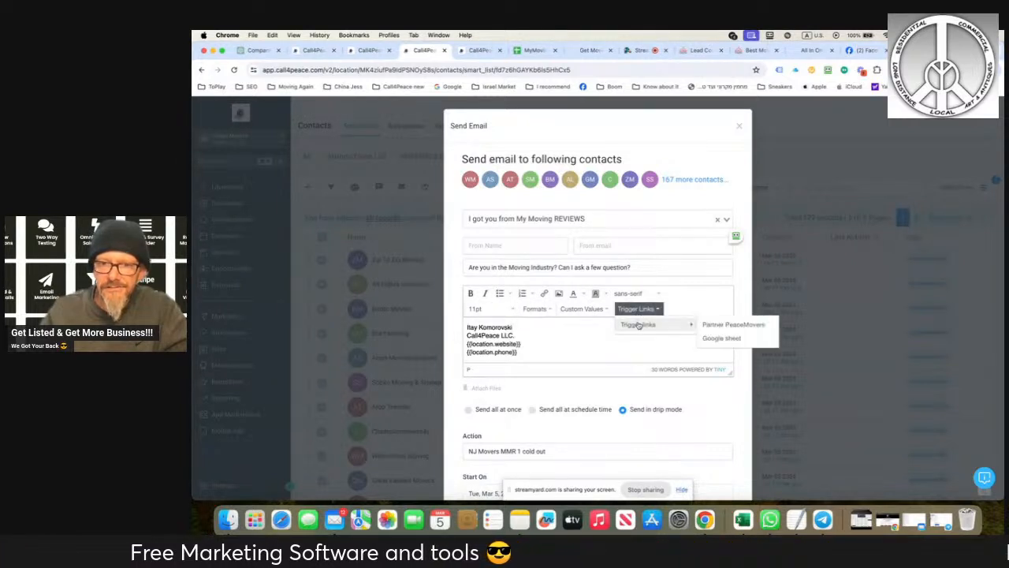
{"action": "left_click", "coordinate": [715, 328]}
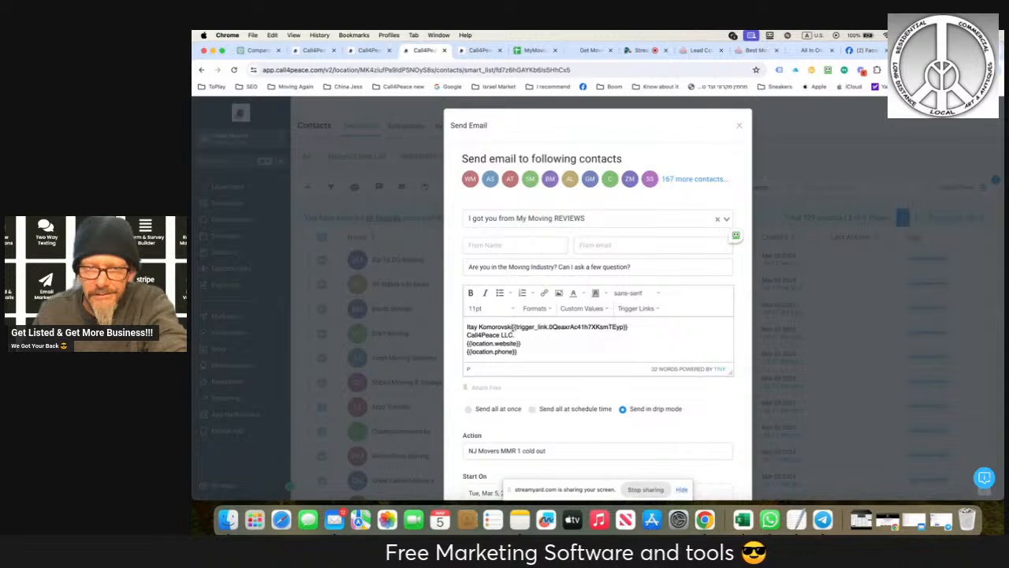
{"action": "key", "text": "Return"}
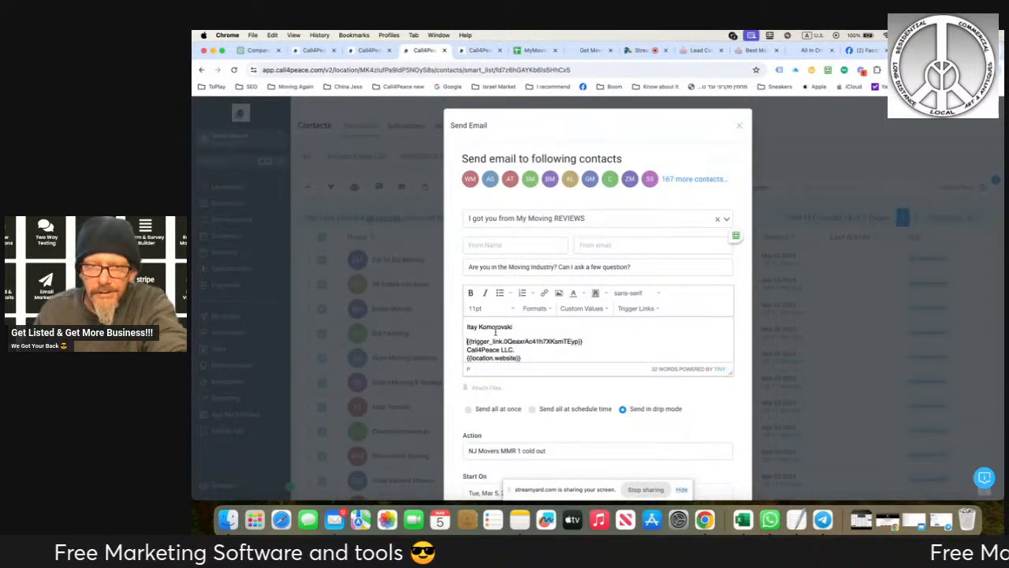
{"action": "key", "text": "BackSpace"}
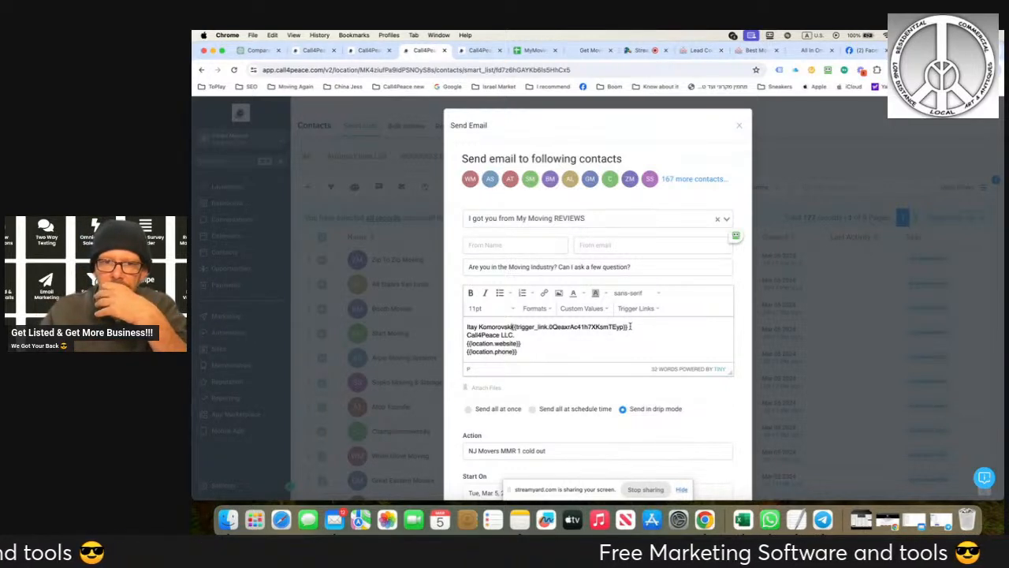
{"action": "left_click_drag", "start_coordinate": [631, 326], "coordinate": [511, 327]}
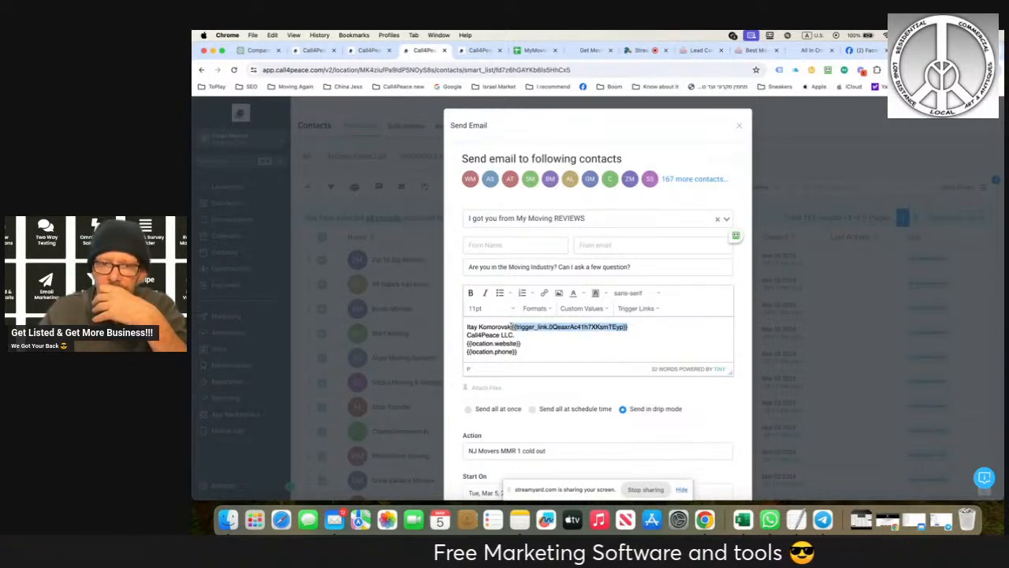
{"action": "key", "text": "Return"}
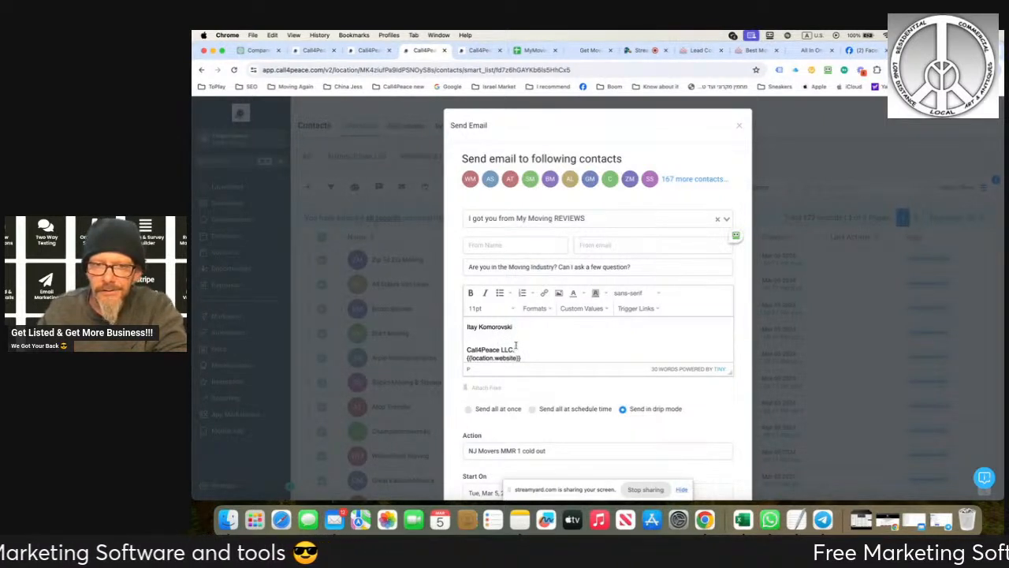
- Place "Call4Peace LLC." on its own line in the signature and add a blank line beneath it
{"action": "key", "text": "BackSpace"}
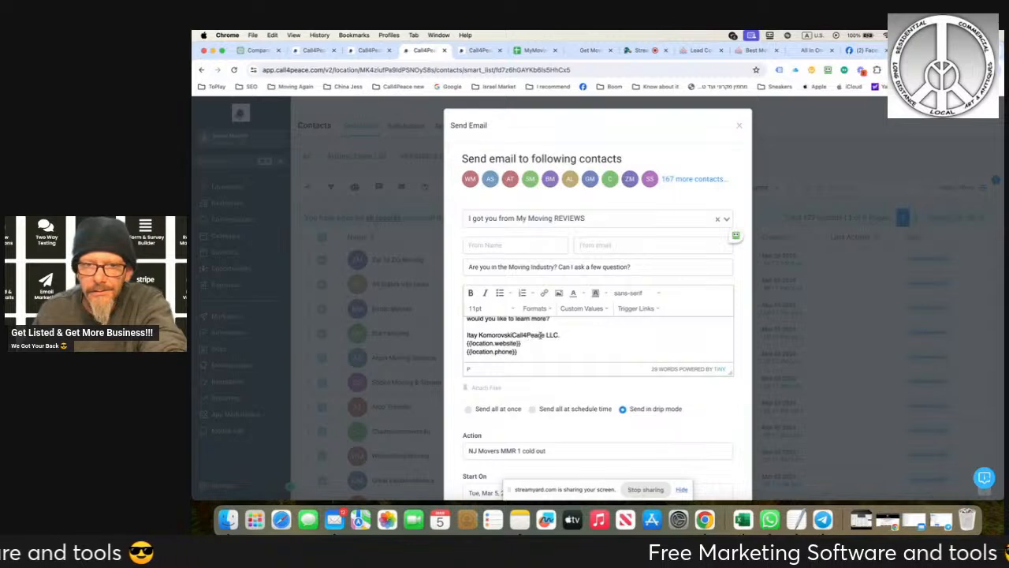
{"action": "key", "text": "Return"}
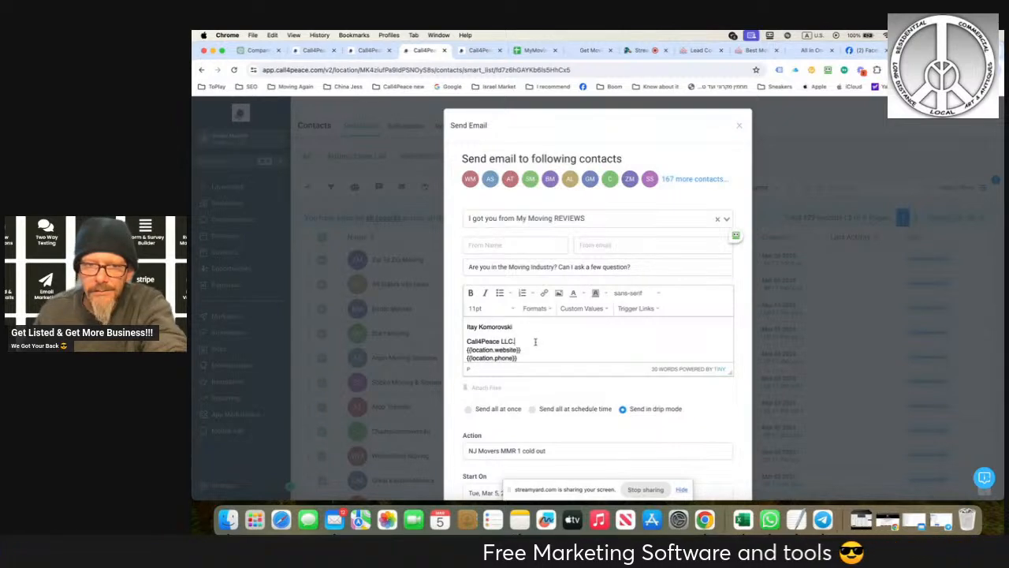
{"action": "key", "text": "Return"}
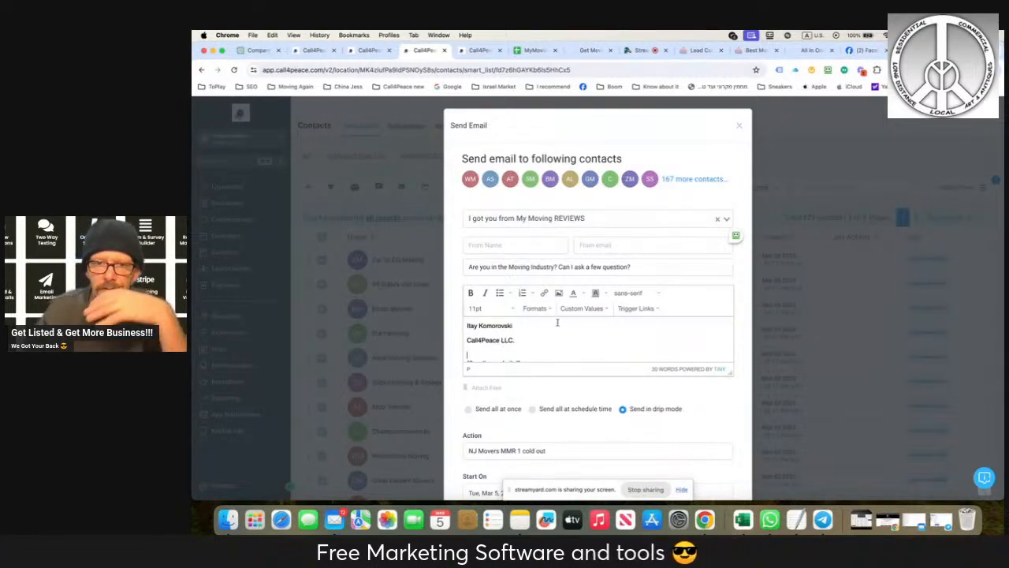
- Replace the website and phone placeholders beneath "Call4Peace LLC." in the signature with the Partner PeaceMovers trigger link
{"action": "left_click_drag", "start_coordinate": [528, 347], "coordinate": [529, 366]}
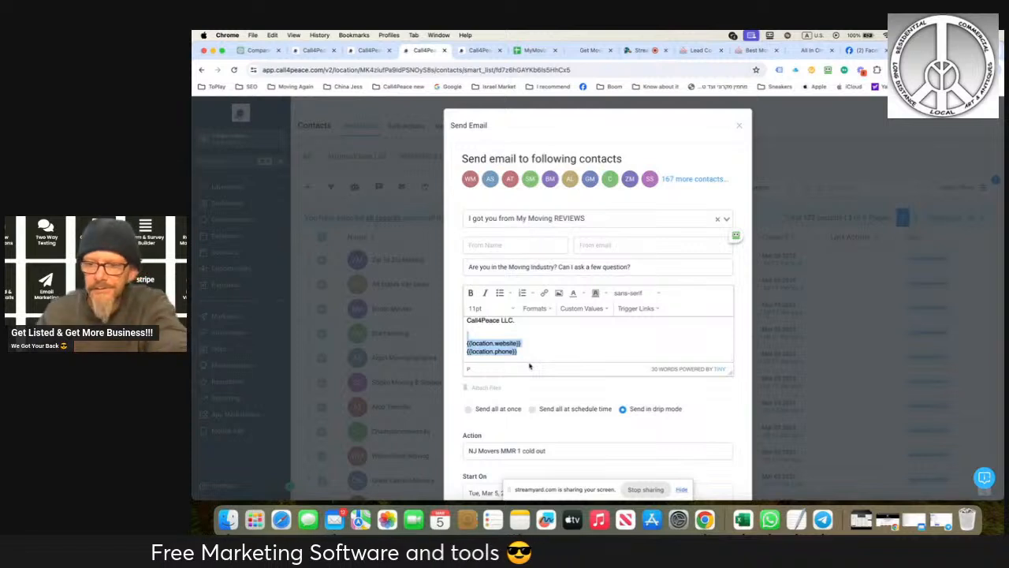
{"action": "key", "text": "BackSpace"}
{"action": "left_click", "coordinate": [638, 309]}
{"action": "mouse_move", "coordinate": [655, 324]}
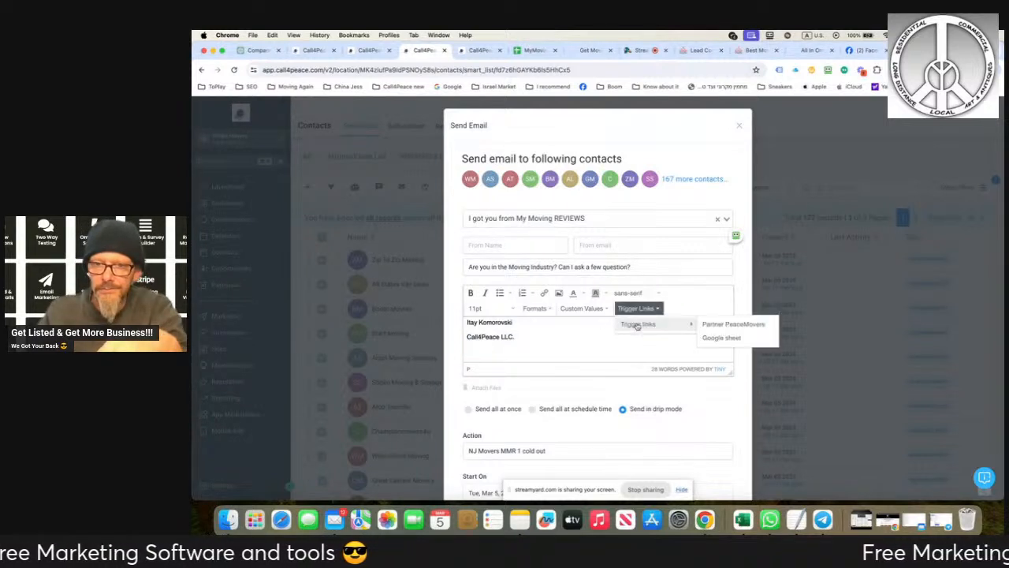
{"action": "left_click", "coordinate": [707, 325]}
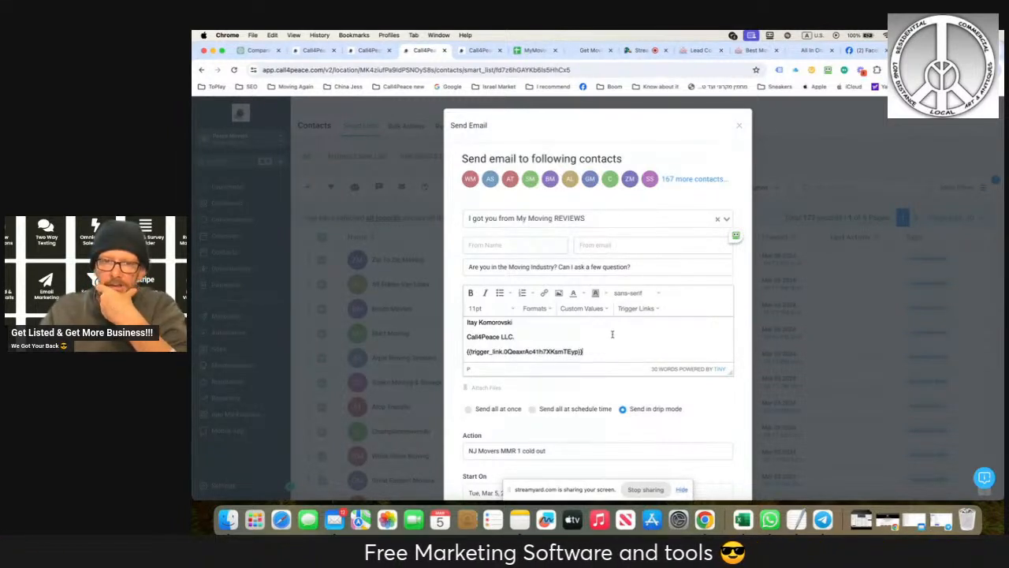
- Set the from name to the sender's first name followed by "- PeaceMovers", and fill in the sender's from email address
{"action": "scroll", "coordinate": [612, 339], "scroll_direction": "down", "scroll_amount": 6}
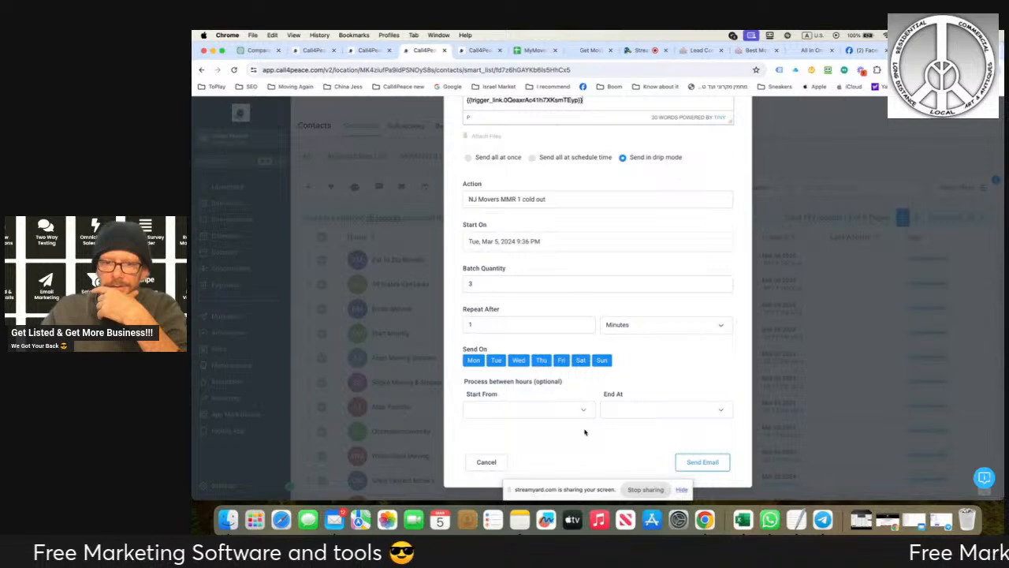
{"action": "scroll", "coordinate": [588, 379], "scroll_direction": "up", "scroll_amount": 5}
{"action": "scroll", "coordinate": [587, 378], "scroll_direction": "up", "scroll_amount": 1}
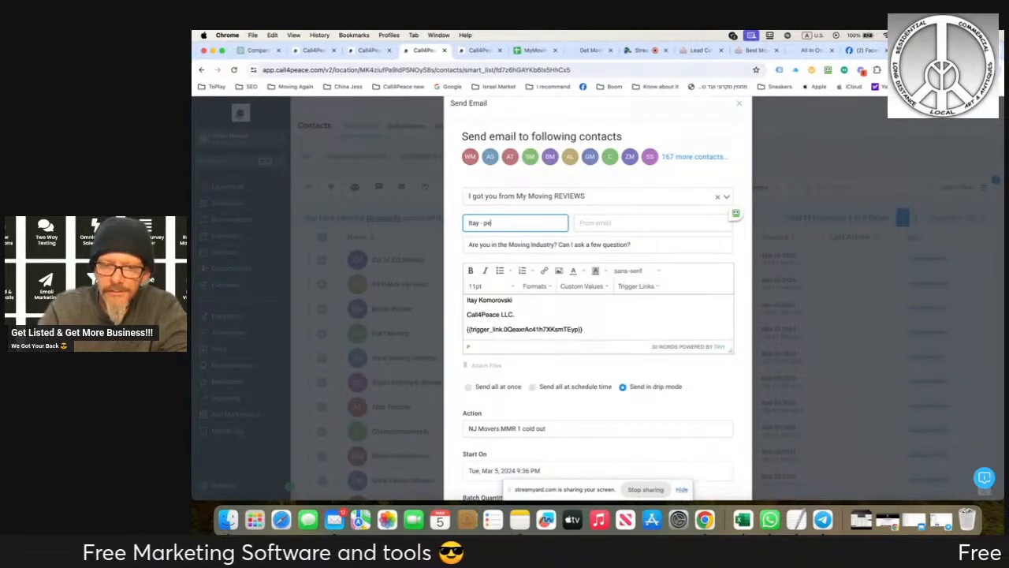
{"action": "type", "text": "aceMovers"}
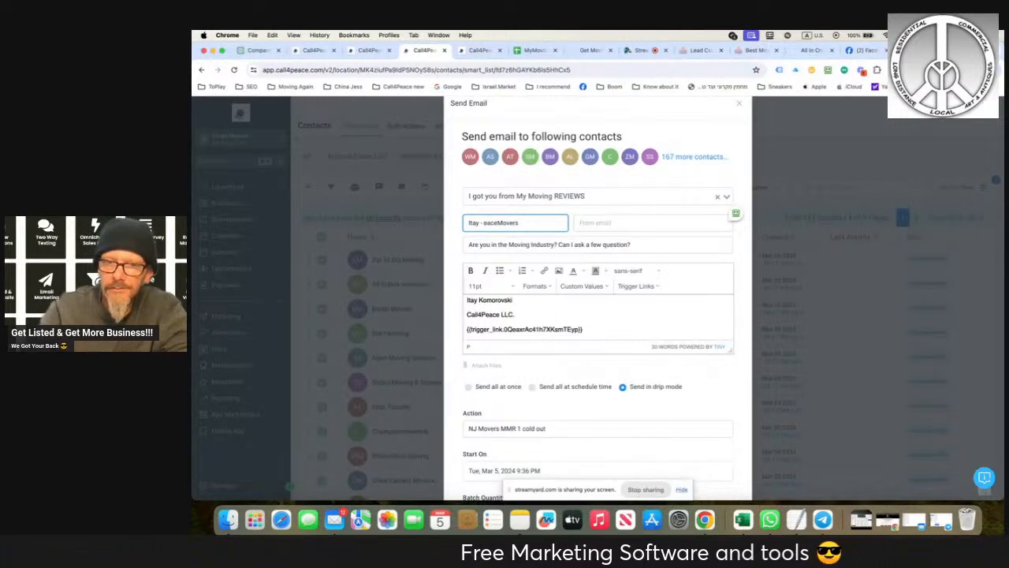
{"action": "type", "text": "P"}
{"action": "left_click", "coordinate": [621, 225]}
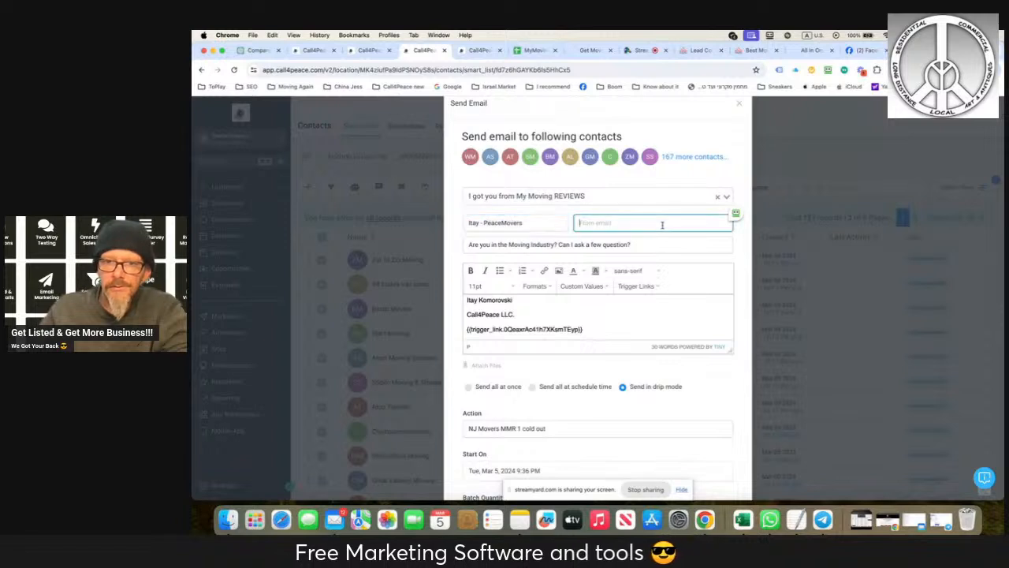
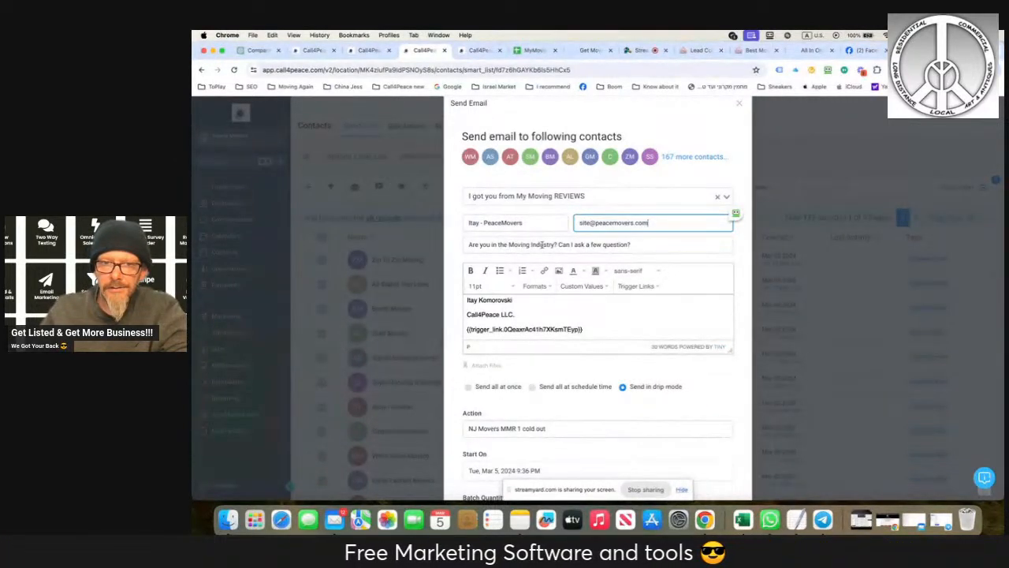
- Add the line "I harvsted the info from My Moving Reviews...." below "Sorry for juming in like that..." in the email body
{"action": "scroll", "coordinate": [526, 305], "scroll_direction": "up", "scroll_amount": 5}
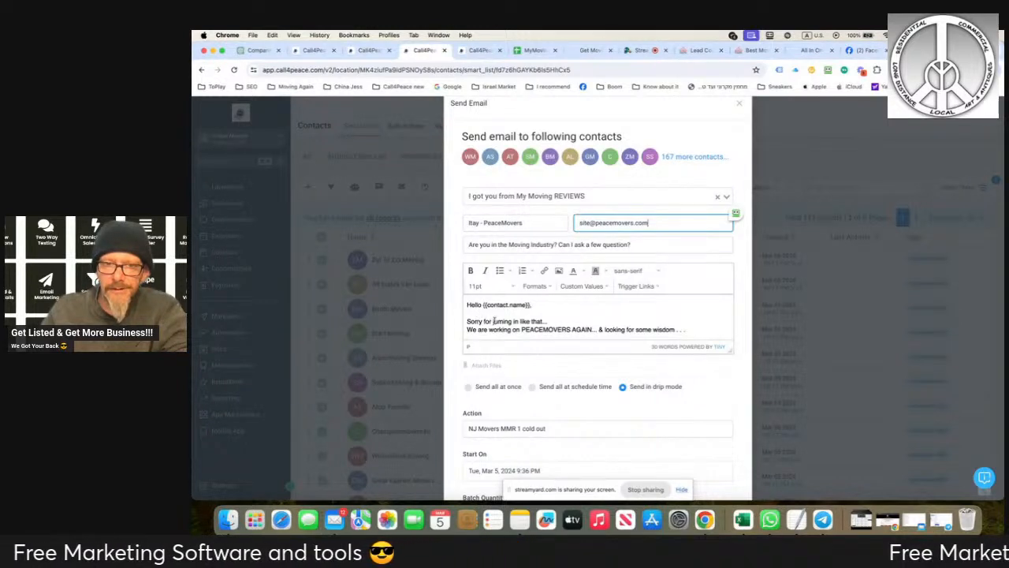
{"action": "scroll", "coordinate": [544, 313], "scroll_direction": "down", "scroll_amount": 2}
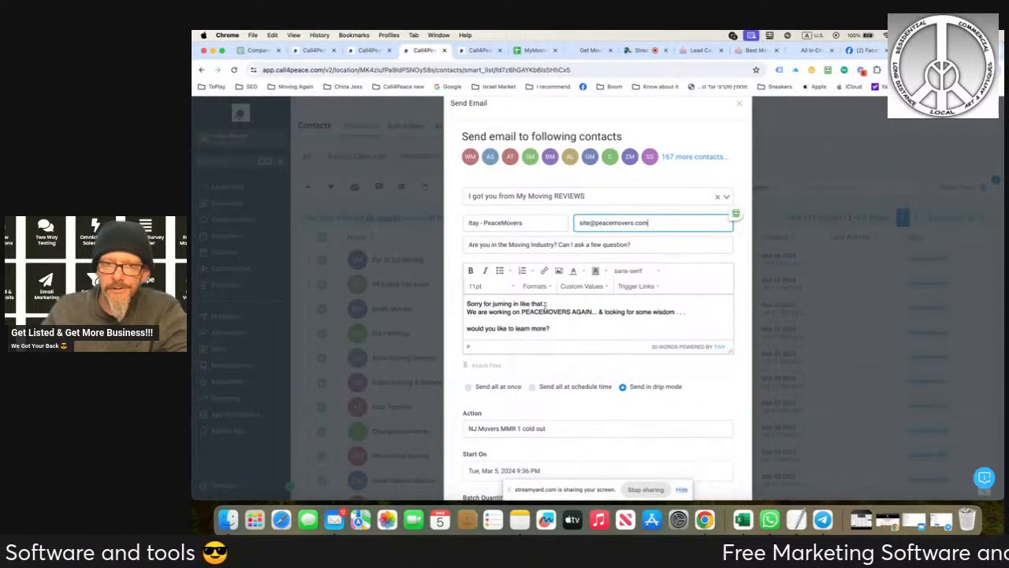
{"action": "left_click", "coordinate": [552, 304]}
{"action": "key", "text": "Return"}
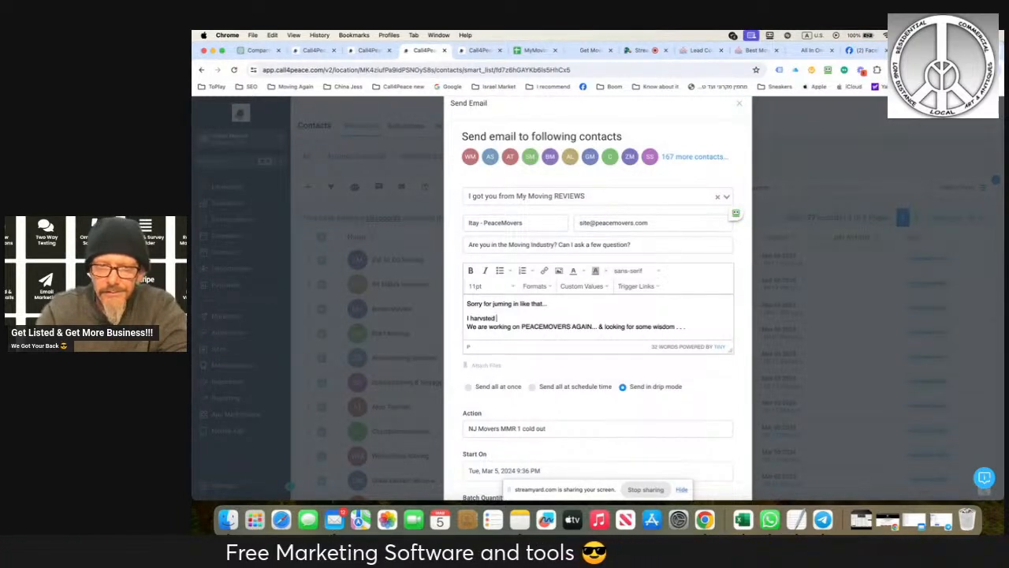
{"action": "type", "text": "I harvsted the info from My Mo"}
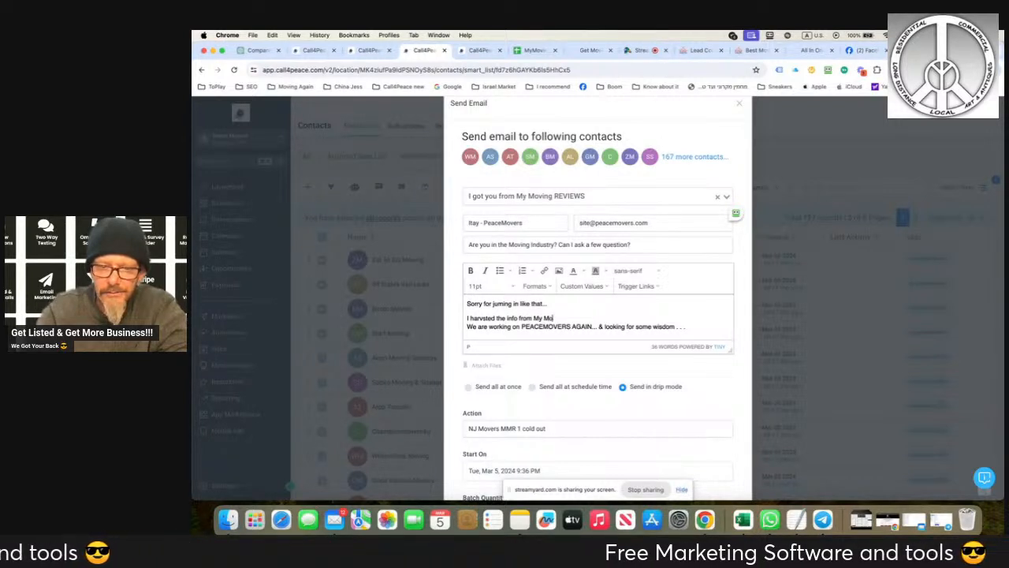
{"action": "type", "text": "ving Reviews..."}
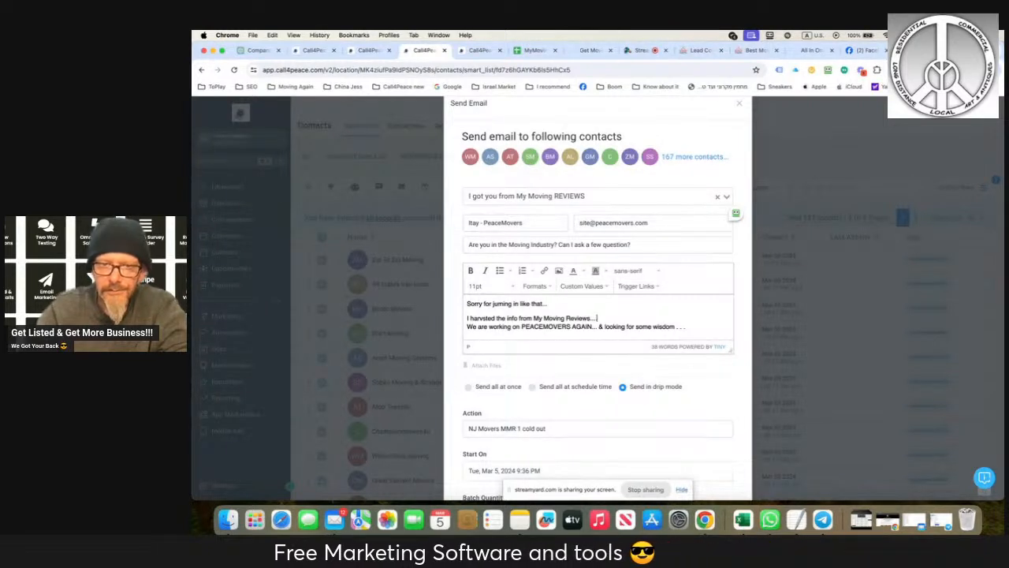
- Replace the email subject with "From My Moving Review.... Lets talk . . ."
{"action": "scroll", "coordinate": [556, 321], "scroll_direction": "down", "scroll_amount": 5}
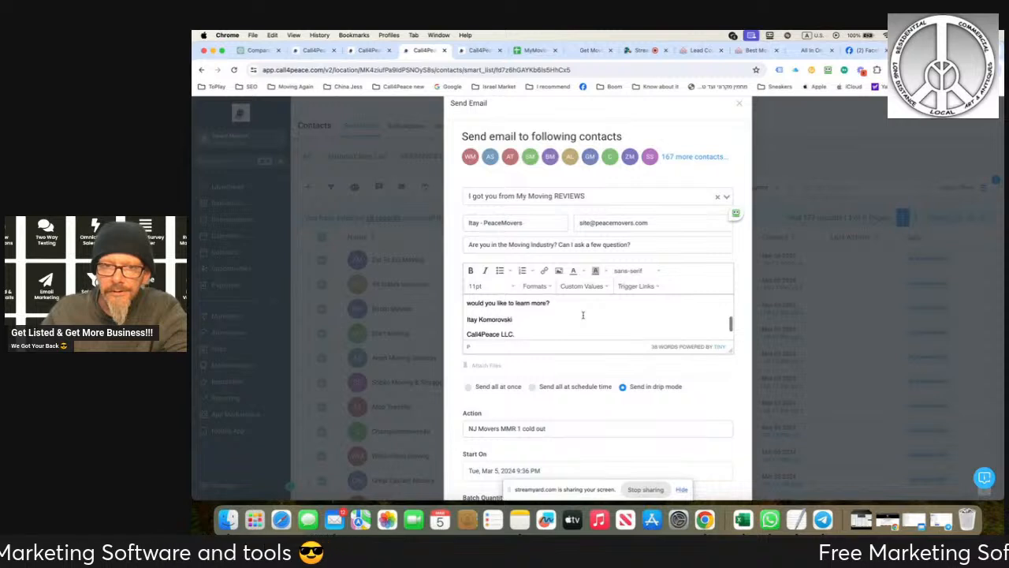
{"action": "scroll", "coordinate": [583, 315], "scroll_direction": "down", "scroll_amount": 2}
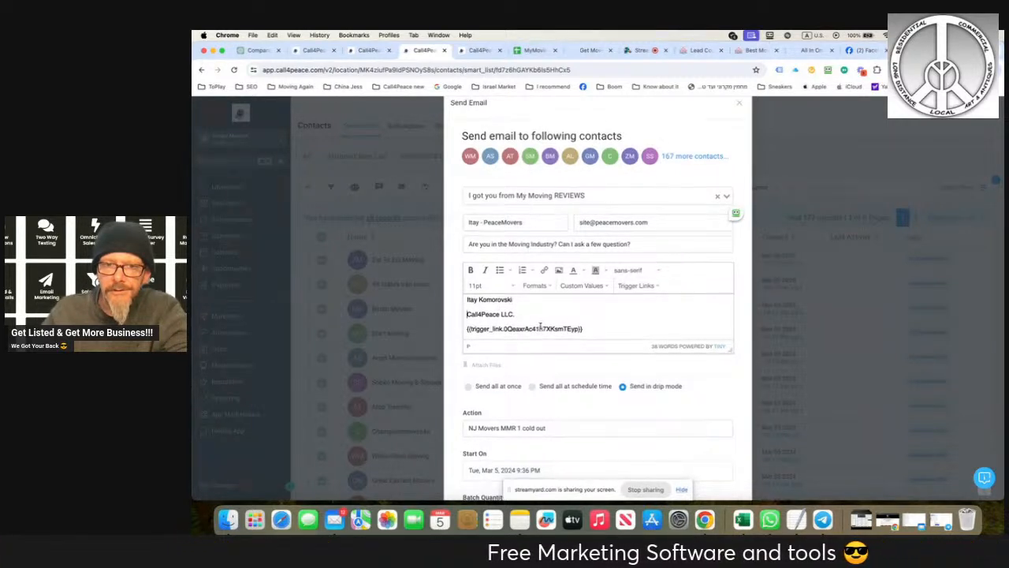
{"action": "scroll", "coordinate": [542, 325], "scroll_direction": "down", "scroll_amount": 1}
{"action": "scroll", "coordinate": [585, 299], "scroll_direction": "up", "scroll_amount": 6}
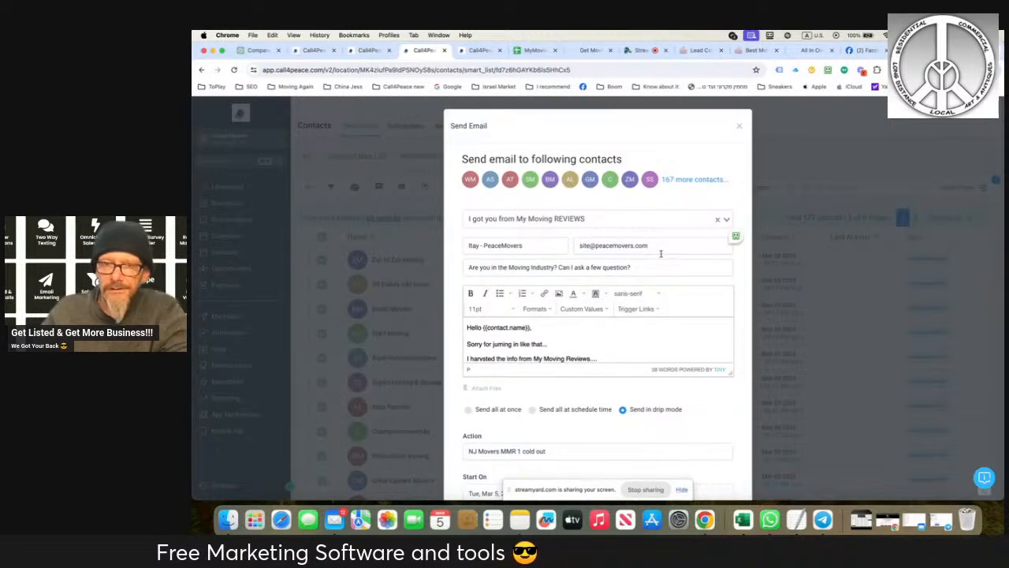
{"action": "left_click_drag", "start_coordinate": [639, 266], "coordinate": [392, 273]}
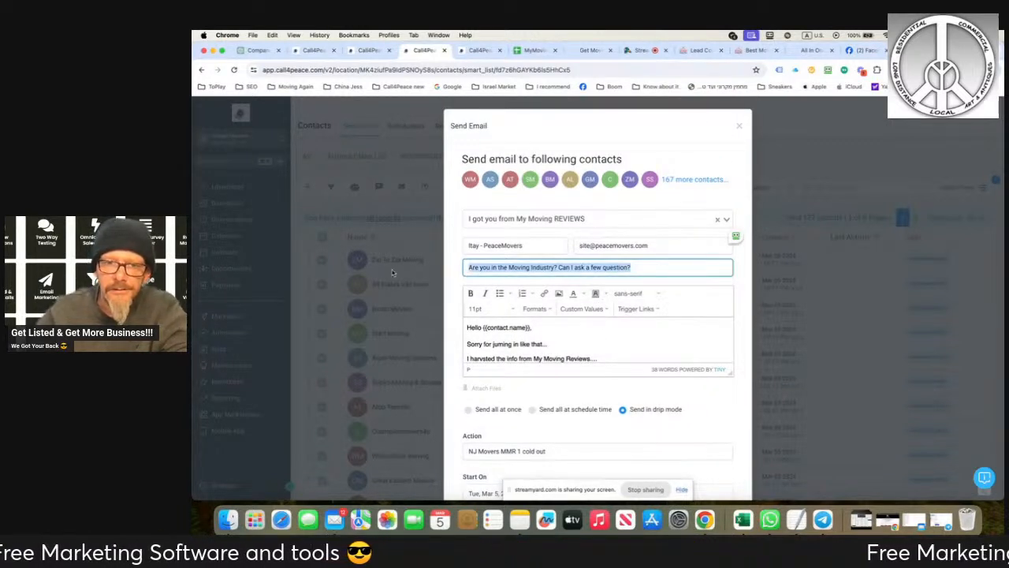
{"action": "type", "text": "G"}
{"action": "key", "text": "BackSpace"}
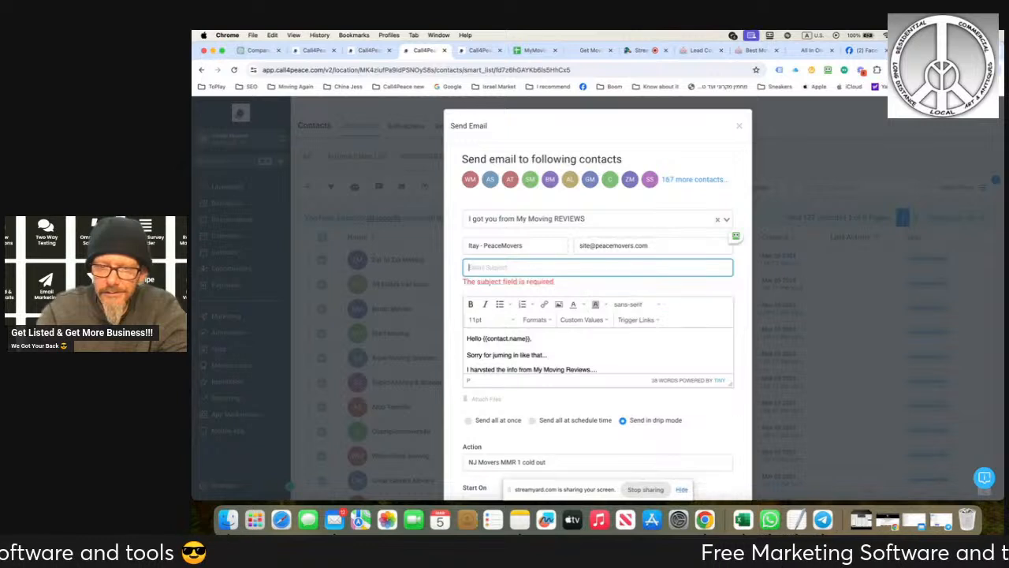
{"action": "type", "text": "From My Moving Review"}
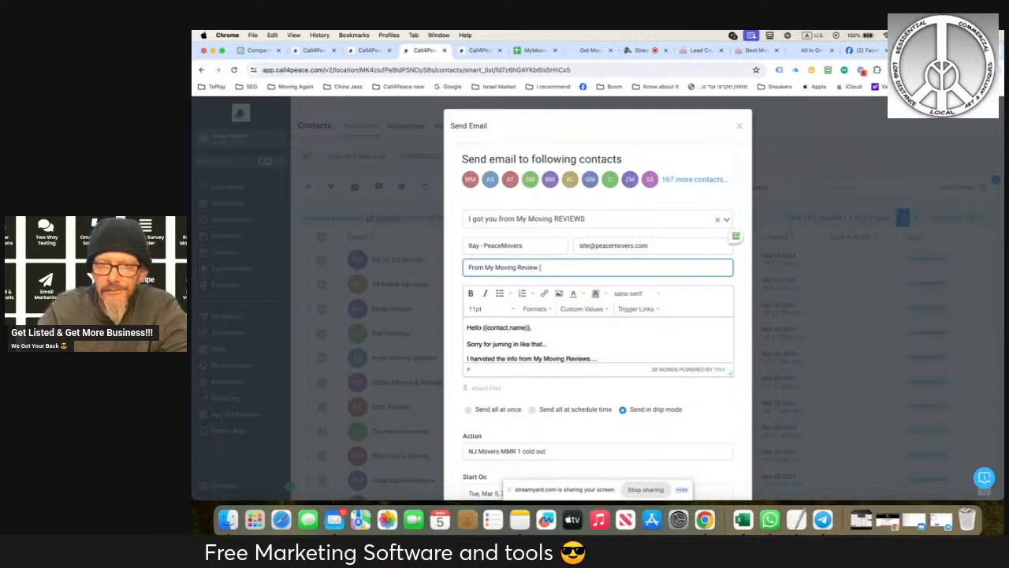
{"action": "type", "text": ".... Lets talk ..."}
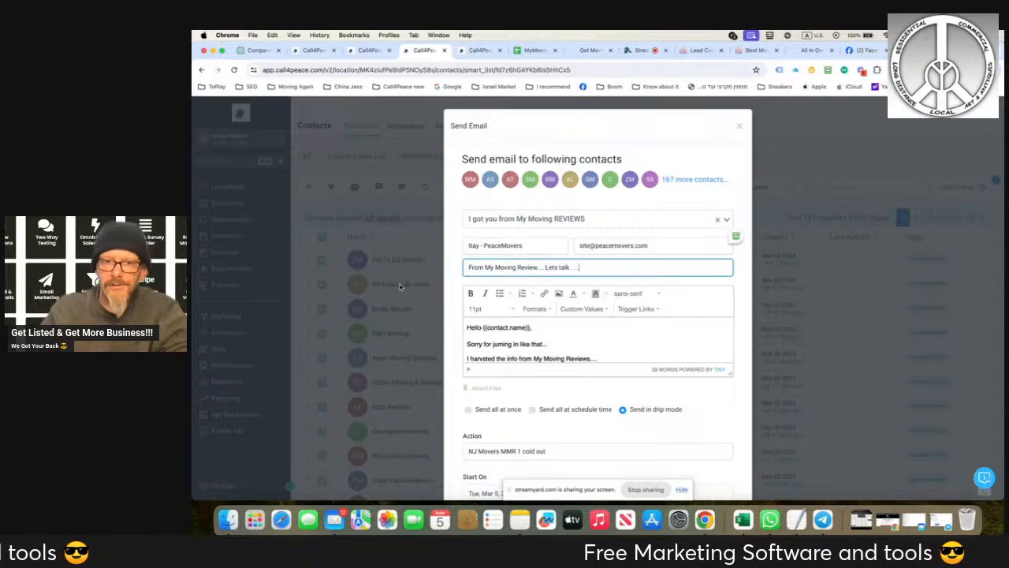
- Submit the drip-mode bulk email to the selected contacts and close the Send Email dialog
{"action": "scroll", "coordinate": [658, 199], "scroll_direction": "down", "scroll_amount": 5}
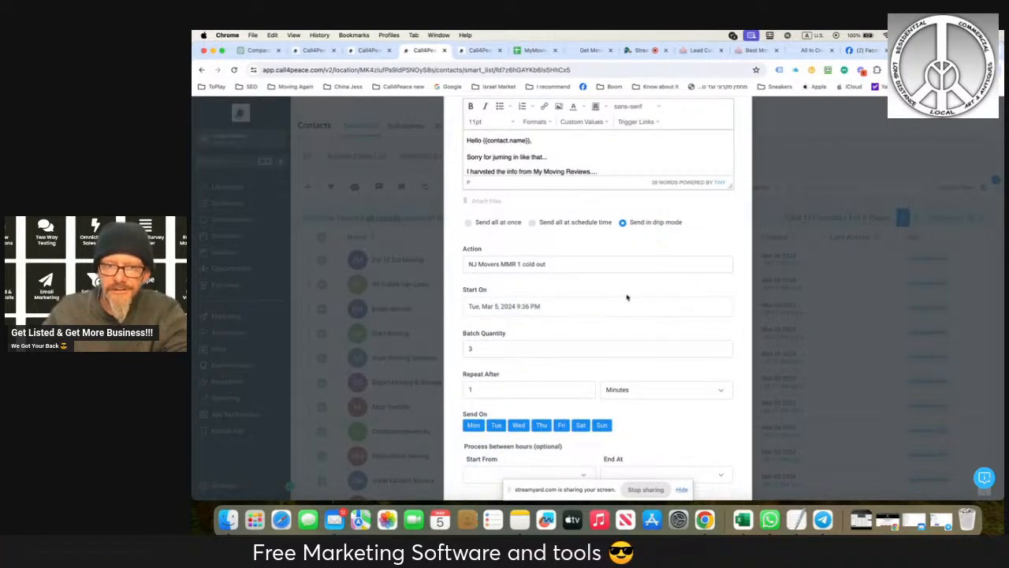
{"action": "scroll", "coordinate": [626, 296], "scroll_direction": "down", "scroll_amount": 1}
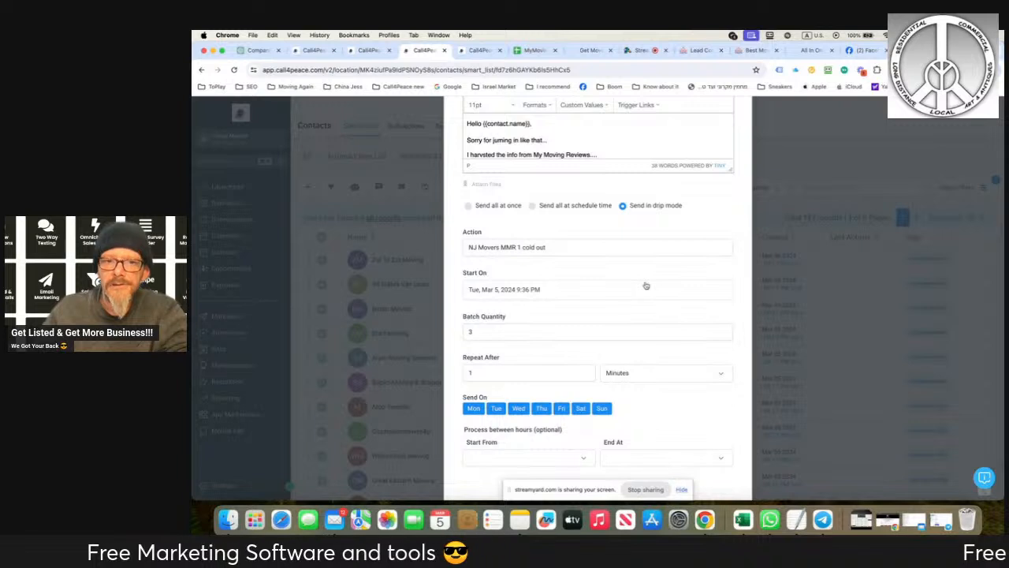
{"action": "scroll", "coordinate": [645, 285], "scroll_direction": "down", "scroll_amount": 3}
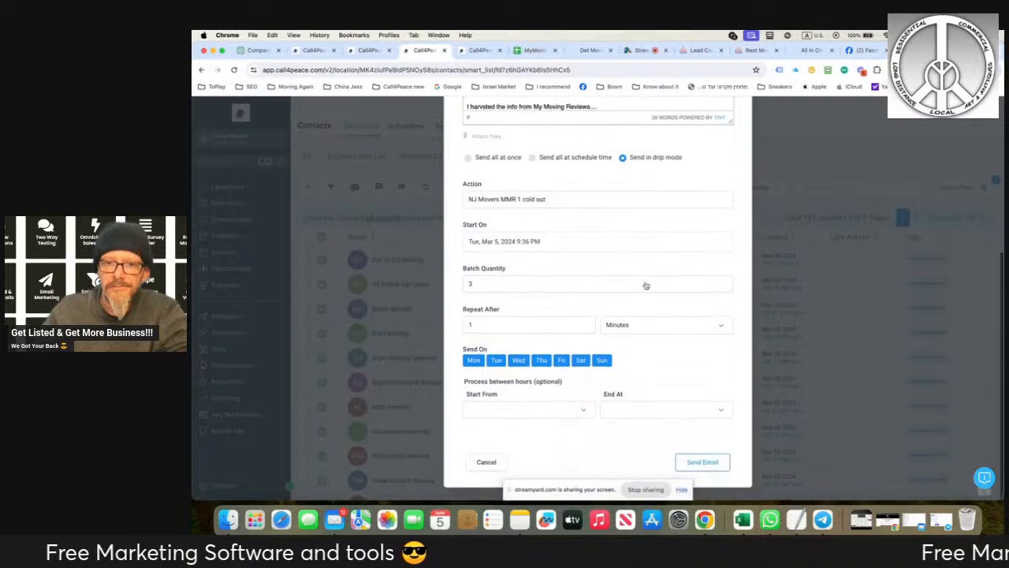
{"action": "left_click", "coordinate": [700, 463]}
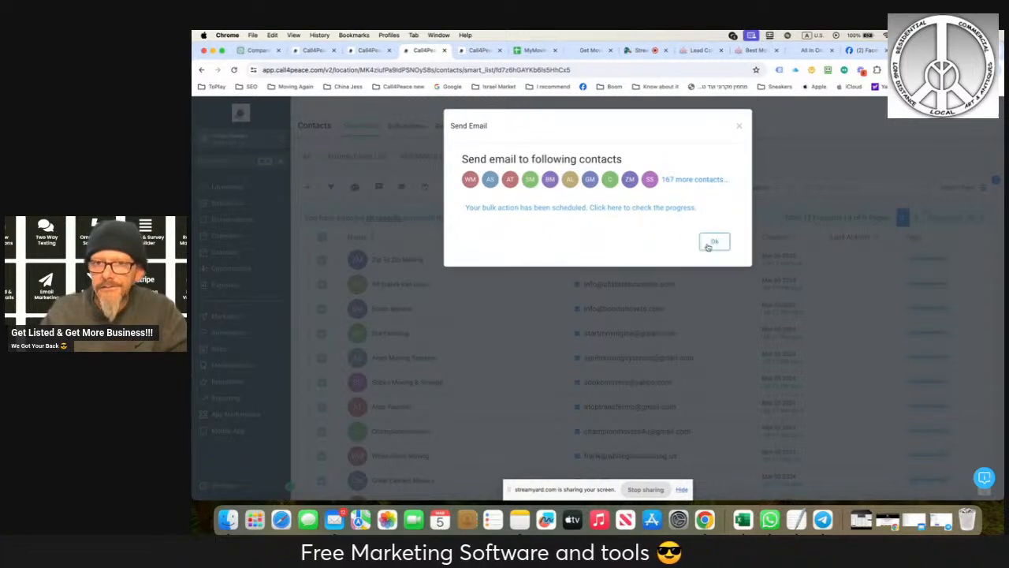
{"action": "left_click", "coordinate": [712, 243]}
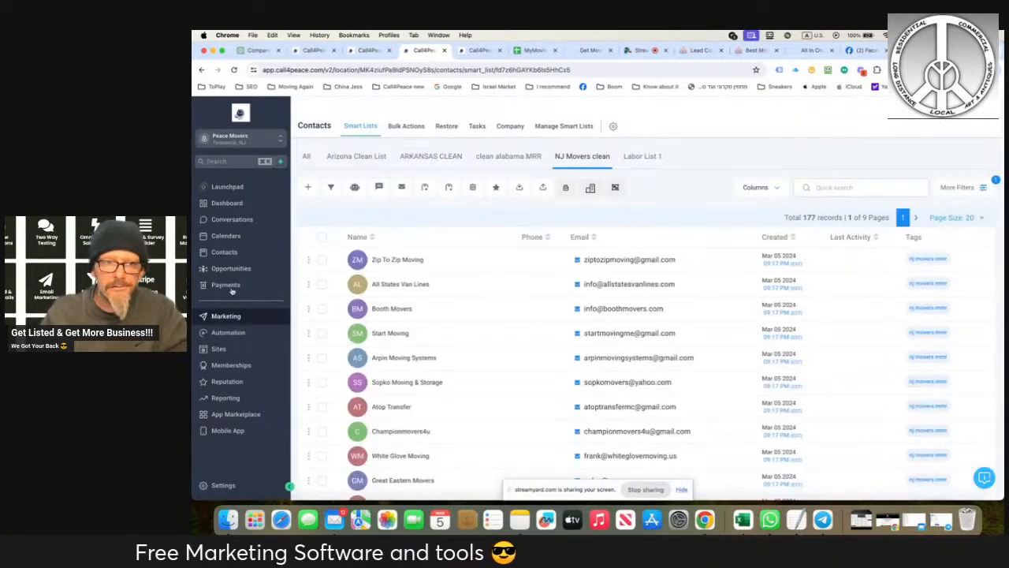
- Check the details of the "NJ Movers MMR 1 cold out" bulk email in the contacts' bulk actions list, then close them
{"action": "left_click", "coordinate": [225, 251]}
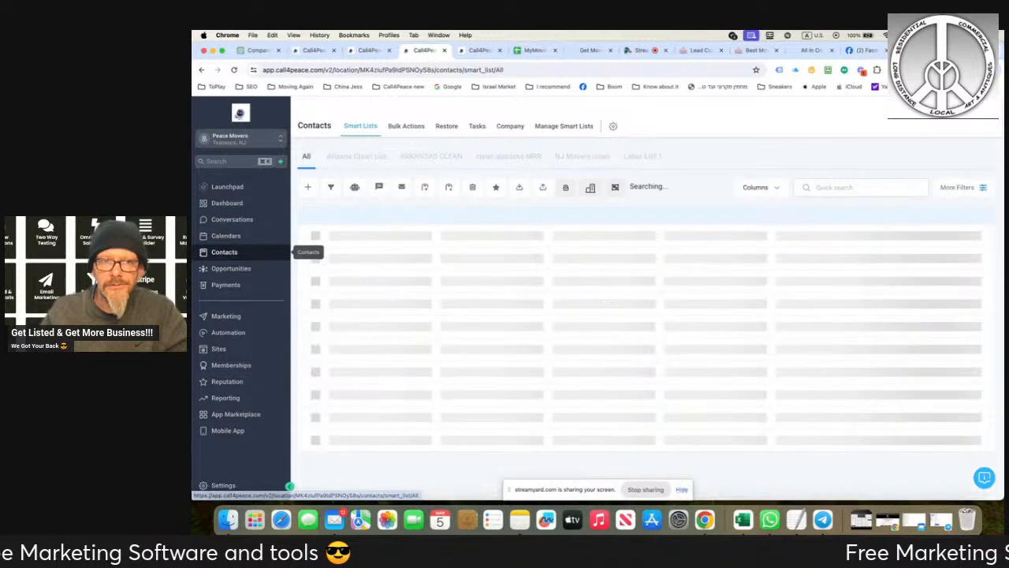
{"action": "left_click", "coordinate": [406, 126]}
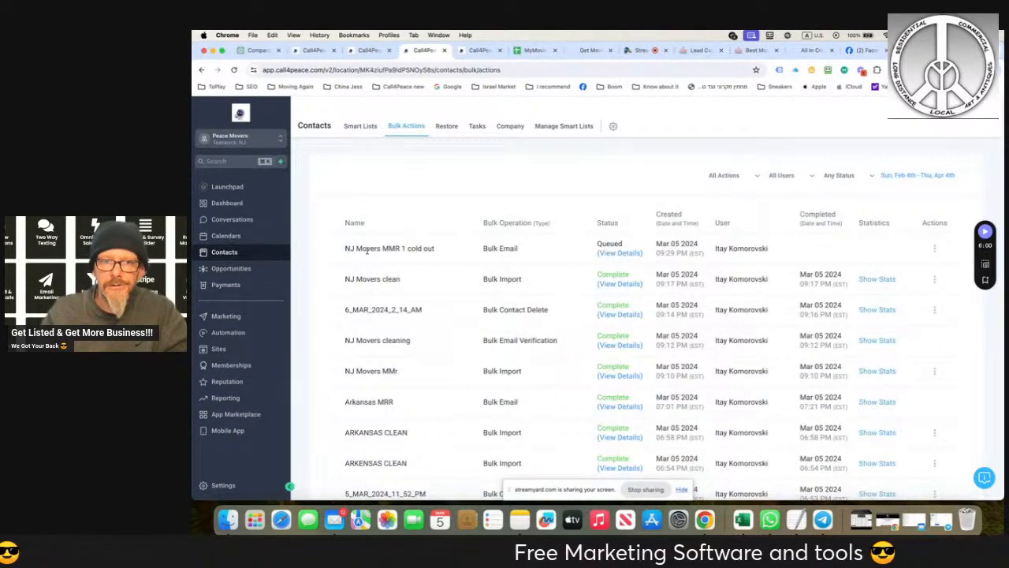
{"action": "left_click", "coordinate": [610, 254]}
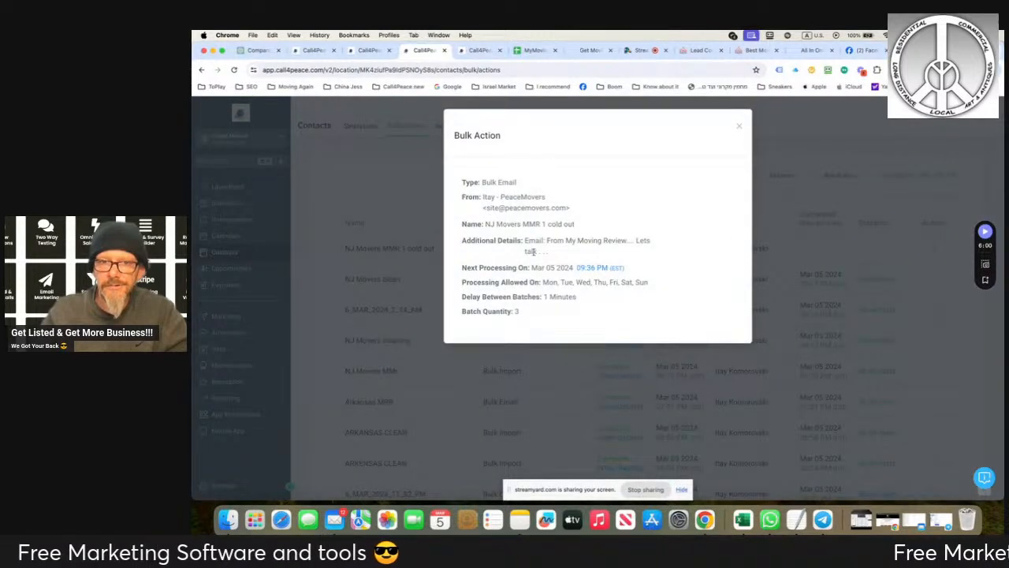
{"action": "left_click", "coordinate": [737, 127]}
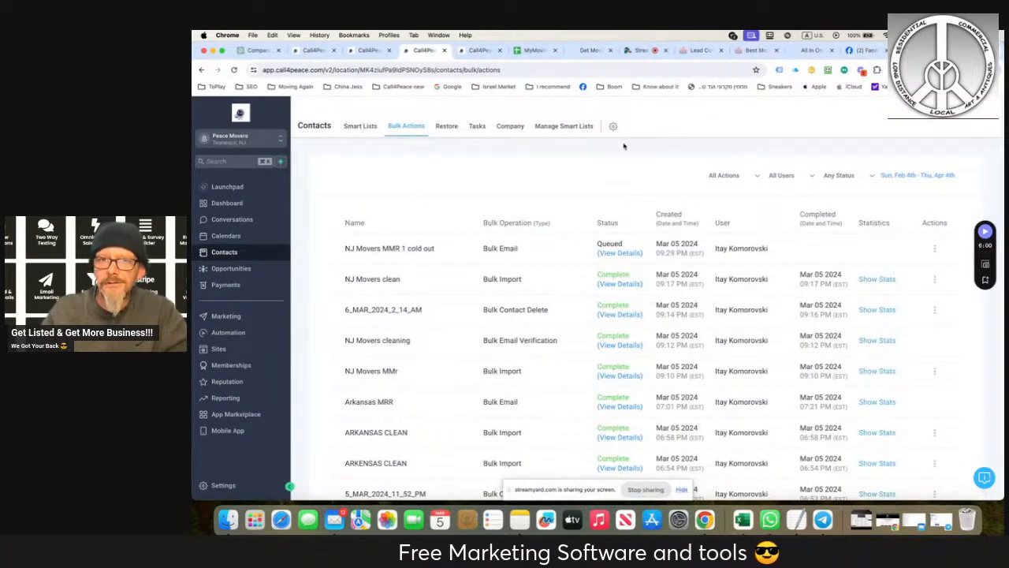
- Switch to the StreamYard studio, move the screen-sharing notice out of the way, and copy the guest invite link
{"action": "left_click", "coordinate": [641, 49]}
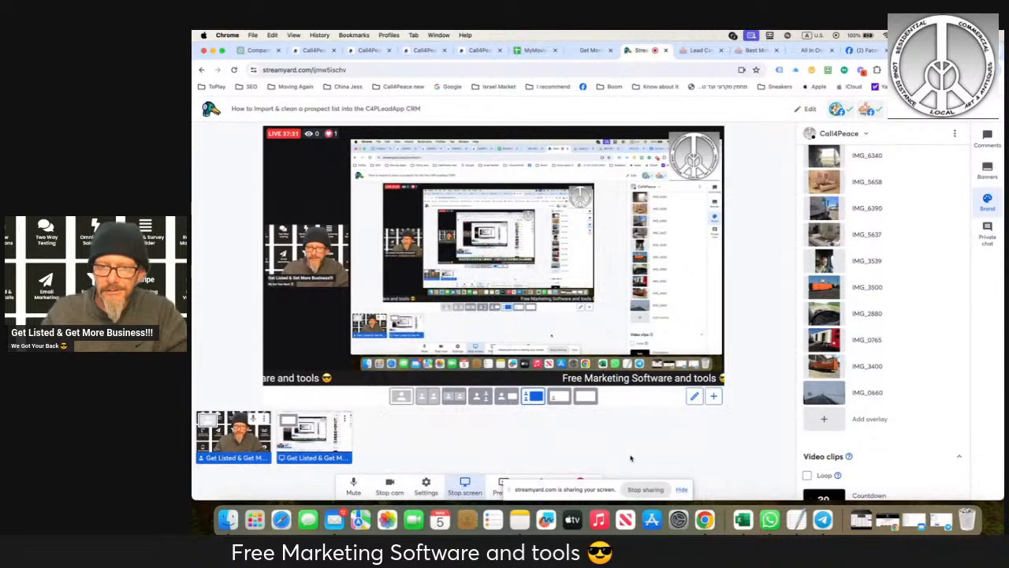
{"action": "left_click_drag", "start_coordinate": [583, 489], "coordinate": [808, 262]}
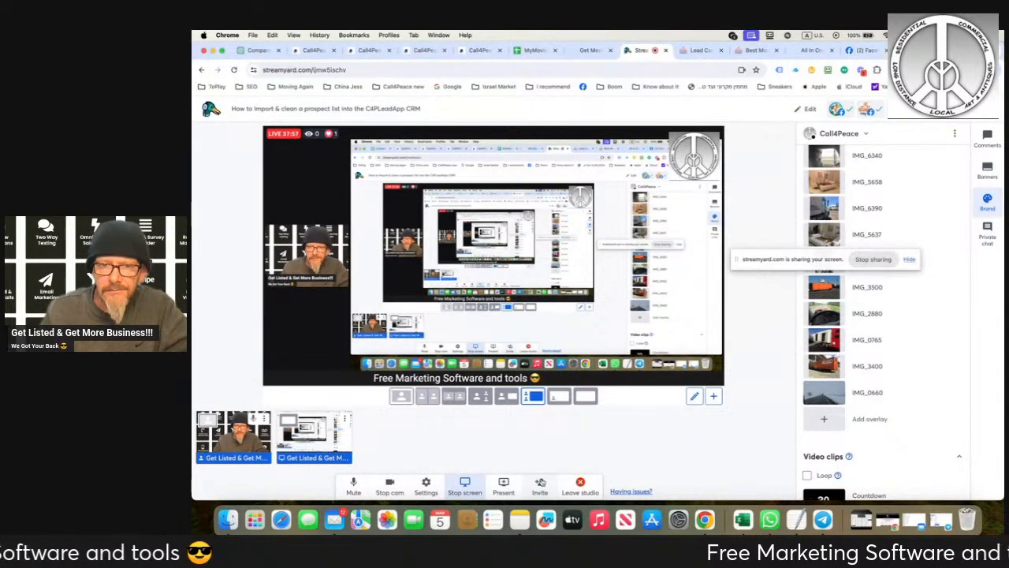
{"action": "left_click", "coordinate": [541, 482]}
{"action": "left_click", "coordinate": [684, 311]}
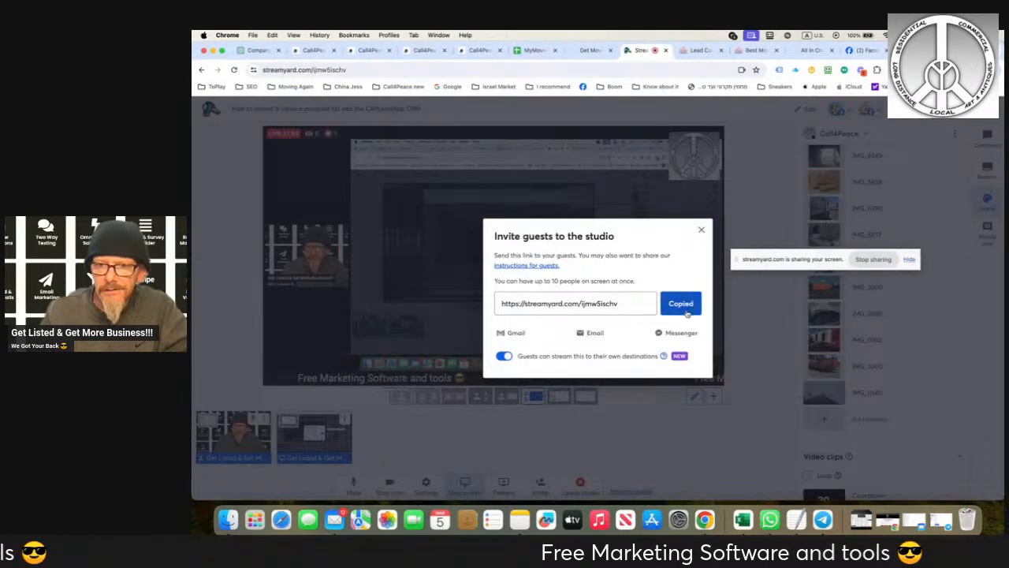
{"action": "left_click", "coordinate": [701, 230]}
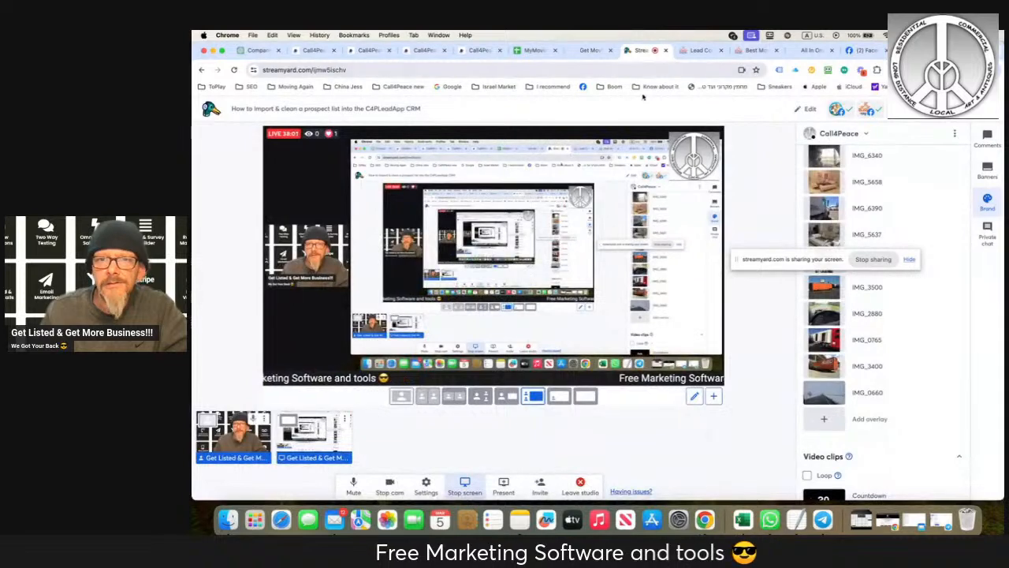
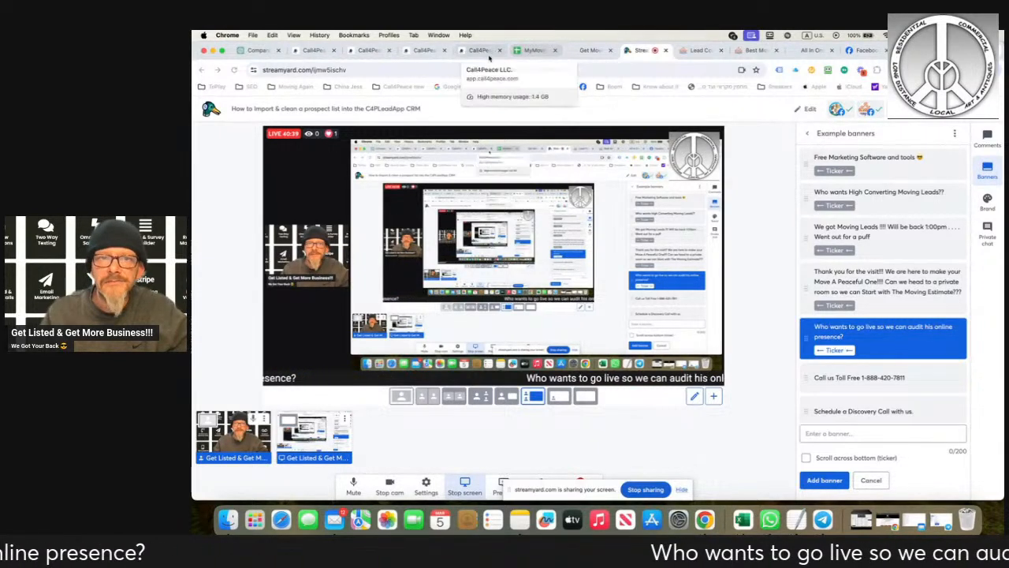
- Switch to the Peace Movers CRM account and review its contacts, including the ARKANSAS CLEAN smart list
{"action": "left_click", "coordinate": [424, 50]}
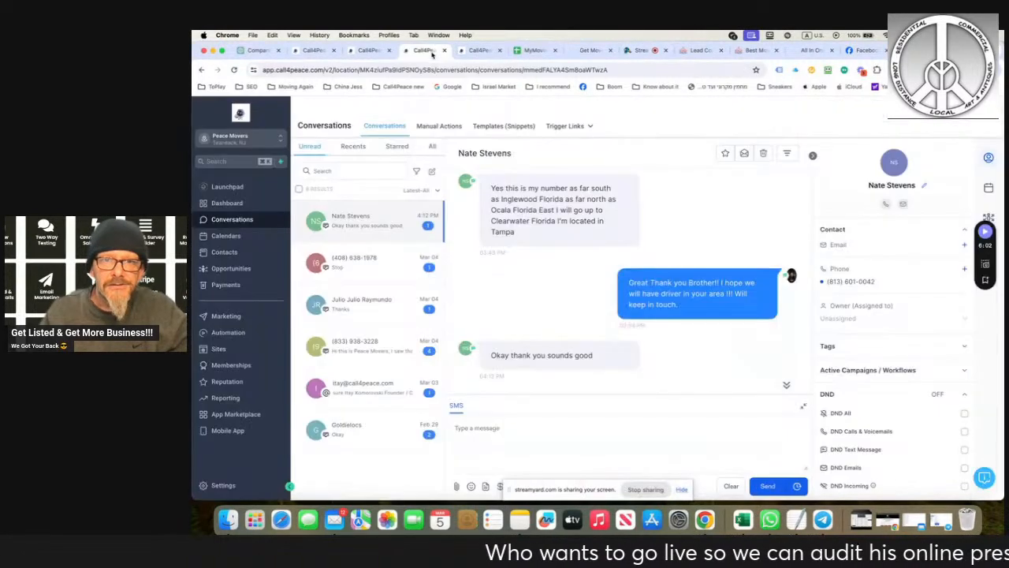
{"action": "left_click", "coordinate": [236, 253]}
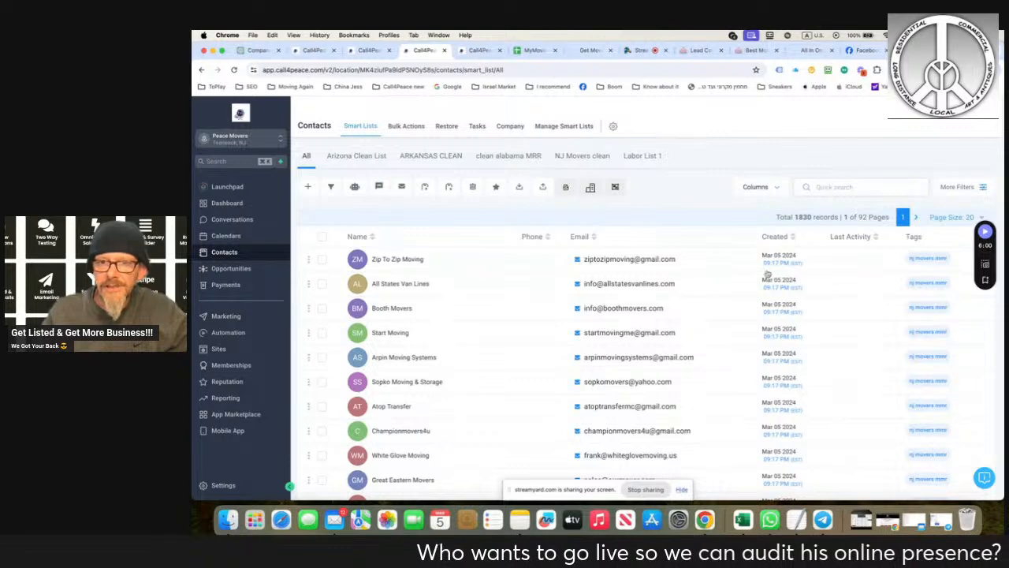
{"action": "scroll", "coordinate": [620, 318], "scroll_direction": "down", "scroll_amount": 5}
{"action": "scroll", "coordinate": [620, 317], "scroll_direction": "up", "scroll_amount": 5}
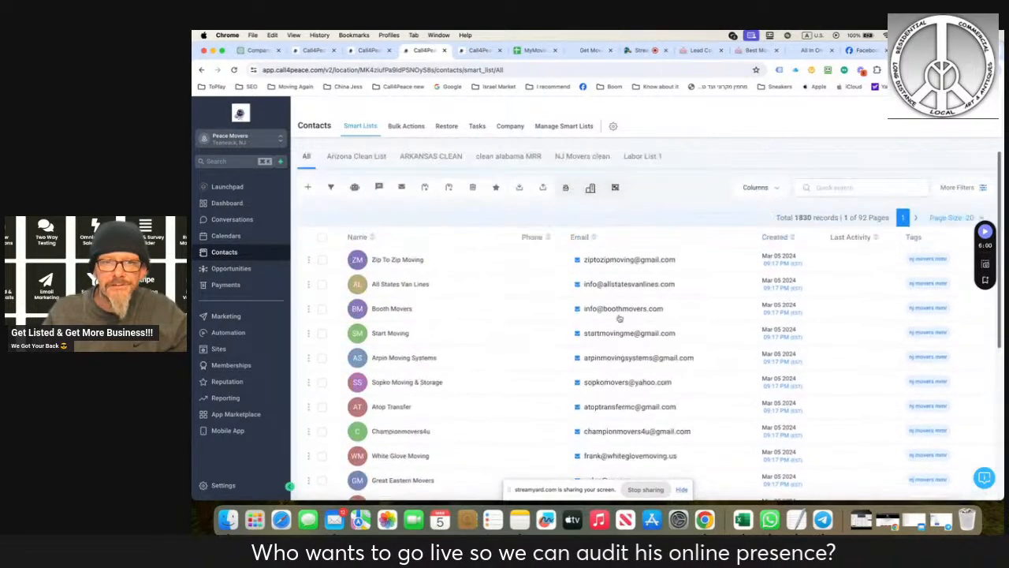
{"action": "left_click", "coordinate": [431, 156]}
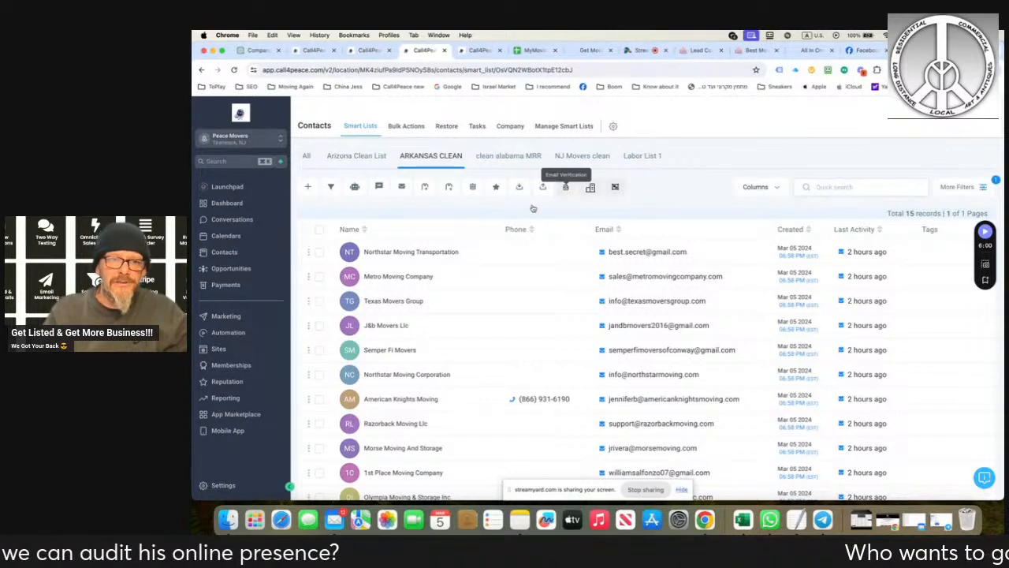
- Examine the partner page's listing plans, from Free Listing to Nationwide, comparing their prices and included features
{"action": "left_click", "coordinate": [310, 50]}
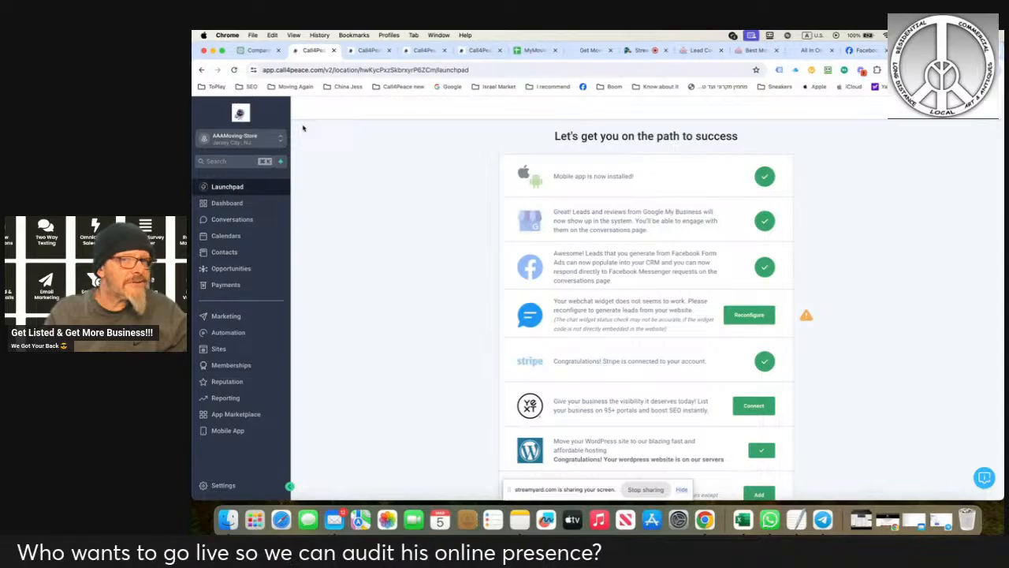
{"action": "left_click", "coordinate": [592, 49]}
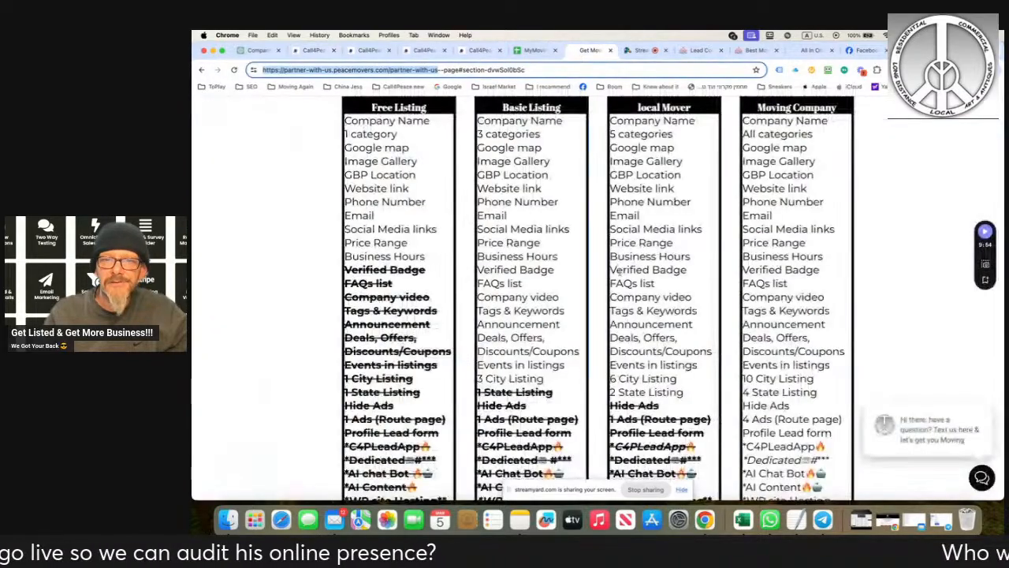
{"action": "scroll", "coordinate": [597, 300], "scroll_direction": "down", "scroll_amount": 10}
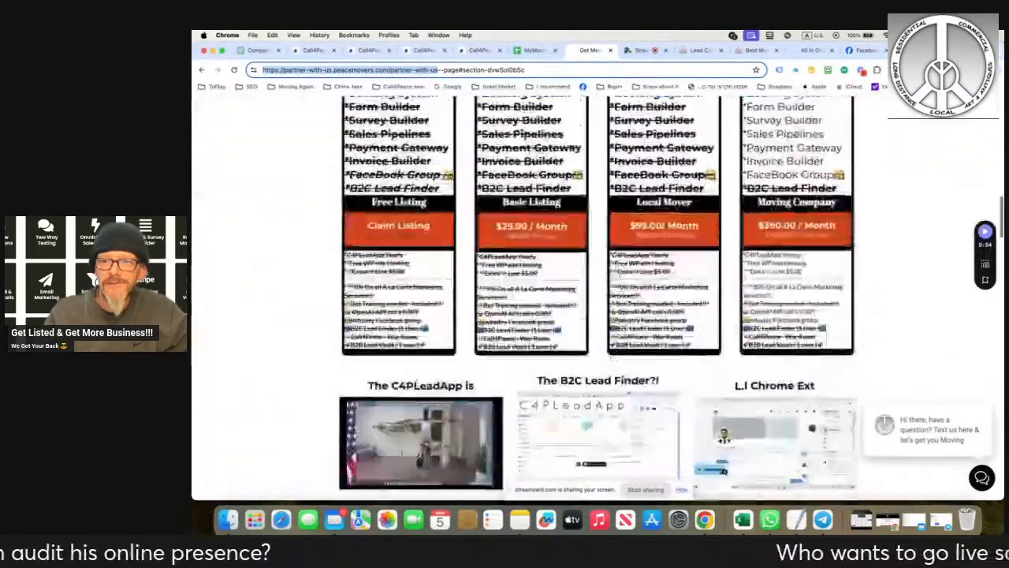
{"action": "scroll", "coordinate": [598, 300], "scroll_direction": "up", "scroll_amount": 5}
{"action": "scroll", "coordinate": [812, 189], "scroll_direction": "up", "scroll_amount": 8}
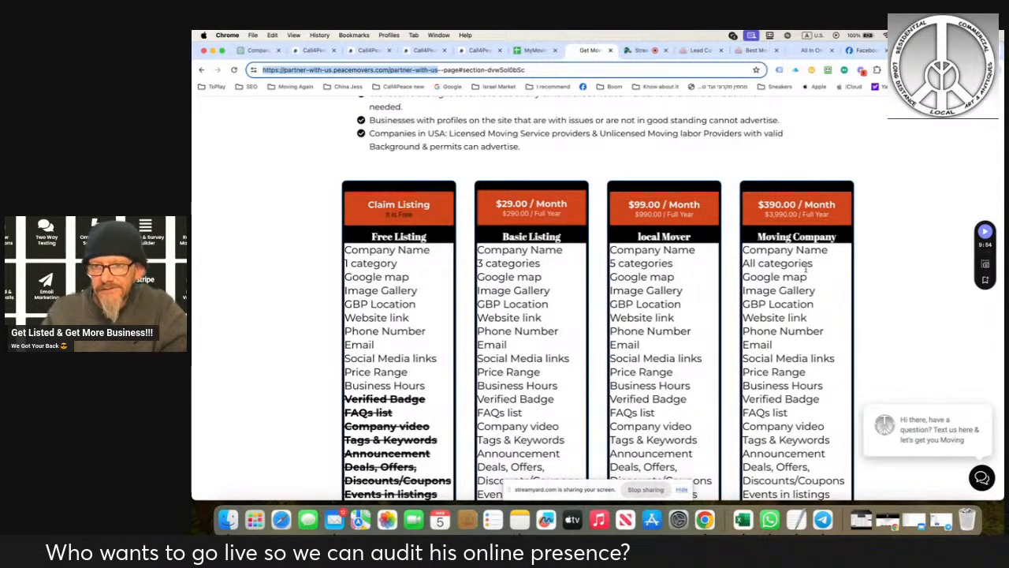
{"action": "scroll", "coordinate": [812, 273], "scroll_direction": "down", "scroll_amount": 3}
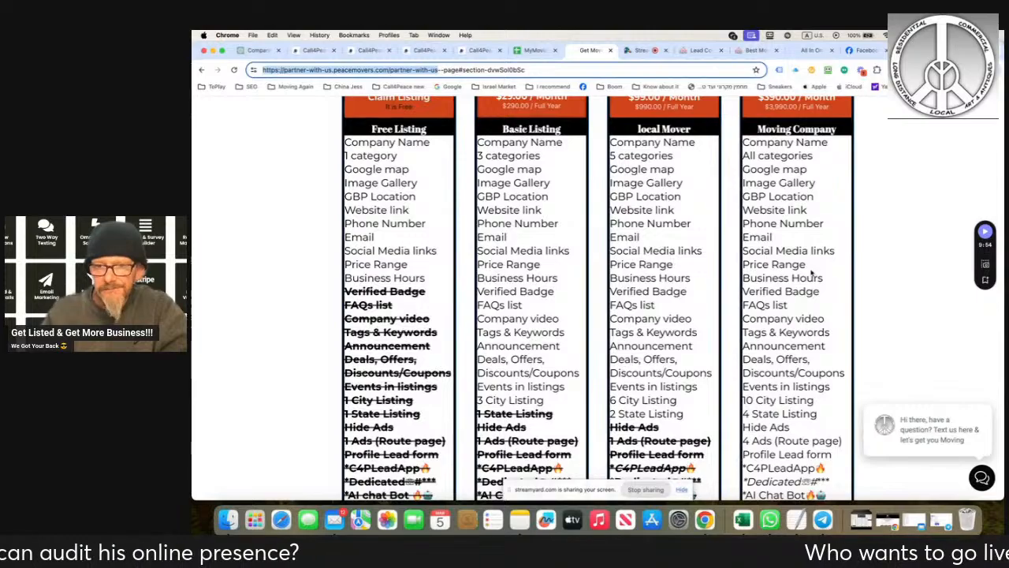
{"action": "scroll", "coordinate": [811, 272], "scroll_direction": "down", "scroll_amount": 7}
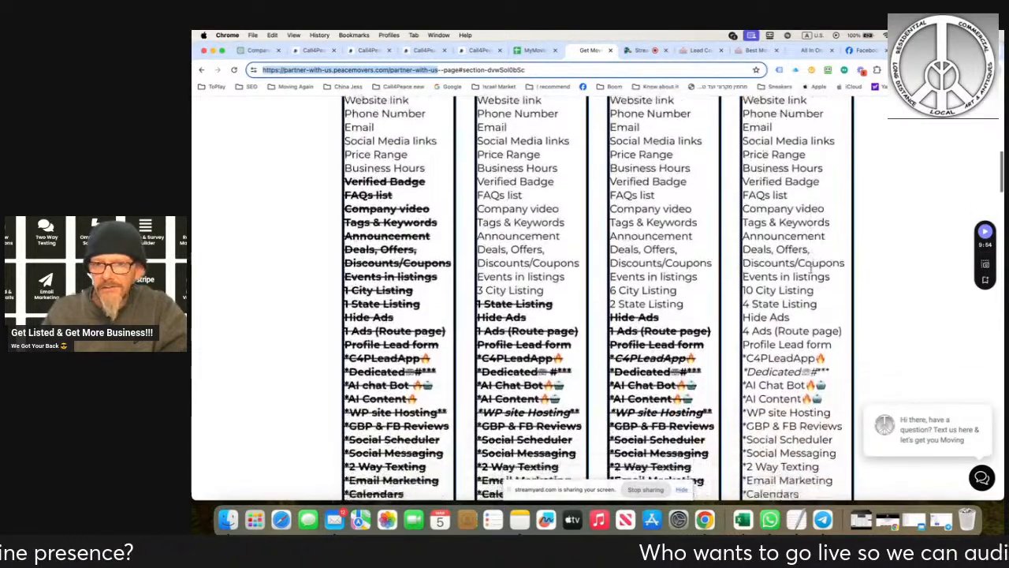
{"action": "scroll", "coordinate": [812, 272], "scroll_direction": "down", "scroll_amount": 12}
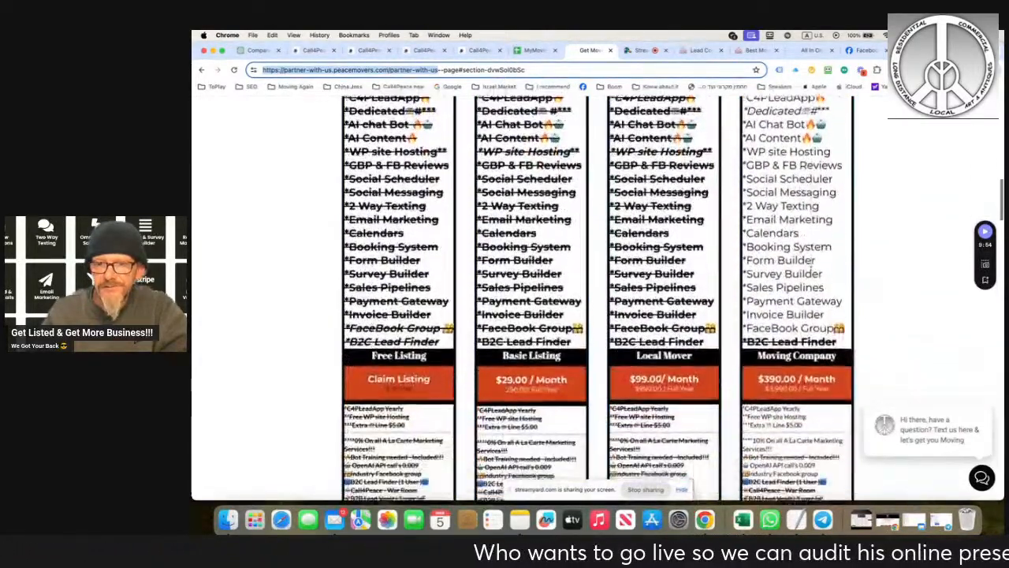
{"action": "scroll", "coordinate": [811, 272], "scroll_direction": "down", "scroll_amount": 10}
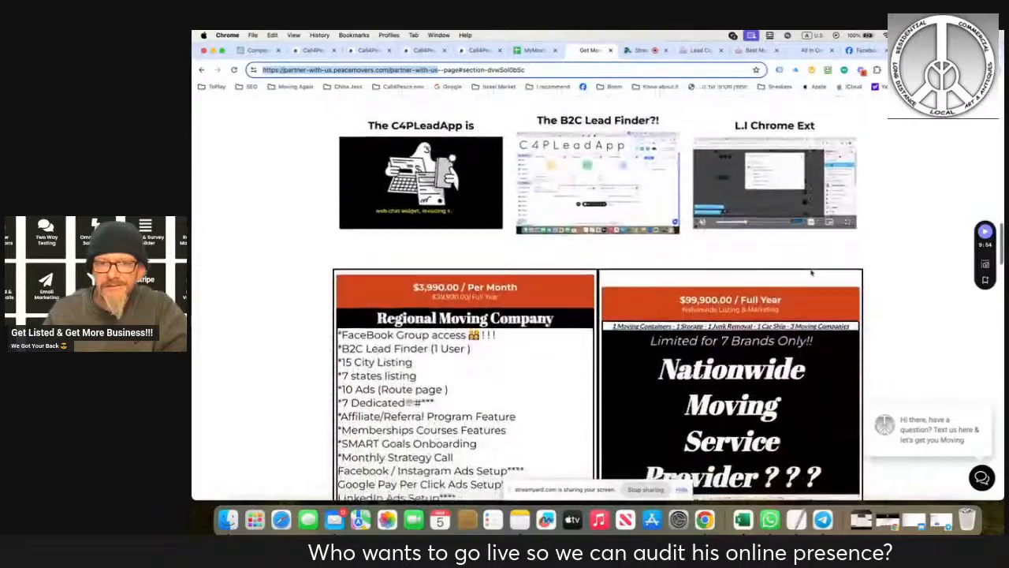
{"action": "scroll", "coordinate": [812, 272], "scroll_direction": "down", "scroll_amount": 1}
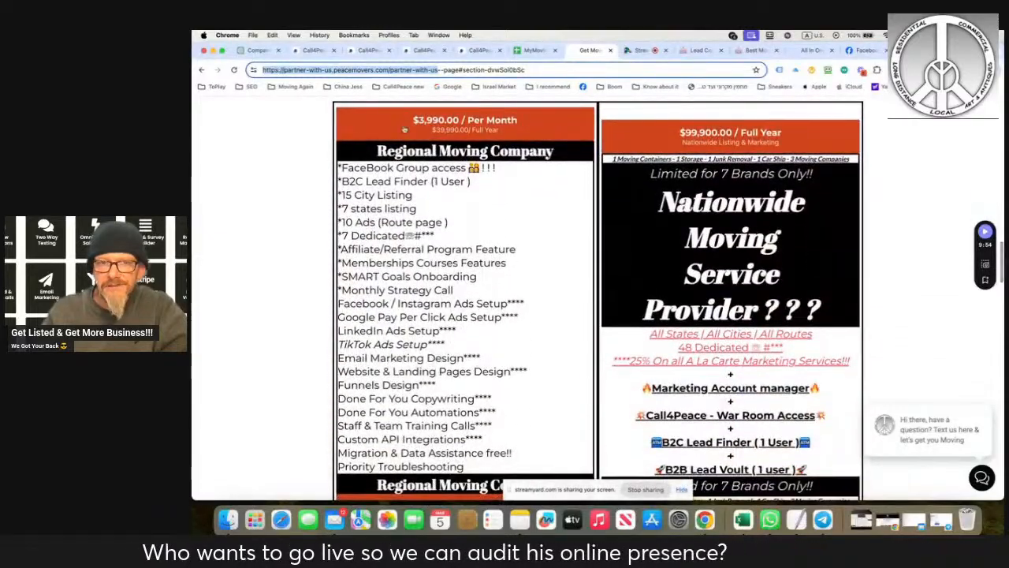
{"action": "scroll", "coordinate": [659, 200], "scroll_direction": "up", "scroll_amount": 20}
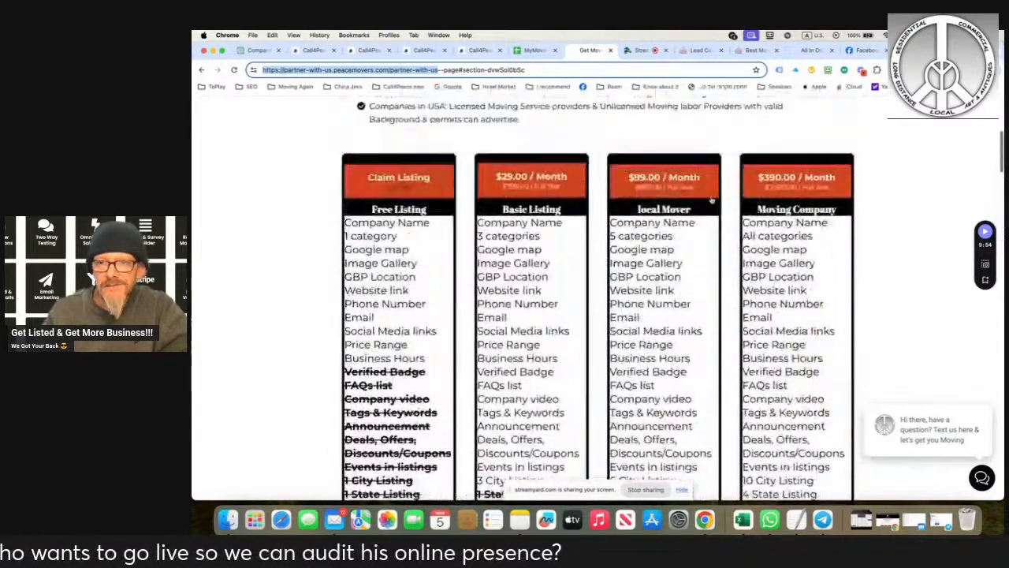
{"action": "scroll", "coordinate": [712, 201], "scroll_direction": "down", "scroll_amount": 10}
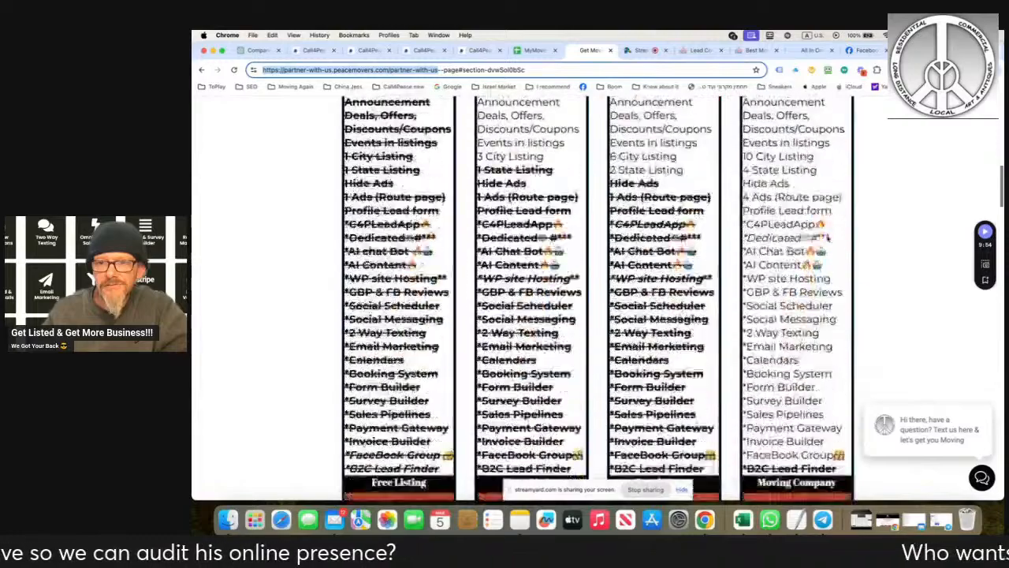
{"action": "scroll", "coordinate": [599, 299], "scroll_direction": "down", "scroll_amount": 4}
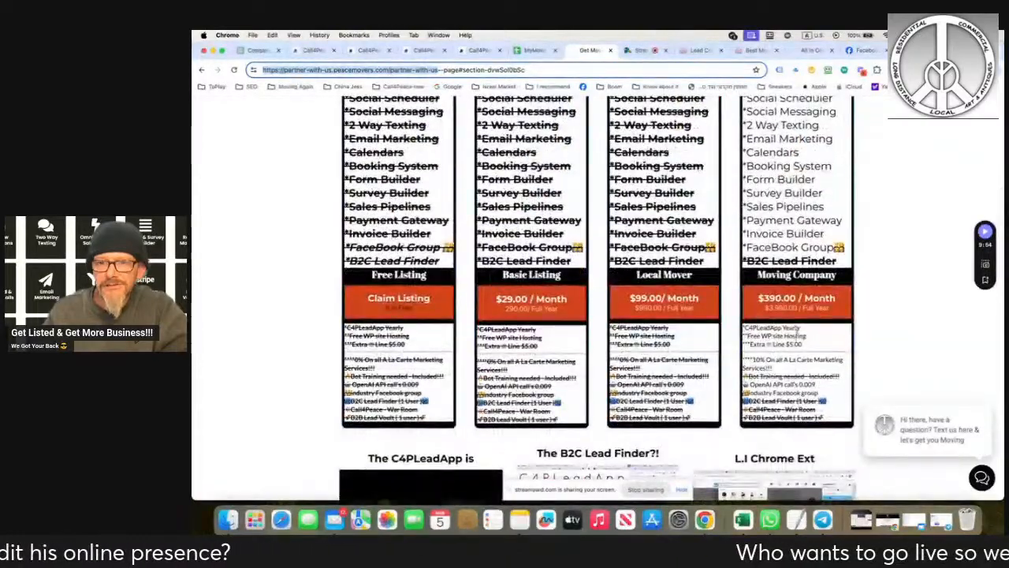
{"action": "scroll", "coordinate": [798, 330], "scroll_direction": "up", "scroll_amount": 8}
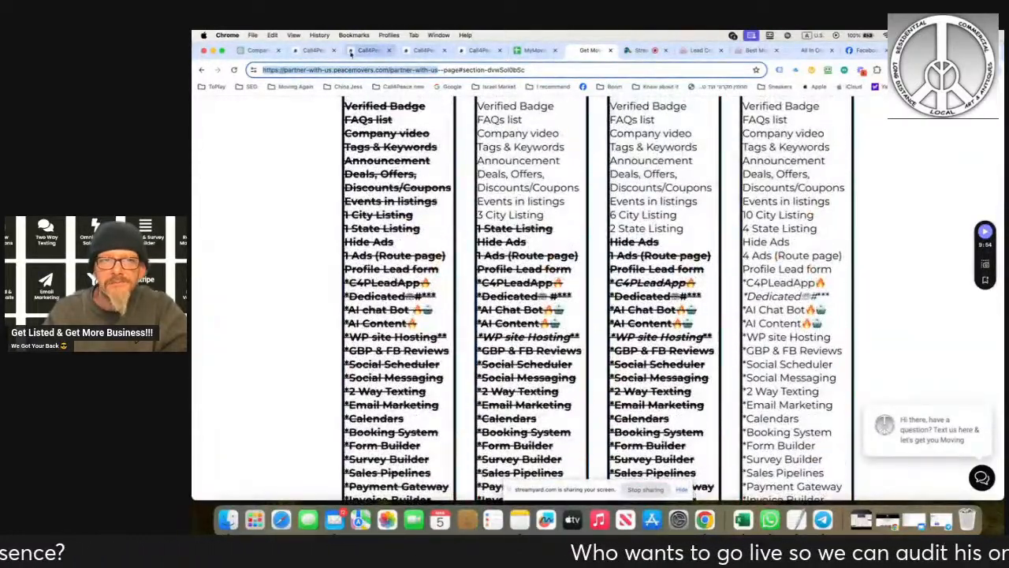
- Switch to Facebook and look through the intro and posts on the Peace Movers profile
{"action": "left_click", "coordinate": [317, 51]}
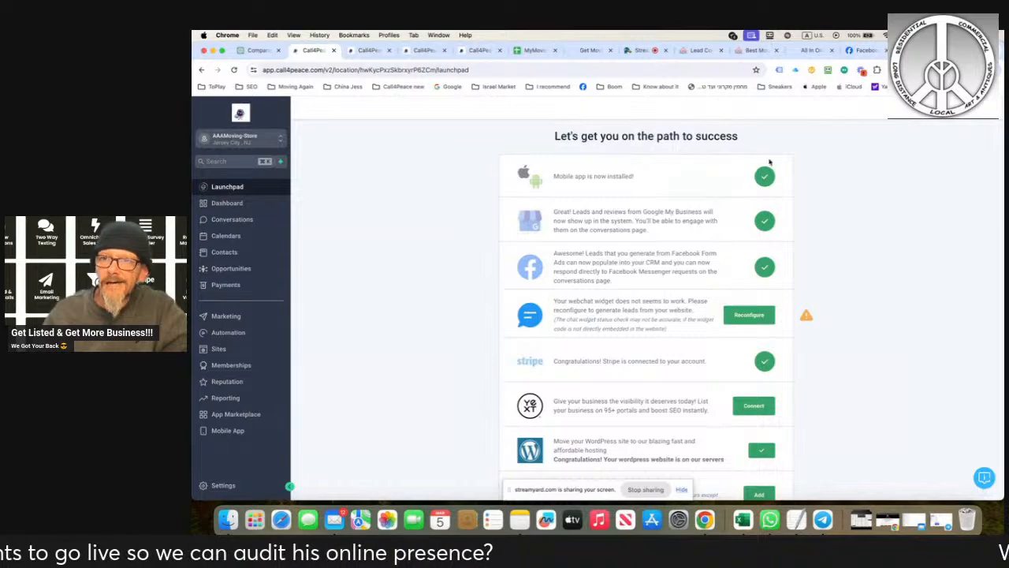
{"action": "left_click", "coordinate": [865, 50]}
{"action": "scroll", "coordinate": [676, 282], "scroll_direction": "down", "scroll_amount": 3}
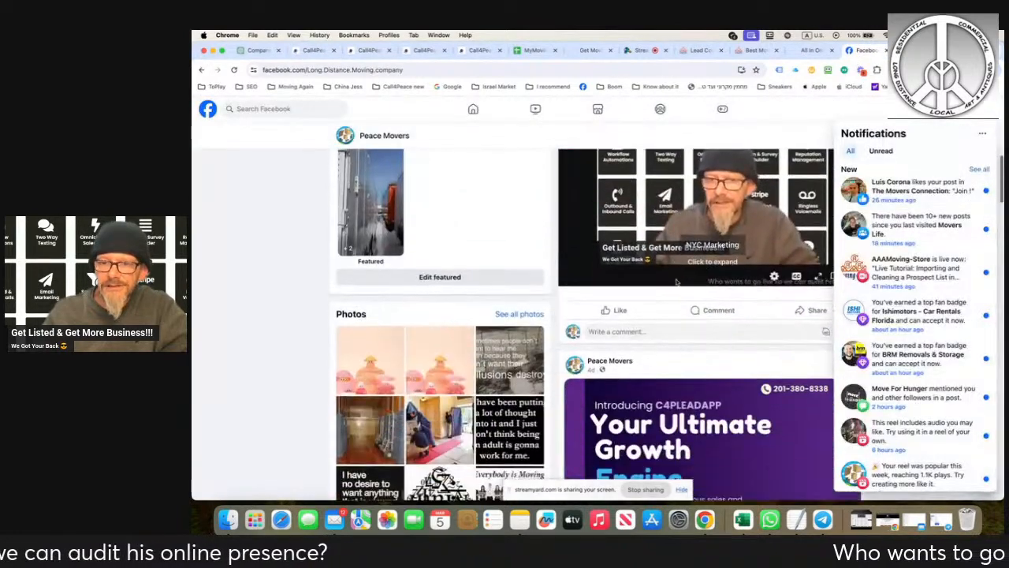
{"action": "scroll", "coordinate": [676, 282], "scroll_direction": "down", "scroll_amount": 3}
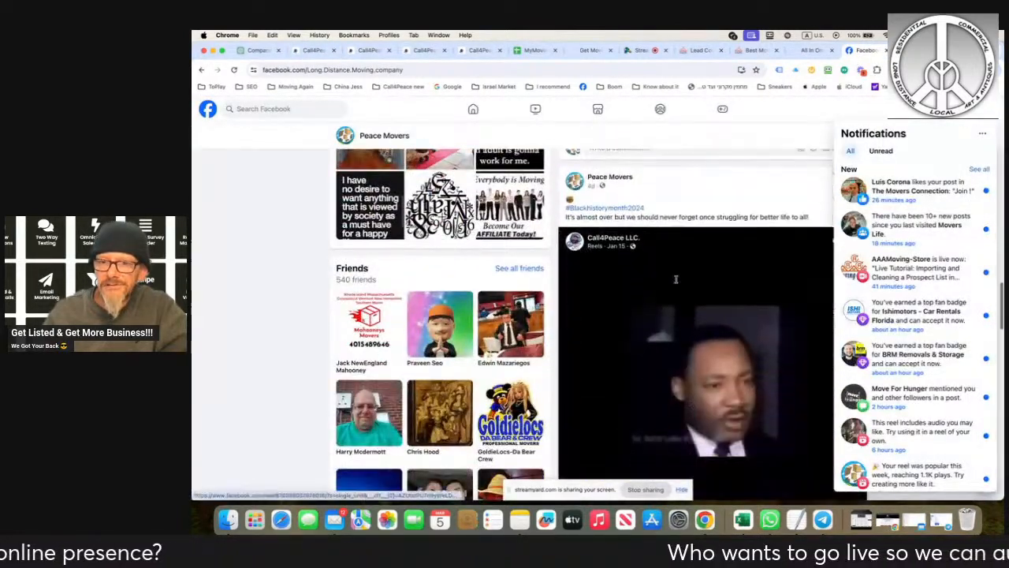
{"action": "scroll", "coordinate": [675, 280], "scroll_direction": "up", "scroll_amount": 5}
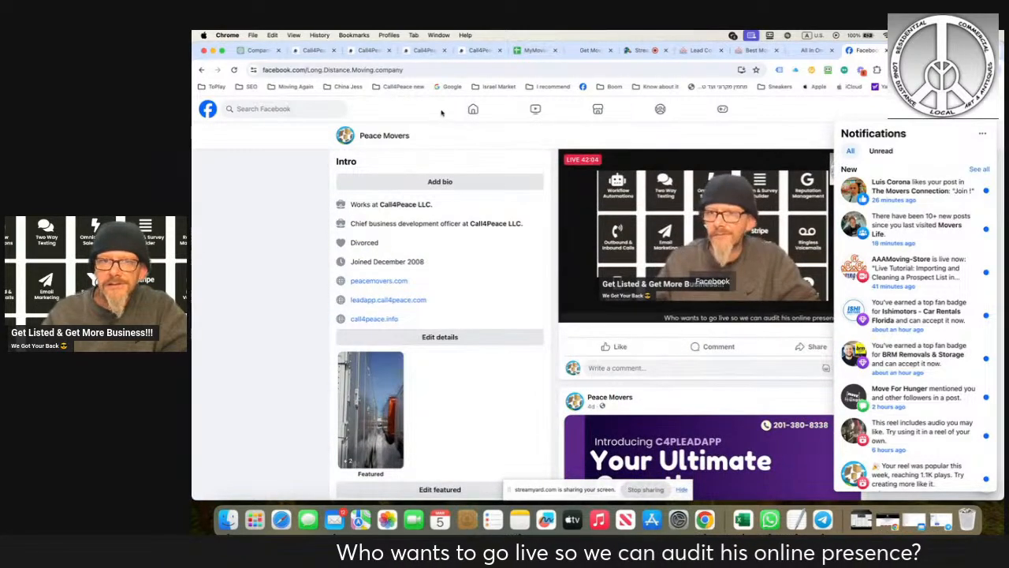
- Give the Call4Peace LLC. live tutorial post in the Facebook home feed a Love reaction
{"action": "left_click", "coordinate": [473, 108]}
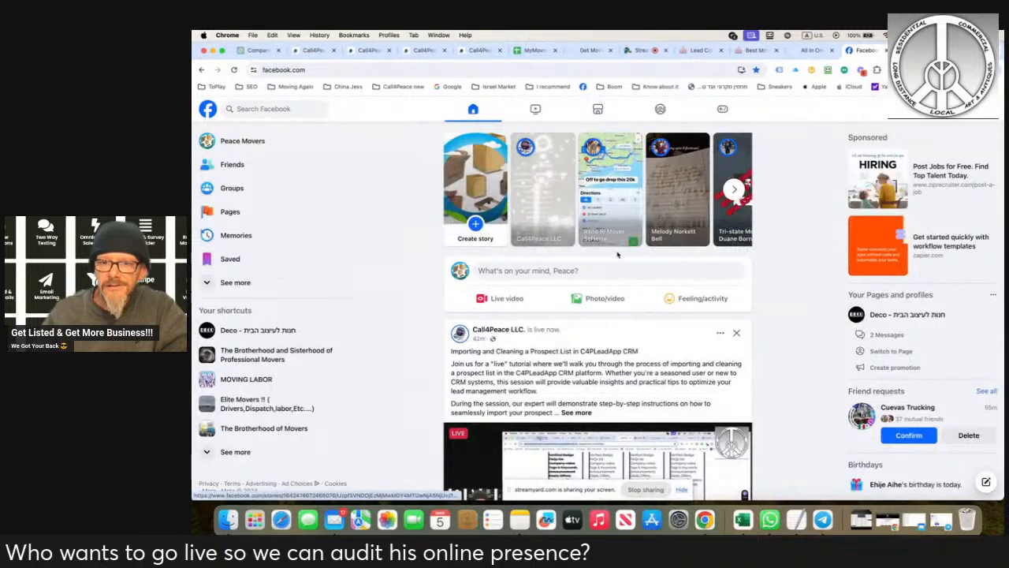
{"action": "scroll", "coordinate": [623, 269], "scroll_direction": "down", "scroll_amount": 7}
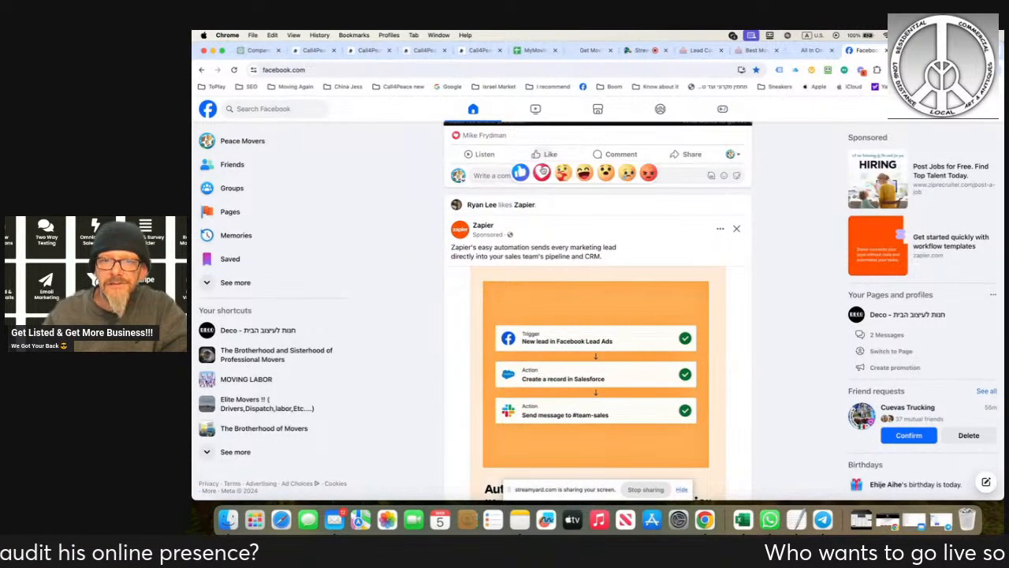
{"action": "left_click", "coordinate": [544, 167]}
{"action": "scroll", "coordinate": [678, 219], "scroll_direction": "down", "scroll_amount": 10}
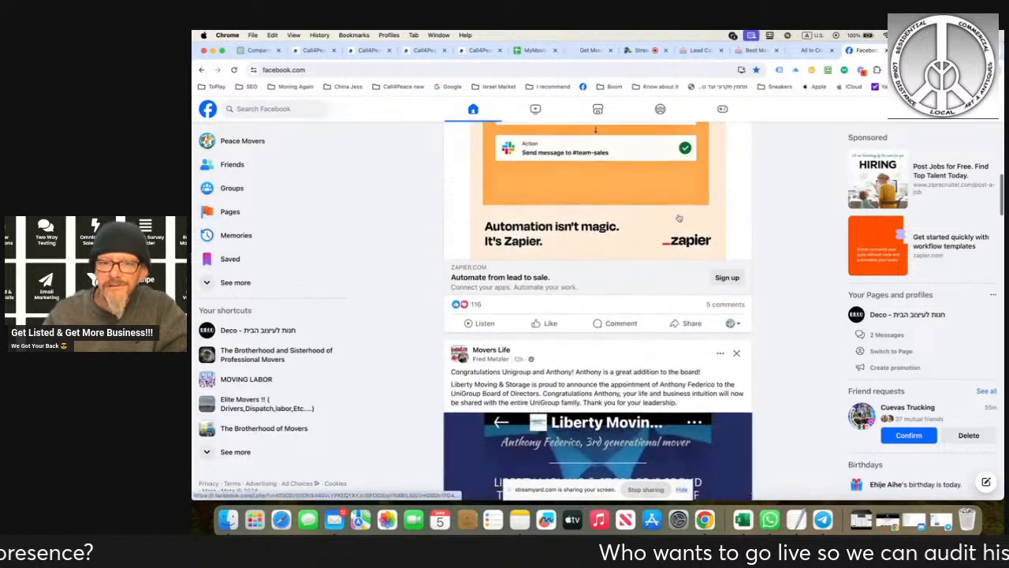
- Return to the Peace Movers profile and view its reels
{"action": "left_click", "coordinate": [251, 142]}
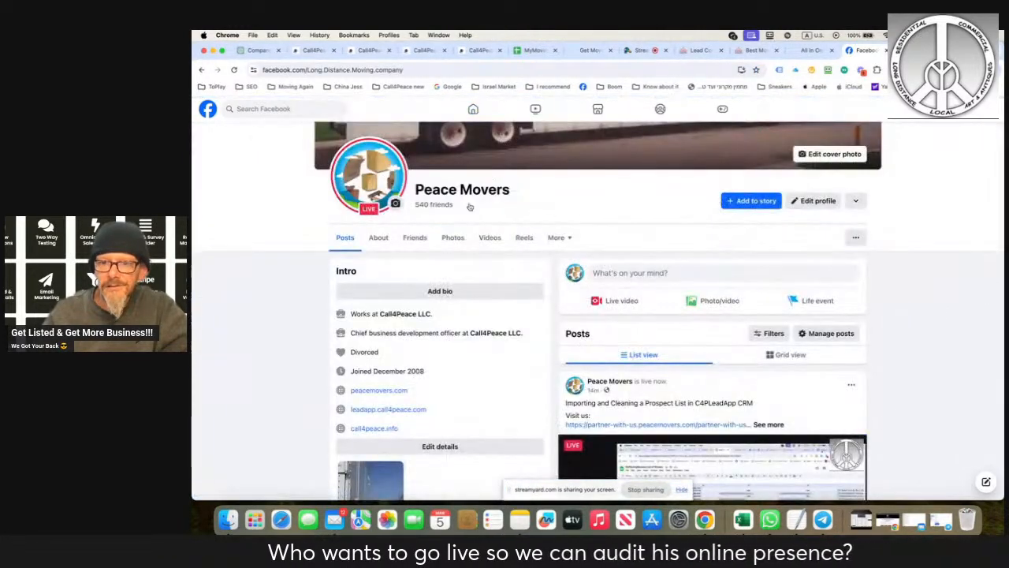
{"action": "scroll", "coordinate": [761, 253], "scroll_direction": "down", "scroll_amount": 5}
{"action": "scroll", "coordinate": [762, 252], "scroll_direction": "up", "scroll_amount": 7}
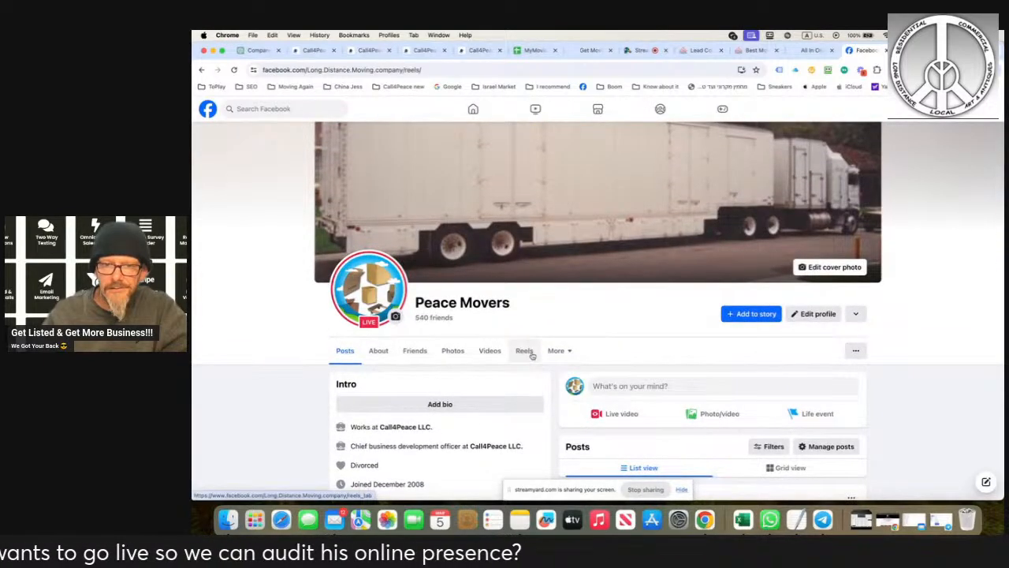
{"action": "left_click", "coordinate": [528, 353]}
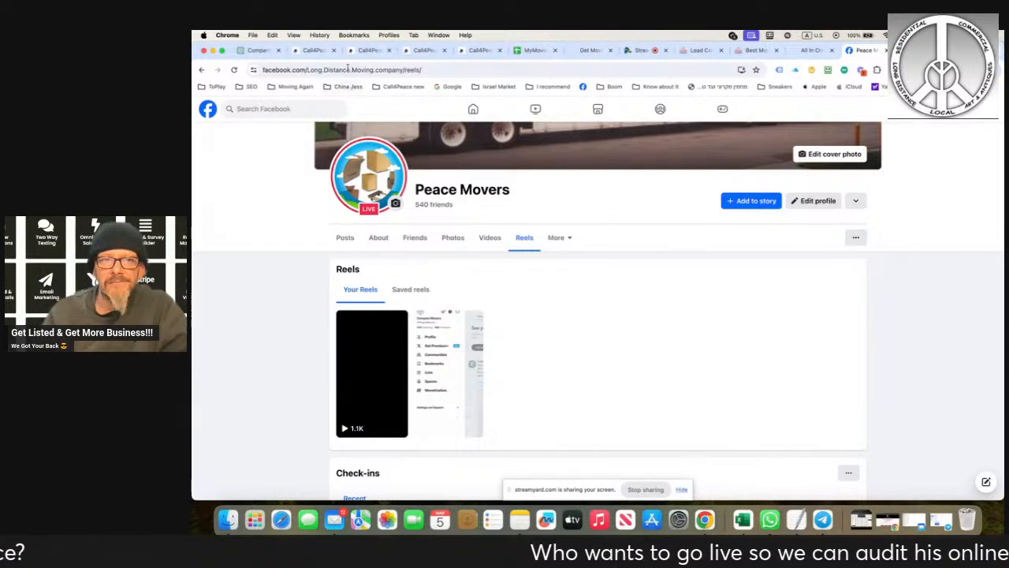
- Check the AAAMoving-Store website and its LeadConnector plugin page, and reload the store's CRM launchpad
{"action": "left_click", "coordinate": [315, 49]}
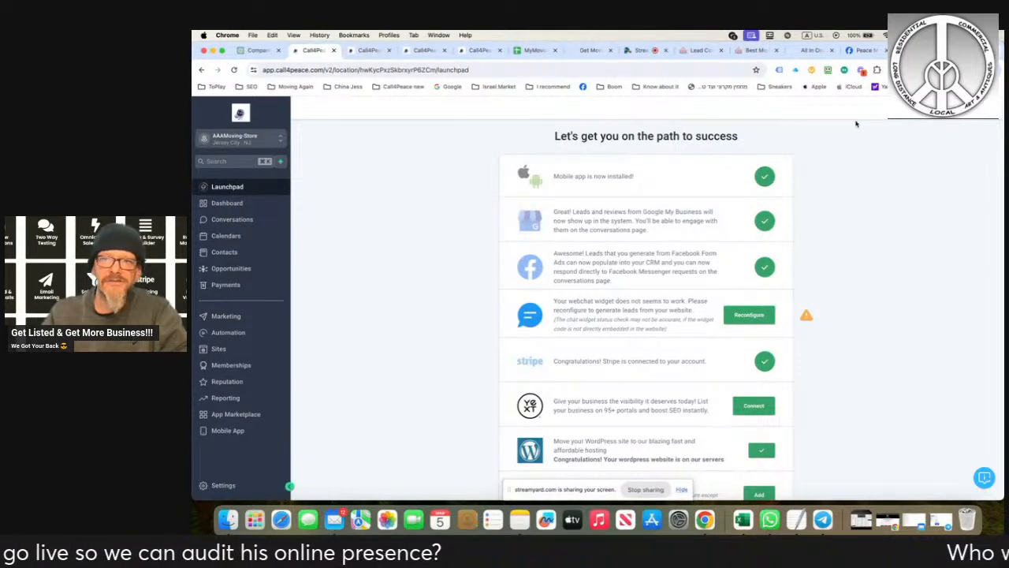
{"action": "left_click", "coordinate": [700, 50]}
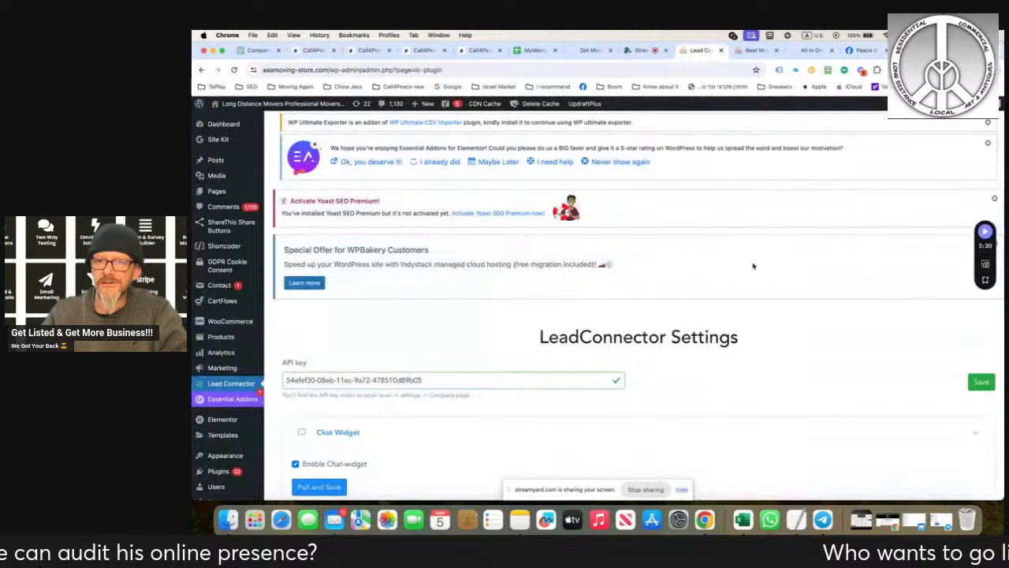
{"action": "left_click", "coordinate": [750, 50]}
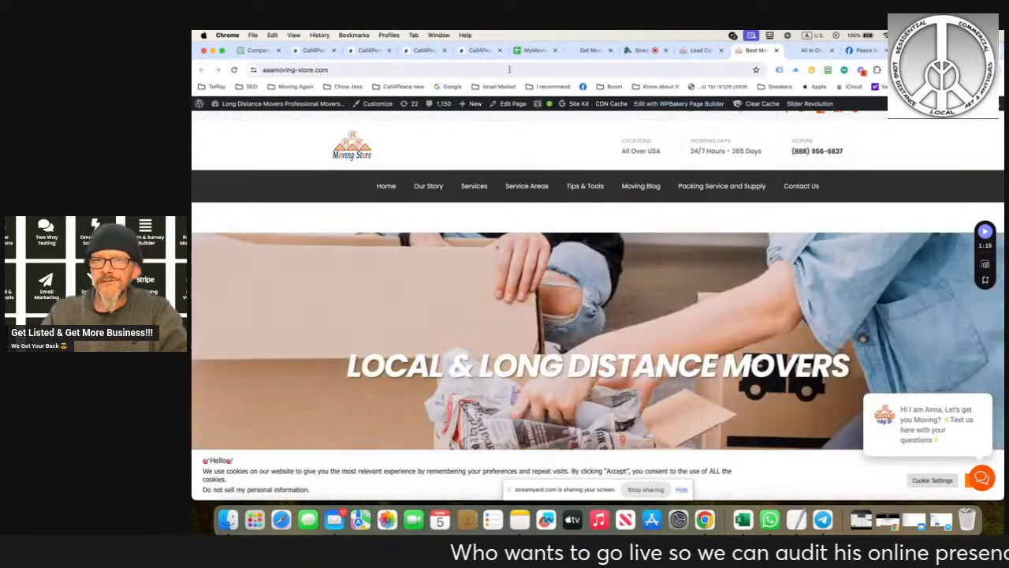
{"action": "left_click", "coordinate": [314, 51]}
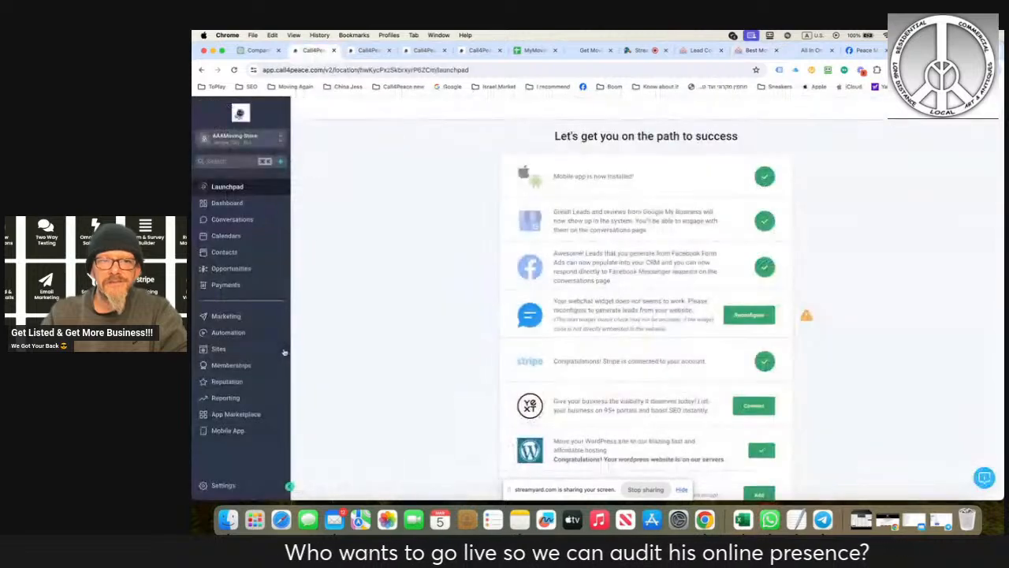
{"action": "left_click", "coordinate": [233, 70]}
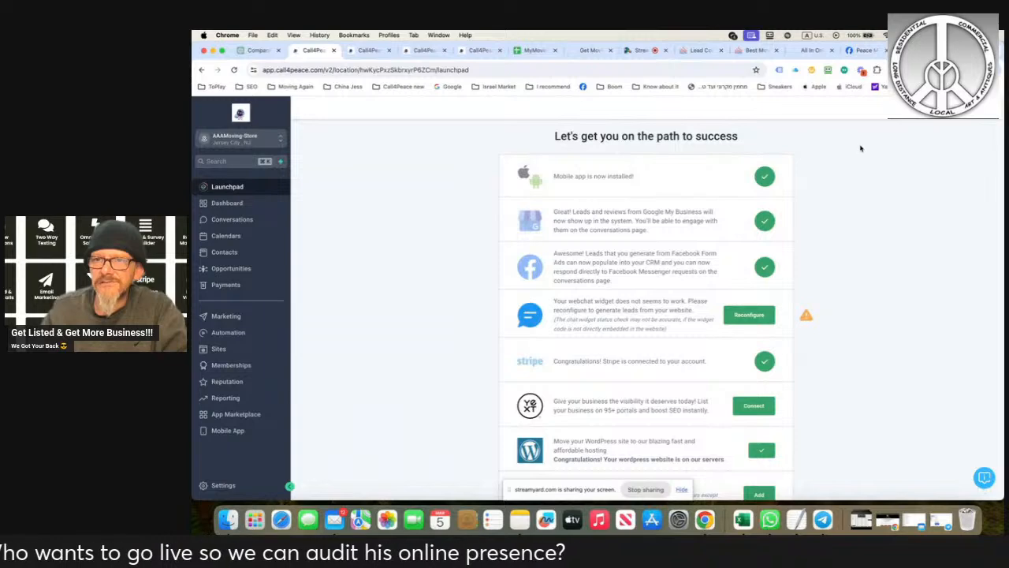
- Reopen the Lead Connector settings in the AAAMoving-Store WordPress admin and review the Chat Widget options
{"action": "left_click", "coordinate": [700, 51]}
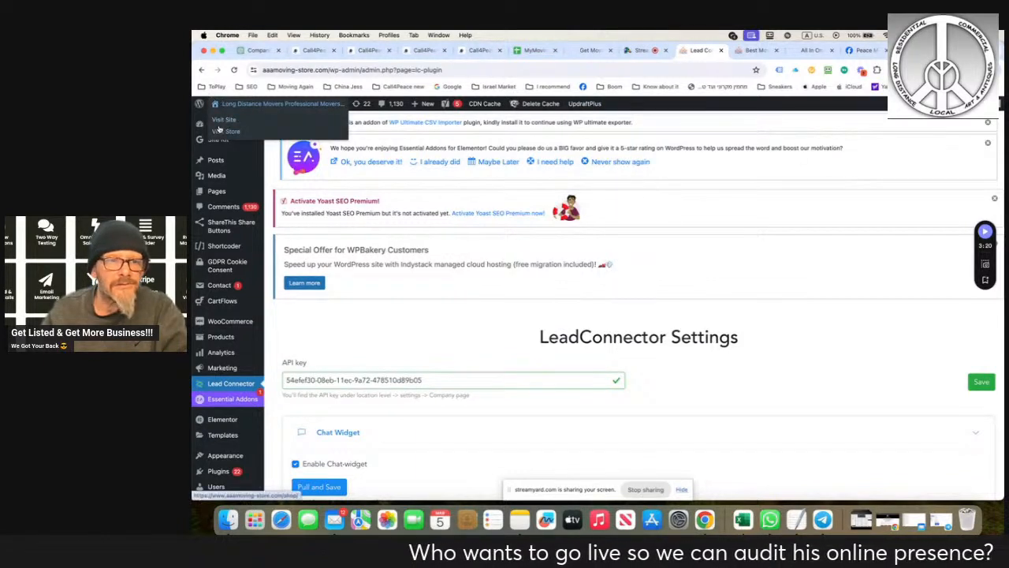
{"action": "left_click", "coordinate": [216, 386]}
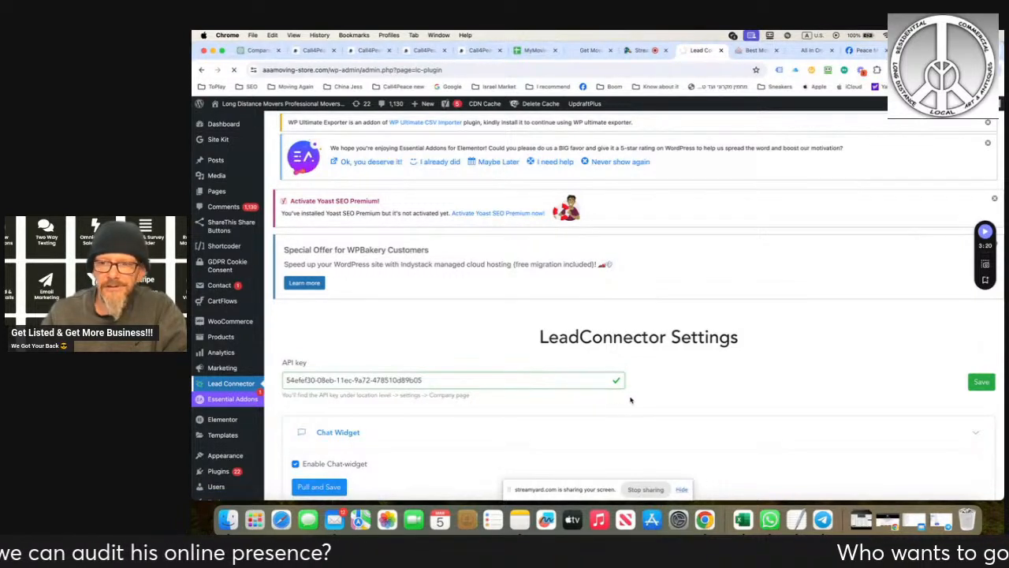
{"action": "scroll", "coordinate": [633, 400], "scroll_direction": "down", "scroll_amount": 4}
{"action": "scroll", "coordinate": [634, 400], "scroll_direction": "up", "scroll_amount": 3}
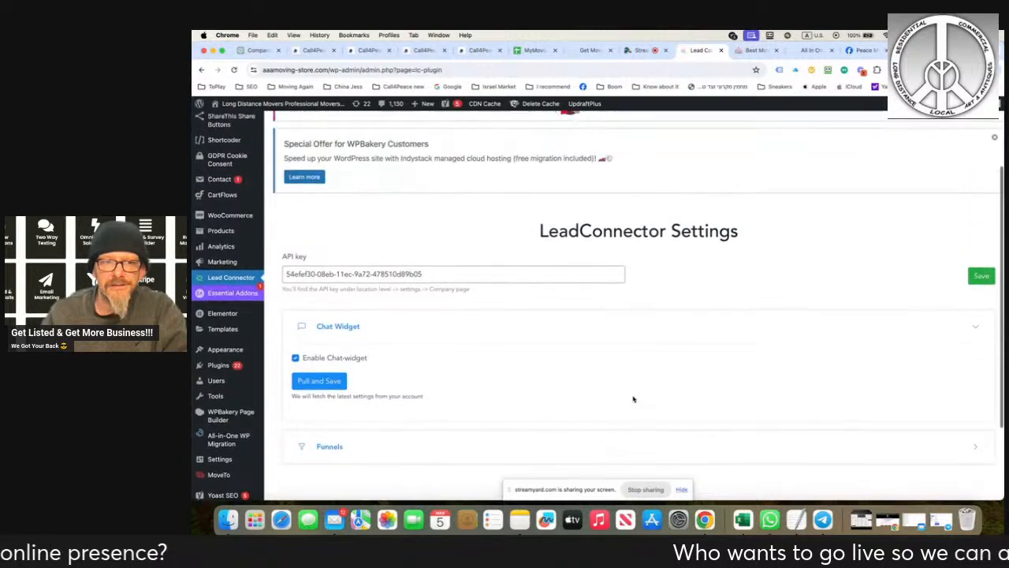
- Try to save the LeadConnector settings and pull the latest Chat Widget settings from the account
{"action": "left_click", "coordinate": [983, 303]}
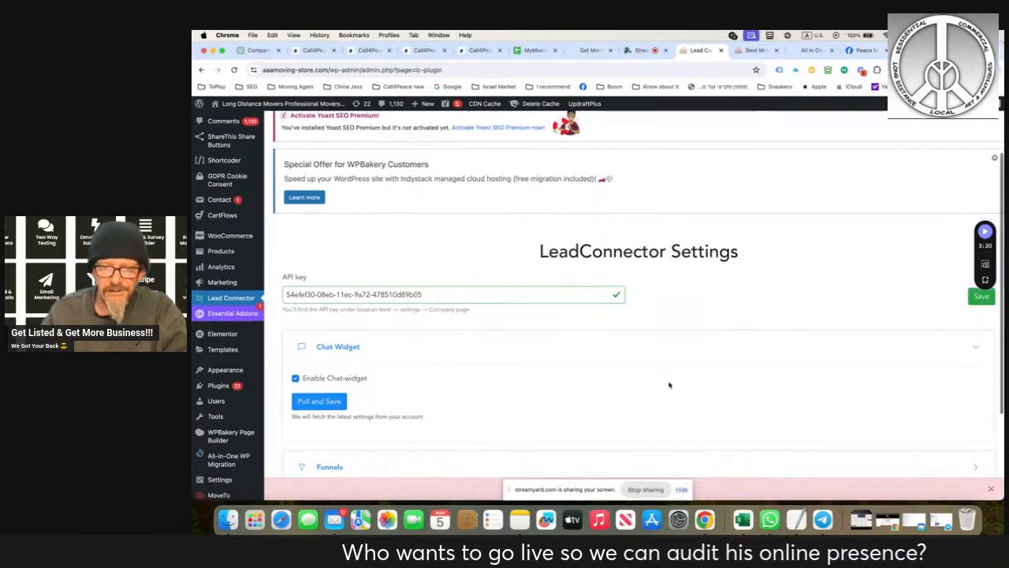
{"action": "scroll", "coordinate": [668, 386], "scroll_direction": "down", "scroll_amount": 2}
{"action": "left_click_drag", "start_coordinate": [579, 490], "coordinate": [464, 370]}
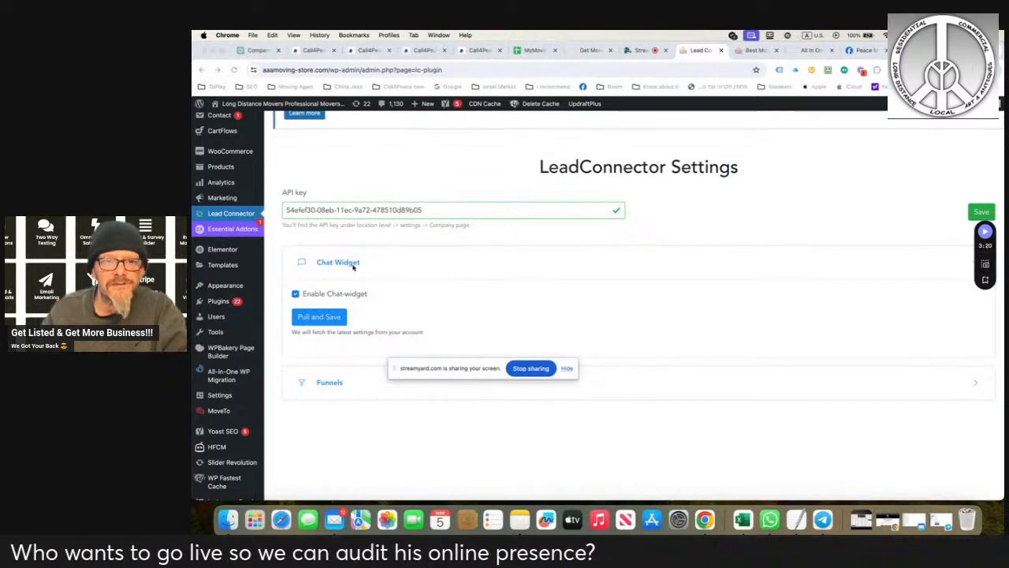
{"action": "left_click", "coordinate": [533, 290]}
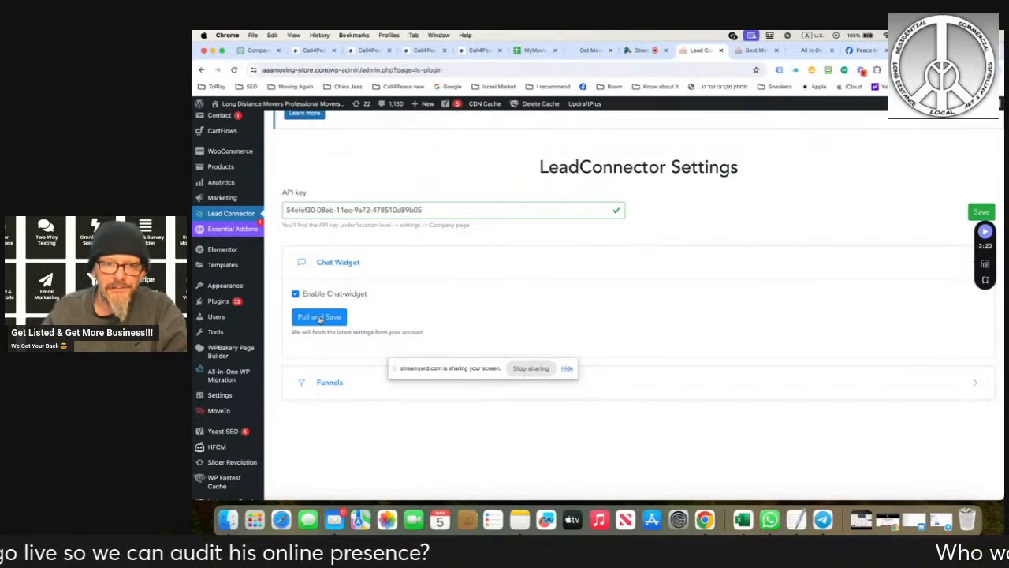
{"action": "left_click", "coordinate": [320, 318]}
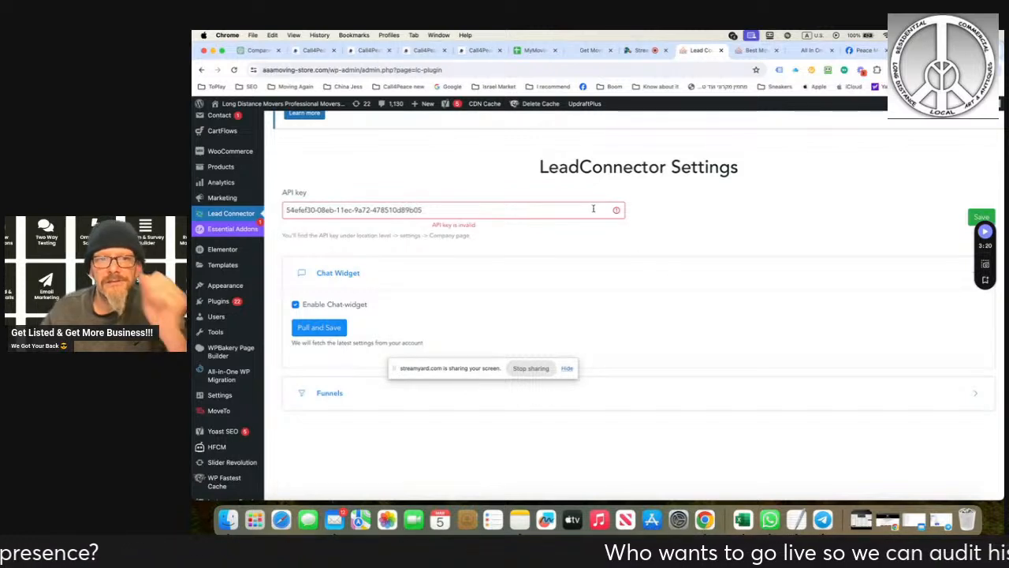
{"action": "scroll", "coordinate": [593, 209], "scroll_direction": "up", "scroll_amount": 1}
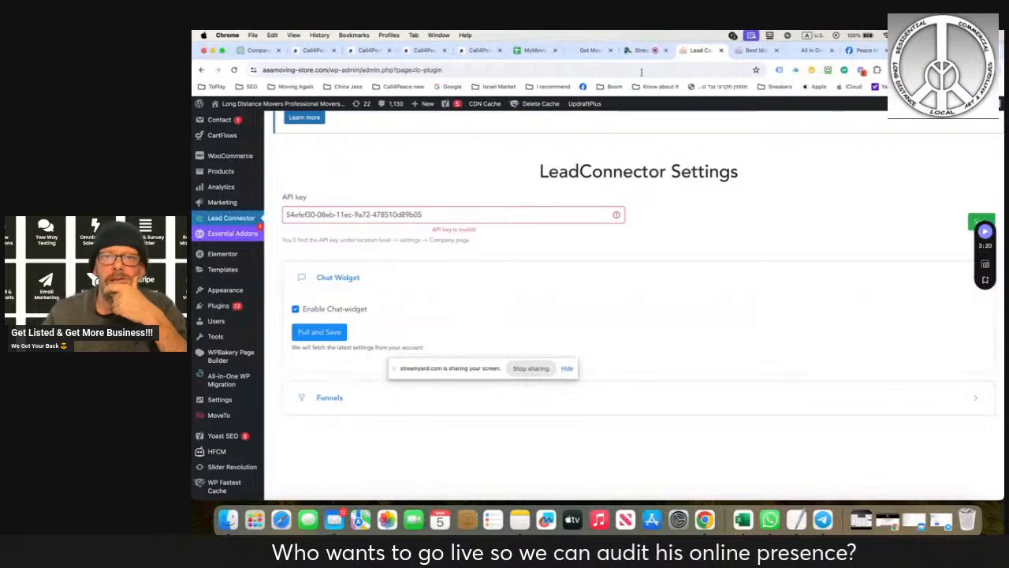
{"action": "left_click", "coordinate": [310, 54]}
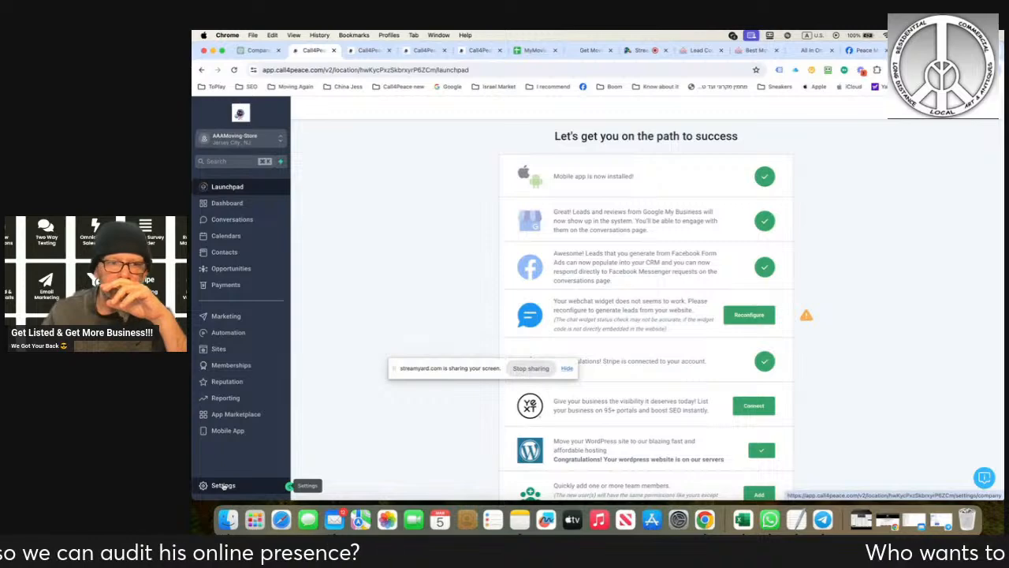
{"action": "left_click", "coordinate": [769, 319]}
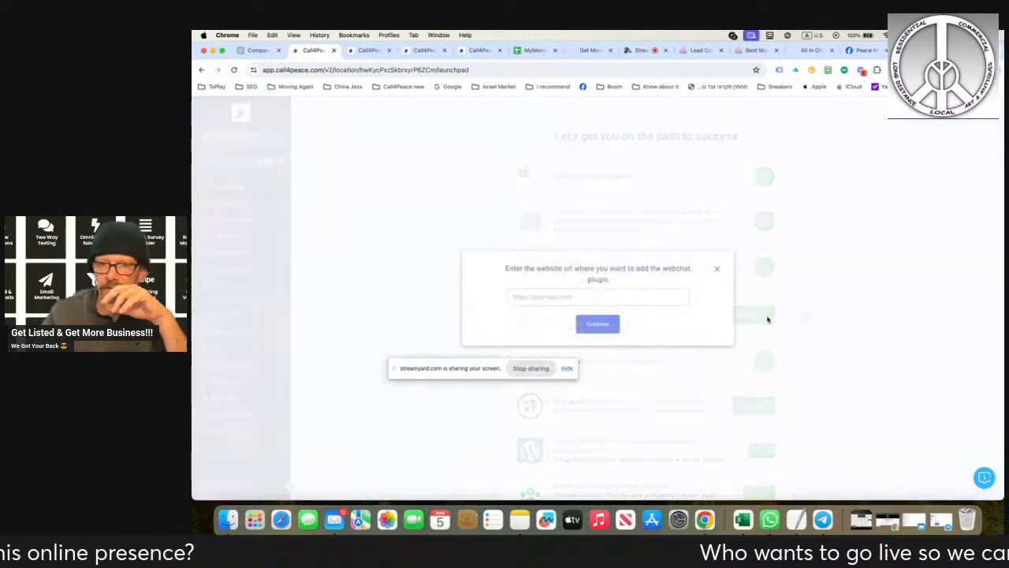
{"action": "left_click", "coordinate": [586, 297]}
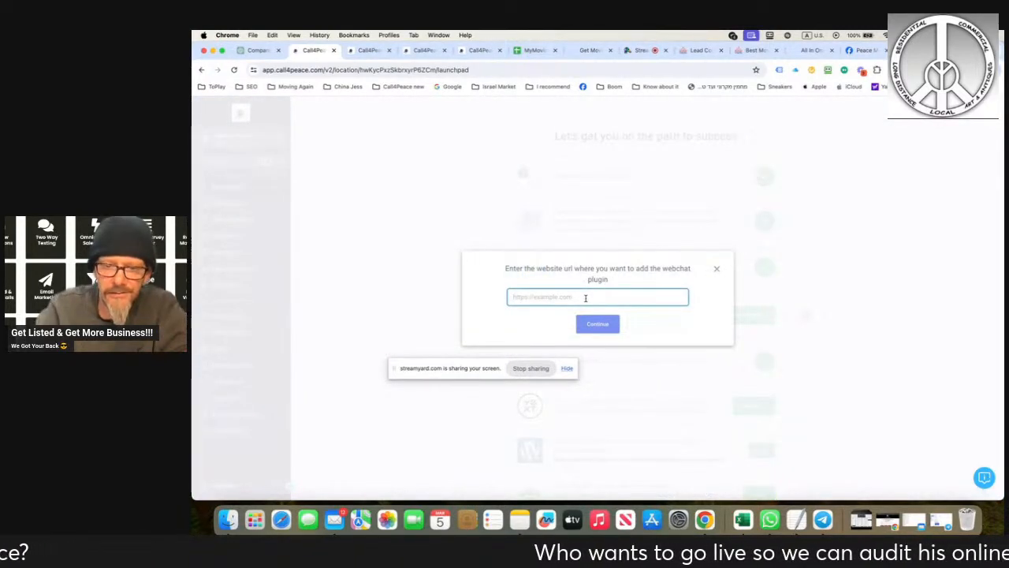
{"action": "type", "text": "https://"}
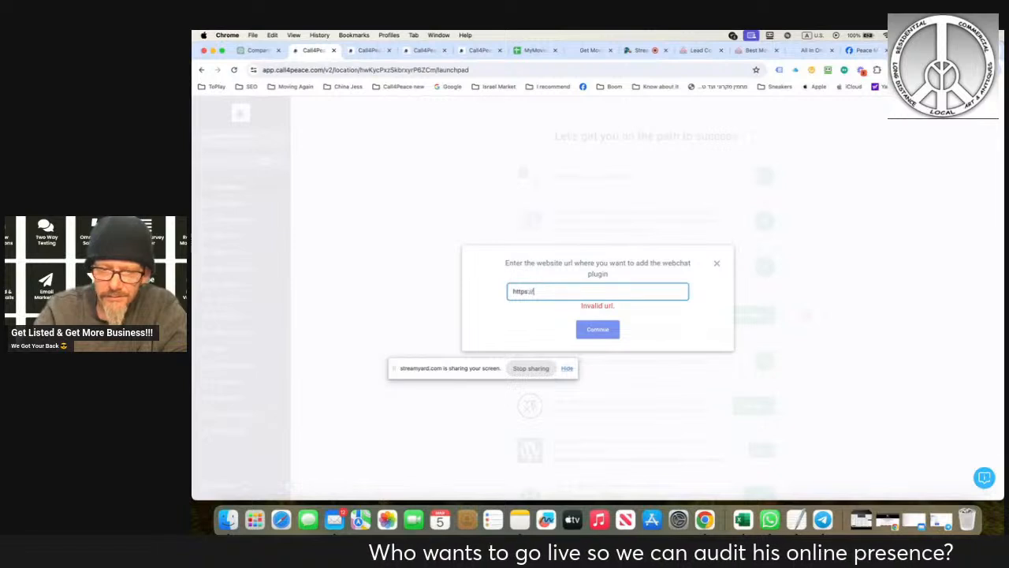
{"action": "type", "text": "aaamoving"}
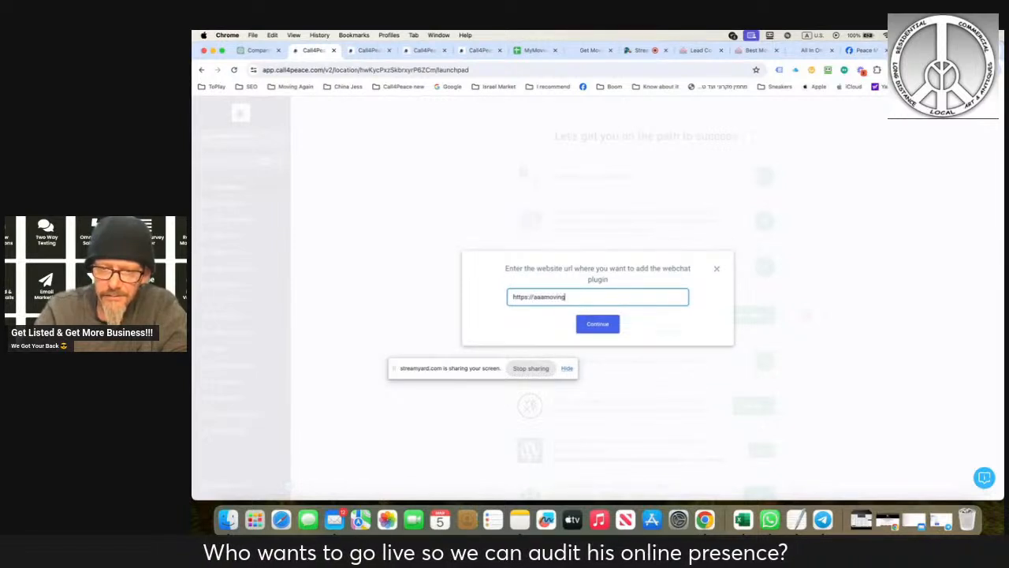
{"action": "type", "text": "-store.com"}
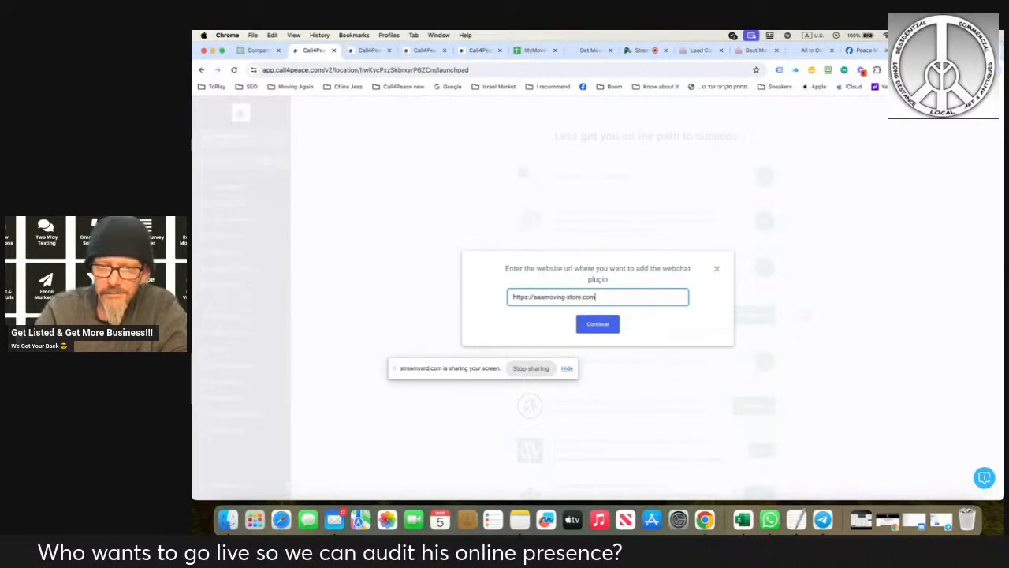
{"action": "left_click_drag", "start_coordinate": [450, 370], "coordinate": [344, 482]}
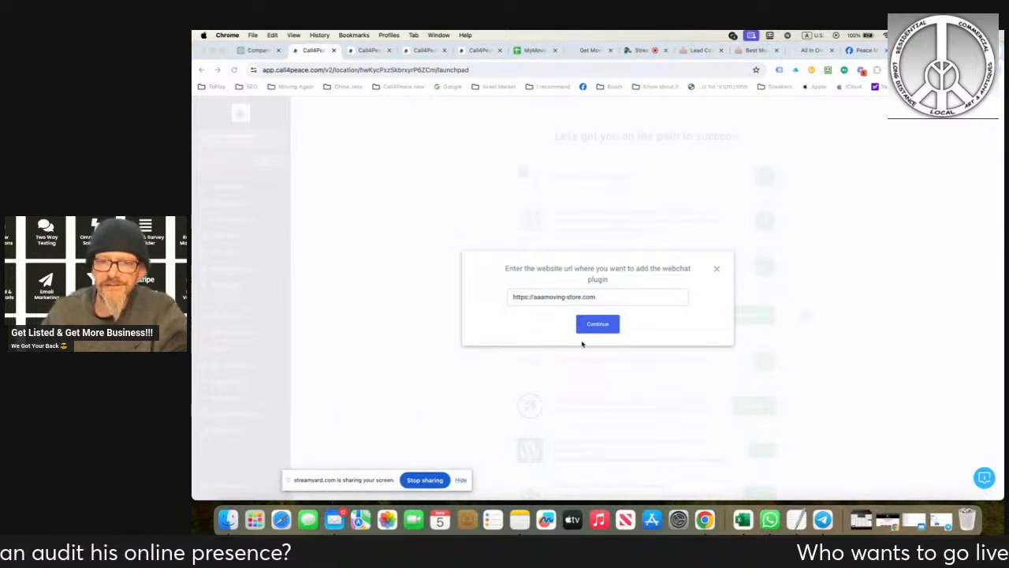
{"action": "left_click", "coordinate": [596, 328]}
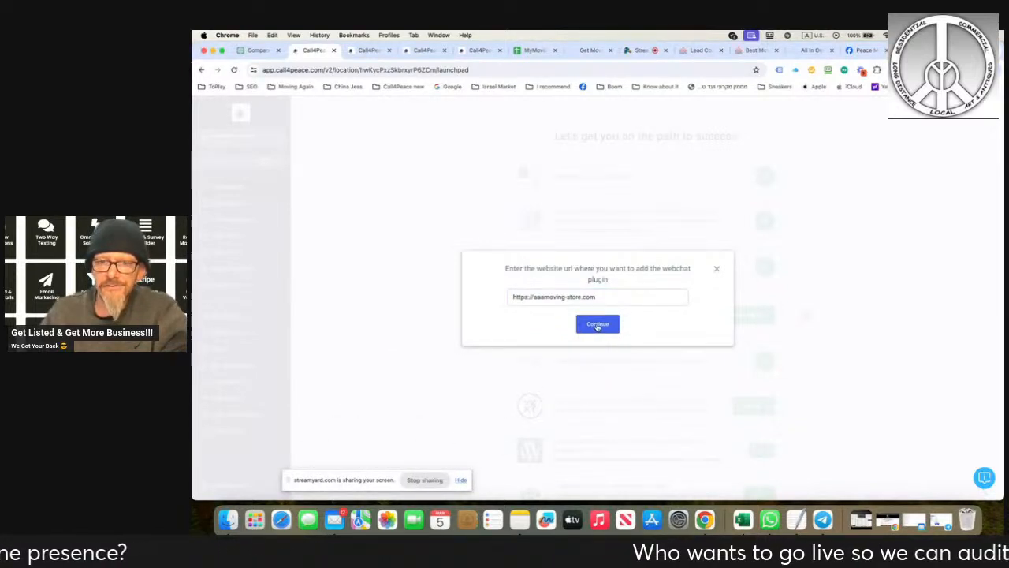
{"action": "left_click", "coordinate": [597, 326]}
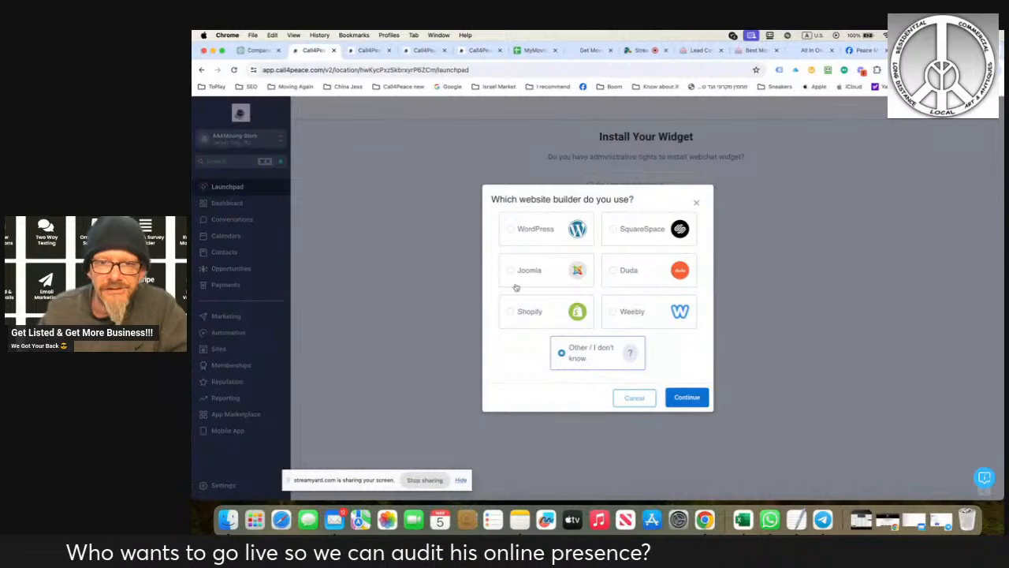
{"action": "left_click", "coordinate": [513, 230]}
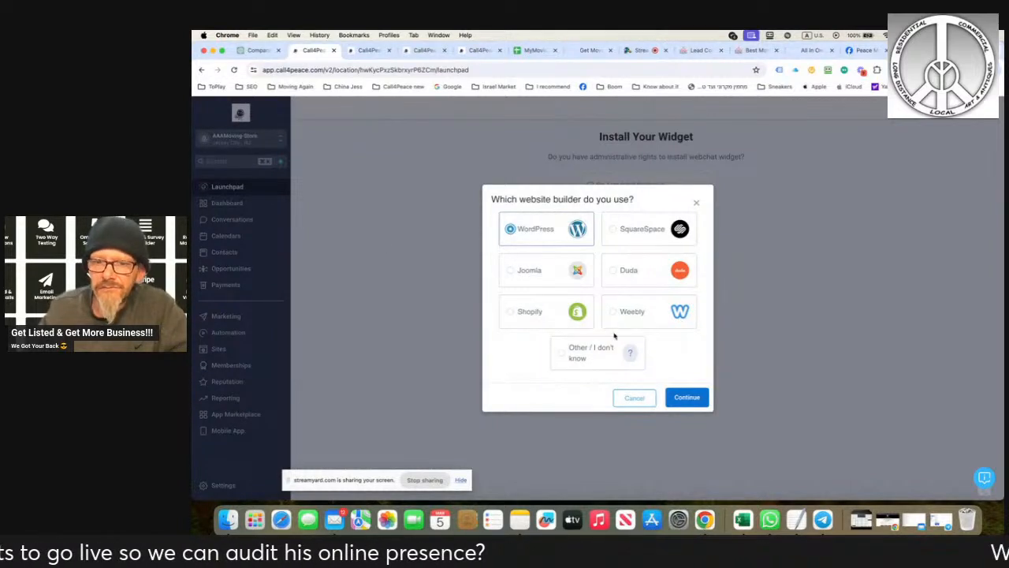
{"action": "left_click", "coordinate": [680, 396]}
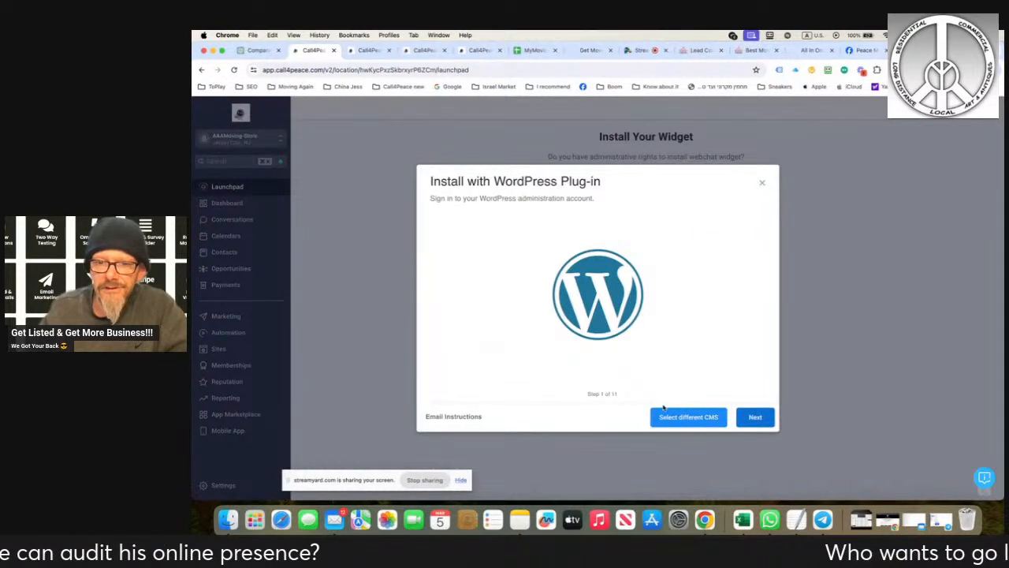
{"action": "left_click", "coordinate": [749, 416]}
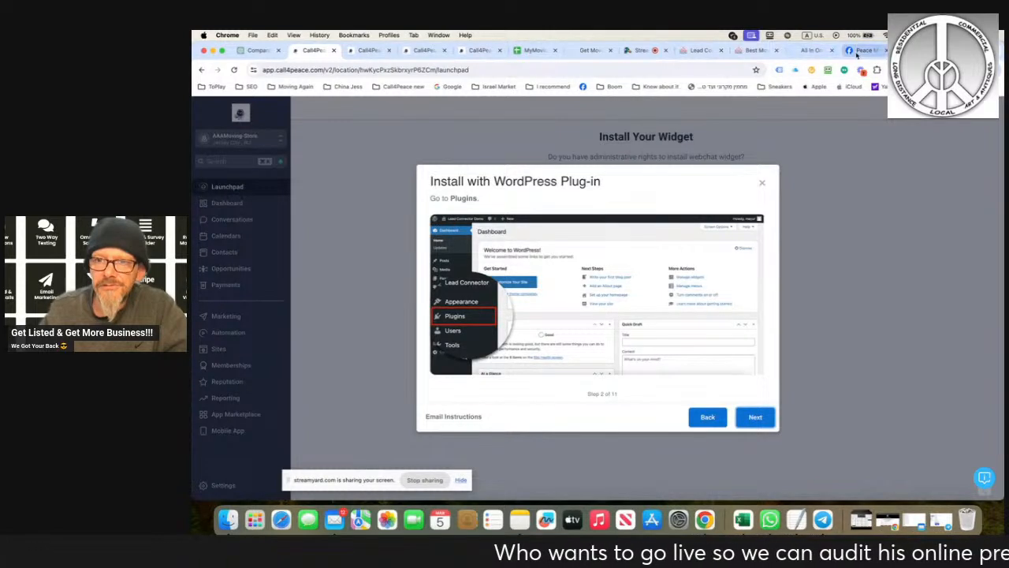
{"action": "left_click", "coordinate": [707, 416]}
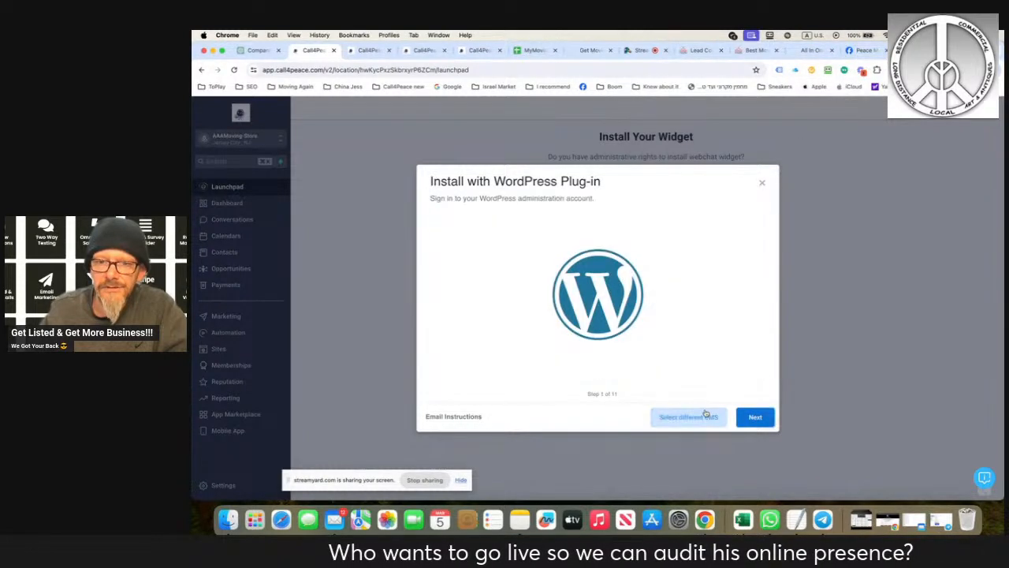
{"action": "left_click", "coordinate": [676, 420]}
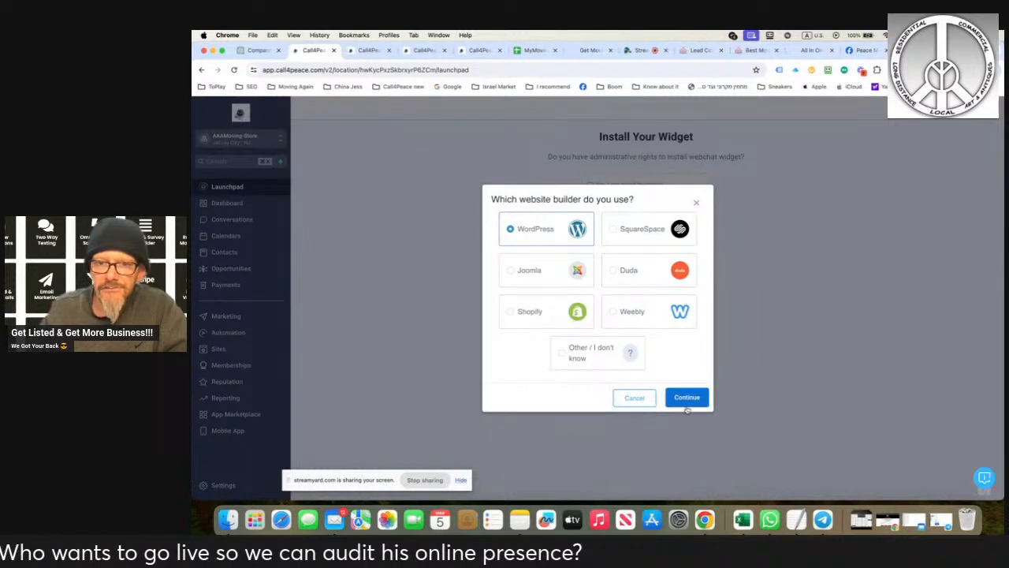
{"action": "left_click", "coordinate": [686, 399]}
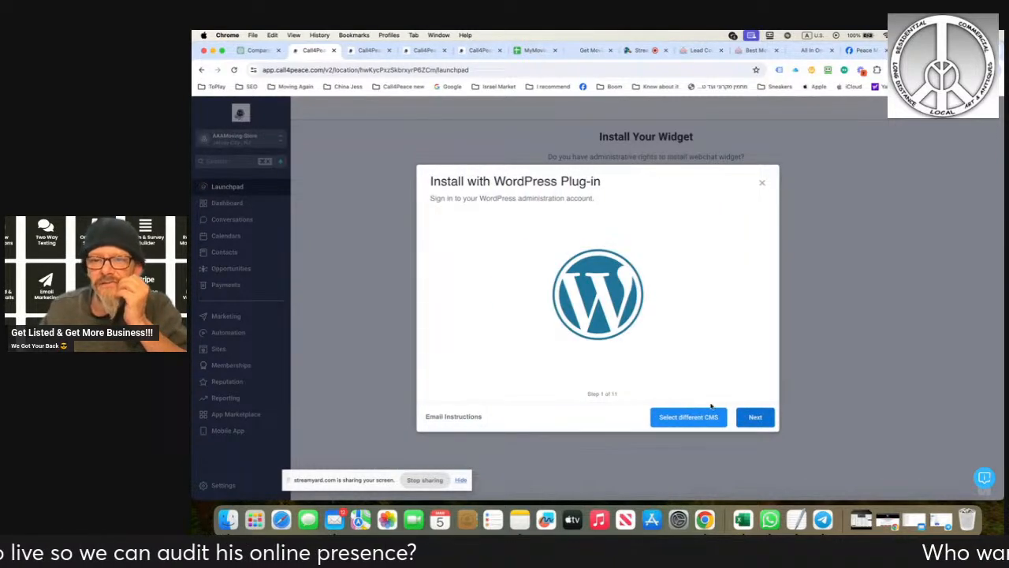
- Advance through the WordPress plug-in installation guide to the API key step and copy the API key
{"action": "left_click", "coordinate": [754, 418]}
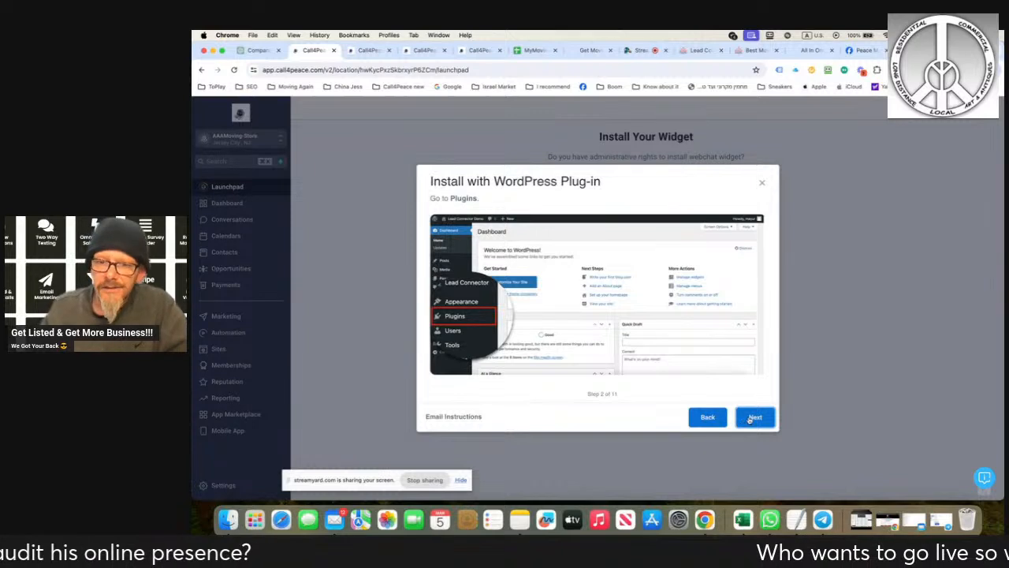
{"action": "left_click", "coordinate": [754, 417]}
{"action": "left_click", "coordinate": [755, 418]}
{"action": "left_click", "coordinate": [755, 418]}
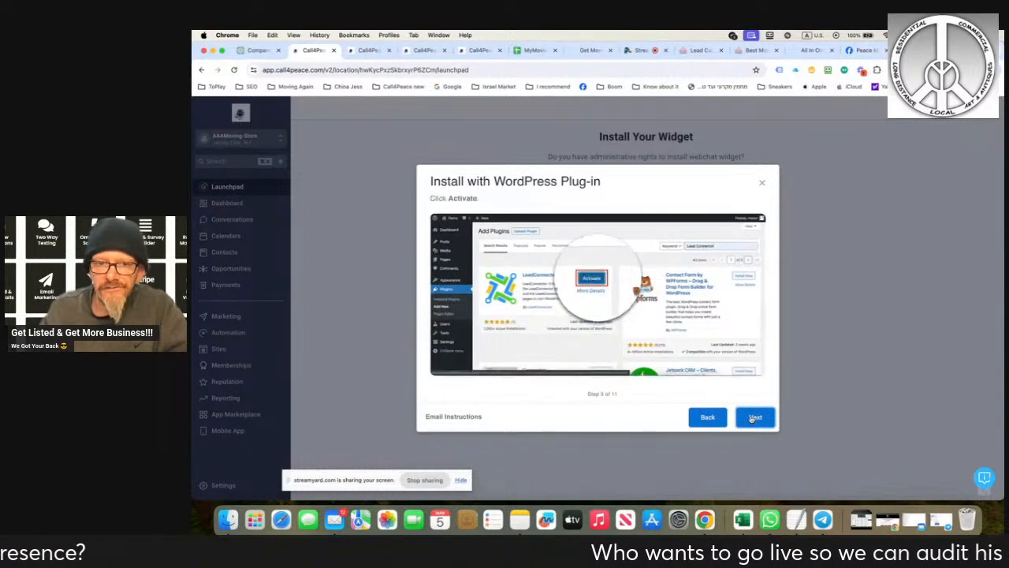
{"action": "left_click", "coordinate": [755, 418]}
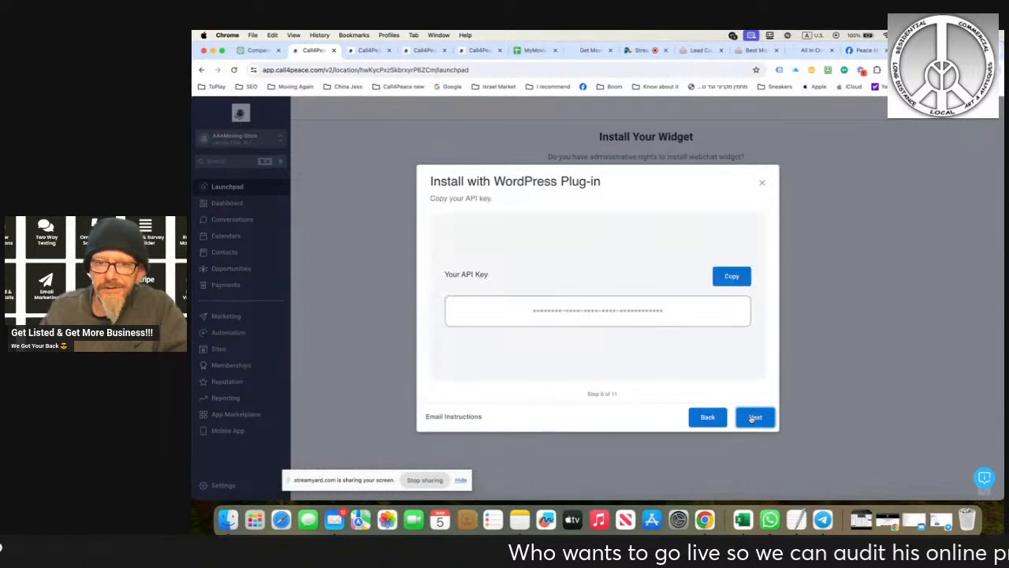
{"action": "left_click", "coordinate": [732, 274]}
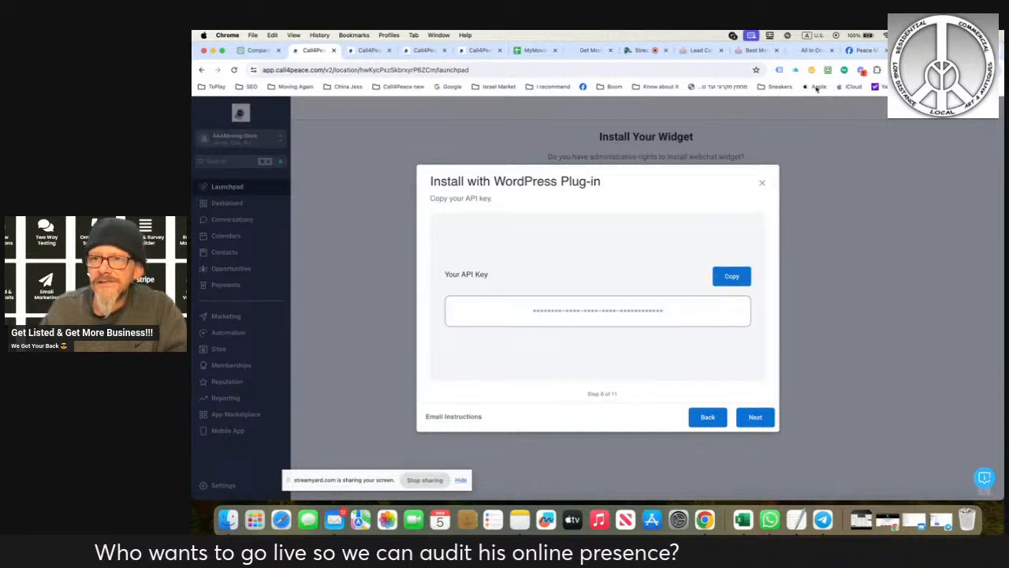
- Replace the API key in the AAAMoving-Store LeadConnector settings with the key copied from Call4Peace
{"action": "left_click", "coordinate": [697, 50]}
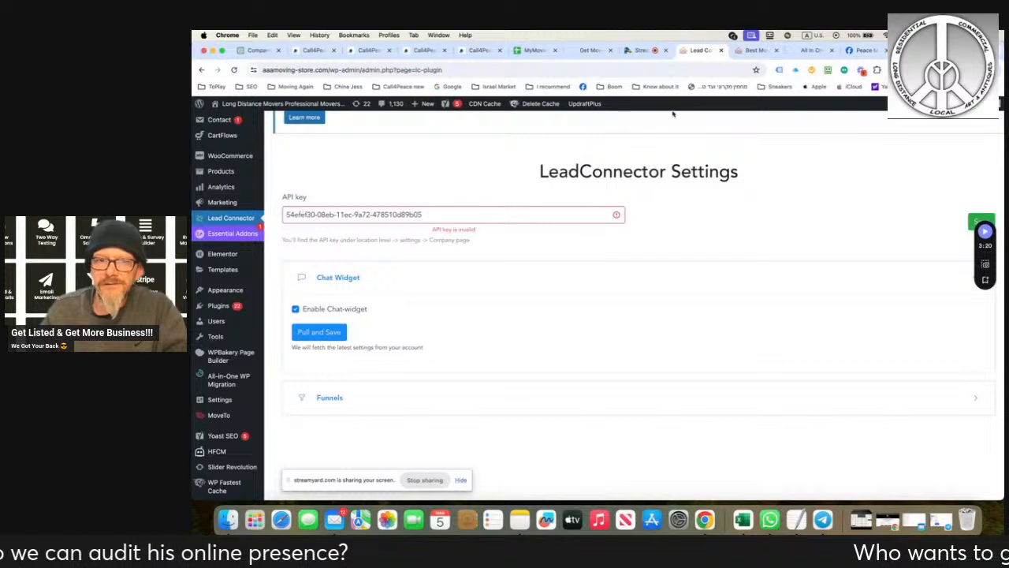
{"action": "double_click", "coordinate": [487, 214]}
{"action": "scroll", "coordinate": [487, 214], "scroll_direction": "down", "scroll_amount": 1}
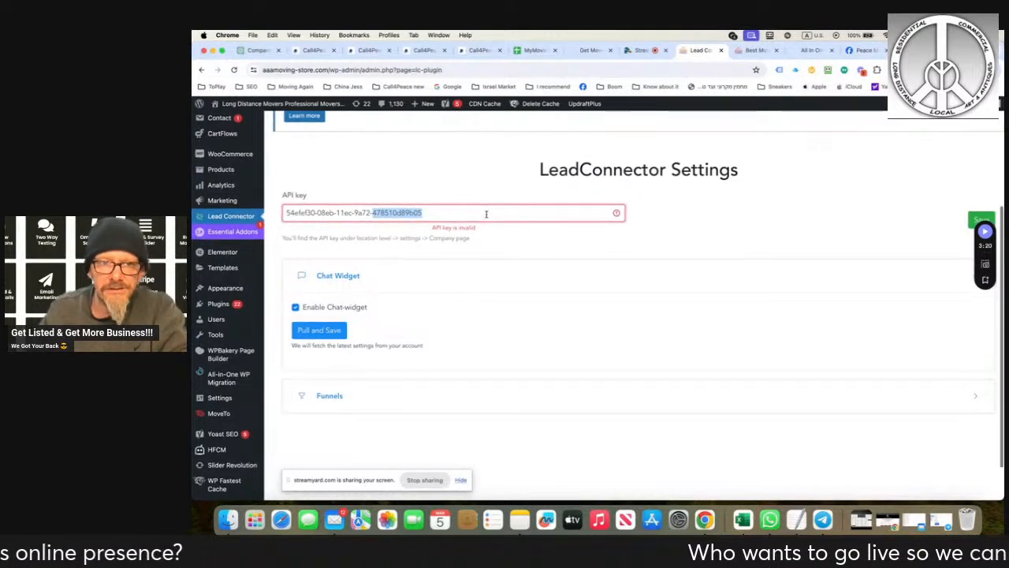
{"action": "triple_click", "coordinate": [486, 214]}
{"action": "key", "text": "super+v"}
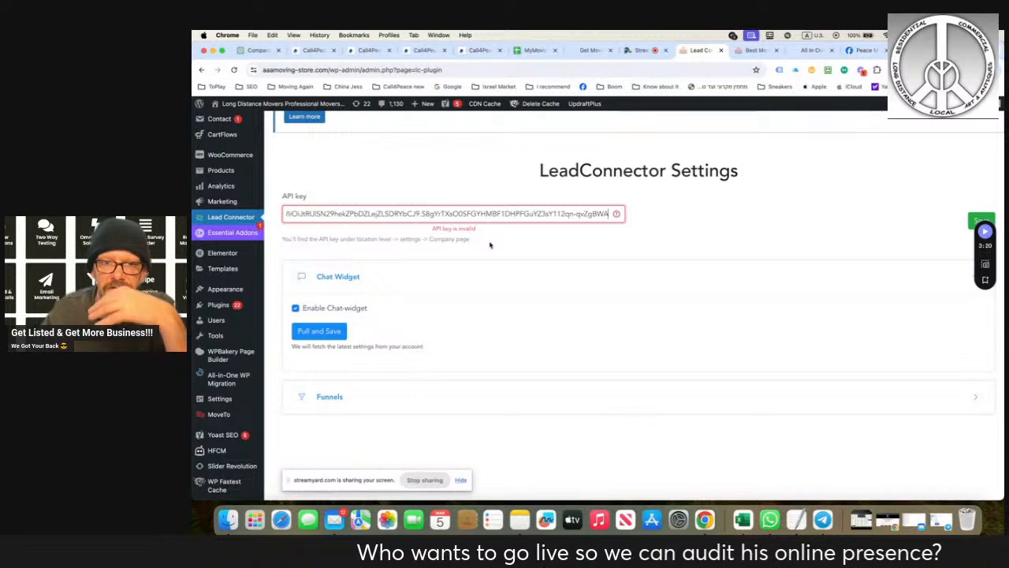
- Clear the LeadConnector API key field, copy the API key from the Call4Peace guide again and paste it in
{"action": "left_click", "coordinate": [482, 230]}
{"action": "triple_click", "coordinate": [482, 213]}
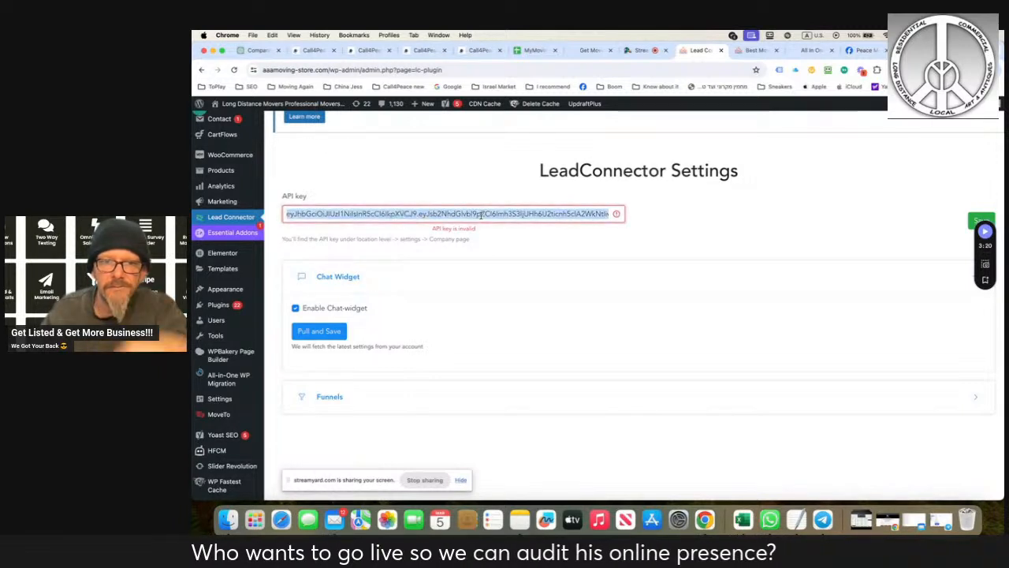
{"action": "key", "text": "BackSpace"}
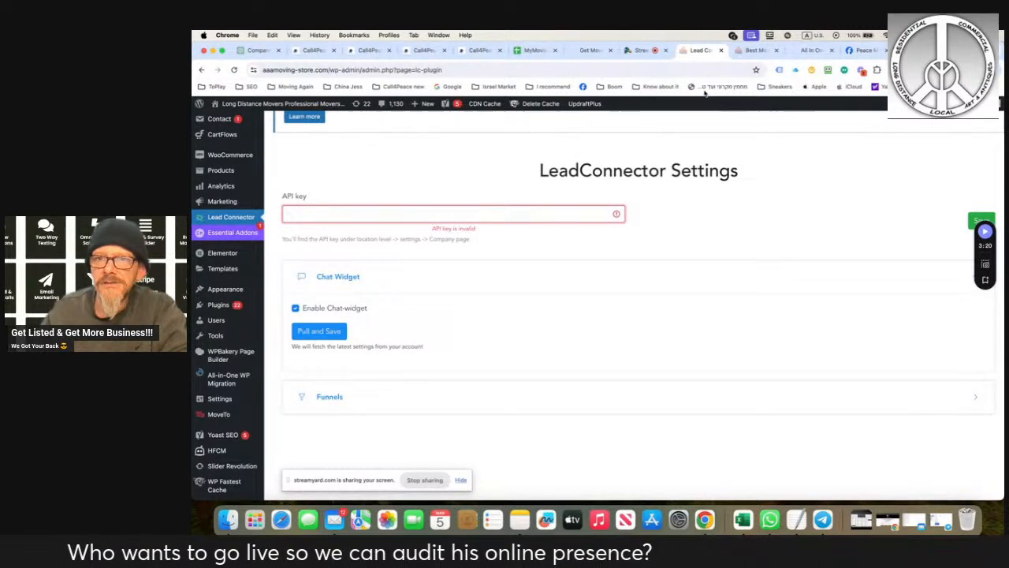
{"action": "left_click", "coordinate": [314, 51]}
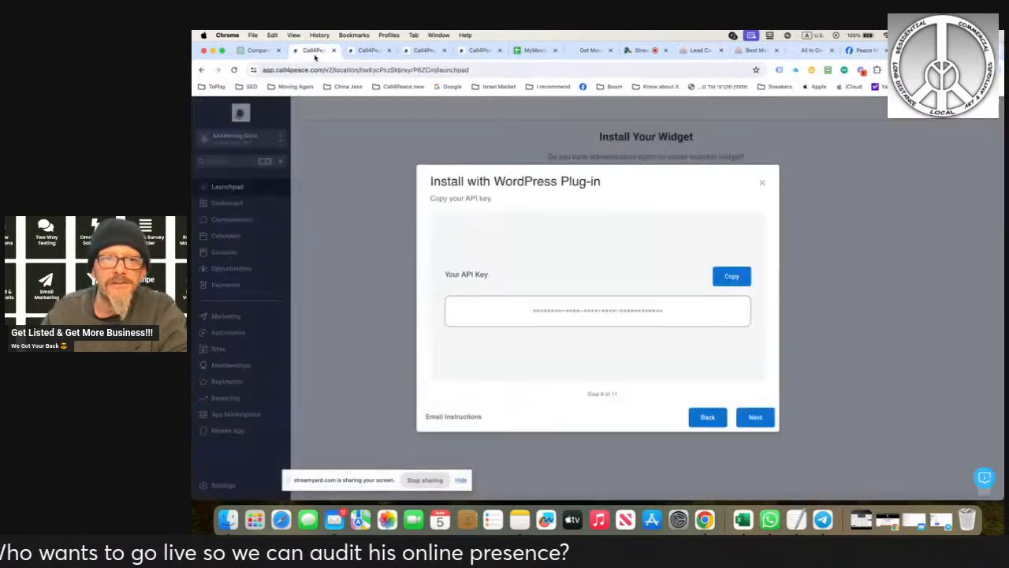
{"action": "left_click", "coordinate": [727, 276]}
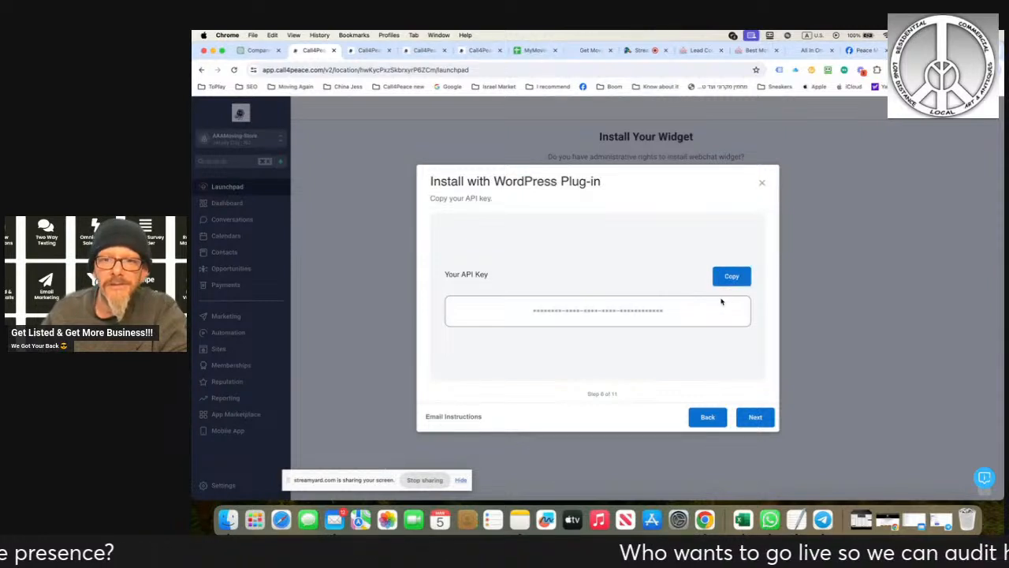
{"action": "left_click", "coordinate": [699, 49]}
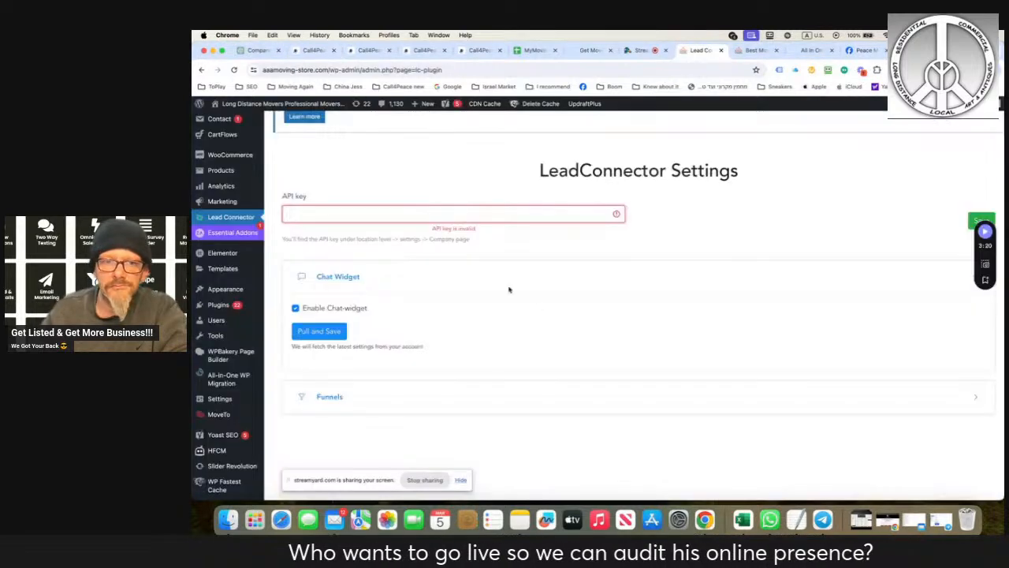
{"action": "key", "text": "super+v"}
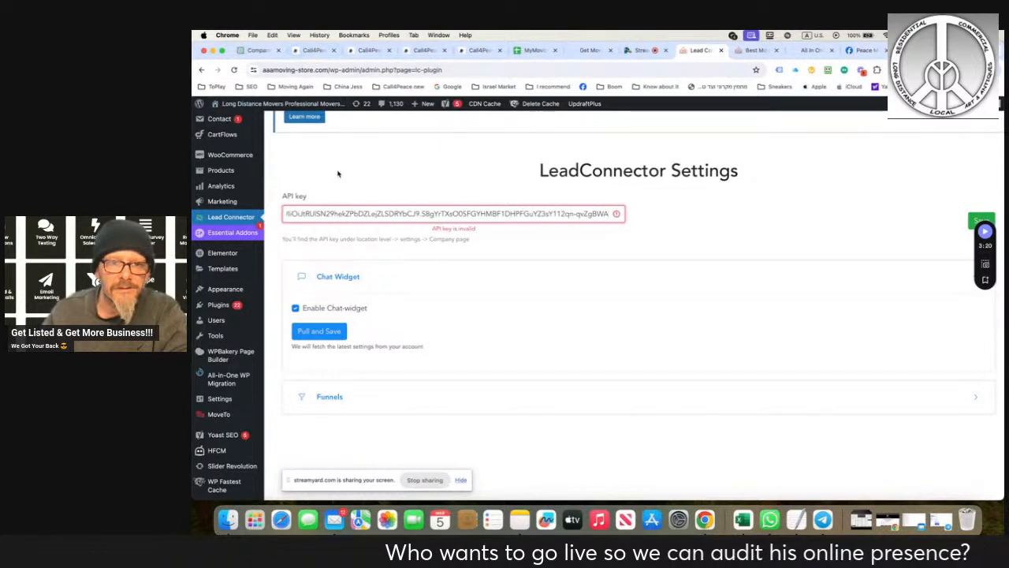
- Return to the Call4Peace launchpad and close the WordPress plug-in installation guide
{"action": "left_click", "coordinate": [312, 52]}
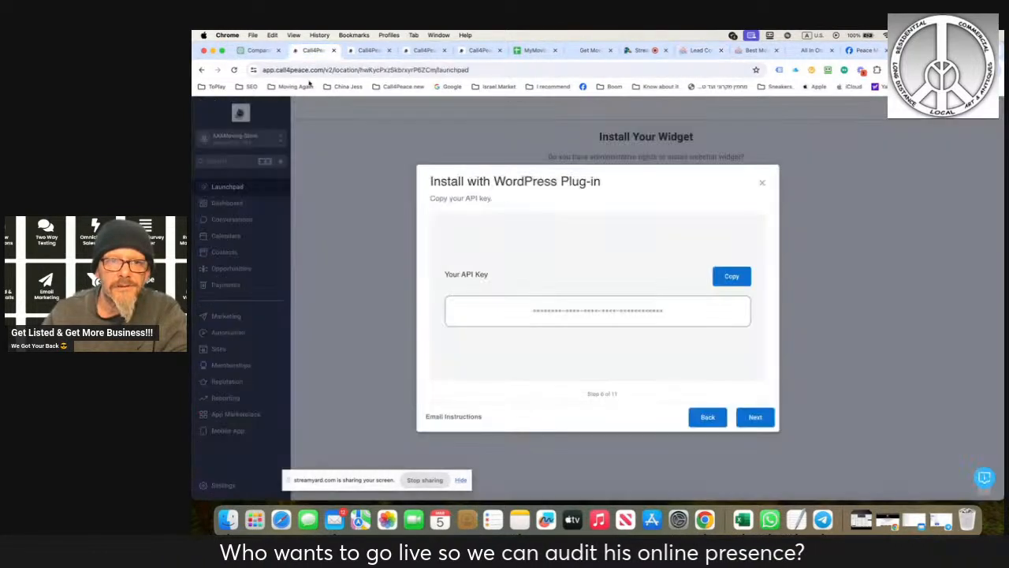
{"action": "left_click", "coordinate": [760, 183]}
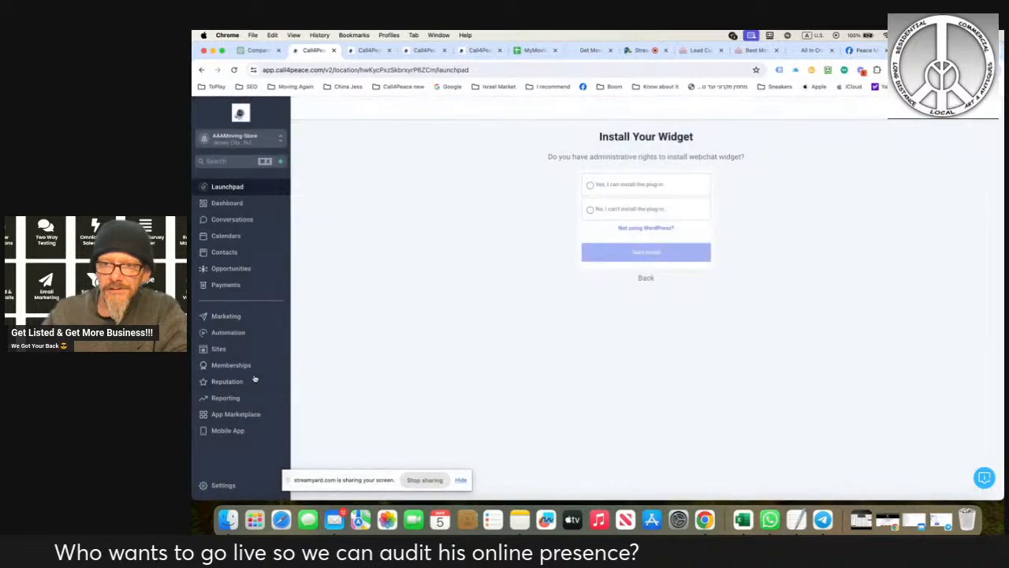
- Open the AAAMoving-Store business profile settings in Call4Peace and copy the Location ID
{"action": "left_click", "coordinate": [221, 485]}
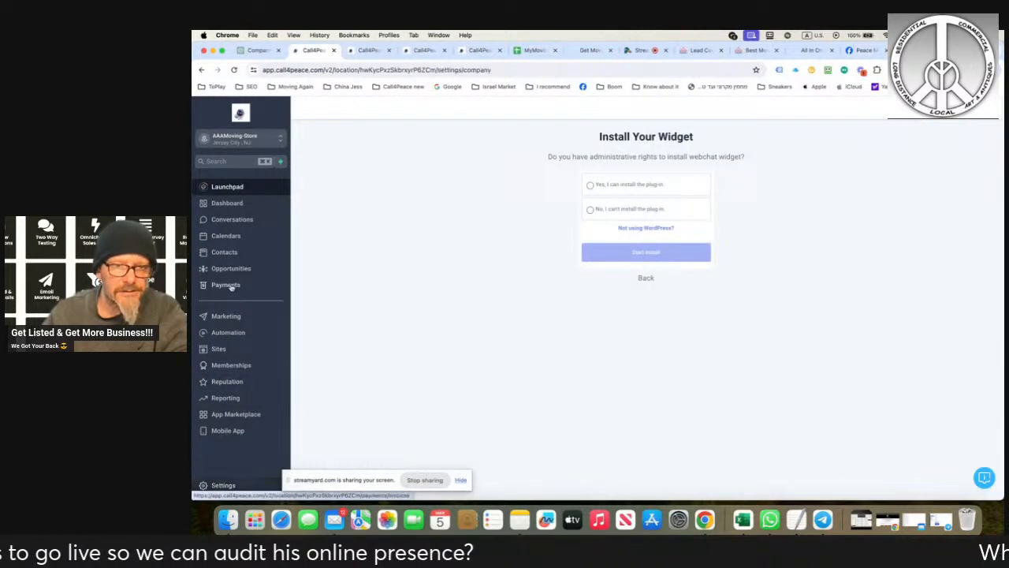
{"action": "scroll", "coordinate": [233, 375], "scroll_direction": "down", "scroll_amount": 3}
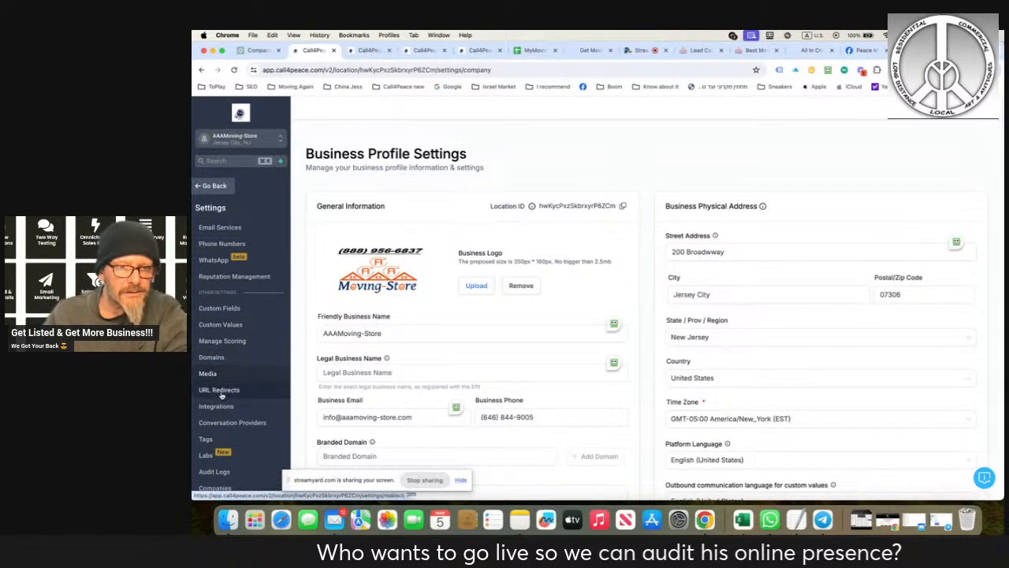
{"action": "scroll", "coordinate": [223, 386], "scroll_direction": "up", "scroll_amount": 5}
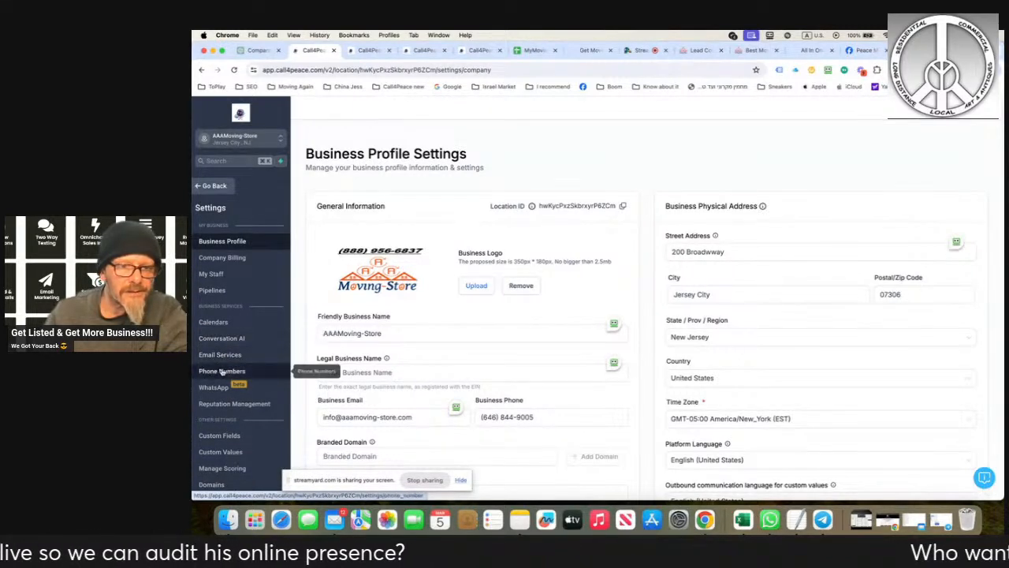
{"action": "scroll", "coordinate": [222, 371], "scroll_direction": "down", "scroll_amount": 3}
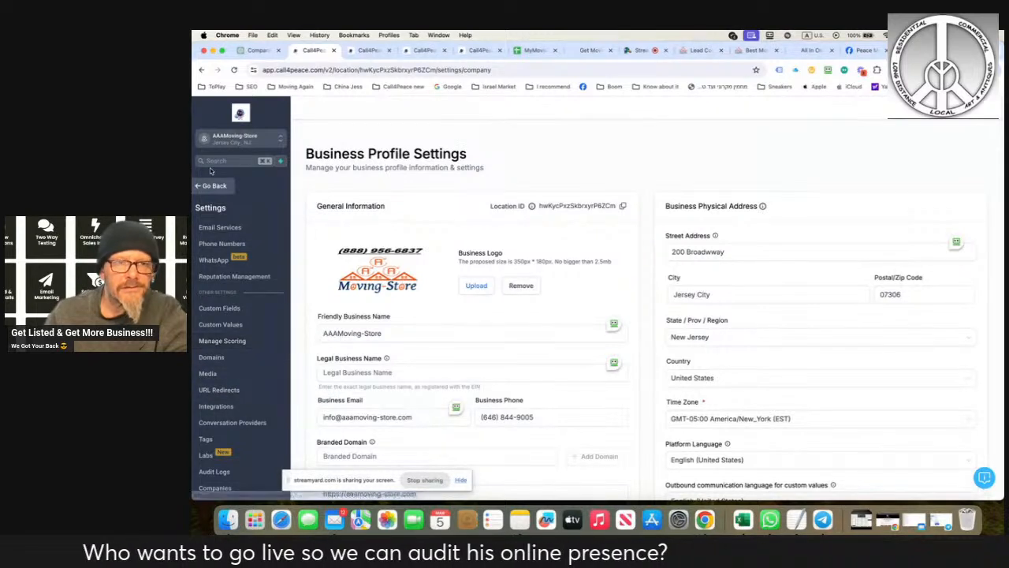
{"action": "scroll", "coordinate": [229, 236], "scroll_direction": "up", "scroll_amount": 3}
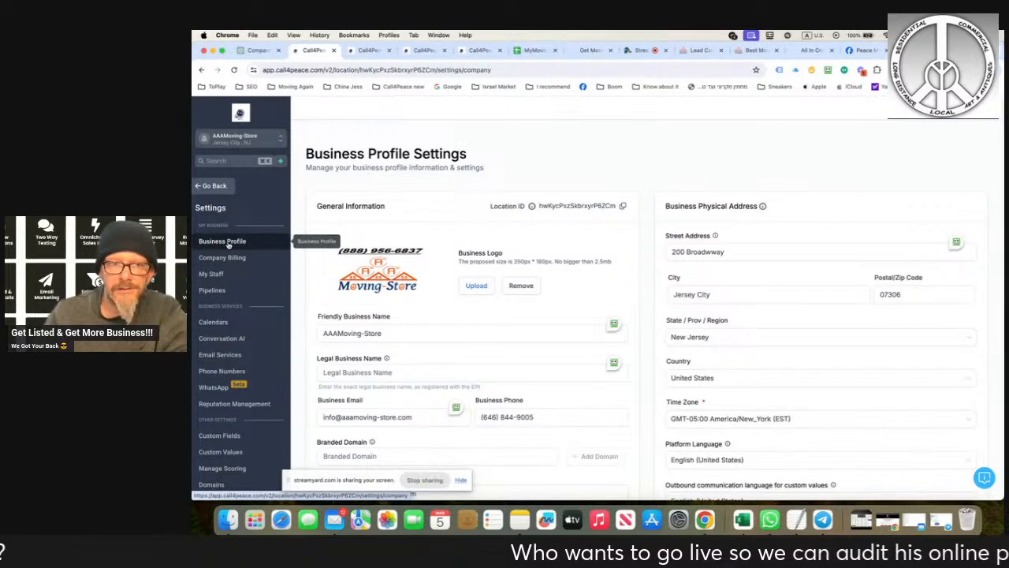
{"action": "left_click", "coordinate": [229, 248]}
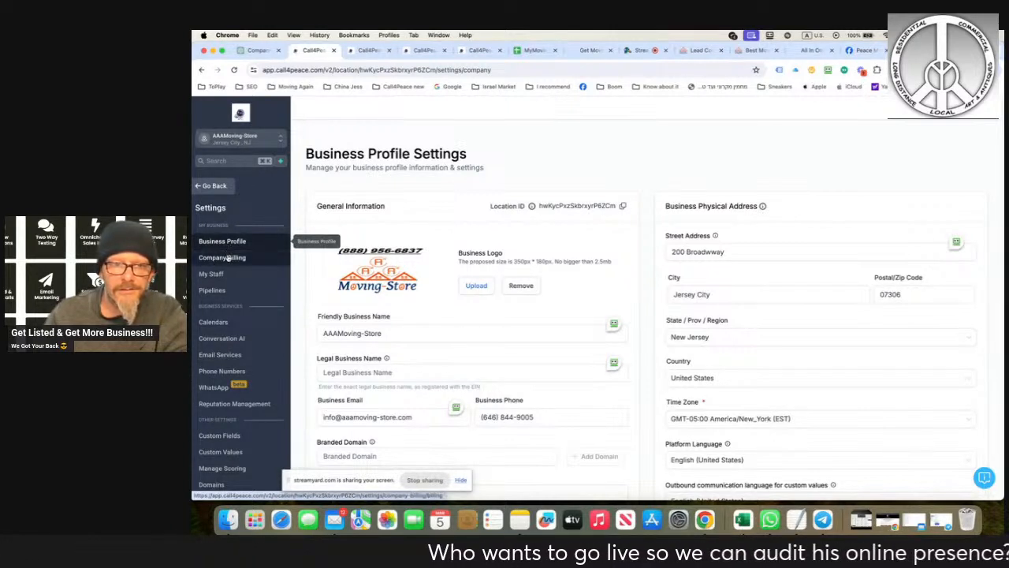
{"action": "left_click", "coordinate": [622, 206]}
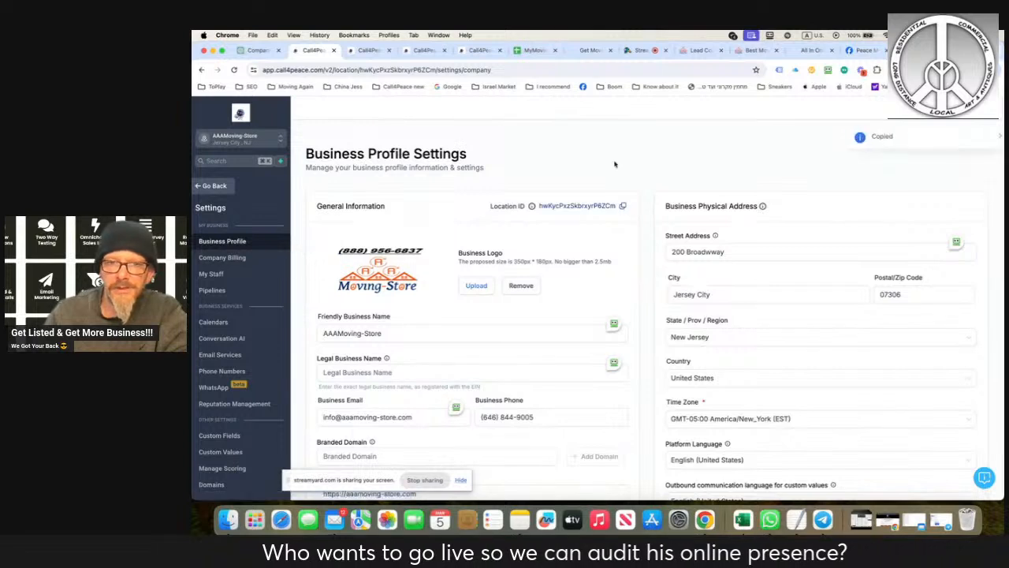
- Try pasting the copied Location ID over the LeadConnector API key on the AAAMoving-Store site, and clear the field
{"action": "left_click", "coordinate": [698, 50]}
{"action": "triple_click", "coordinate": [487, 214]}
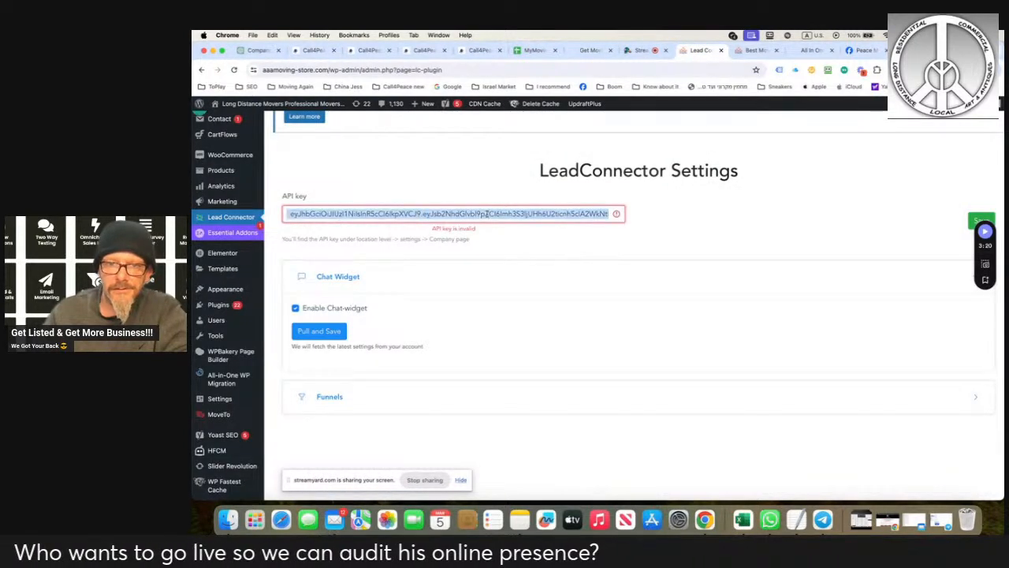
{"action": "key", "text": "super+v"}
{"action": "key", "text": "super+a"}
{"action": "key", "text": "BackSpace"}
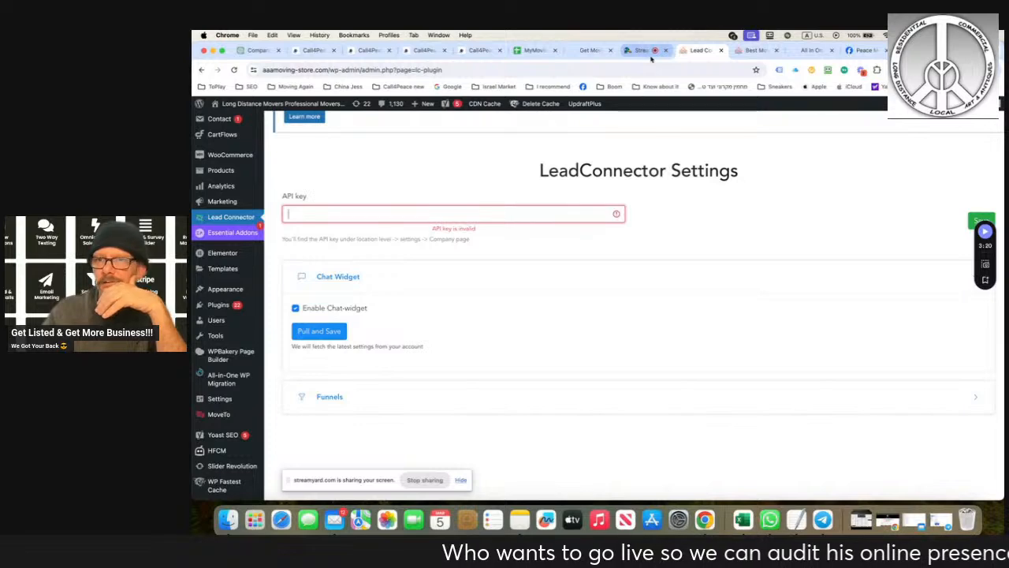
{"action": "left_click", "coordinate": [369, 50]}
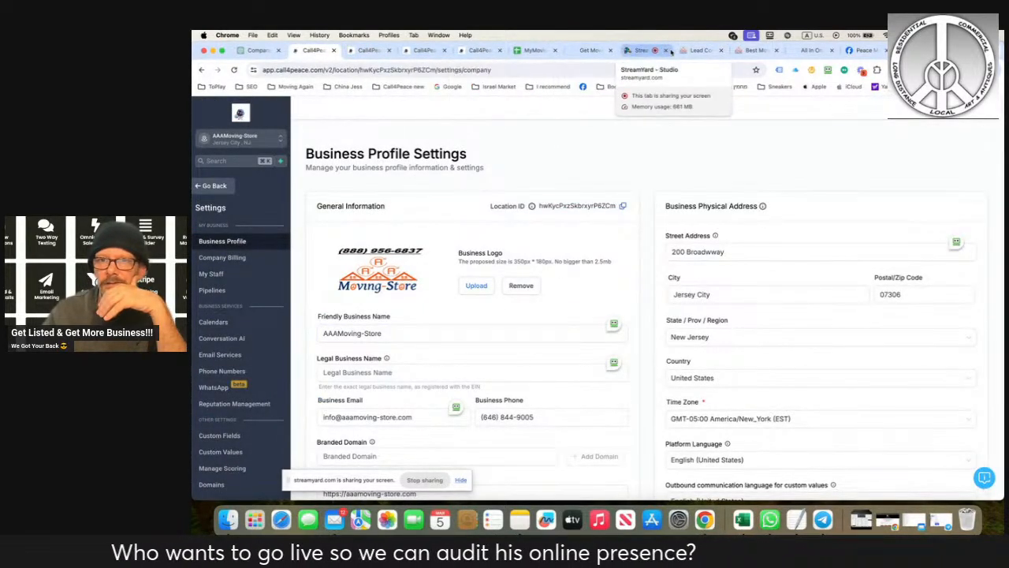
{"action": "left_click", "coordinate": [694, 50]}
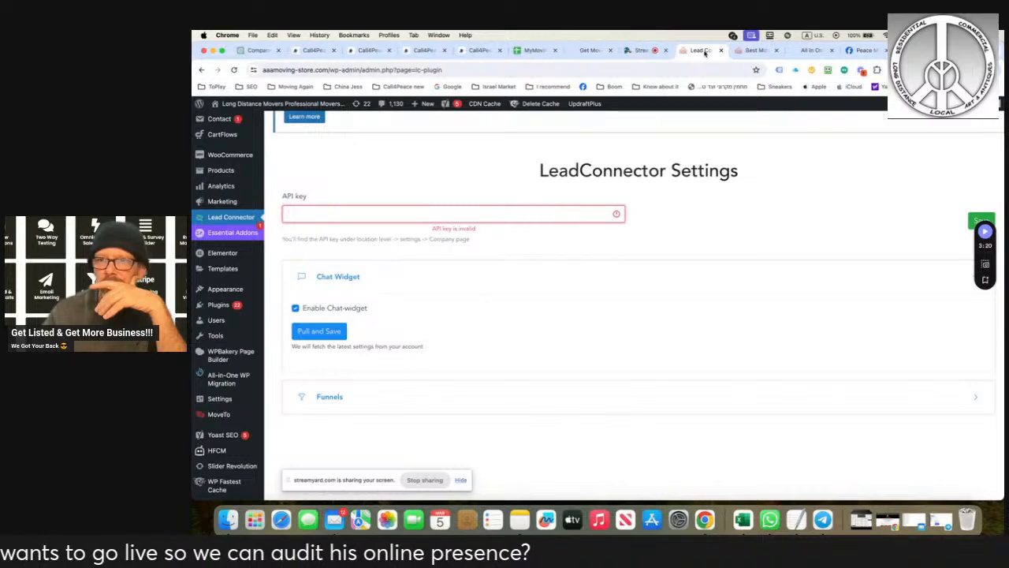
{"action": "left_click", "coordinate": [810, 50]}
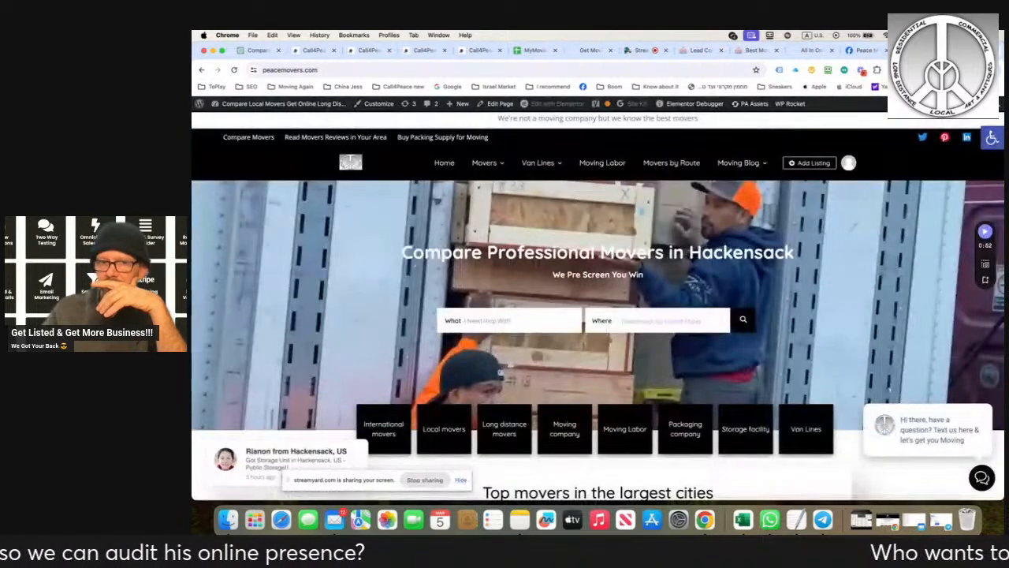
{"action": "left_click", "coordinate": [424, 51]}
{"action": "left_click", "coordinate": [365, 50]}
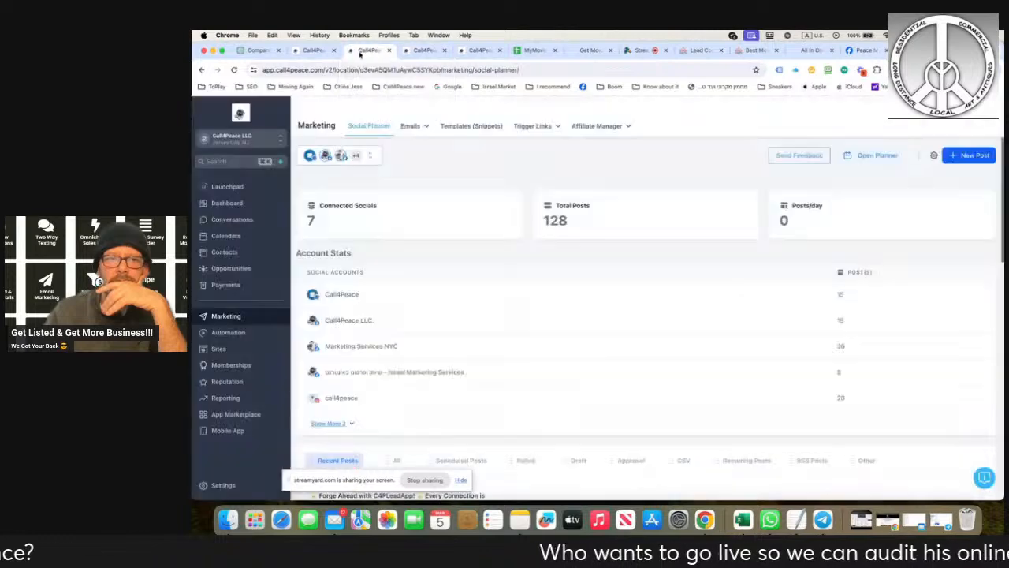
{"action": "left_click", "coordinate": [313, 50]}
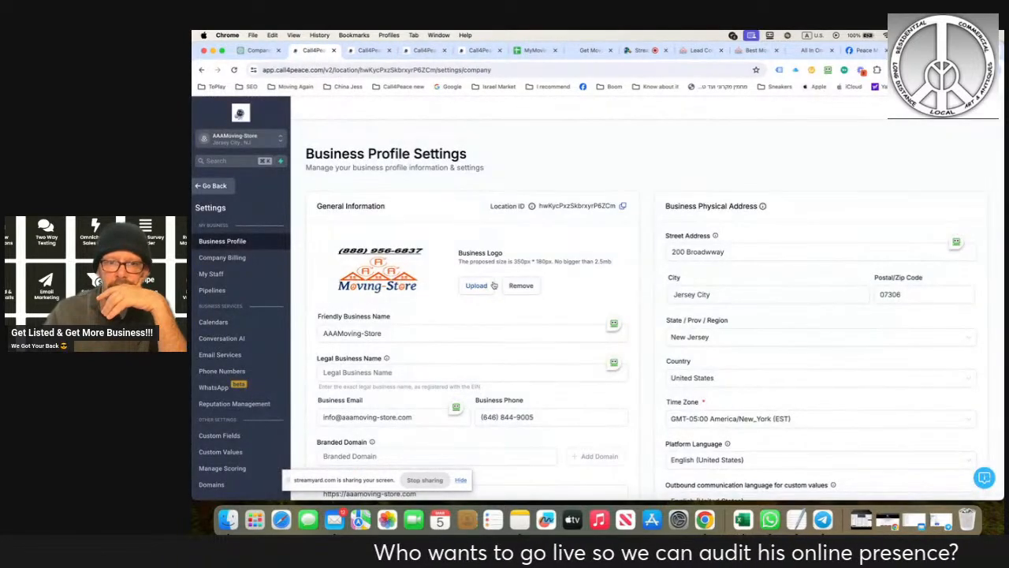
{"action": "left_click", "coordinate": [201, 185]}
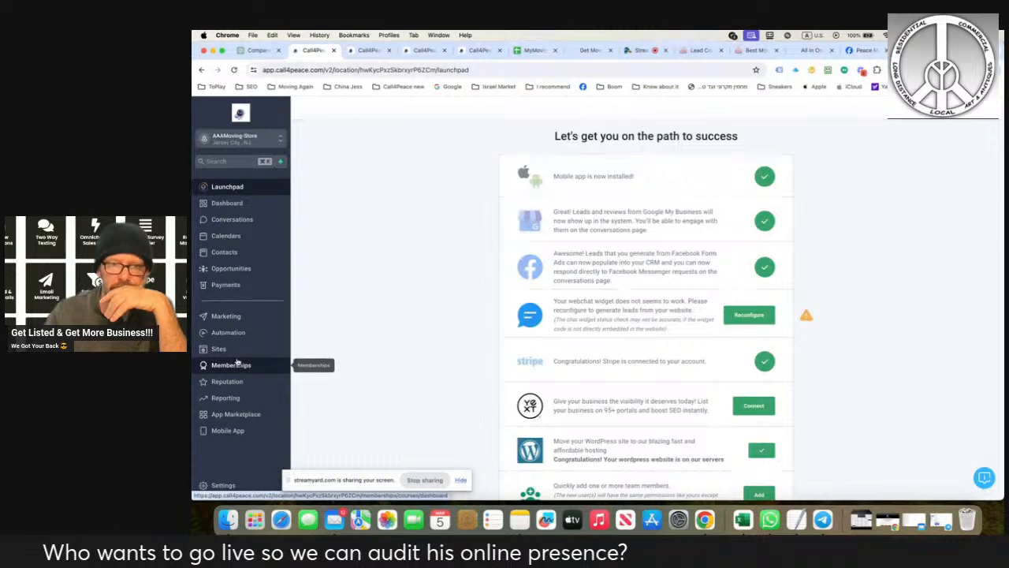
{"action": "left_click", "coordinate": [761, 317]}
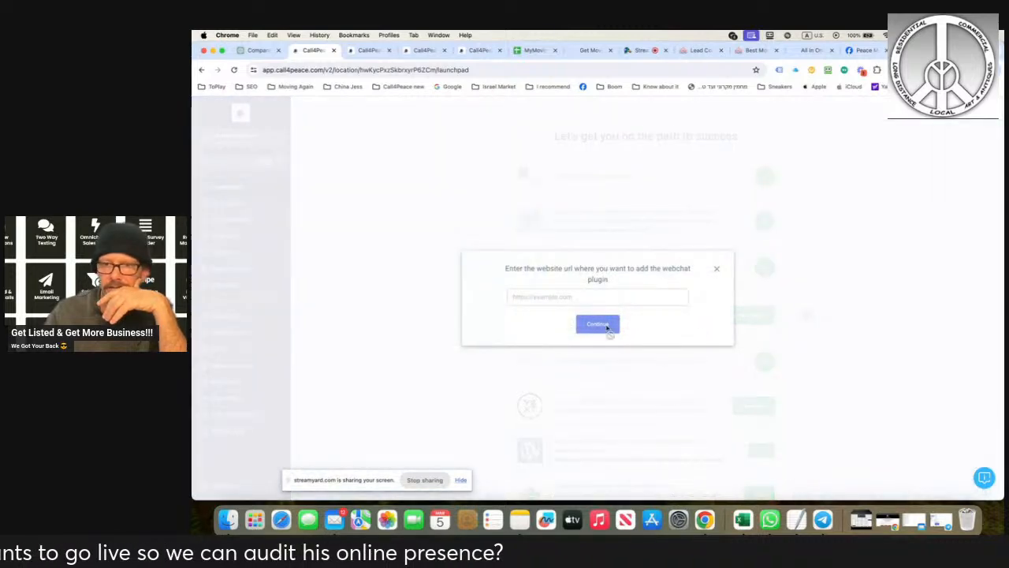
{"action": "left_click", "coordinate": [576, 298]}
{"action": "type", "text": "https"}
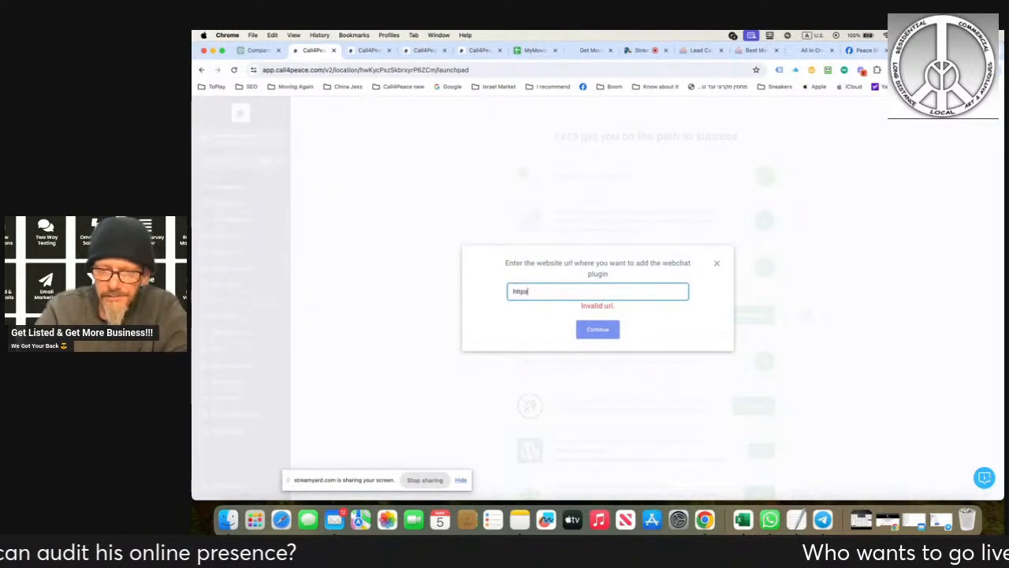
{"action": "type", "text": "://aaamoving-store.com"}
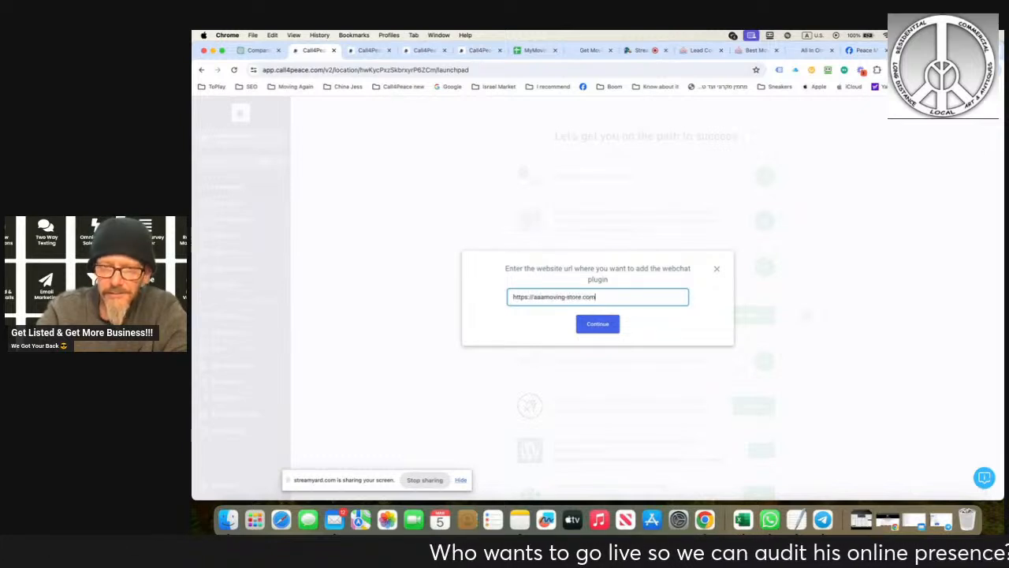
{"action": "left_click", "coordinate": [580, 325]}
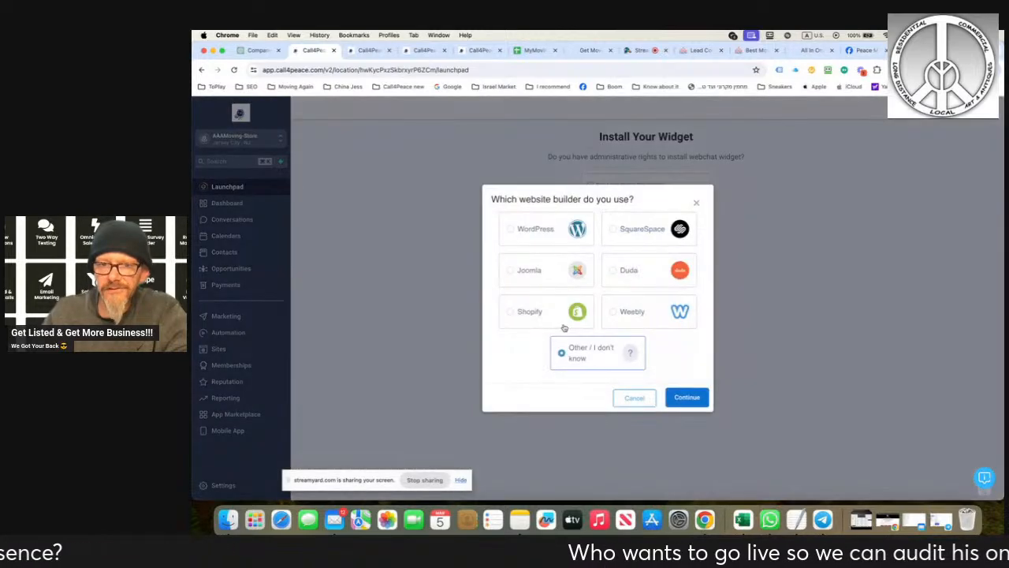
- Choose WordPress as the website builder and advance the plug-in installation guide to copy the API key
{"action": "left_click", "coordinate": [516, 239]}
{"action": "left_click", "coordinate": [671, 397]}
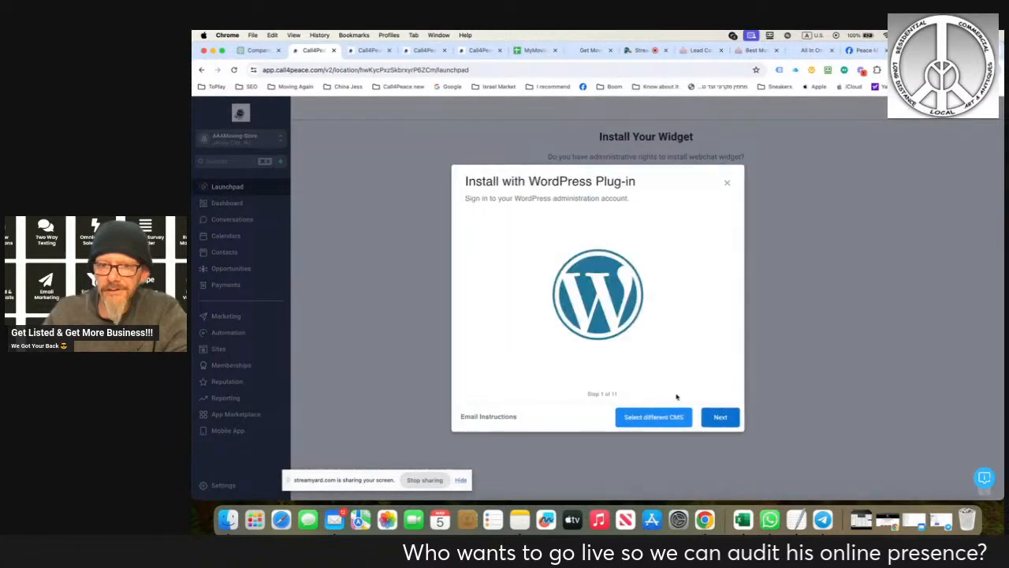
{"action": "left_click", "coordinate": [763, 413]}
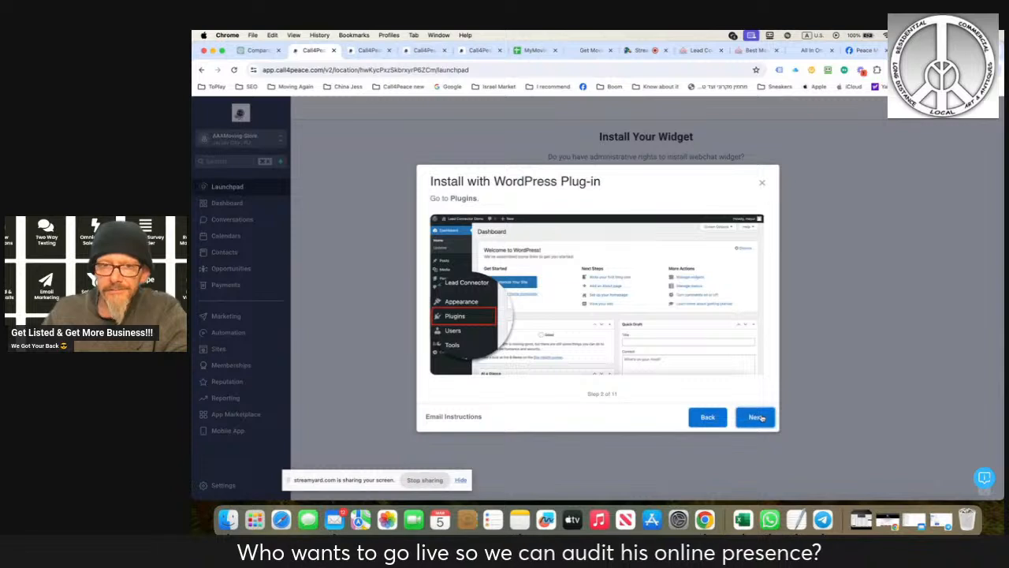
{"action": "left_click", "coordinate": [764, 413]}
{"action": "left_click", "coordinate": [762, 416]}
{"action": "left_click", "coordinate": [761, 418]}
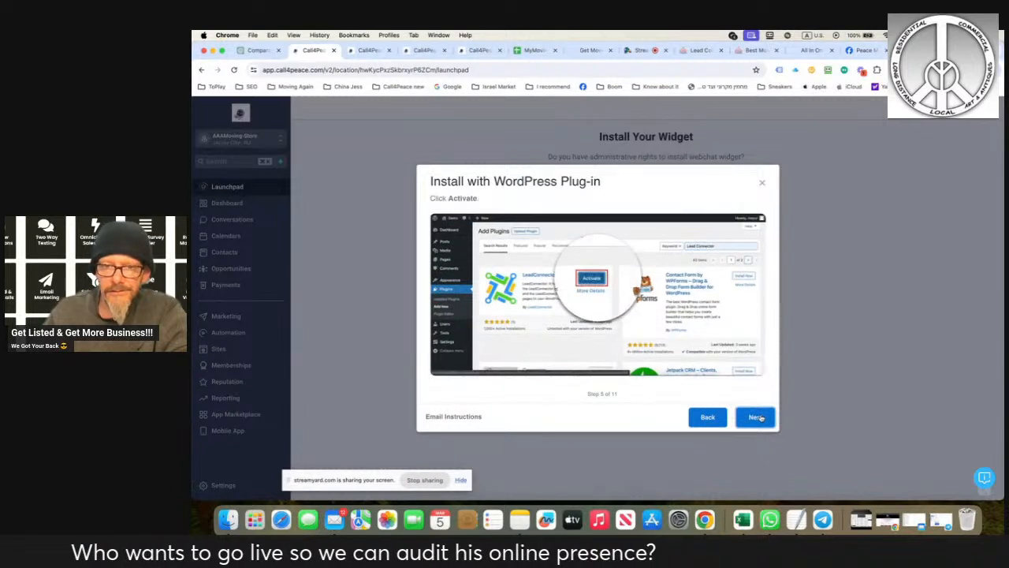
{"action": "left_click", "coordinate": [761, 418]}
{"action": "left_click", "coordinate": [727, 276]}
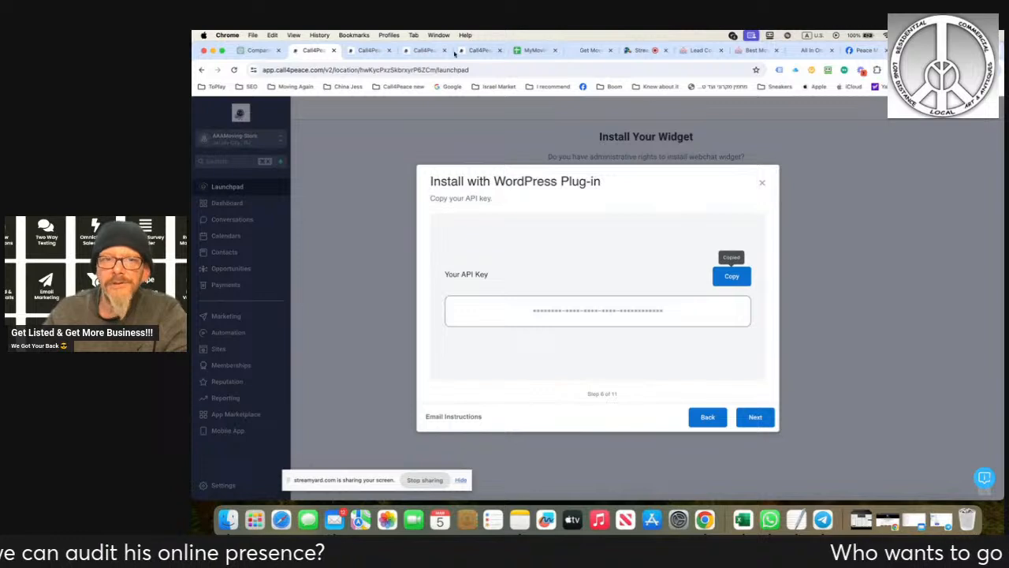
- Paste the copied API key into the AAAMoving-Store LeadConnector settings, and pull and save the chat widget settings
{"action": "left_click", "coordinate": [698, 49]}
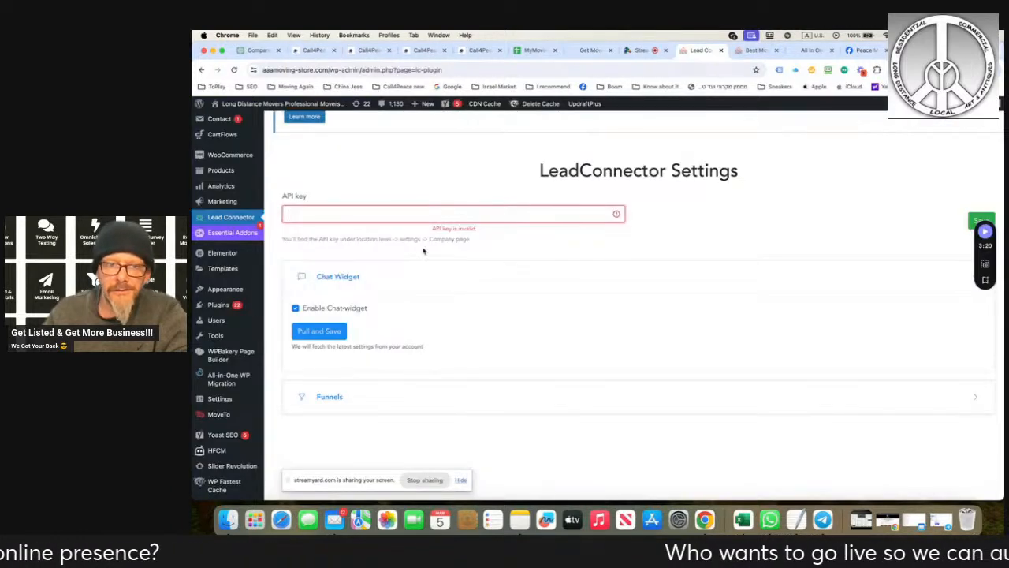
{"action": "left_click", "coordinate": [325, 215]}
{"action": "key", "text": "super+v"}
{"action": "scroll", "coordinate": [323, 213], "scroll_direction": "down", "scroll_amount": 1}
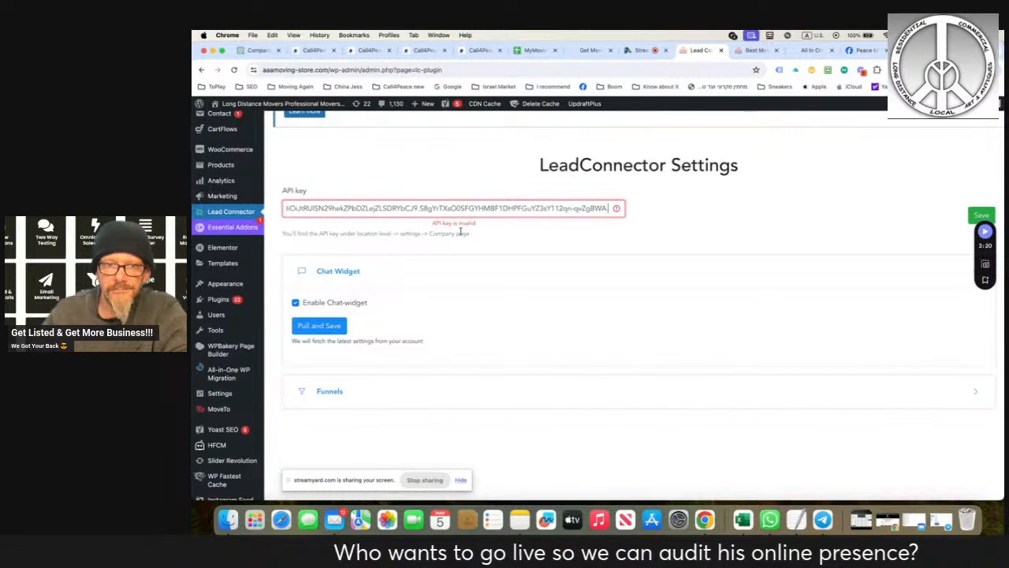
{"action": "scroll", "coordinate": [446, 236], "scroll_direction": "down", "scroll_amount": 1}
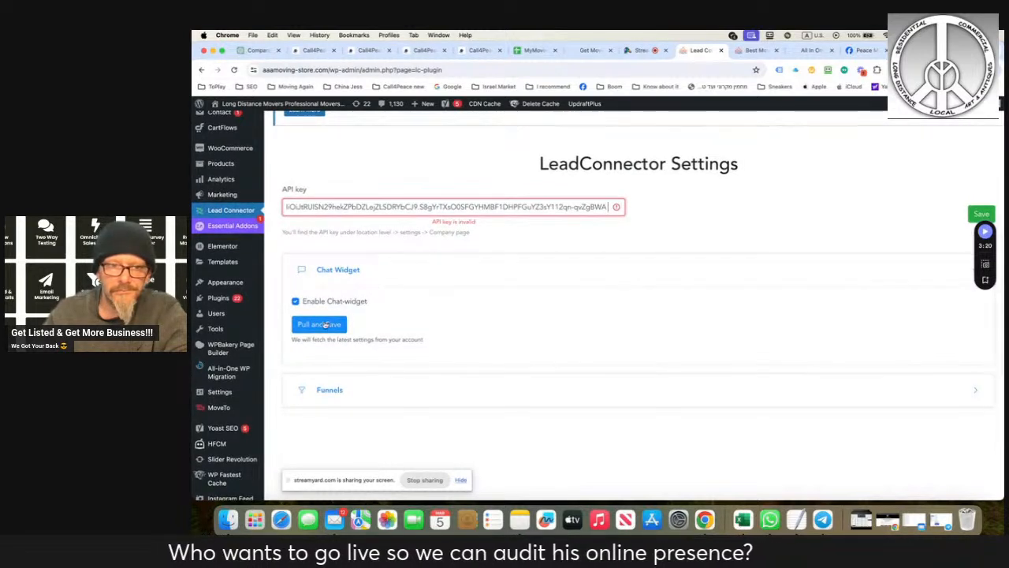
{"action": "left_click", "coordinate": [322, 324]}
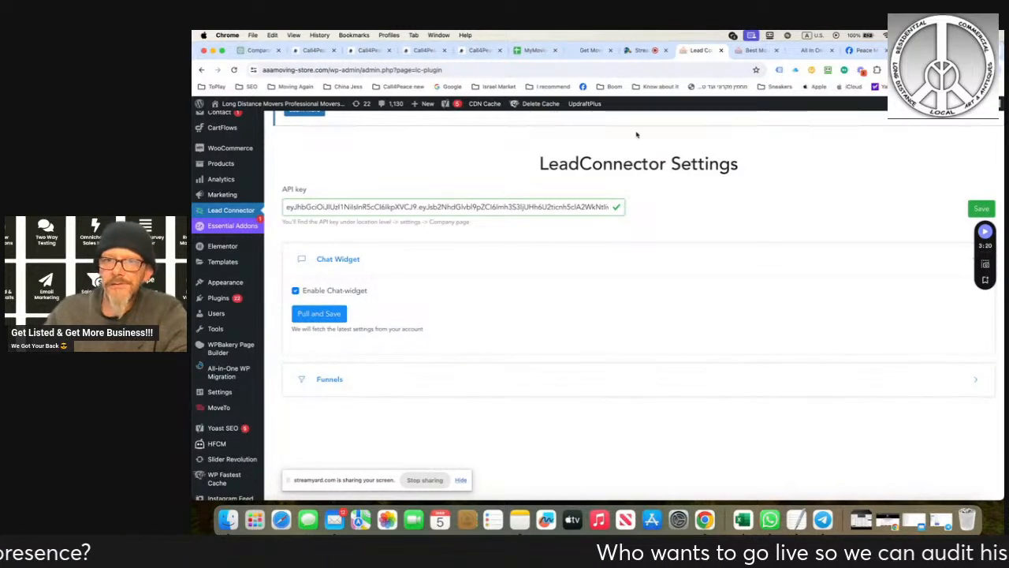
- Go through the remaining WordPress plug-in guide steps in Call4Peace, test the widget, and check the chat widget on the AAAMoving-Store homepage
{"action": "left_click", "coordinate": [313, 50]}
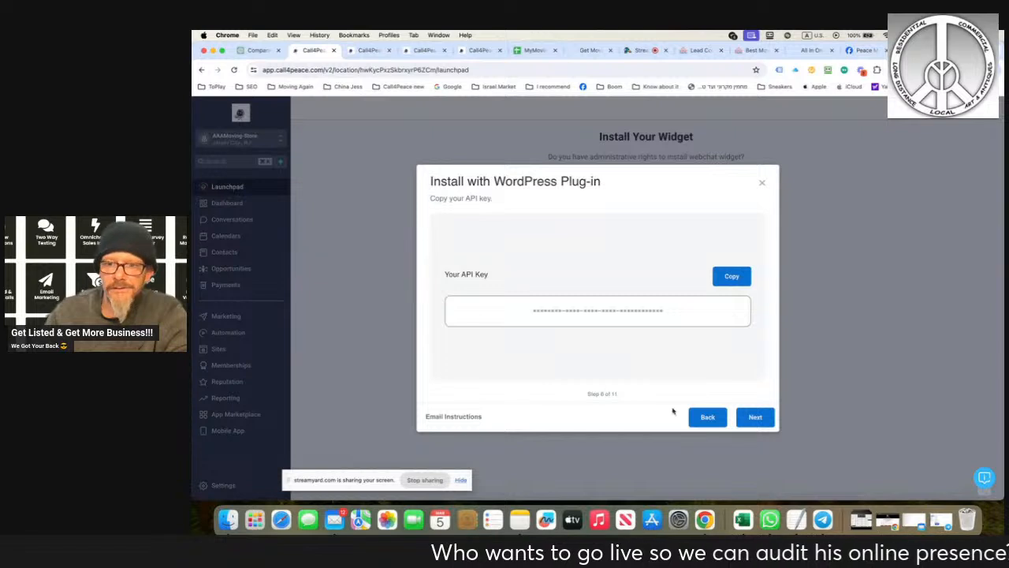
{"action": "left_click", "coordinate": [751, 416]}
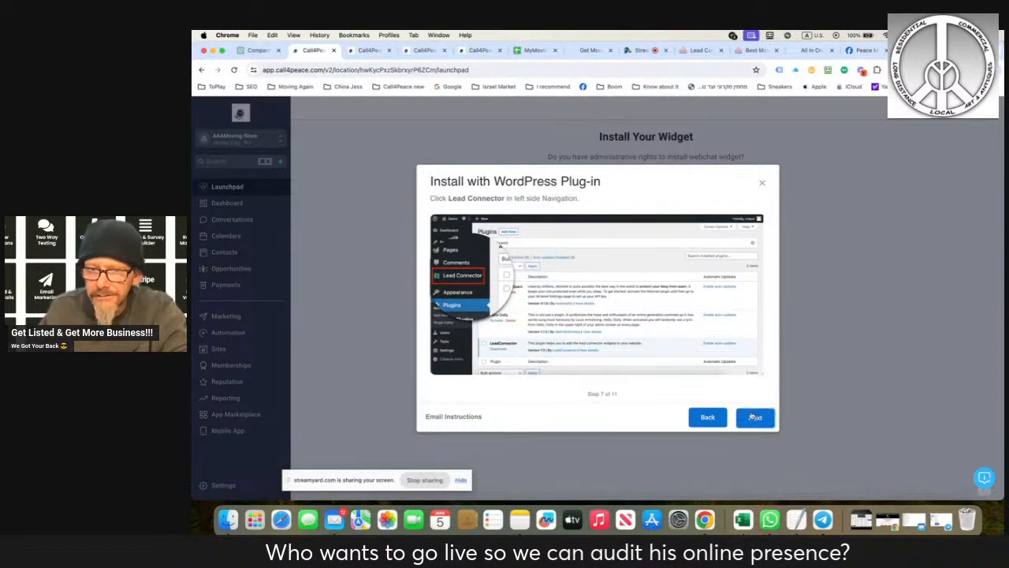
{"action": "left_click", "coordinate": [752, 417]}
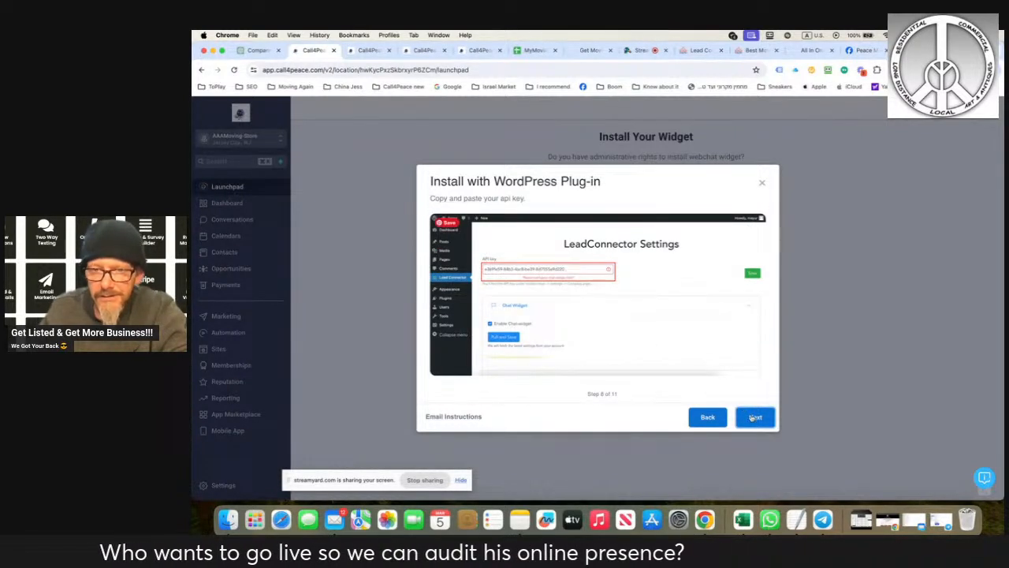
{"action": "left_click", "coordinate": [753, 418]}
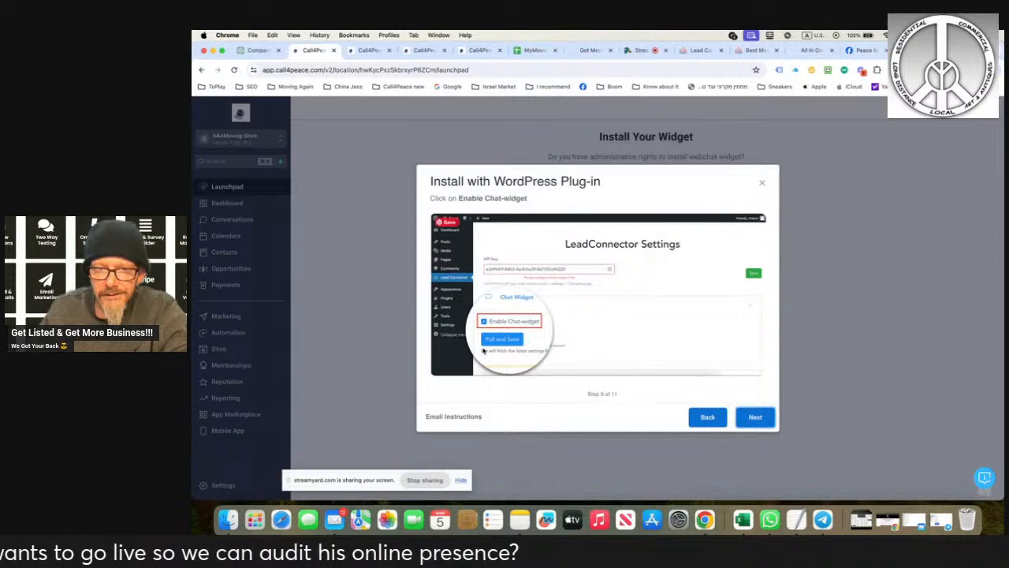
{"action": "left_click", "coordinate": [754, 415]}
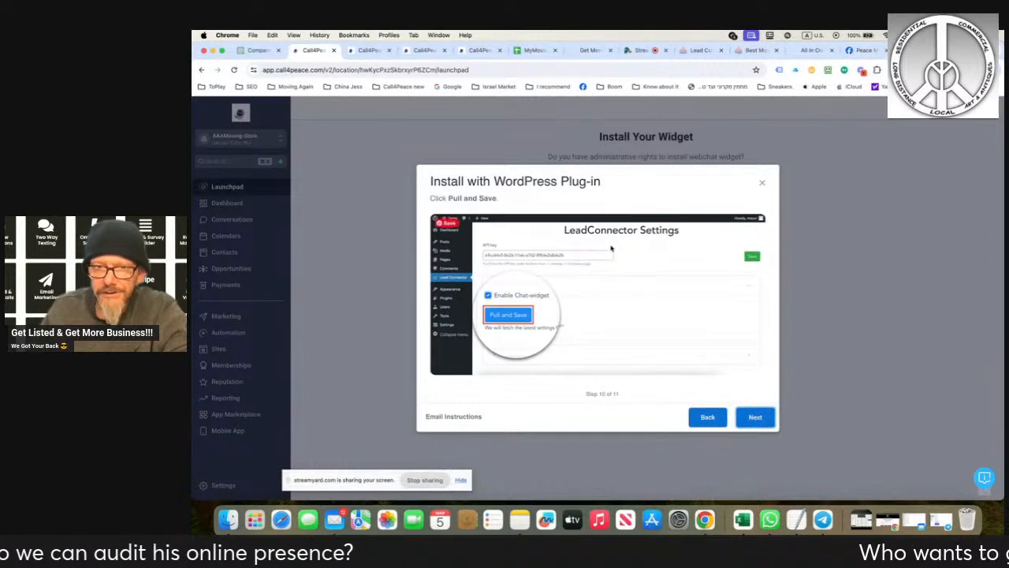
{"action": "left_click", "coordinate": [754, 416]}
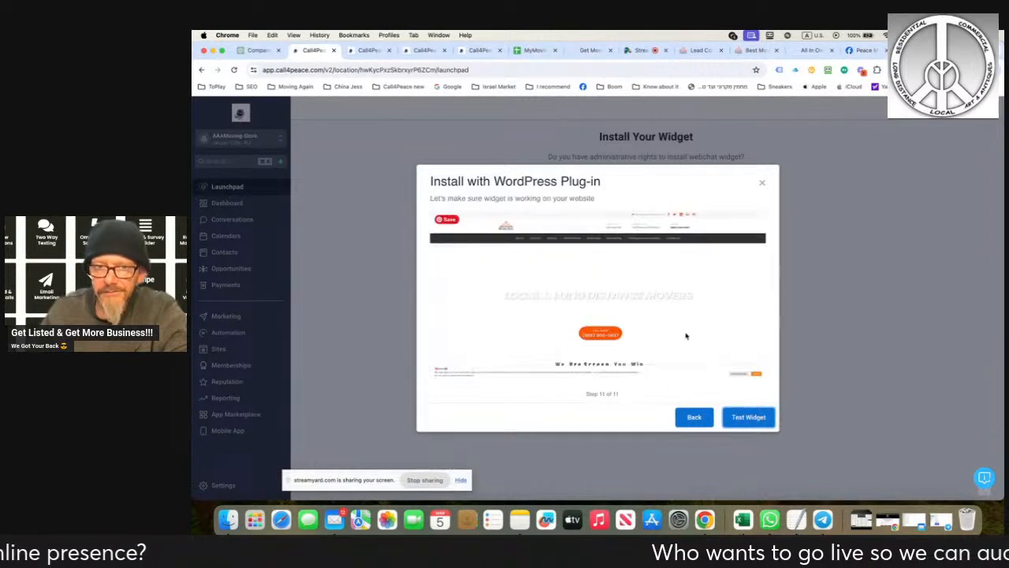
{"action": "left_click", "coordinate": [742, 418]}
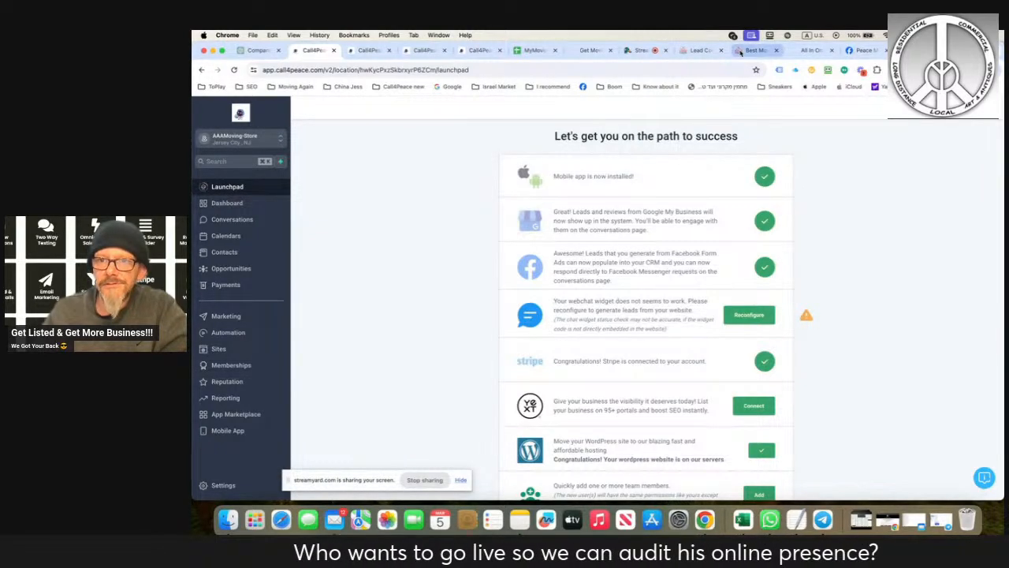
{"action": "left_click", "coordinate": [753, 50]}
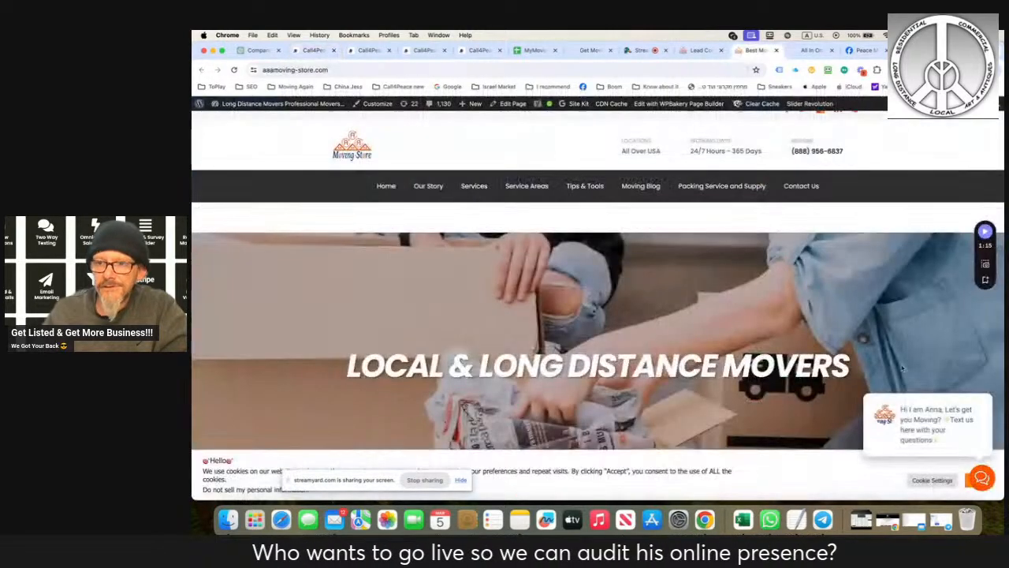
- Open and close the chat widget on the AAAMoving-Store homepage, and reload both the homepage and the Call4Peace launchpad
{"action": "left_click", "coordinate": [964, 396]}
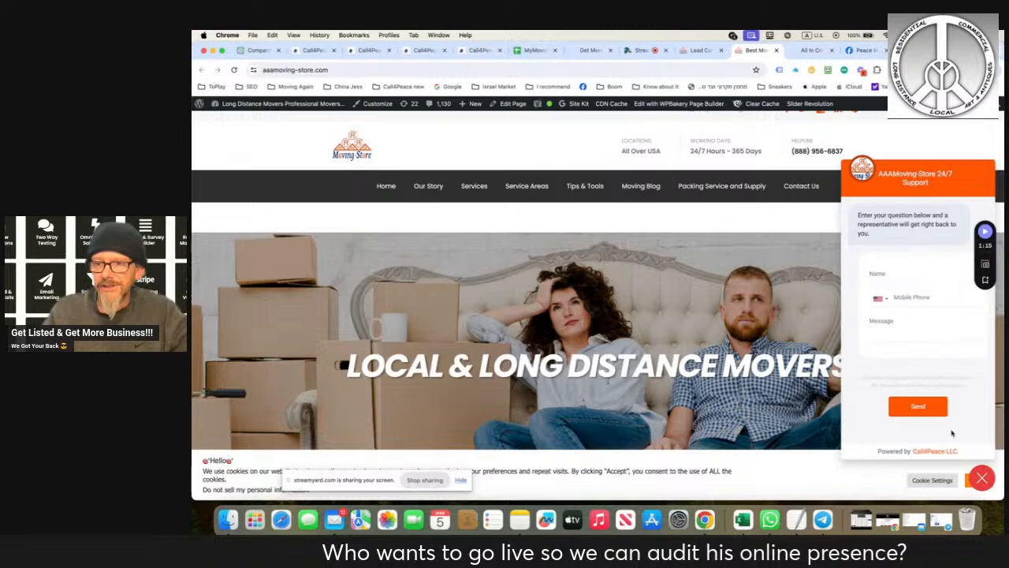
{"action": "left_click", "coordinate": [982, 478]}
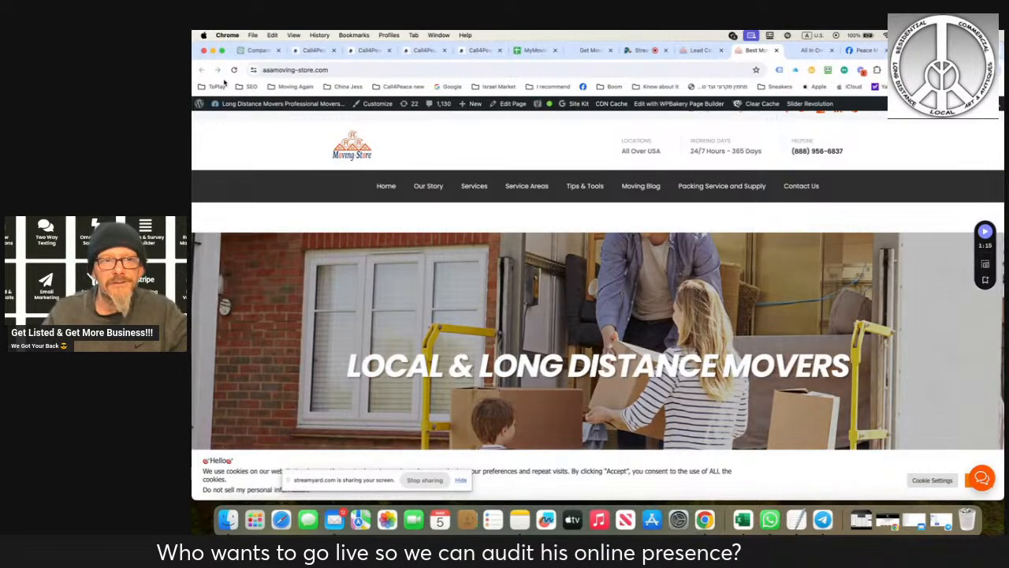
{"action": "left_click", "coordinate": [234, 70]}
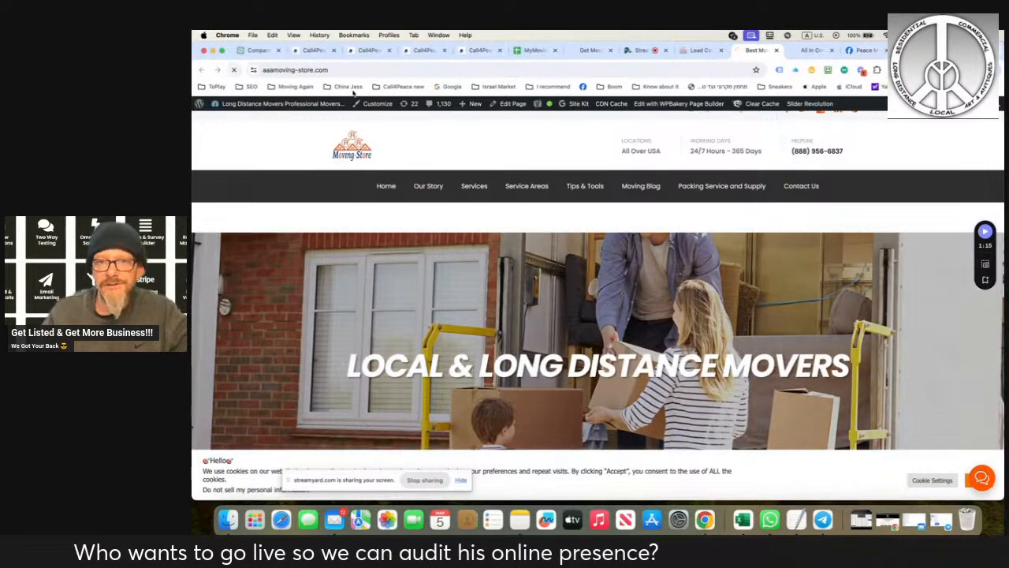
{"action": "left_click", "coordinate": [312, 49]}
{"action": "left_click", "coordinate": [234, 70]}
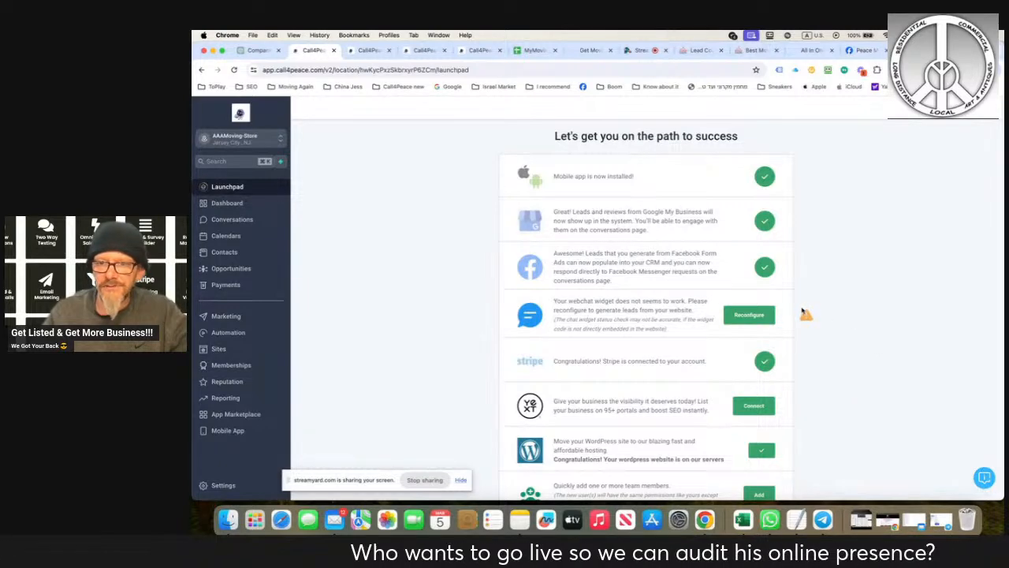
- Reopen the homepage chat widget and fill in the test contact's name and mobile phone number
{"action": "left_click", "coordinate": [755, 50]}
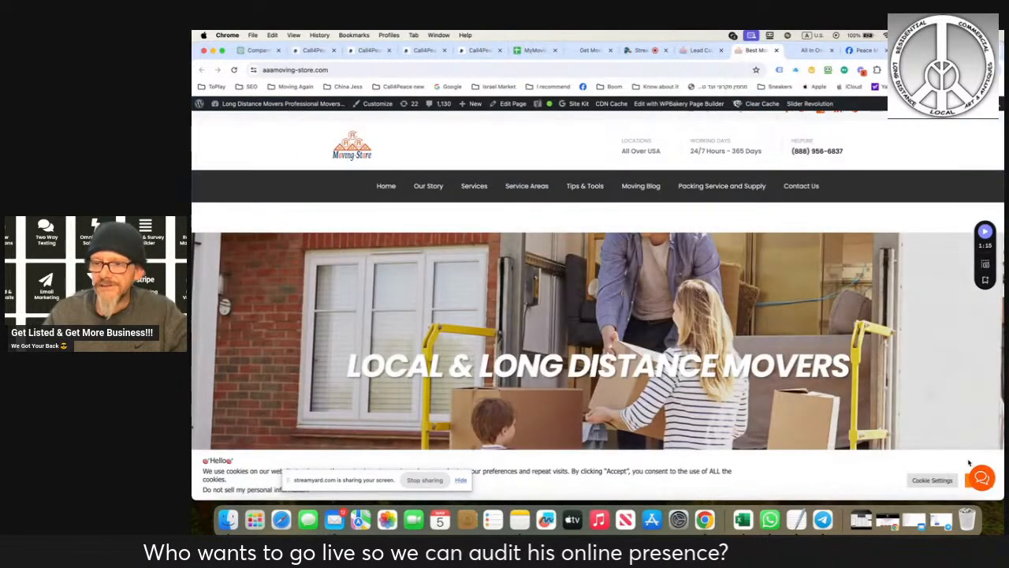
{"action": "left_click", "coordinate": [981, 477]}
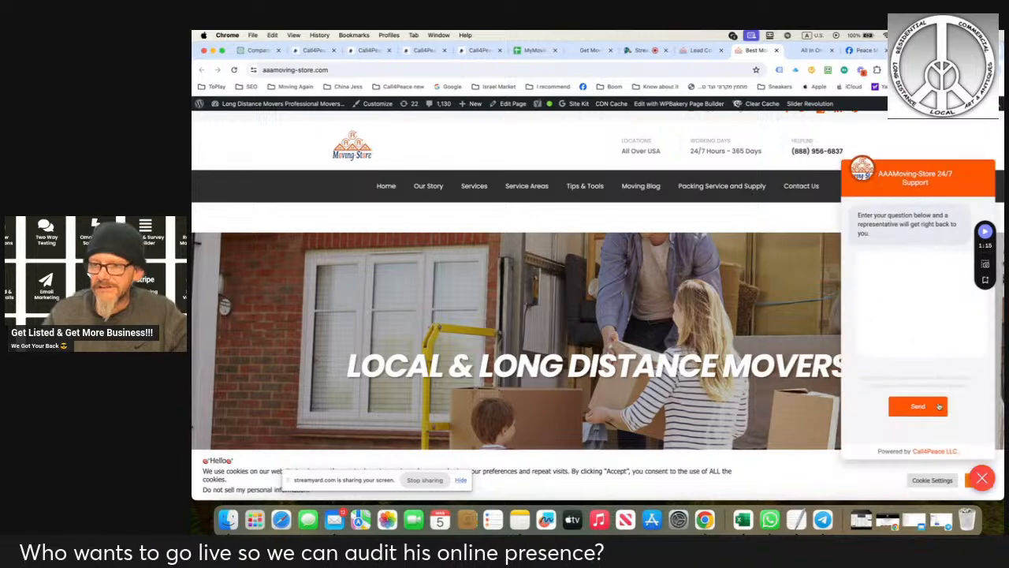
{"action": "left_click", "coordinate": [892, 275]}
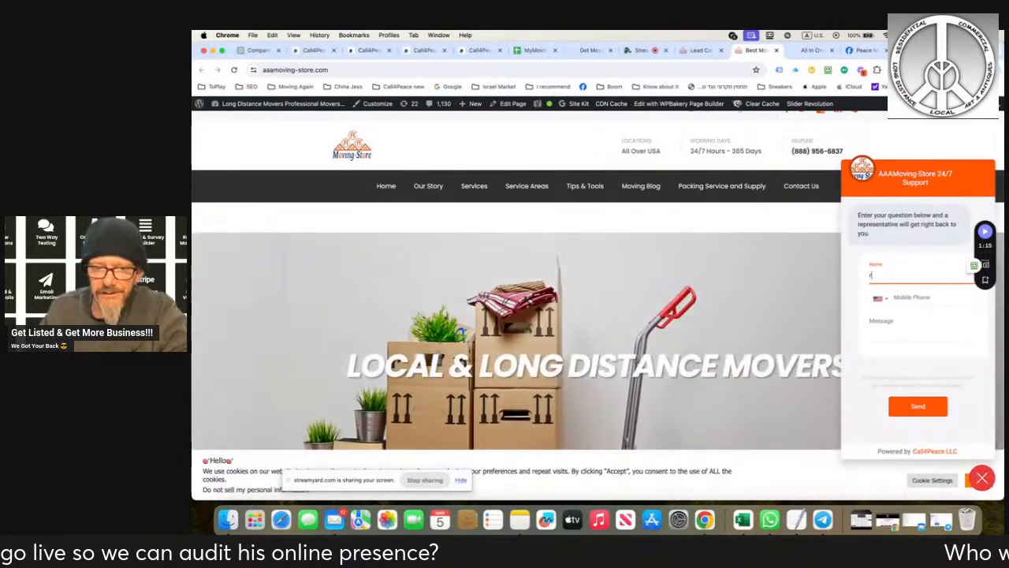
{"action": "type", "text": "ron"}
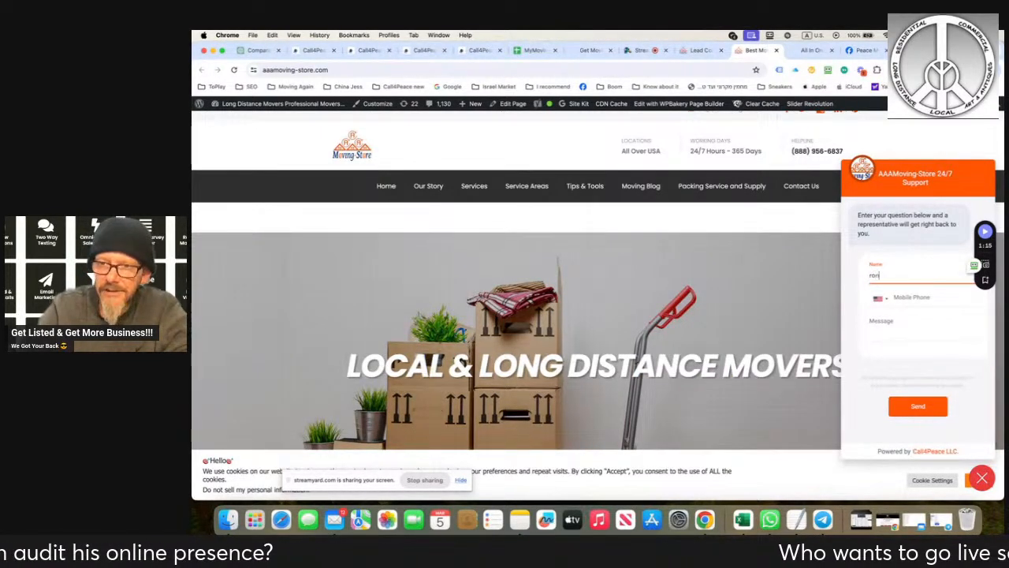
{"action": "left_click", "coordinate": [895, 299]}
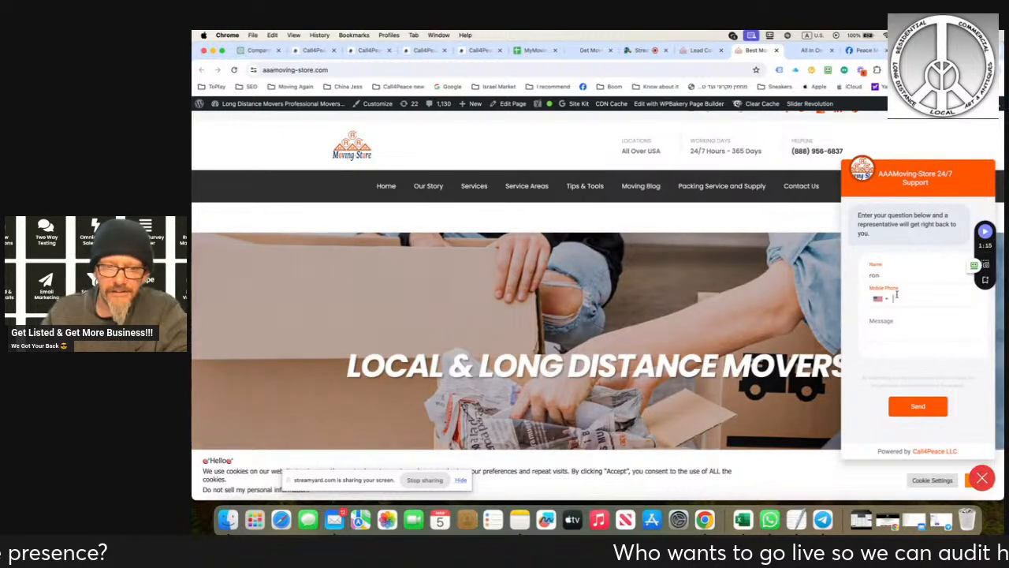
{"action": "type", "text": "12"}
{"action": "key", "text": "BackSpace"}
{"action": "key", "text": "BackSpace"}
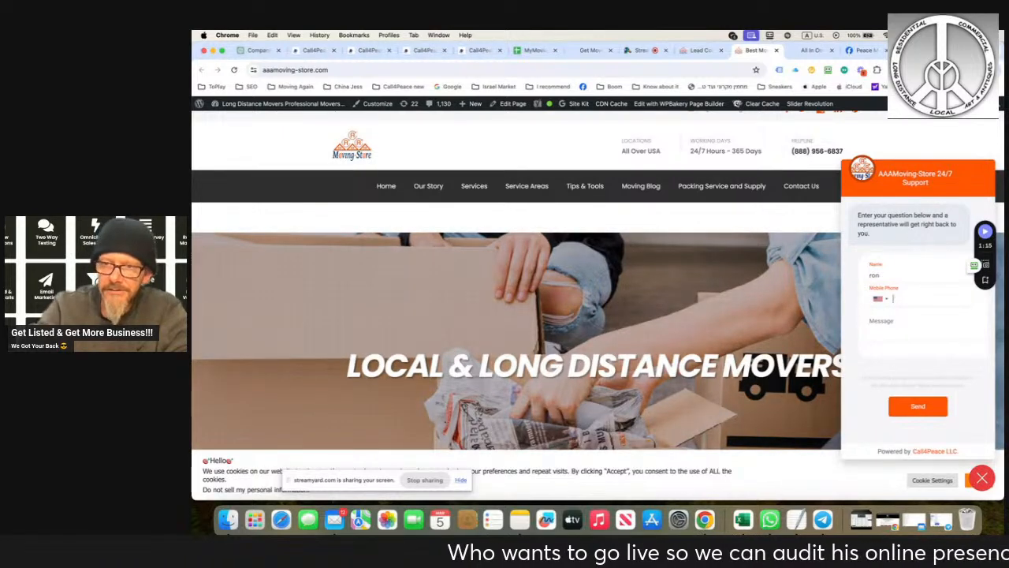
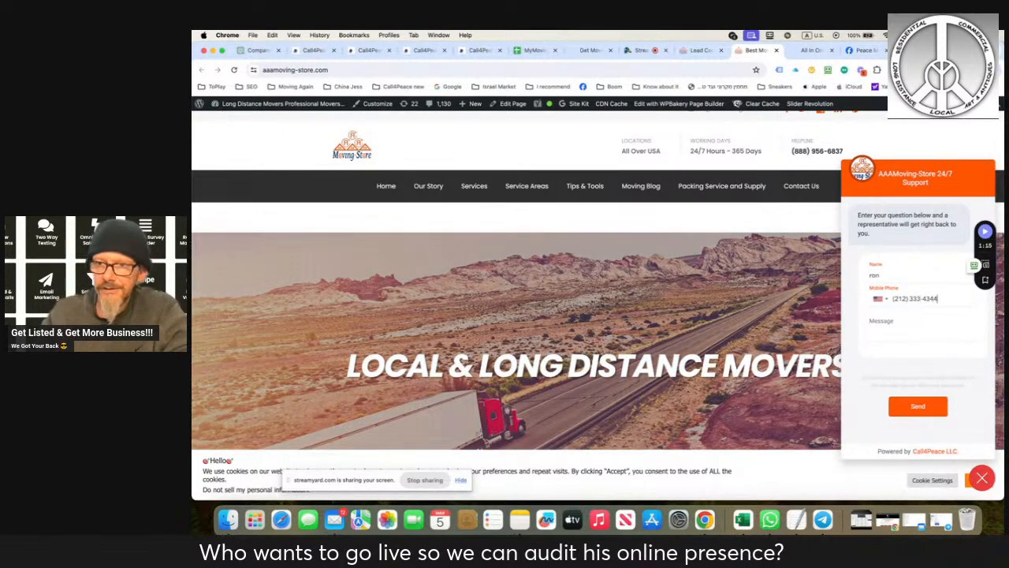
- Enter "fgcdgfh" as the chat message and send the form
{"action": "left_click", "coordinate": [897, 332]}
{"action": "type", "text": "fgcdgfh"}
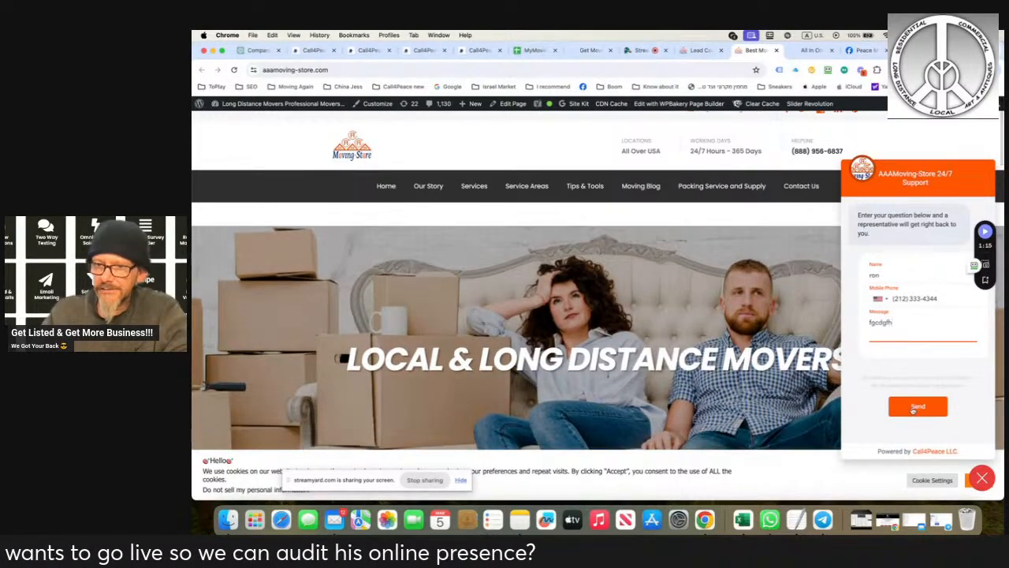
{"action": "left_click", "coordinate": [911, 406]}
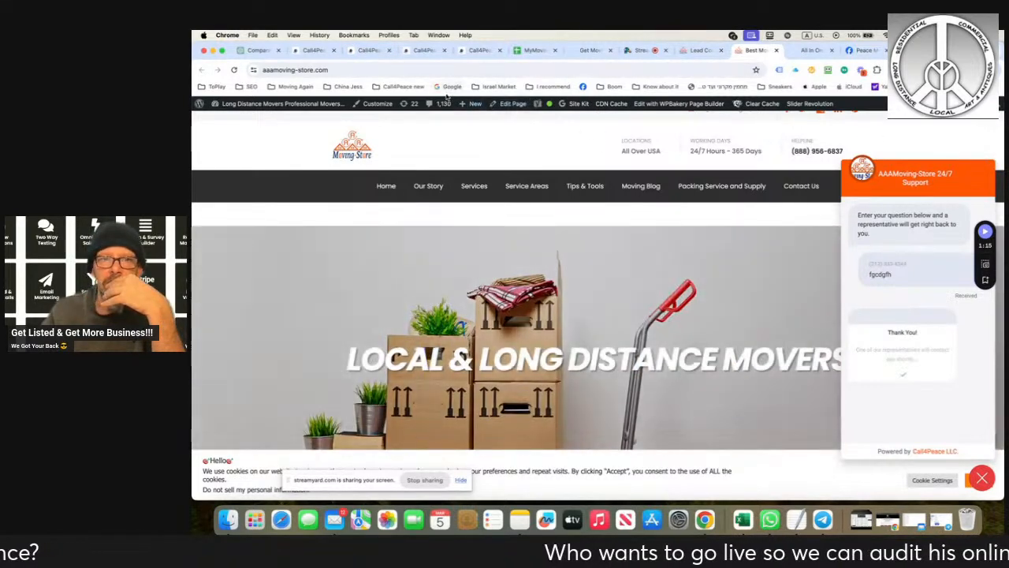
- Check the notifications in Call4Peace for the new chat message
{"action": "left_click", "coordinate": [308, 50]}
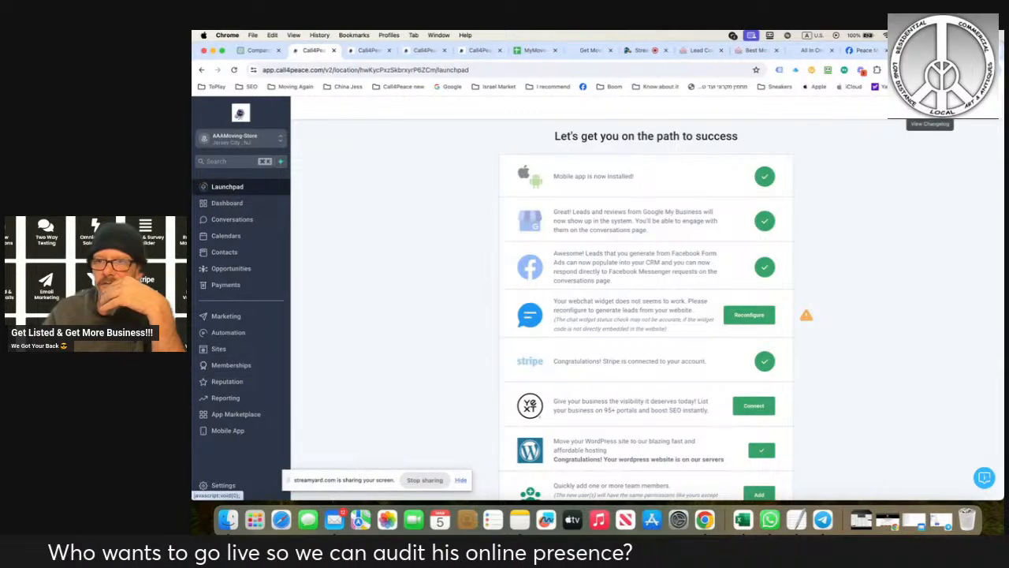
{"action": "left_click", "coordinate": [952, 108]}
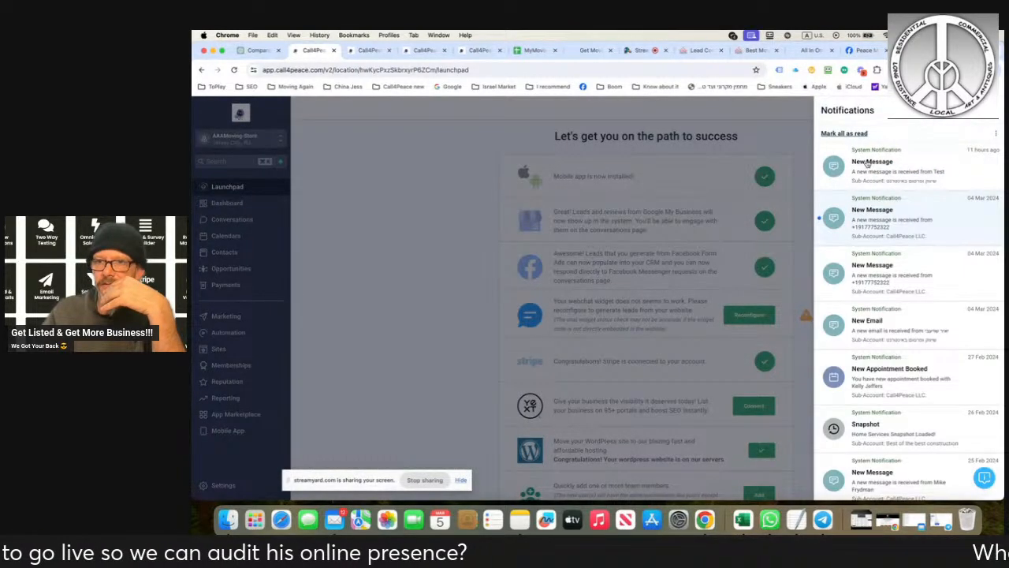
{"action": "left_click", "coordinate": [868, 162]}
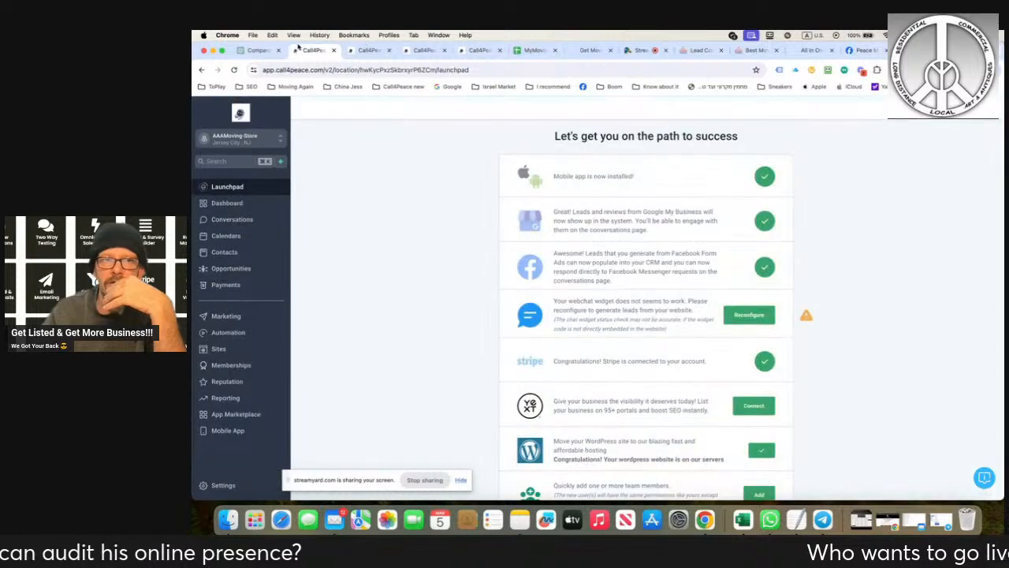
- Leave the launchpad for the AAAMoving-Store conversations and list all of them
{"action": "left_click", "coordinate": [202, 70]}
{"action": "left_click", "coordinate": [202, 70]}
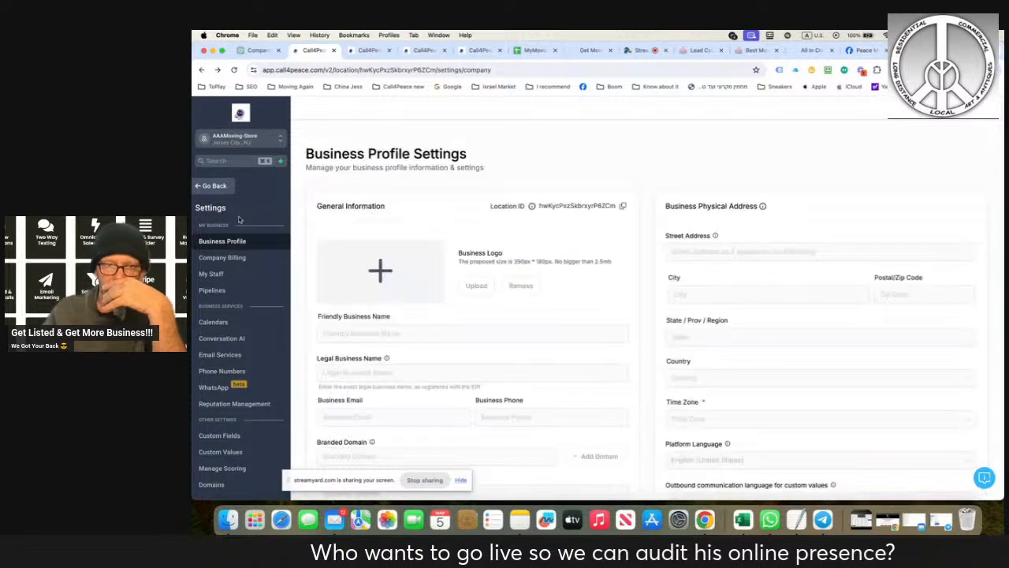
{"action": "left_click", "coordinate": [212, 188]}
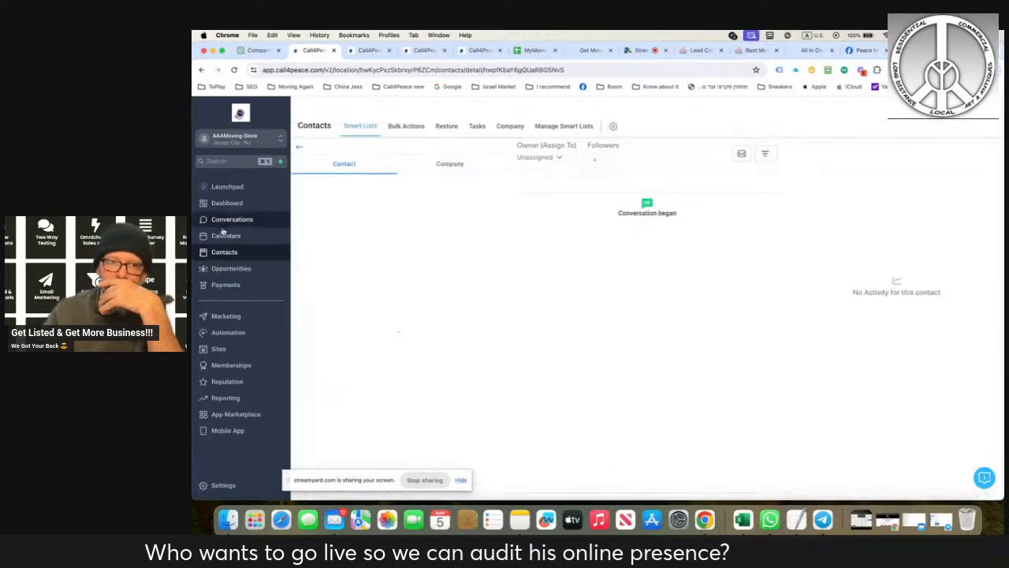
{"action": "left_click", "coordinate": [225, 221]}
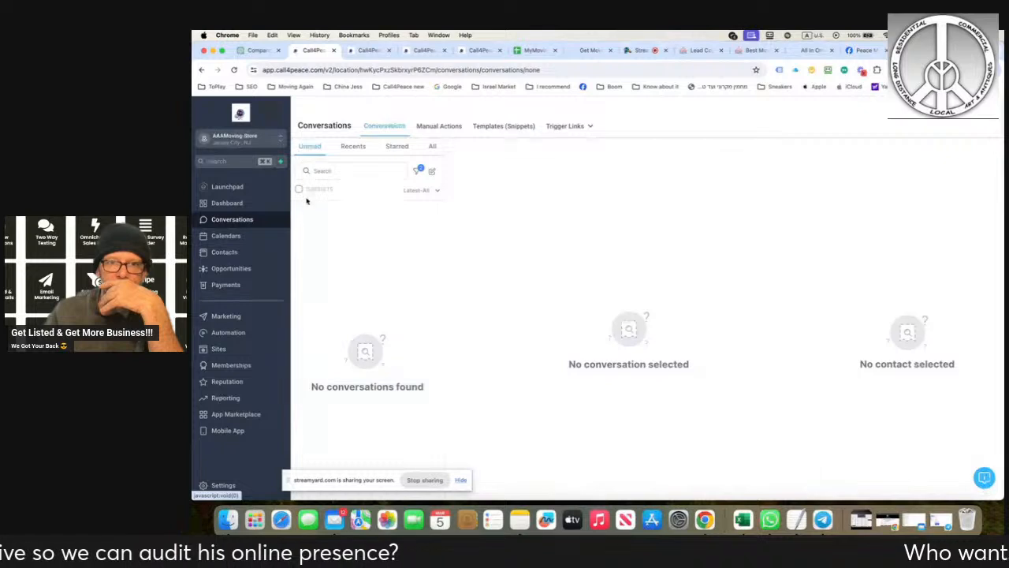
{"action": "left_click", "coordinate": [432, 146]}
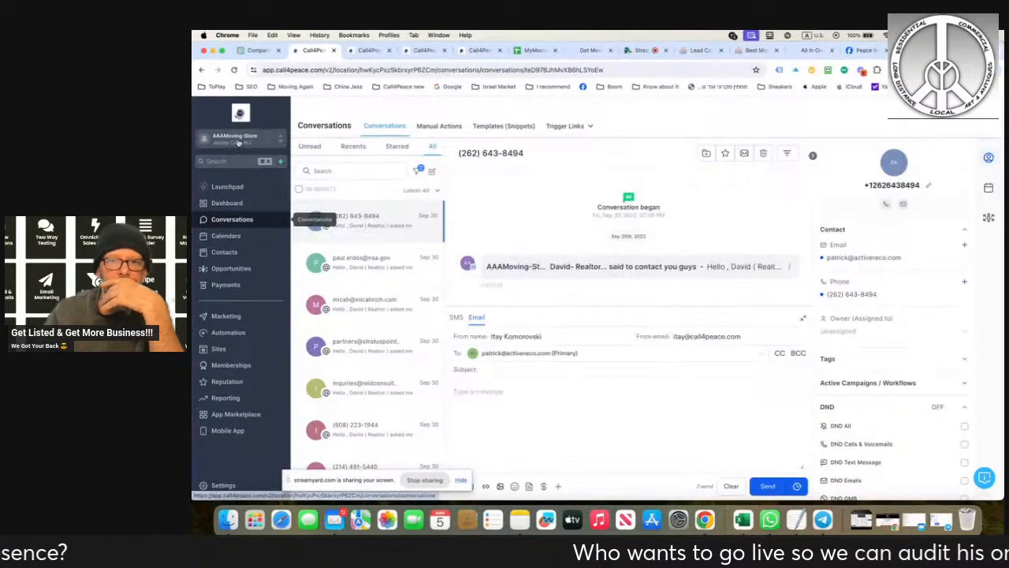
- Remove the Outbound and Email quick filters from the conversation list and apply the change
{"action": "left_click", "coordinate": [418, 171]}
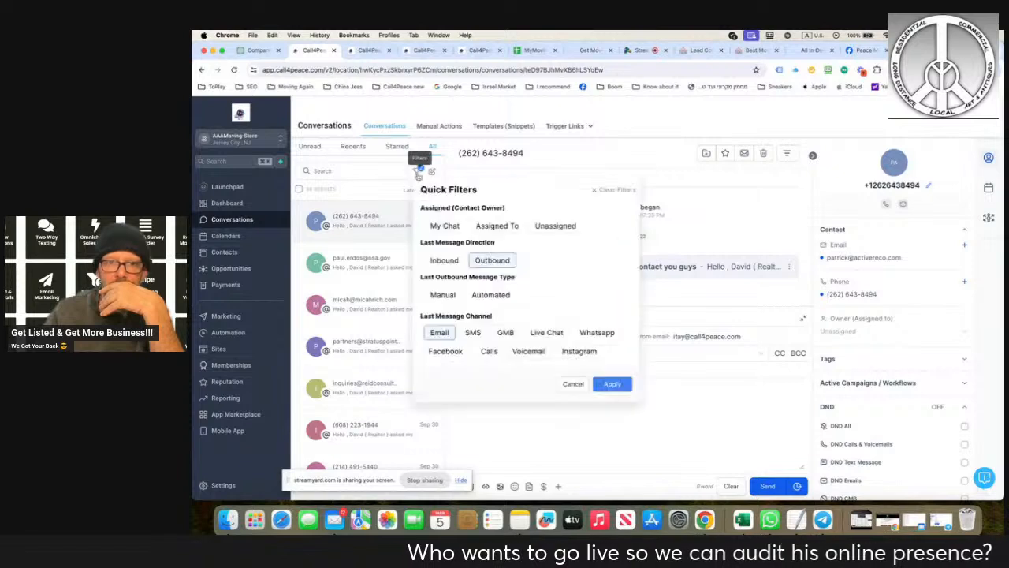
{"action": "left_click", "coordinate": [484, 260]}
{"action": "left_click", "coordinate": [445, 333]}
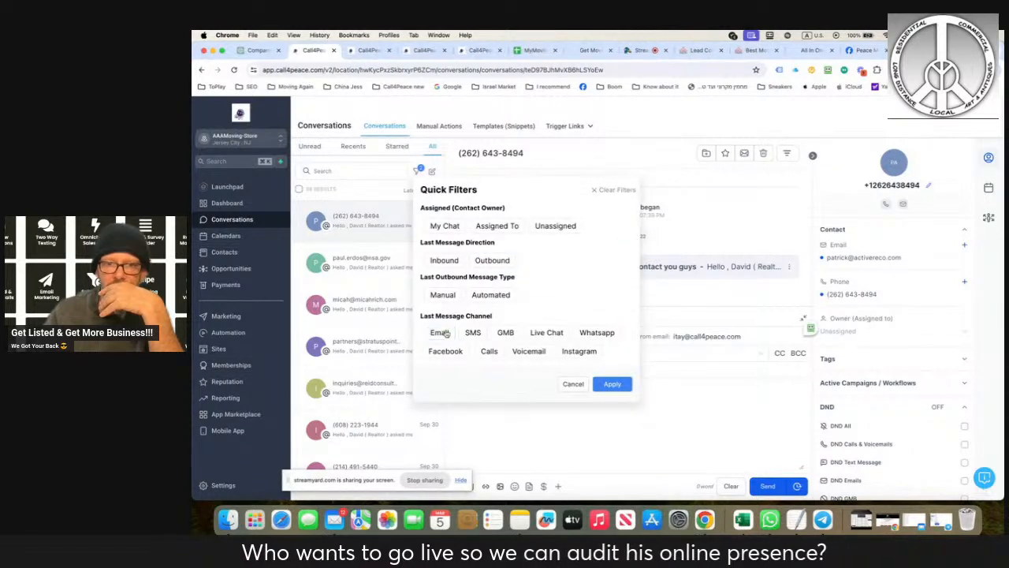
{"action": "left_click", "coordinate": [607, 383]}
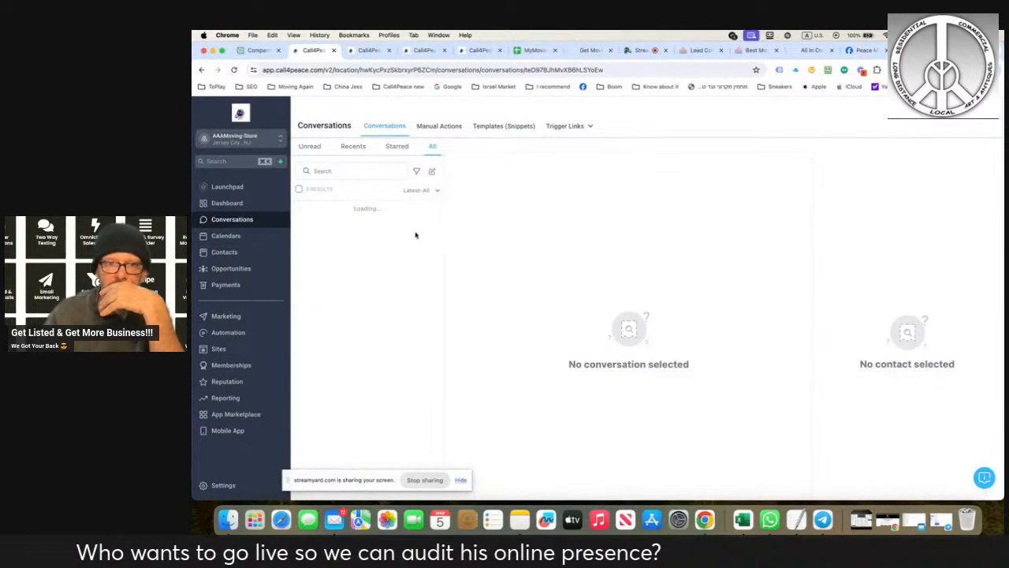
- Open the test conversation with the message "fgcdgfh", compare it with the website's chat widget, and select it in the list
{"action": "left_click", "coordinate": [363, 214]}
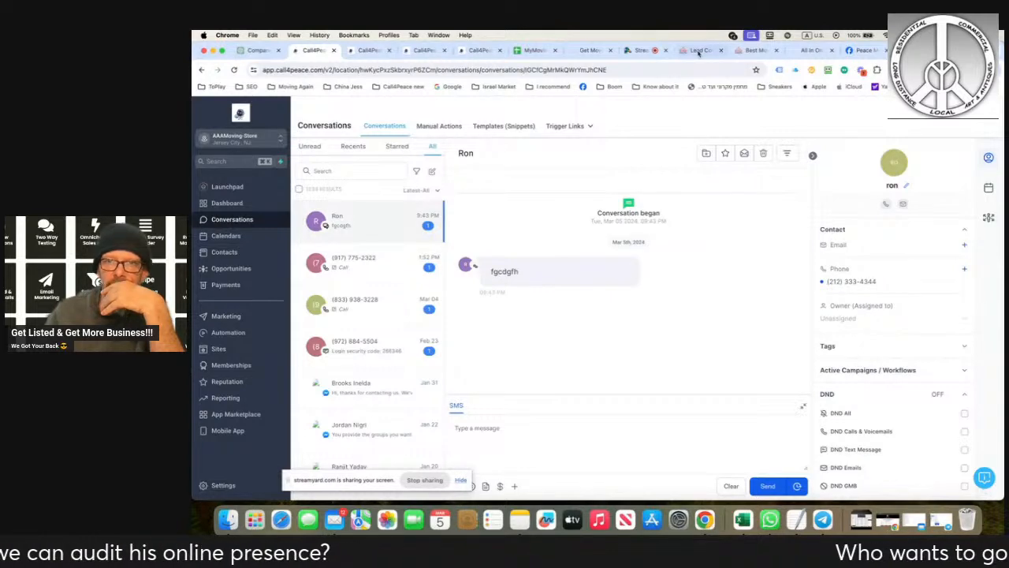
{"action": "left_click", "coordinate": [746, 51]}
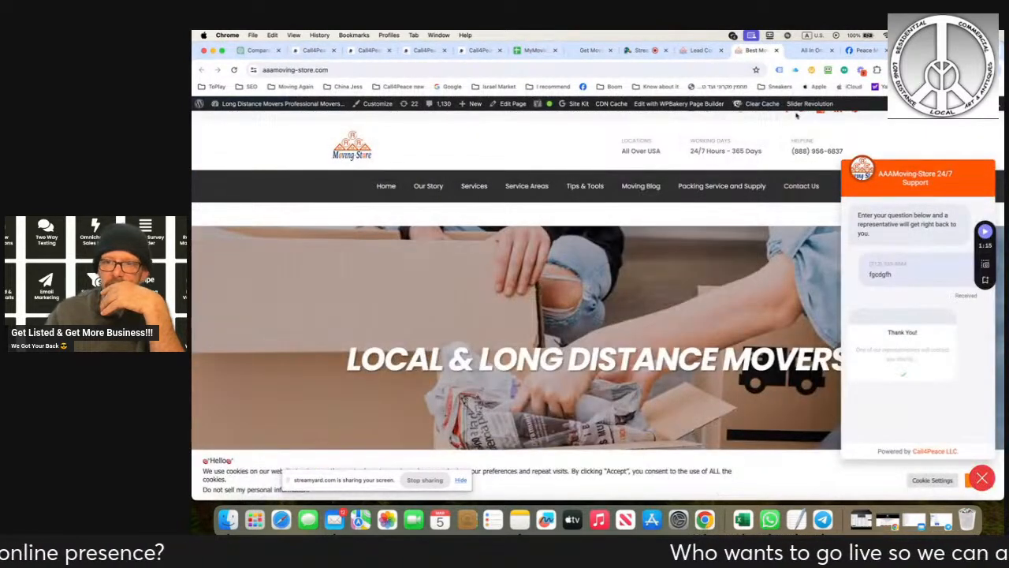
{"action": "left_click", "coordinate": [313, 51]}
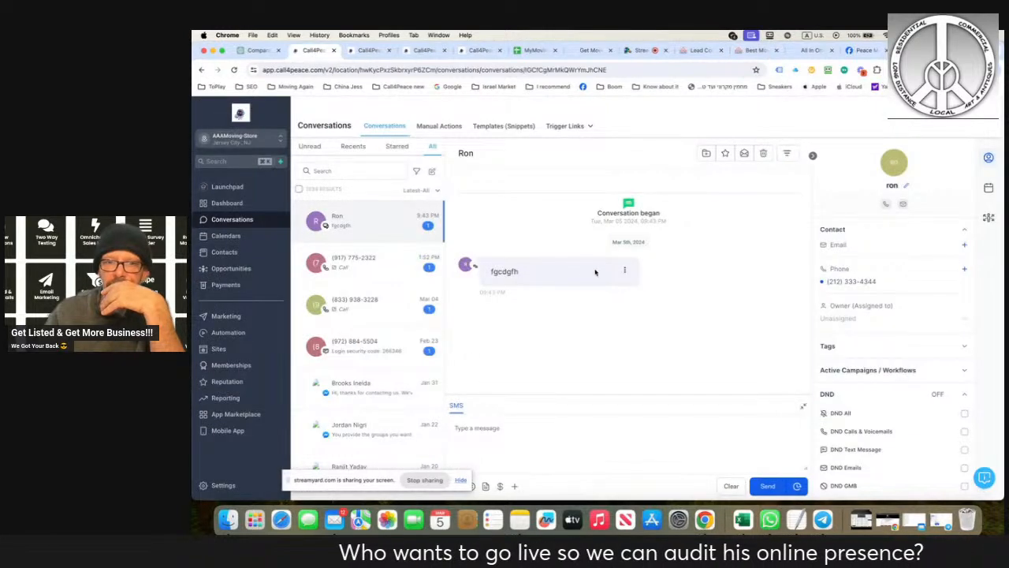
{"action": "left_click", "coordinate": [300, 222]}
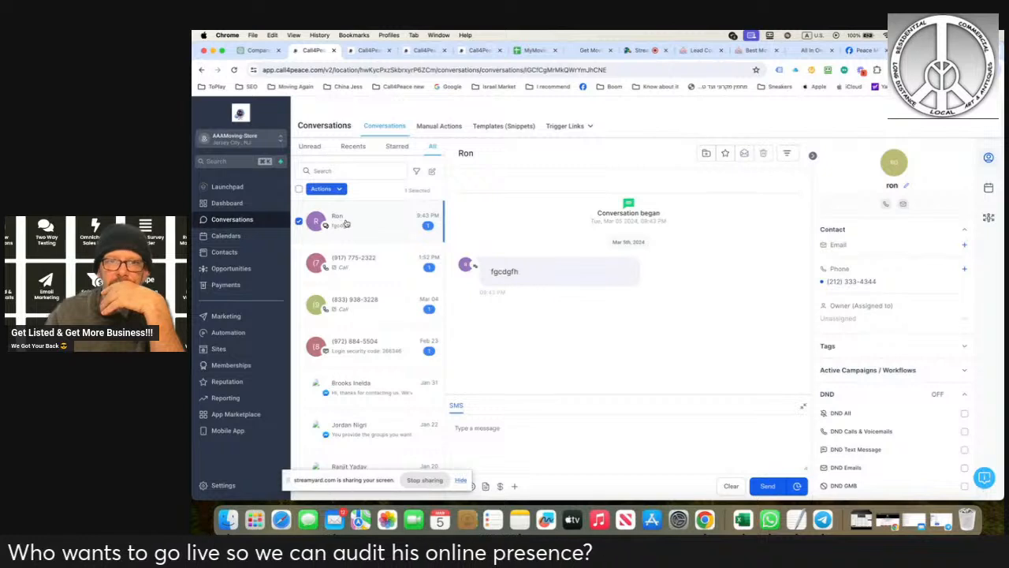
- Review the AAAMoving-Store launchpad integrations and switch to the StreamYard studio
{"action": "left_click", "coordinate": [227, 188]}
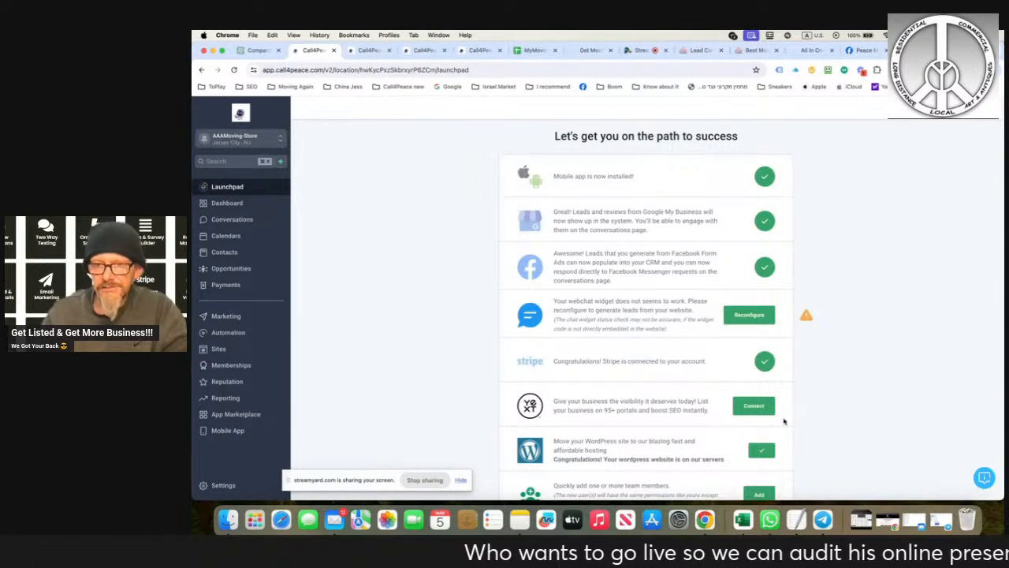
{"action": "scroll", "coordinate": [780, 387], "scroll_direction": "down", "scroll_amount": 1}
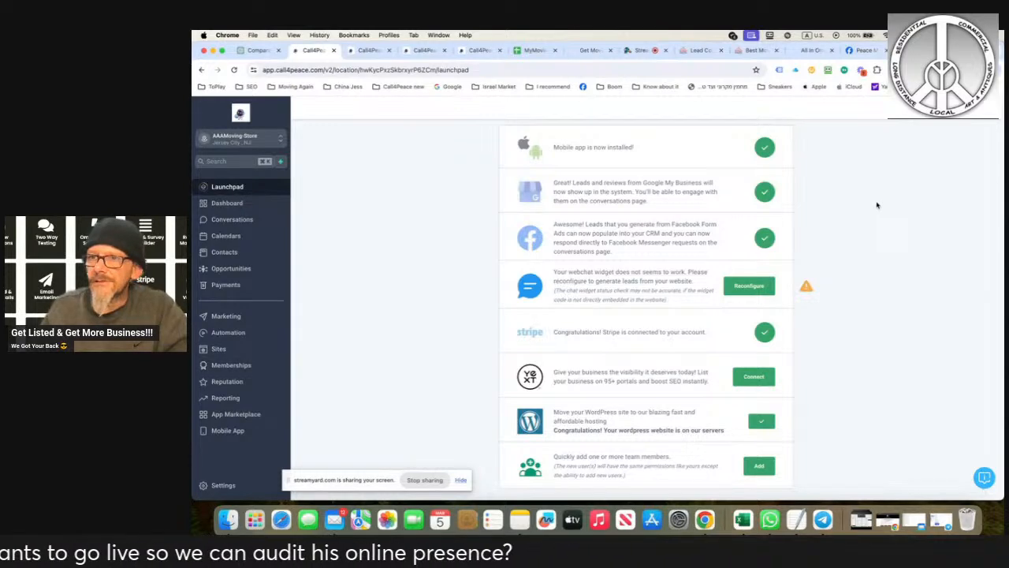
{"action": "left_click", "coordinate": [642, 50]}
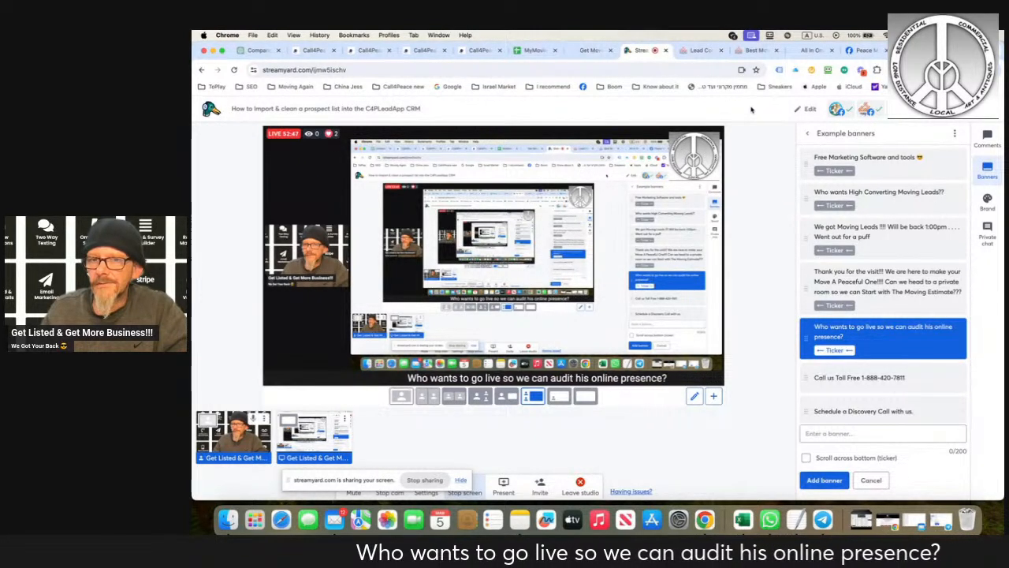
- Review the last activity of all Peace Movers contacts in Call4Peace and switch to the Call4Peace LLC social planner
{"action": "left_click", "coordinate": [423, 50]}
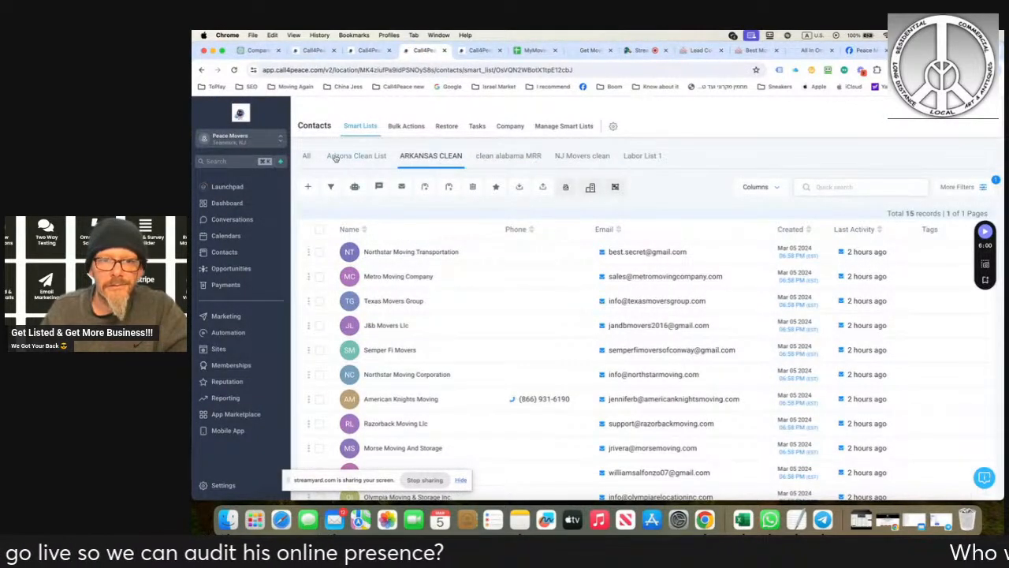
{"action": "left_click", "coordinate": [306, 156]}
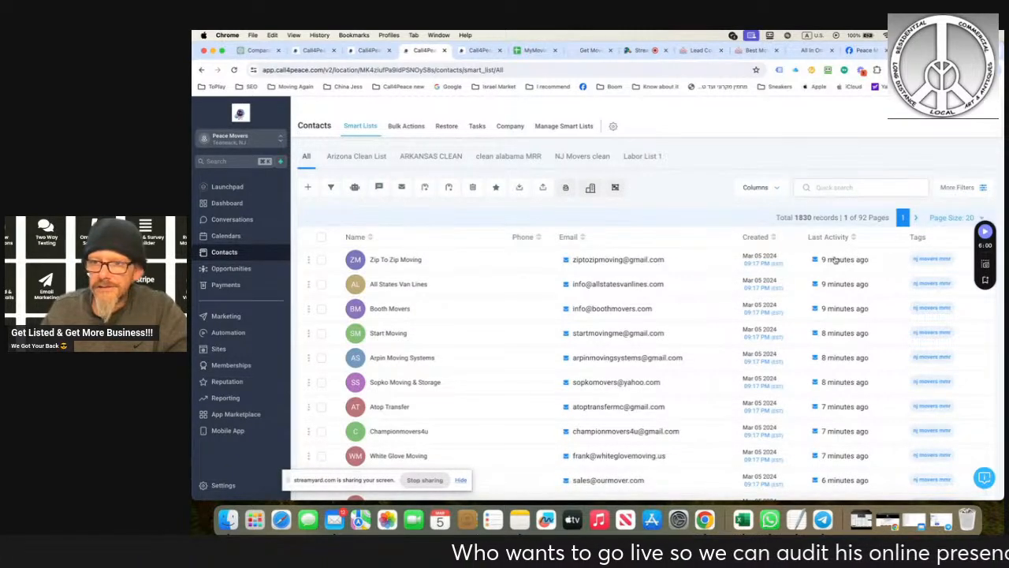
{"action": "scroll", "coordinate": [843, 334], "scroll_direction": "down", "scroll_amount": 5}
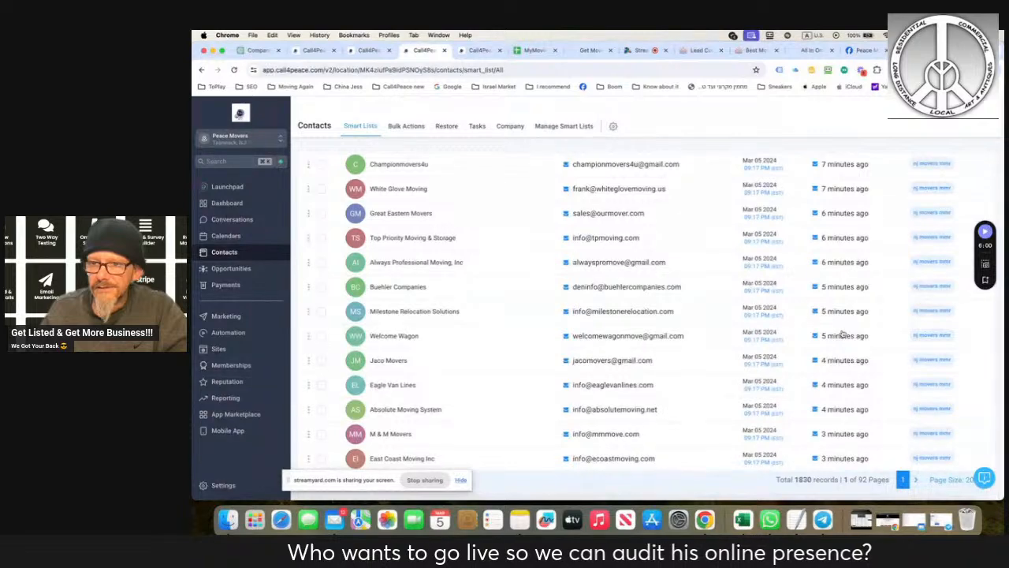
{"action": "scroll", "coordinate": [843, 334], "scroll_direction": "up", "scroll_amount": 5}
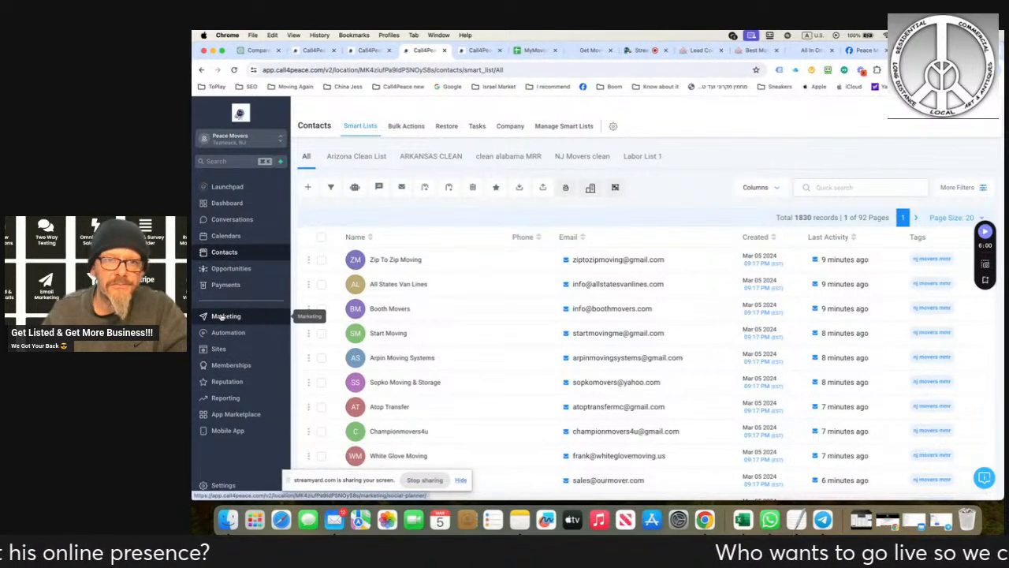
{"action": "left_click", "coordinate": [365, 50]}
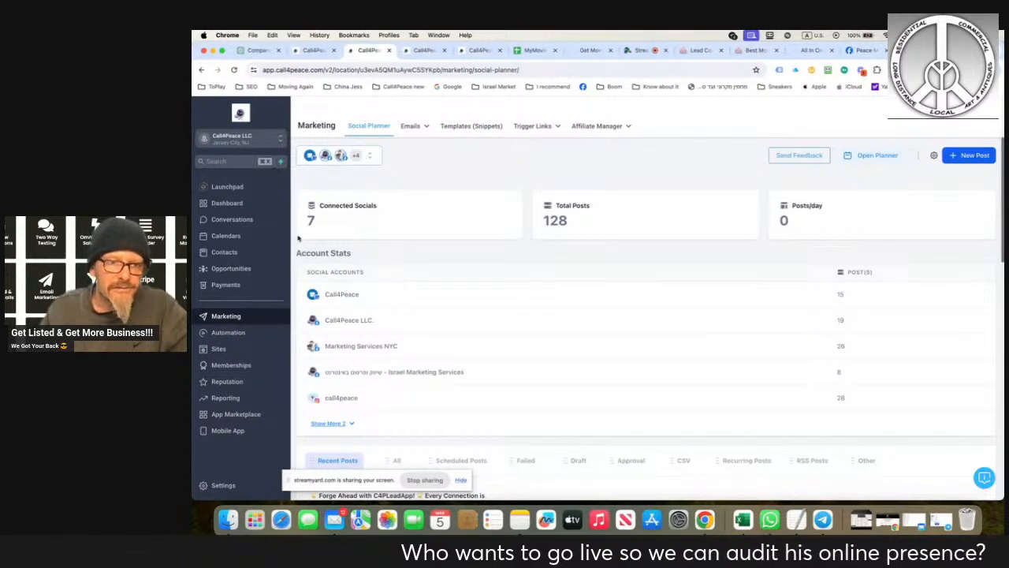
- Open the blank social post composer for Call4Peace LLC and return to the social planner overview
{"action": "left_click", "coordinate": [229, 317]}
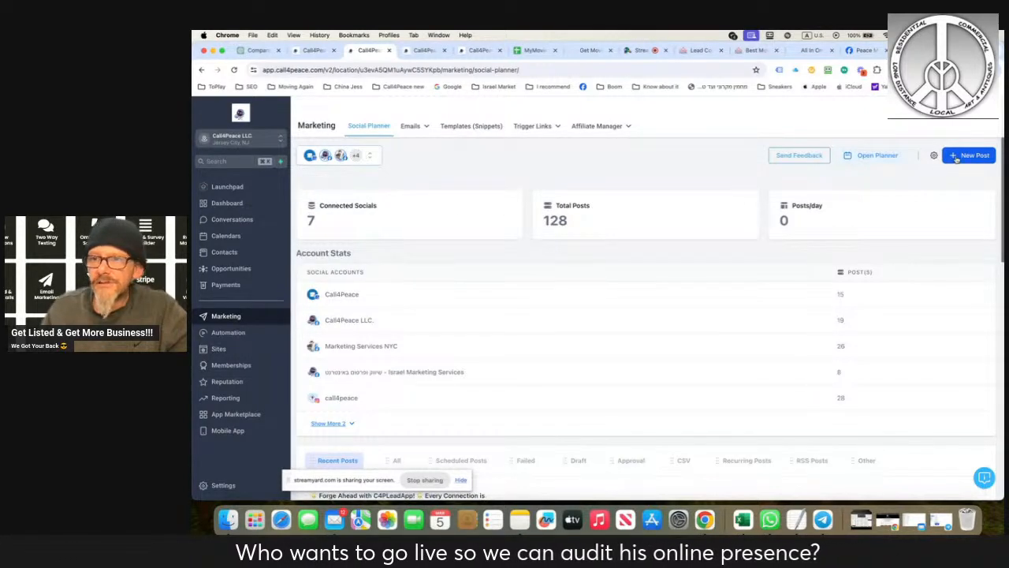
{"action": "left_click", "coordinate": [956, 157]}
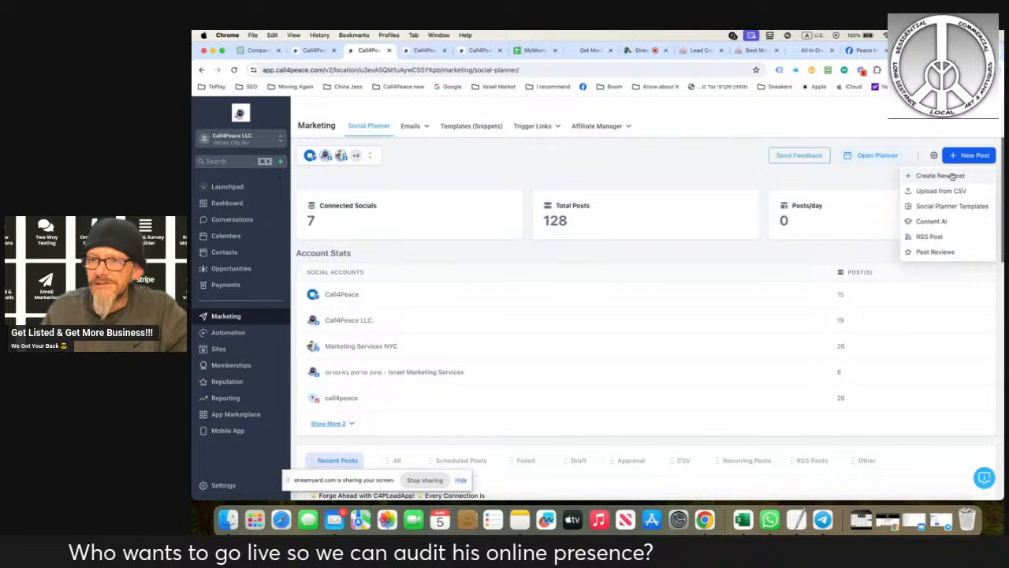
{"action": "left_click", "coordinate": [952, 176]}
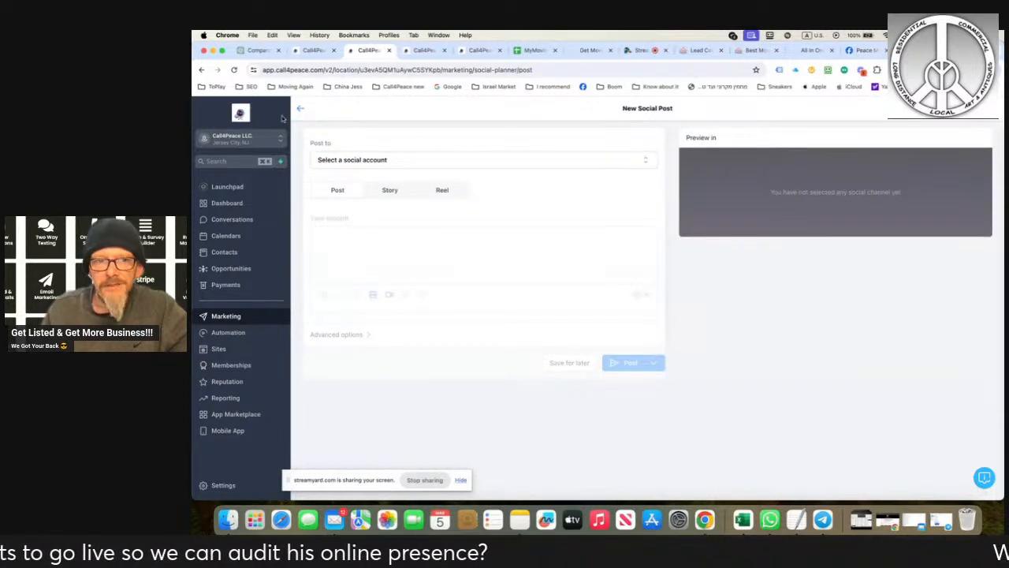
{"action": "left_click", "coordinate": [300, 109]}
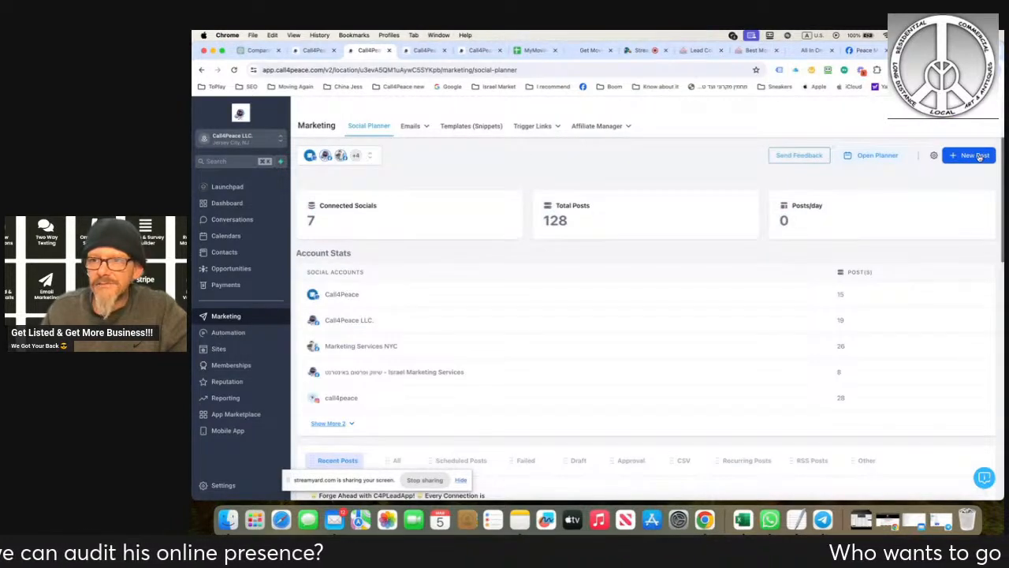
- Browse all templates in the Social Planner template library, loading further batches up to the Chiropractic Care and Yoga & Stretching sets
{"action": "left_click", "coordinate": [978, 157]}
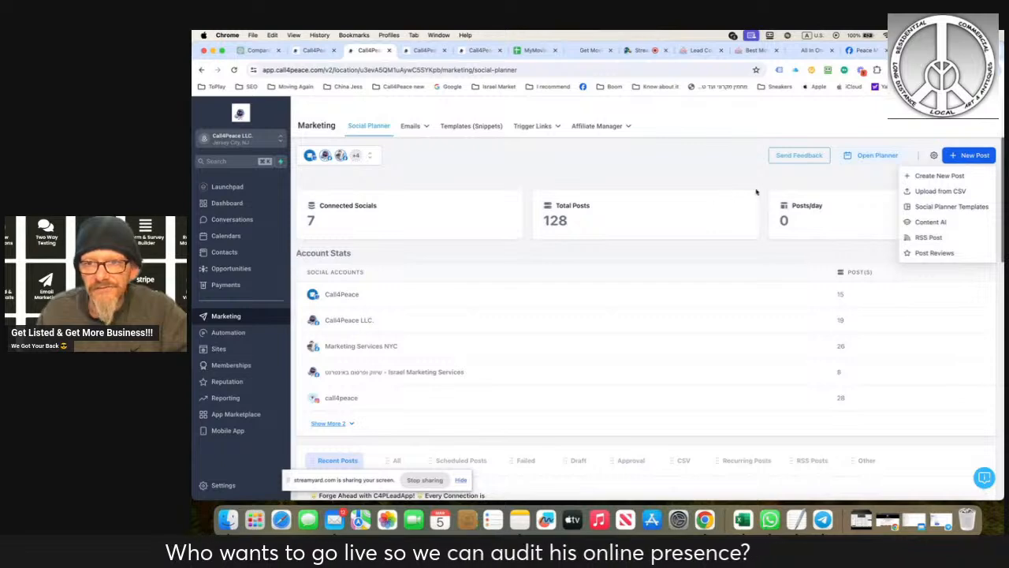
{"action": "left_click", "coordinate": [916, 207]}
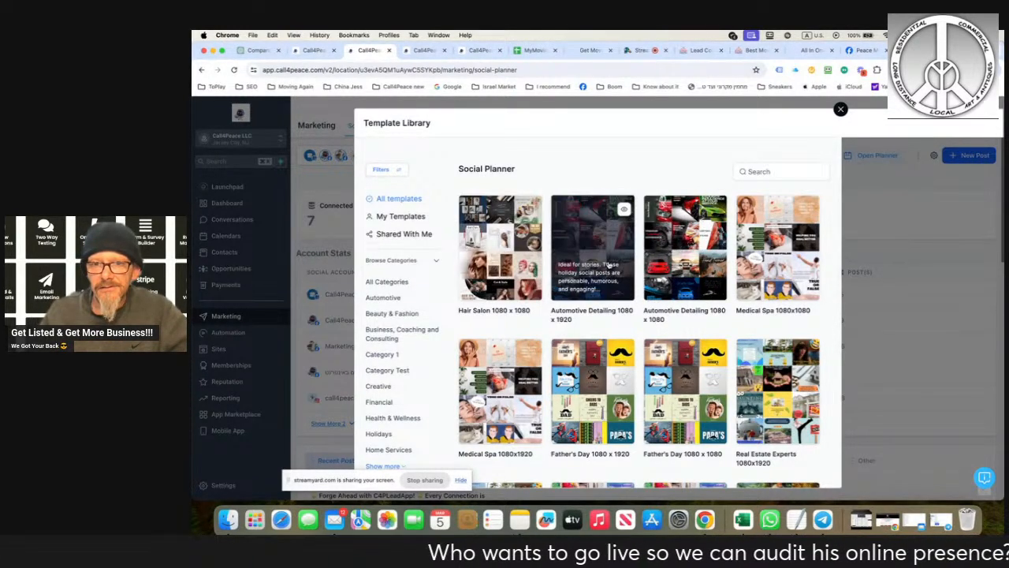
{"action": "scroll", "coordinate": [686, 376], "scroll_direction": "down", "scroll_amount": 1}
{"action": "scroll", "coordinate": [685, 376], "scroll_direction": "down", "scroll_amount": 10}
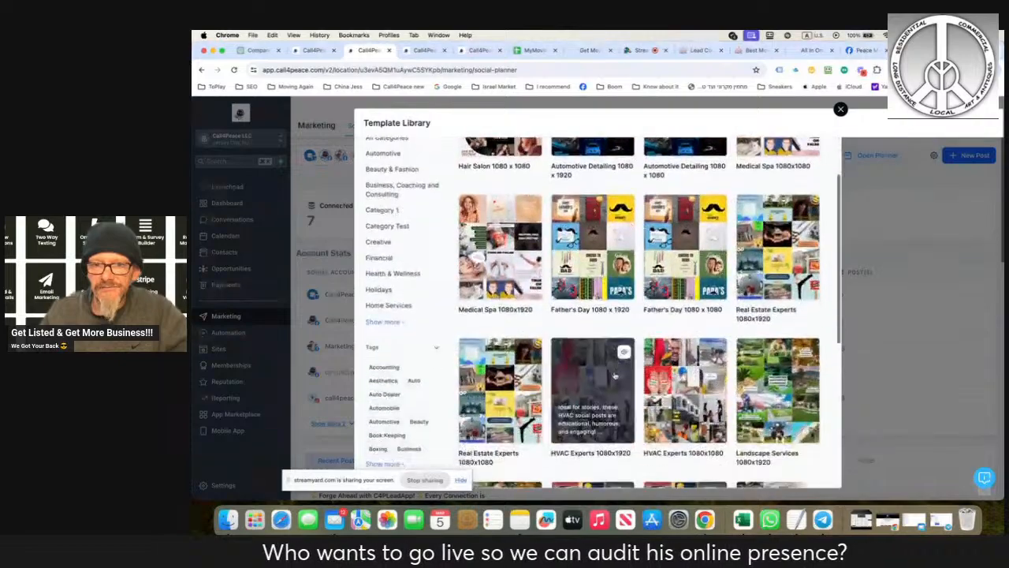
{"action": "left_click", "coordinate": [646, 455]}
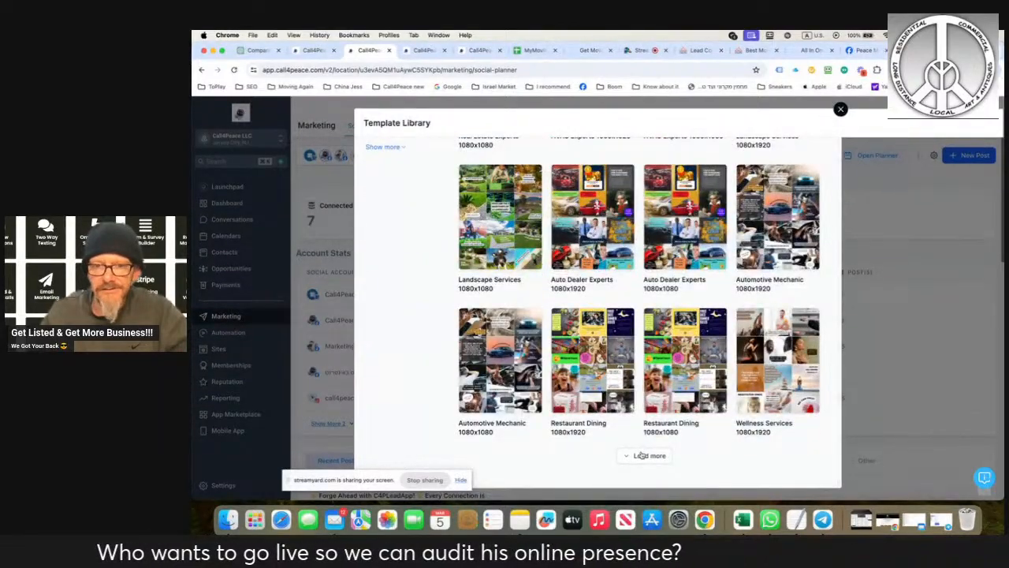
{"action": "scroll", "coordinate": [592, 260], "scroll_direction": "down", "scroll_amount": 5}
{"action": "scroll", "coordinate": [647, 355], "scroll_direction": "down", "scroll_amount": 5}
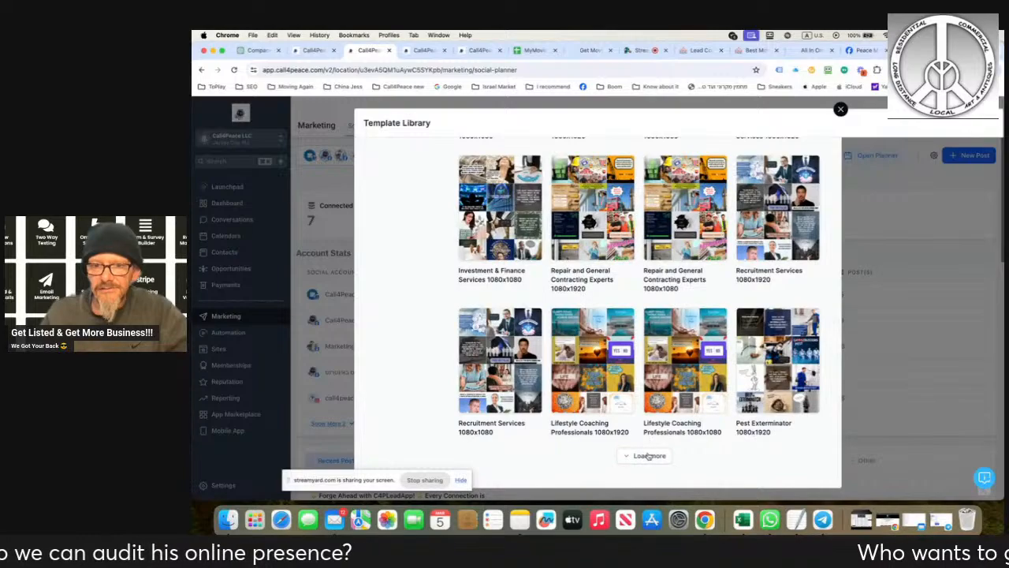
{"action": "left_click", "coordinate": [648, 455]}
{"action": "scroll", "coordinate": [604, 381], "scroll_direction": "down", "scroll_amount": 5}
{"action": "scroll", "coordinate": [603, 381], "scroll_direction": "down", "scroll_amount": 3}
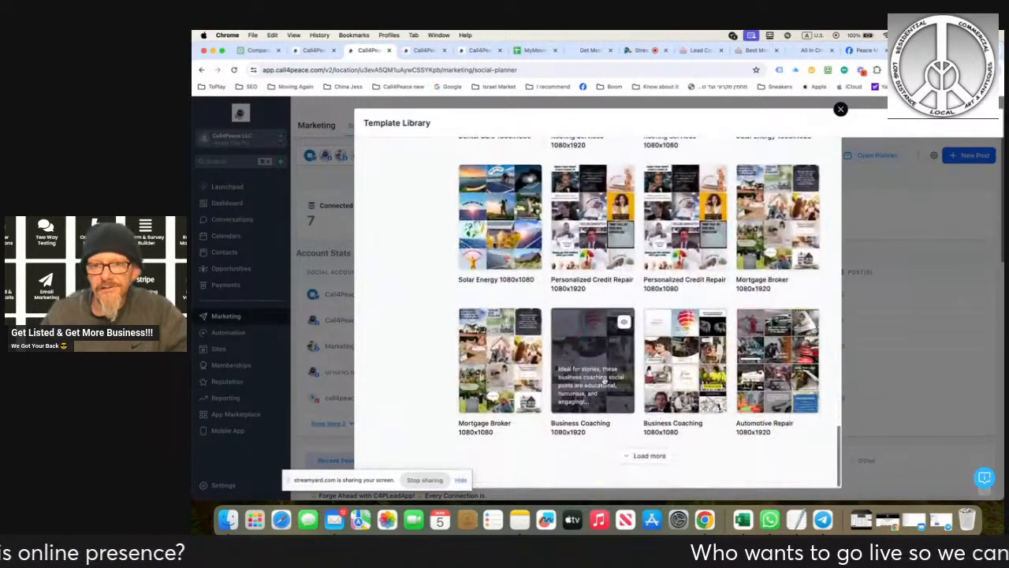
{"action": "left_click", "coordinate": [648, 456]}
{"action": "scroll", "coordinate": [626, 406], "scroll_direction": "down", "scroll_amount": 2}
{"action": "scroll", "coordinate": [626, 405], "scroll_direction": "down", "scroll_amount": 10}
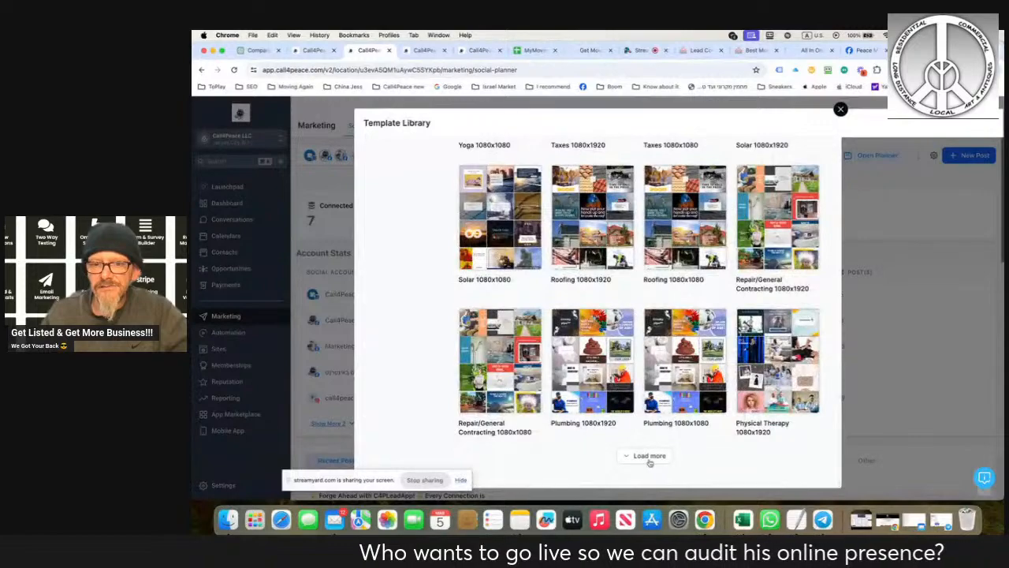
{"action": "left_click", "coordinate": [648, 455]}
{"action": "scroll", "coordinate": [653, 442], "scroll_direction": "down", "scroll_amount": 5}
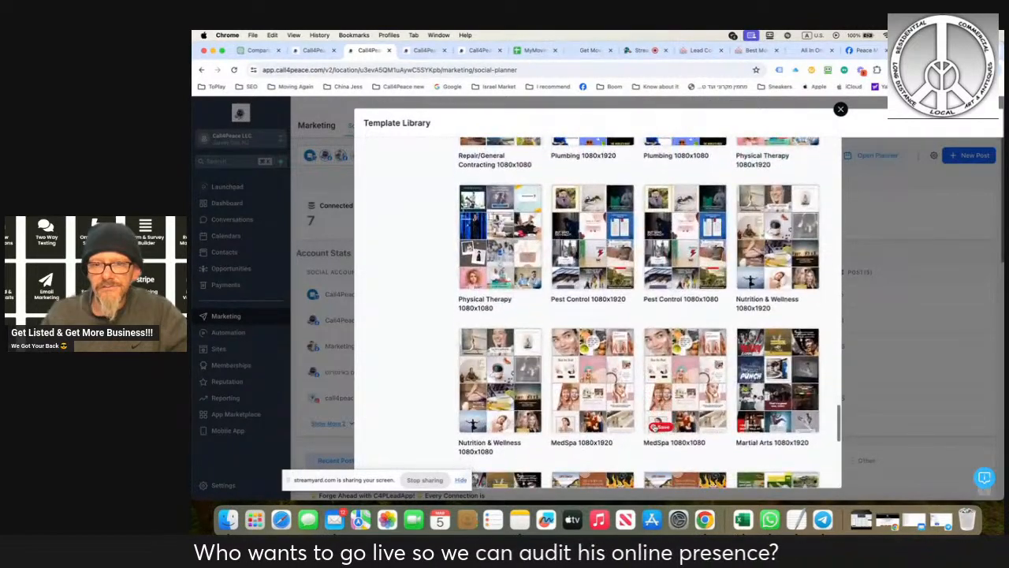
{"action": "scroll", "coordinate": [700, 337], "scroll_direction": "down", "scroll_amount": 1}
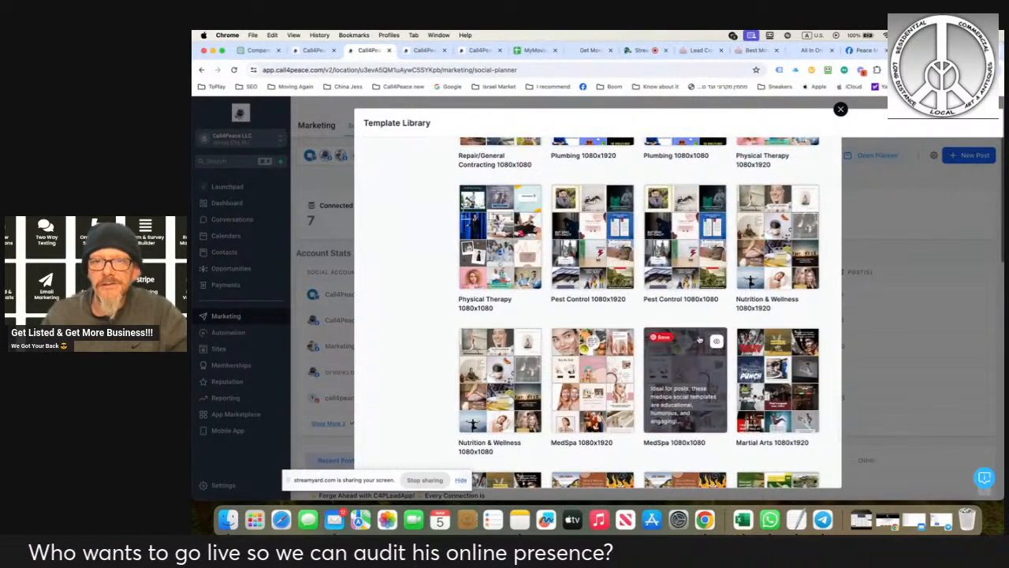
{"action": "scroll", "coordinate": [699, 338], "scroll_direction": "down", "scroll_amount": 6}
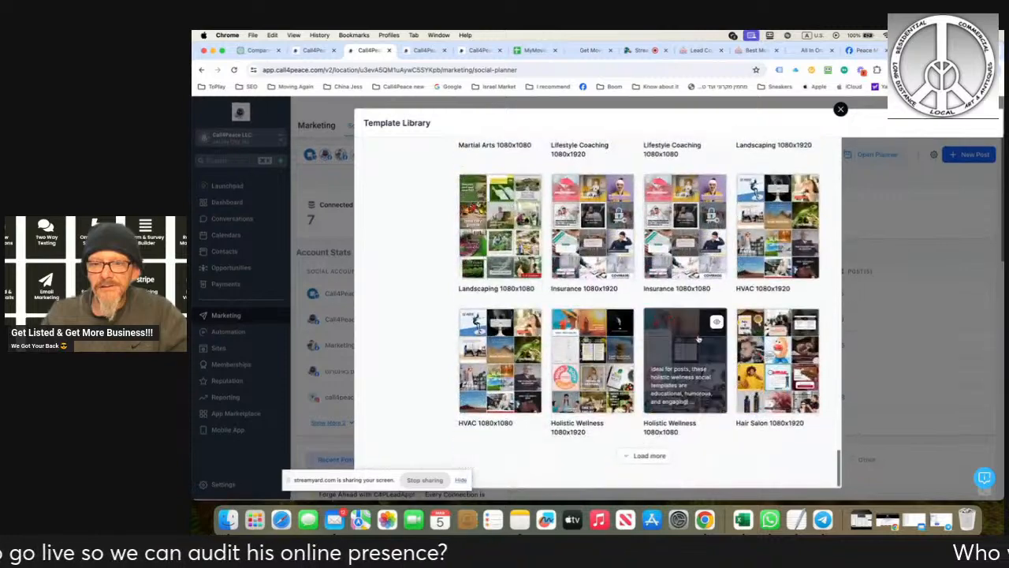
{"action": "left_click", "coordinate": [645, 456]}
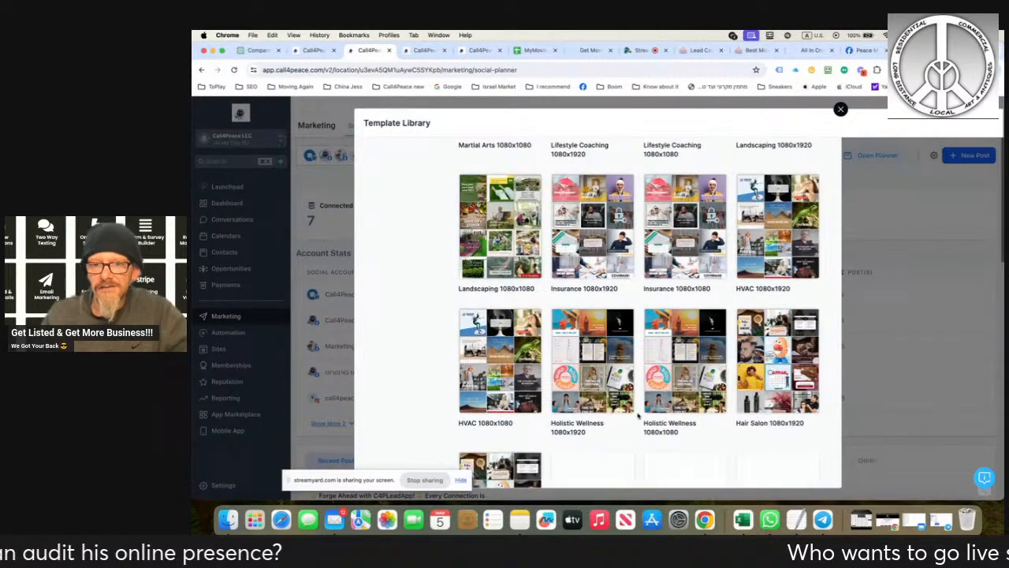
{"action": "scroll", "coordinate": [635, 426], "scroll_direction": "down", "scroll_amount": 8}
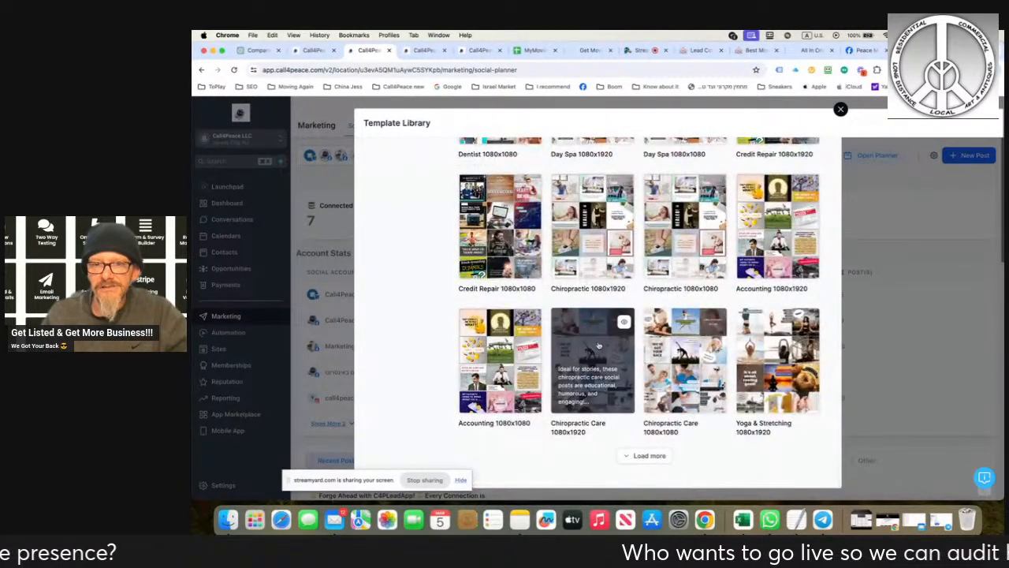
- Preview the posts in the Chiropractic Care 1080x1920 template and close the template library
{"action": "left_click", "coordinate": [623, 322]}
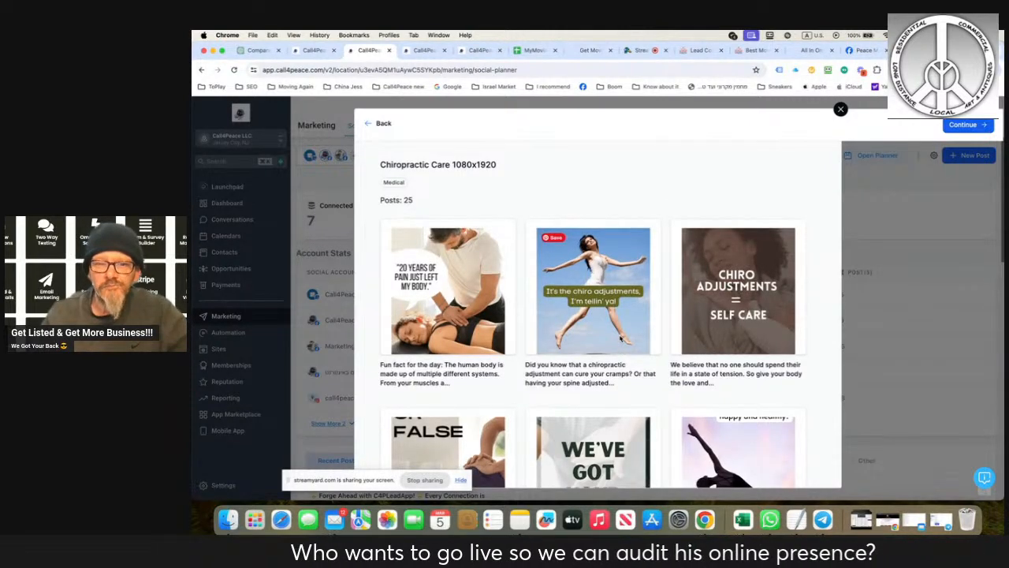
{"action": "scroll", "coordinate": [621, 347], "scroll_direction": "down", "scroll_amount": 5}
{"action": "scroll", "coordinate": [621, 339], "scroll_direction": "down", "scroll_amount": 5}
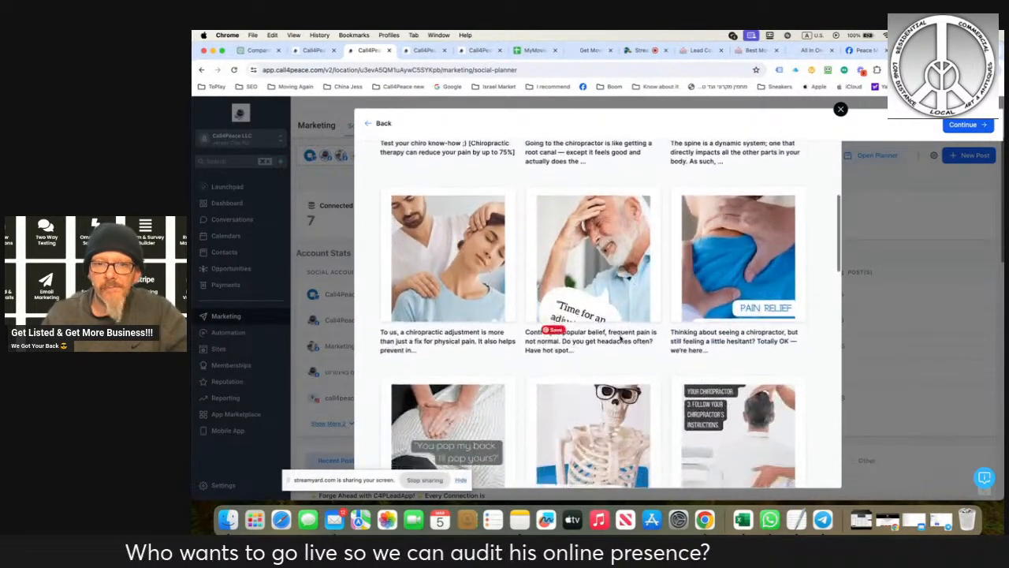
{"action": "scroll", "coordinate": [621, 338], "scroll_direction": "down", "scroll_amount": 5}
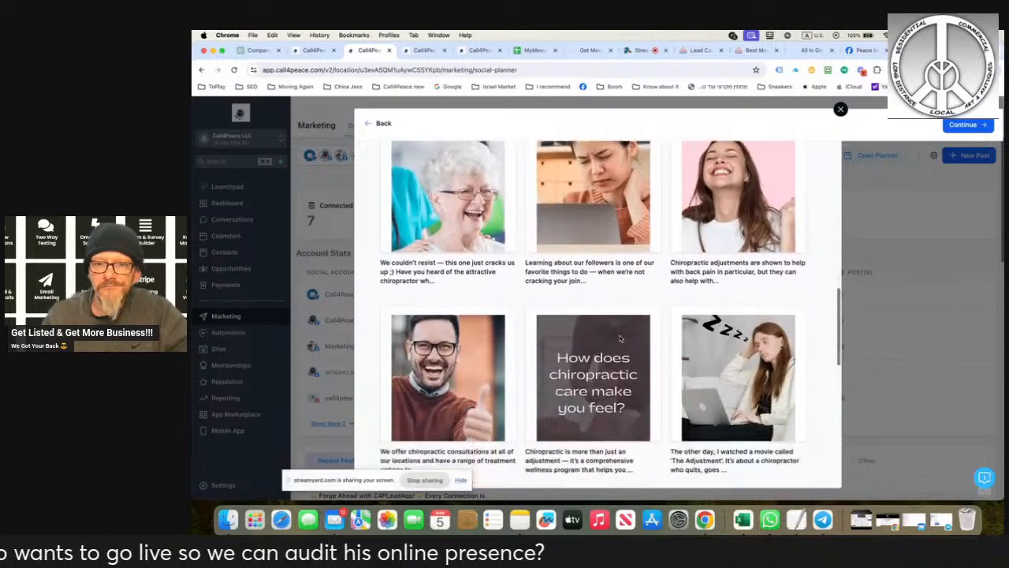
{"action": "scroll", "coordinate": [622, 339], "scroll_direction": "down", "scroll_amount": 5}
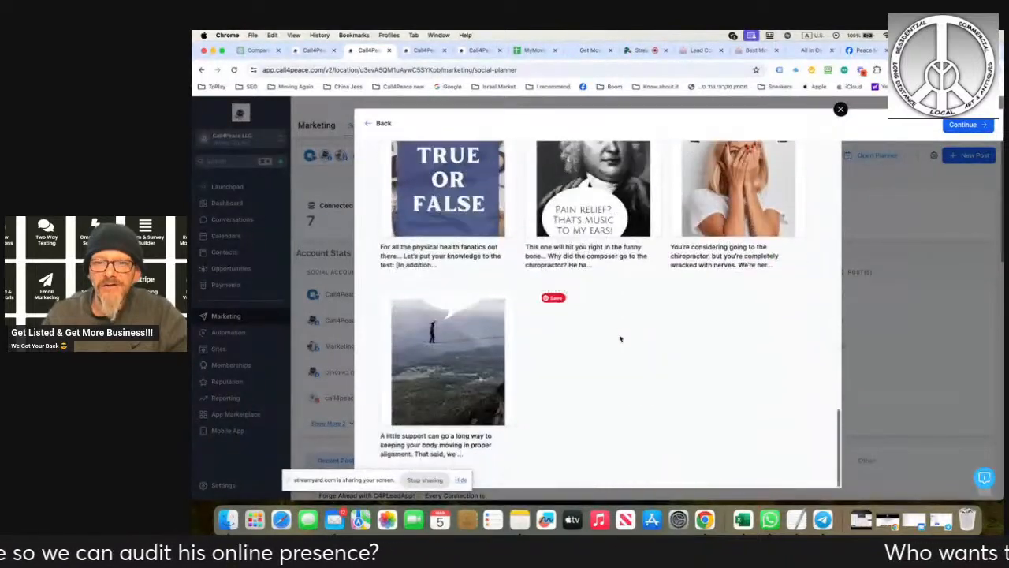
{"action": "scroll", "coordinate": [621, 339], "scroll_direction": "up", "scroll_amount": 3}
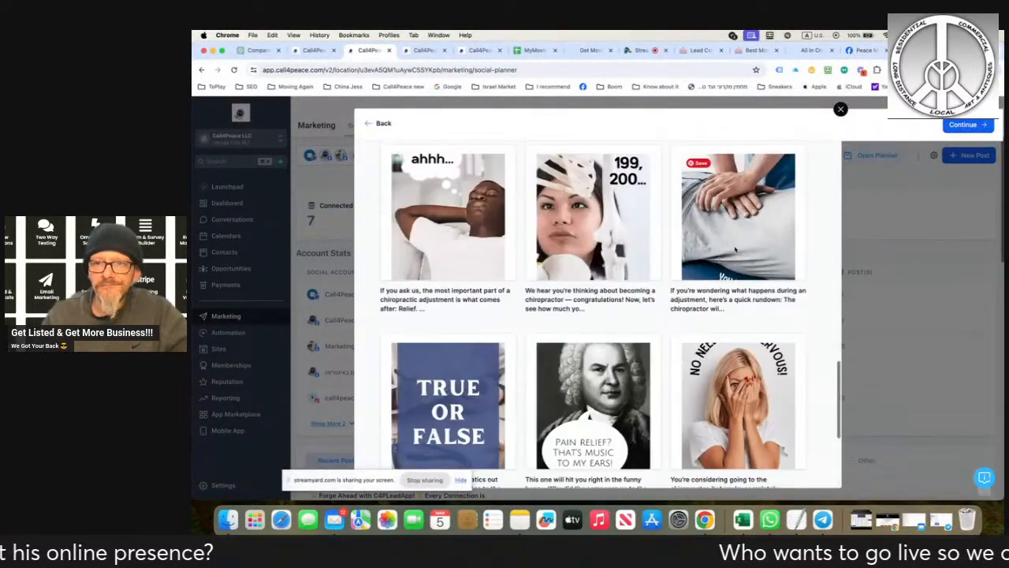
{"action": "left_click", "coordinate": [841, 109]}
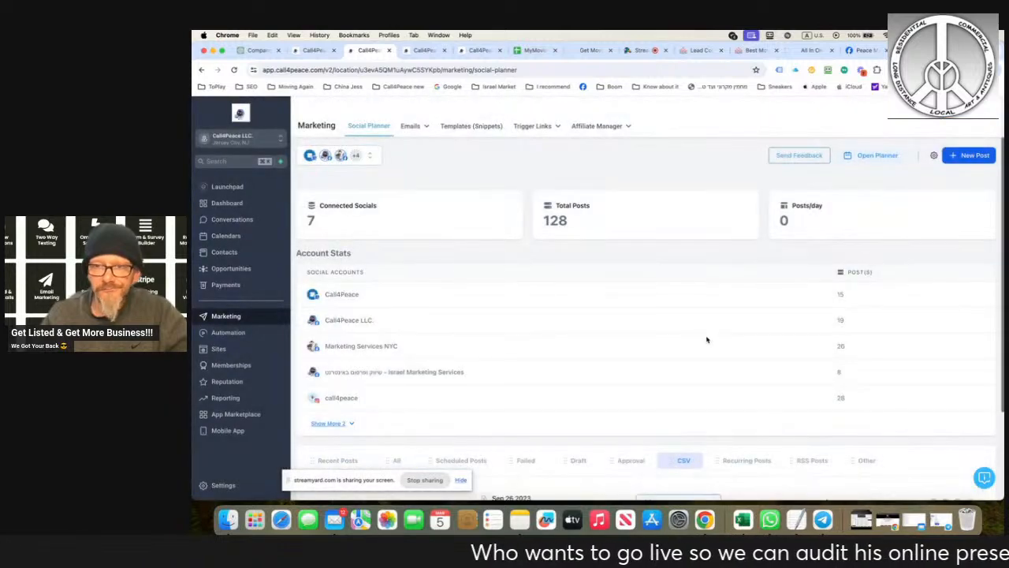
- Show the creation options for a new Call4Peace LLC post and switch to the StreamYard studio
{"action": "left_click", "coordinate": [963, 161]}
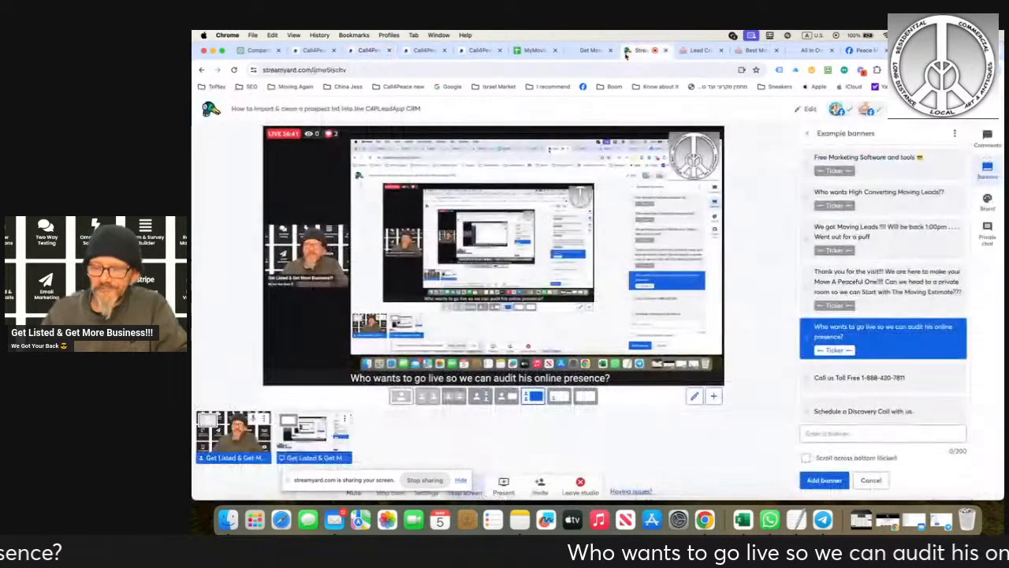
{"action": "left_click", "coordinate": [628, 51]}
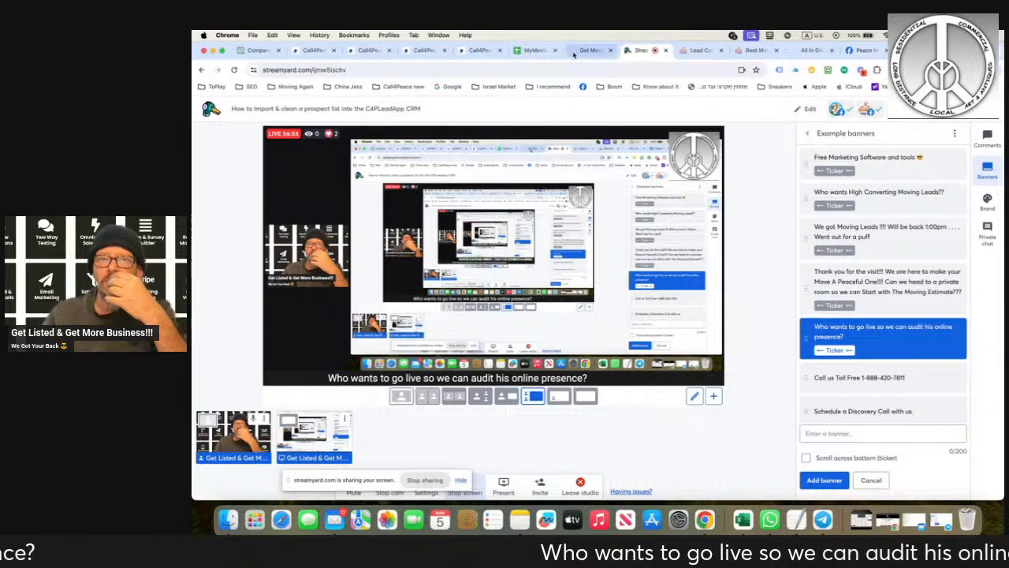
- Switch to the Peace Movers social planner, start a new social post and list the social accounts available for it
{"action": "left_click", "coordinate": [421, 50]}
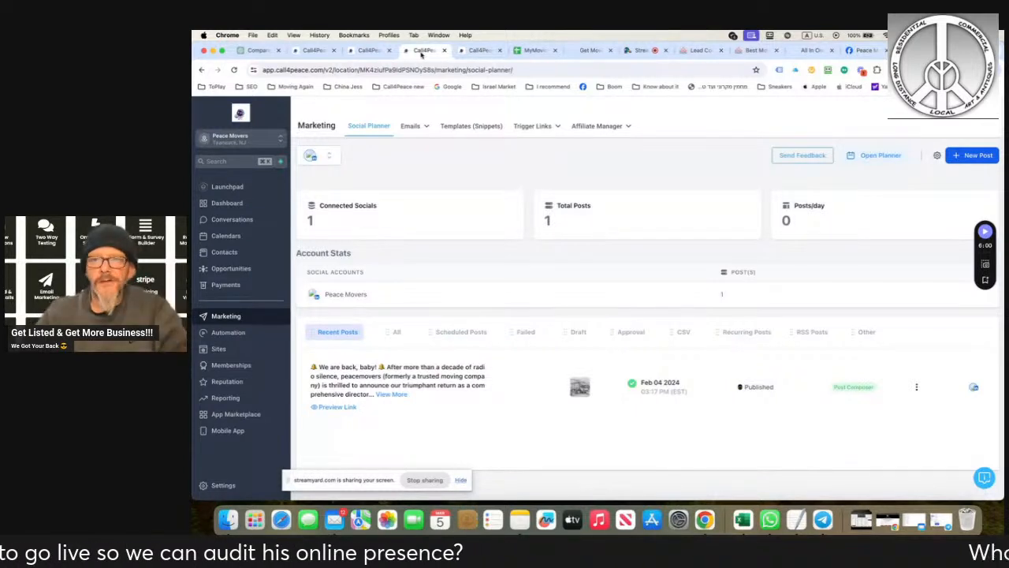
{"action": "left_click", "coordinate": [972, 157]}
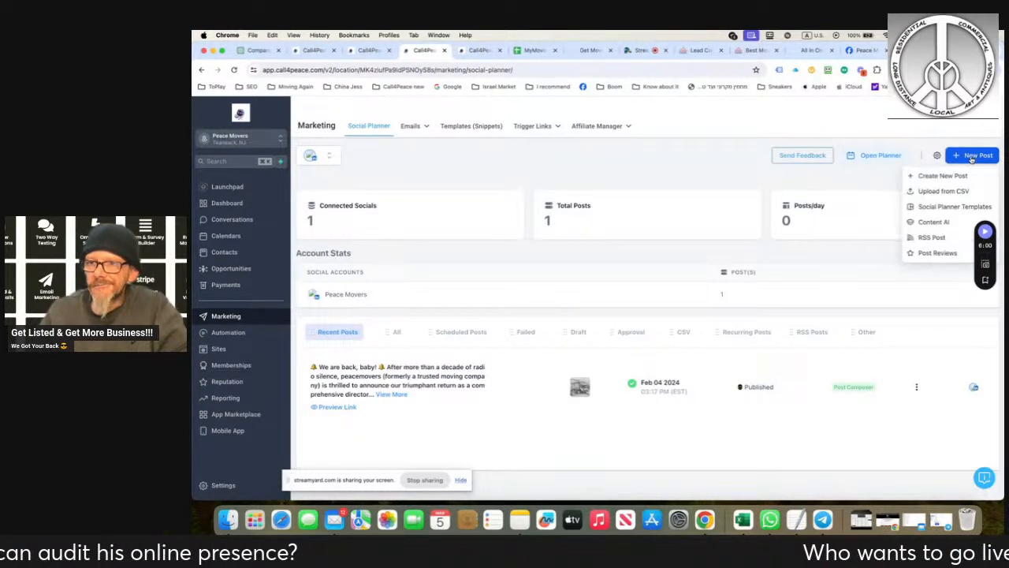
{"action": "left_click", "coordinate": [950, 175]}
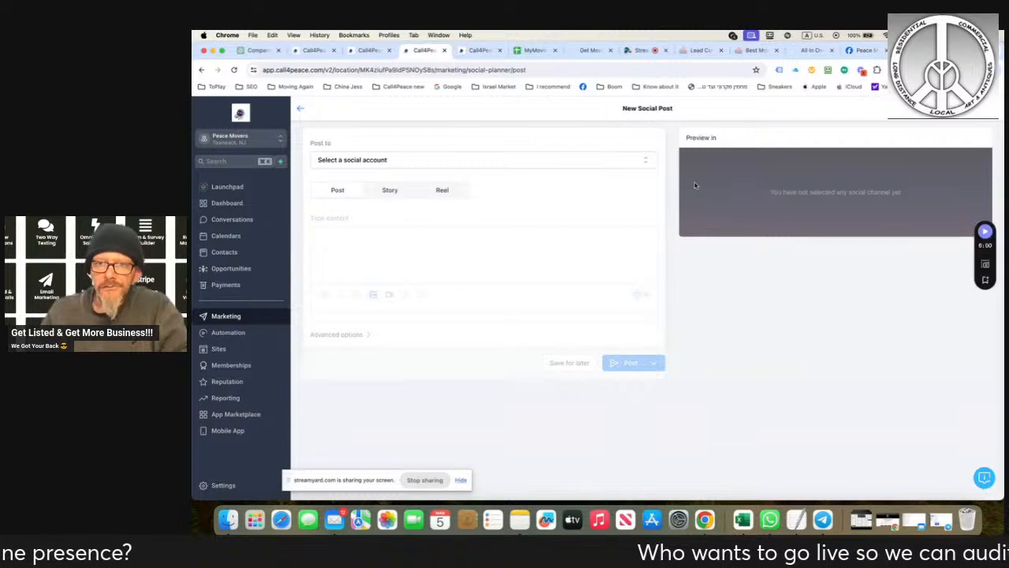
{"action": "left_click", "coordinate": [631, 166]}
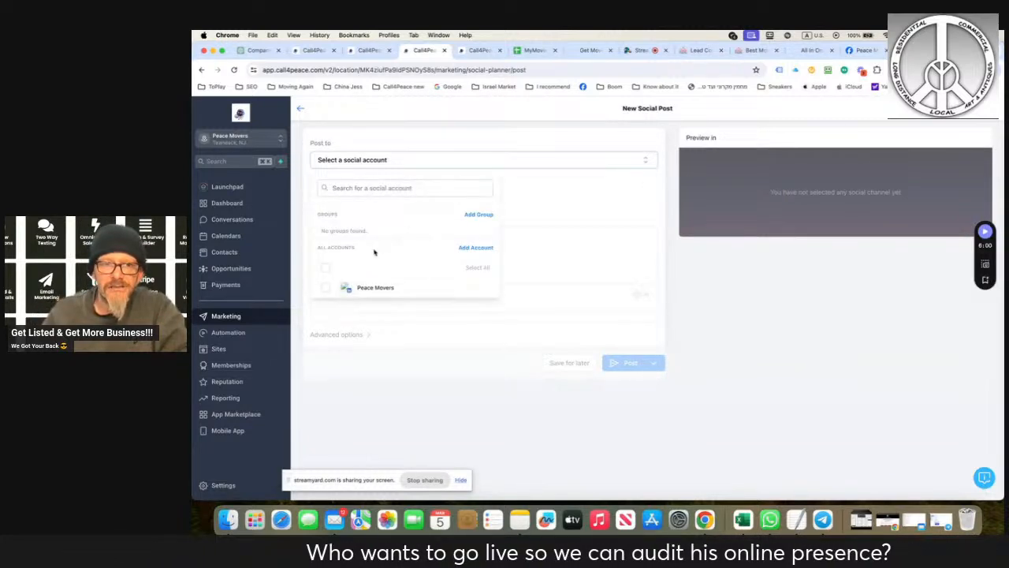
- Start a new social post in the Call4Peace LLC planner and list its social accounts
{"action": "left_click", "coordinate": [369, 51]}
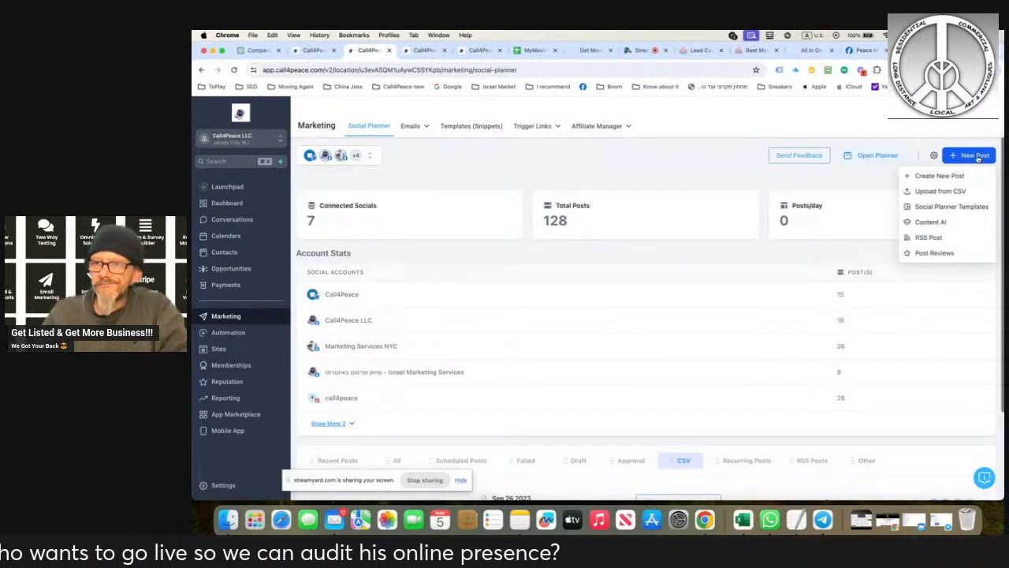
{"action": "left_click", "coordinate": [950, 175]}
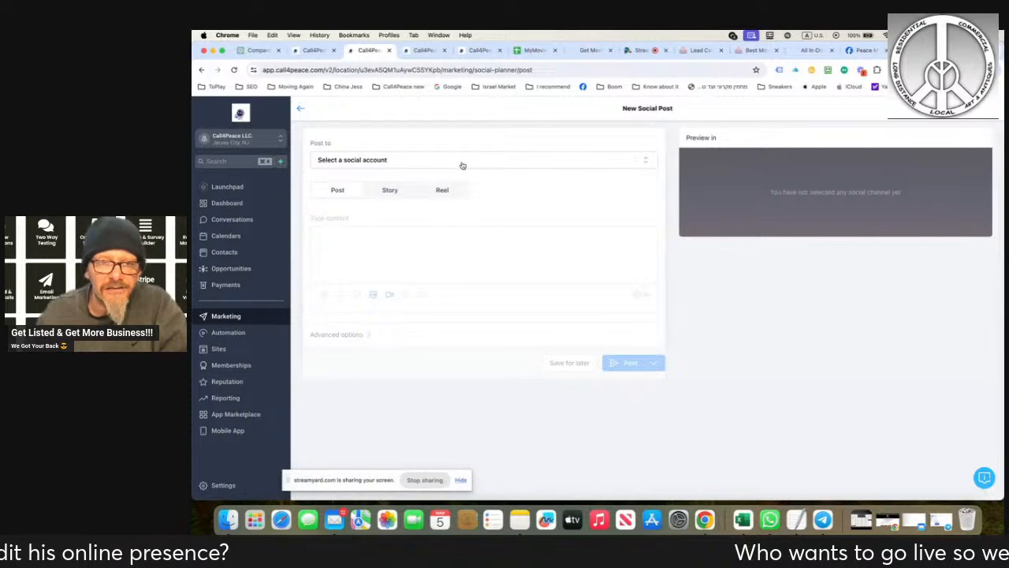
{"action": "left_click", "coordinate": [463, 164]}
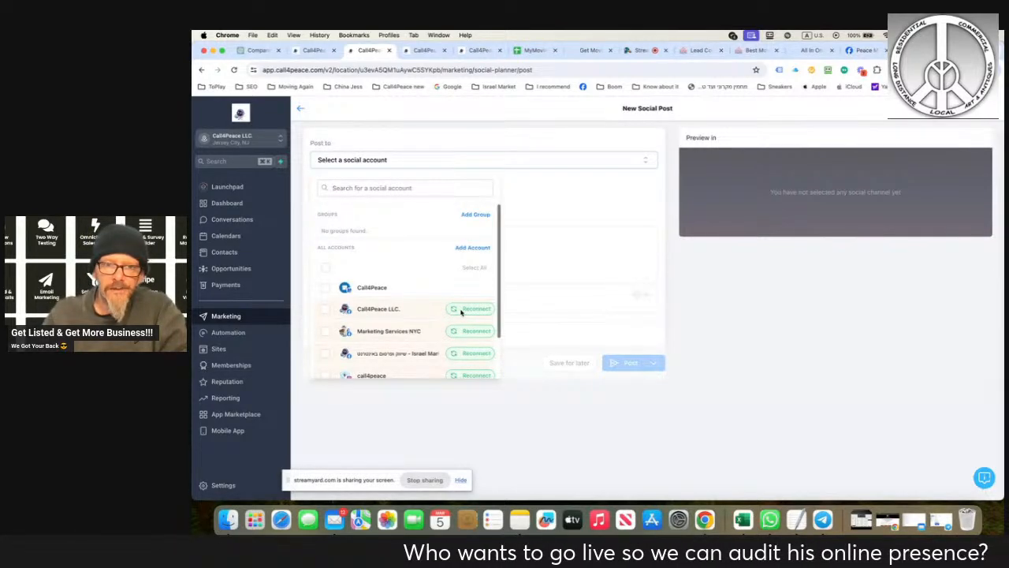
- Try to reconnect the Call4Peace LLC. Facebook page, reconnect the Marketing Services NYC group, and reopen the post's account list
{"action": "left_click", "coordinate": [471, 309]}
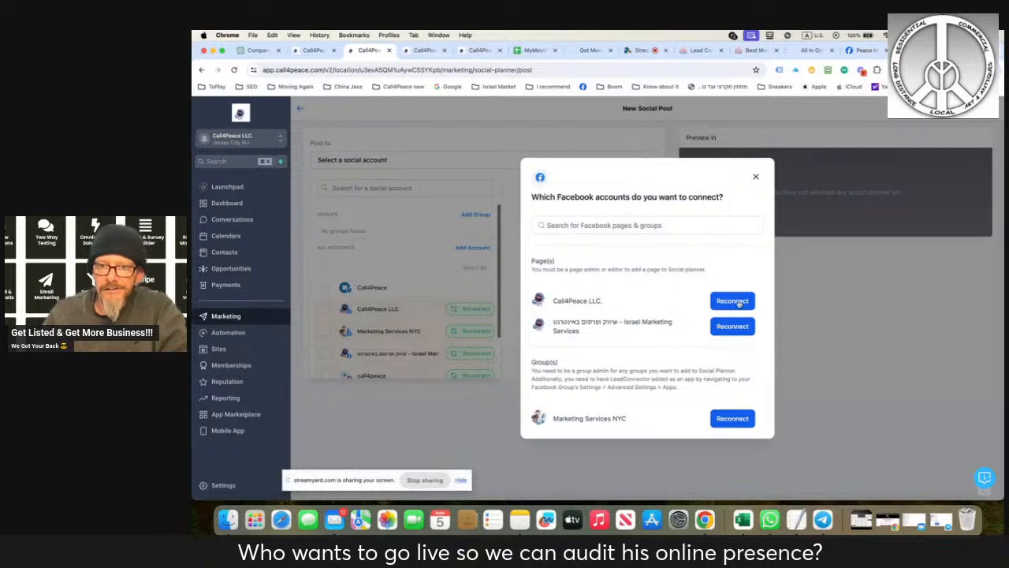
{"action": "left_click", "coordinate": [737, 301]}
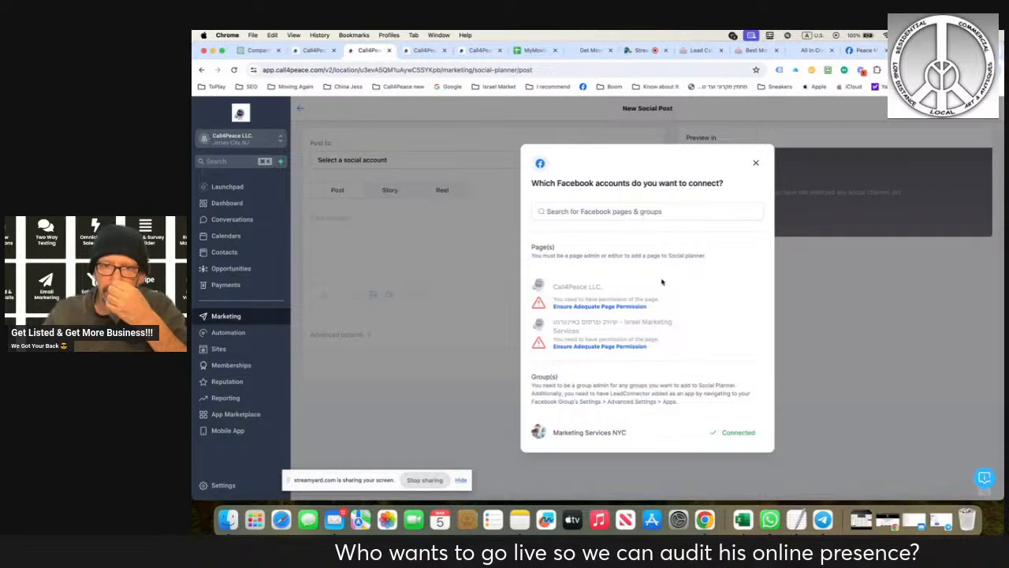
{"action": "left_click", "coordinate": [755, 163]}
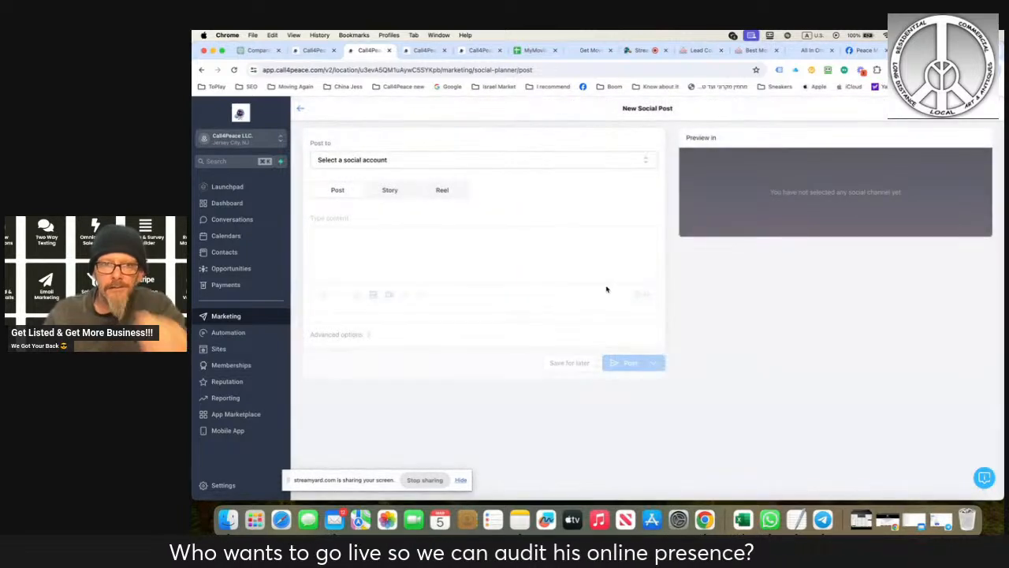
{"action": "left_click", "coordinate": [403, 163]}
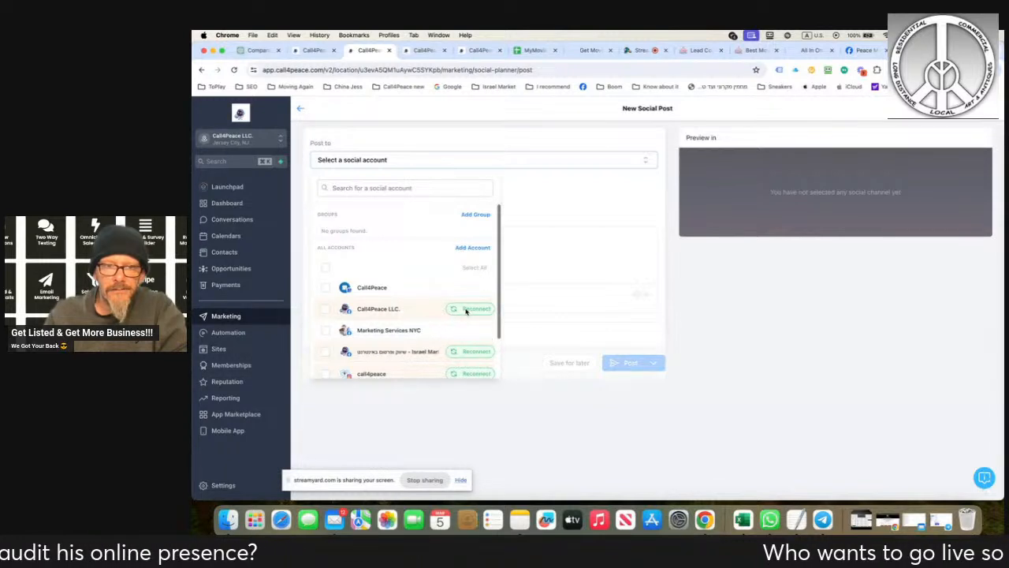
- Try to reconnect the call4peace Instagram account through Facebook as Peace Movers, and cancel at the Instagram account selection
{"action": "scroll", "coordinate": [456, 325], "scroll_direction": "down", "scroll_amount": 2}
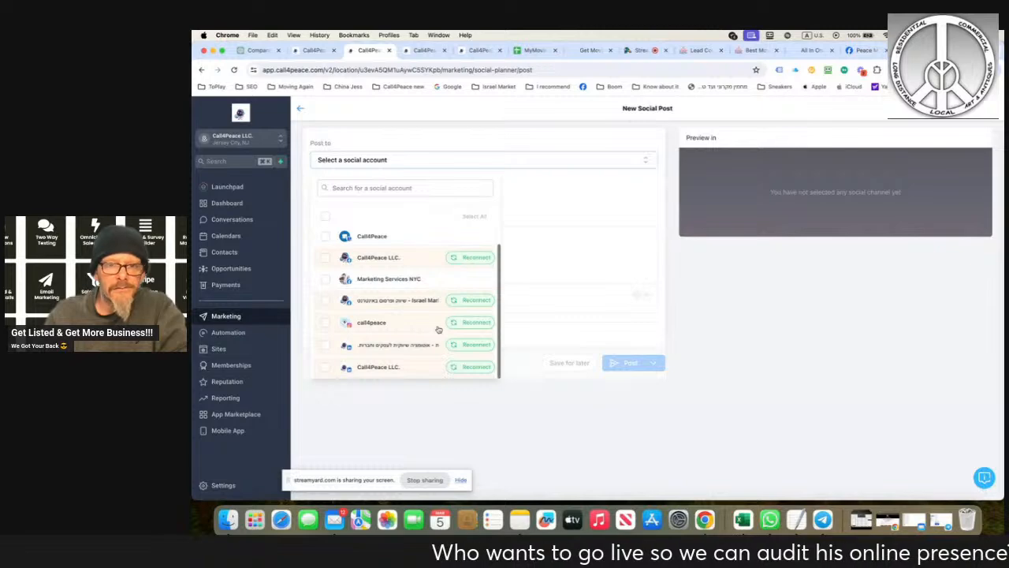
{"action": "left_click", "coordinate": [450, 324]}
{"action": "left_click", "coordinate": [551, 302]}
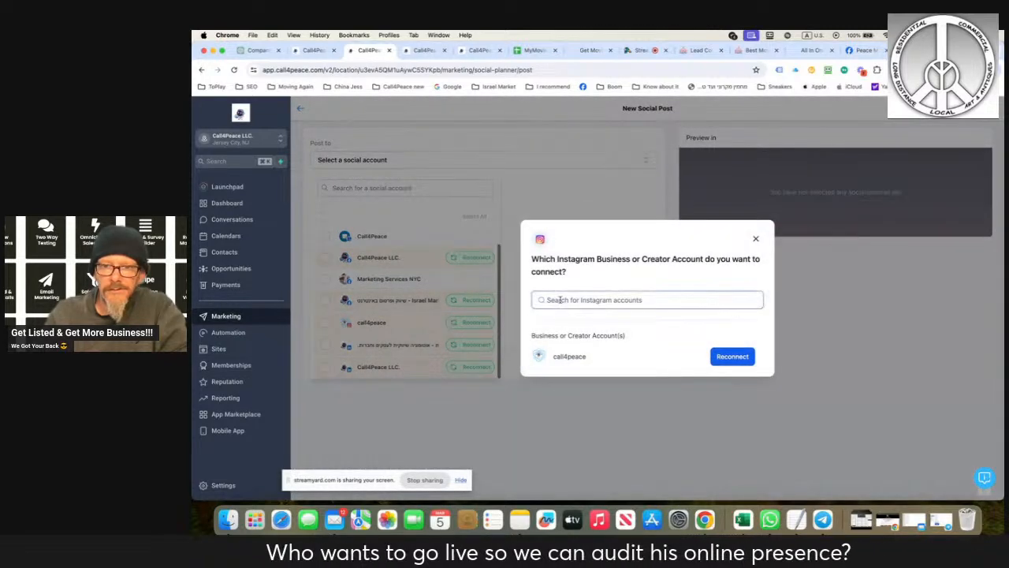
{"action": "left_click", "coordinate": [548, 357]}
{"action": "left_click", "coordinate": [592, 302]}
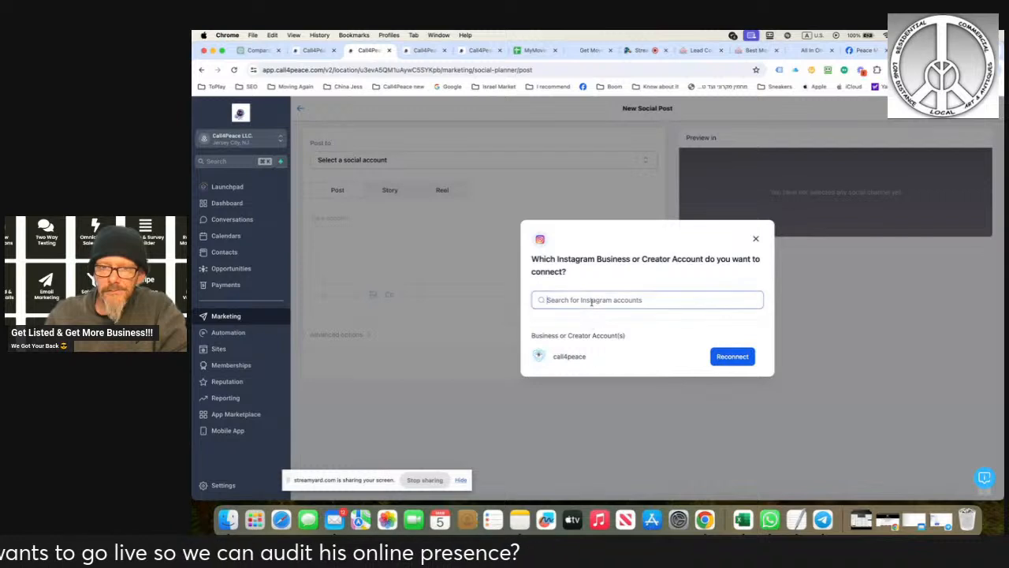
{"action": "left_click", "coordinate": [733, 358]}
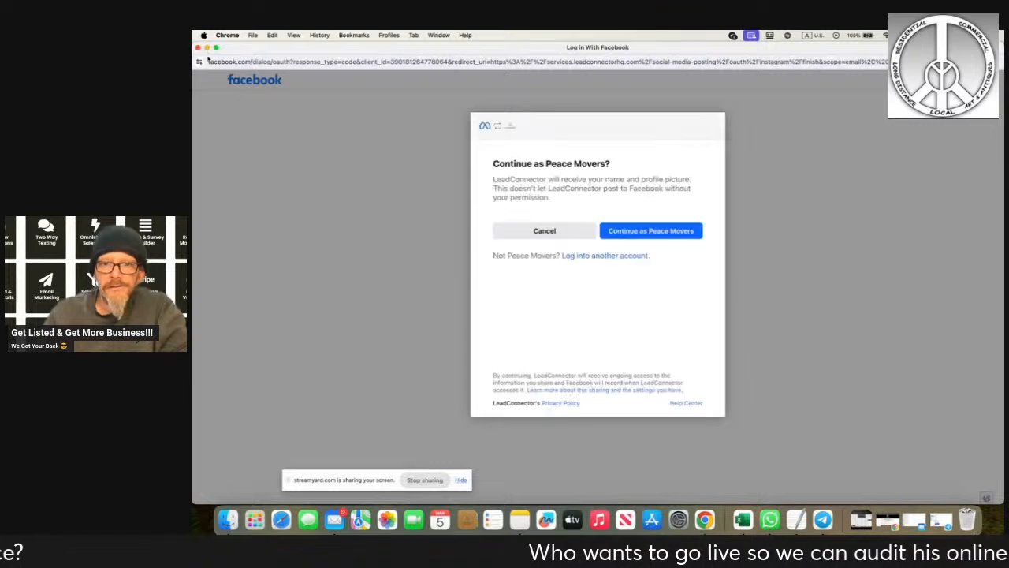
{"action": "left_click", "coordinate": [641, 233]}
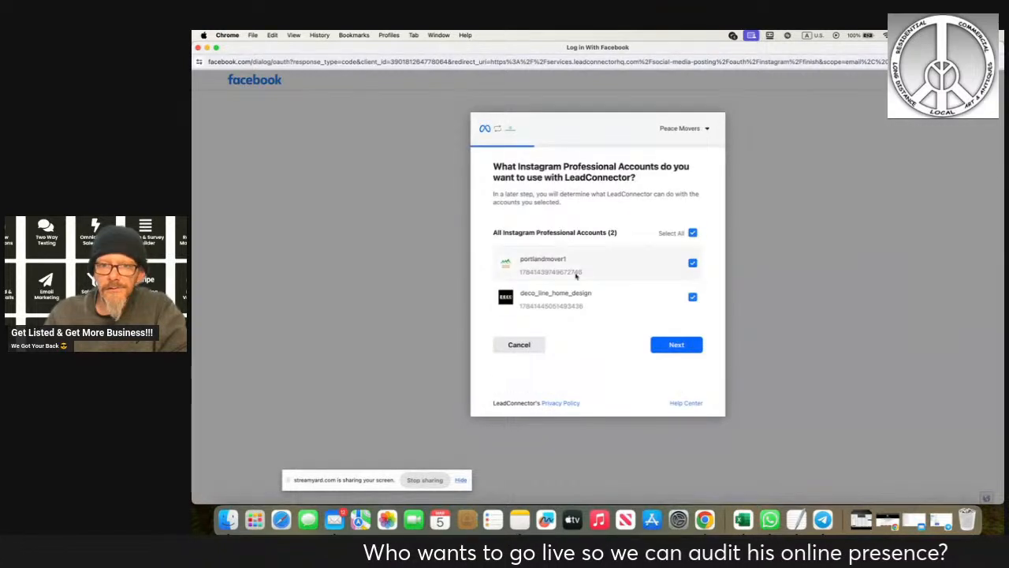
{"action": "left_click", "coordinate": [526, 347]}
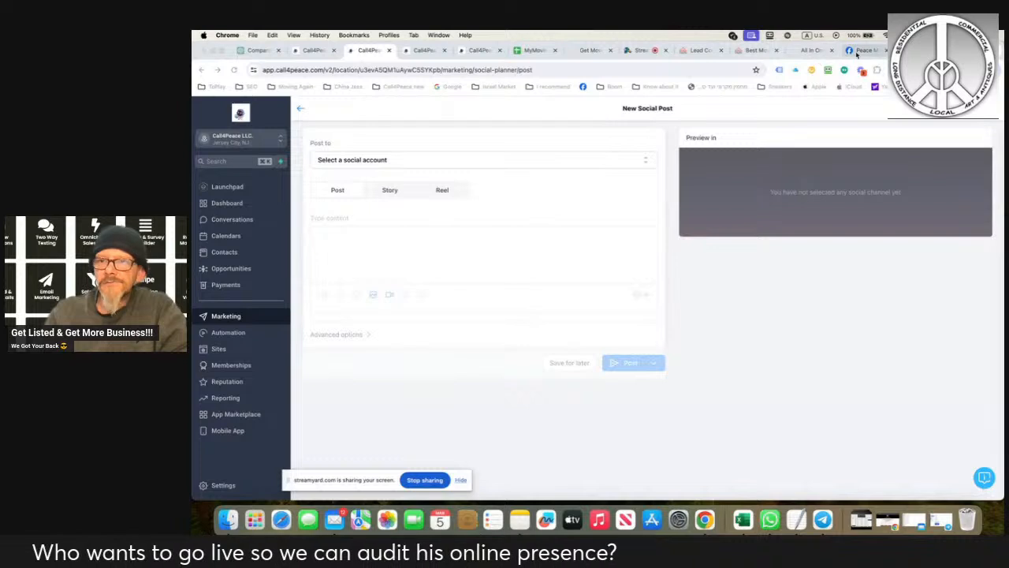
- Try to reconnect the Call4Peace LLC. LinkedIn page by filling in the account password and signing in, and close the sign-in window
{"action": "left_click", "coordinate": [464, 165]}
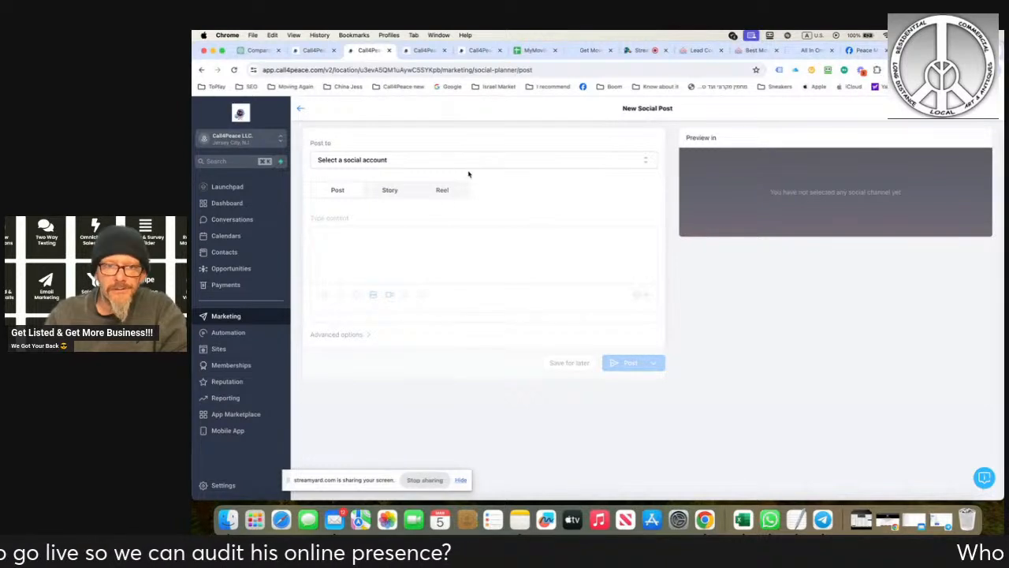
{"action": "left_click", "coordinate": [557, 161]}
{"action": "scroll", "coordinate": [426, 317], "scroll_direction": "down", "scroll_amount": 2}
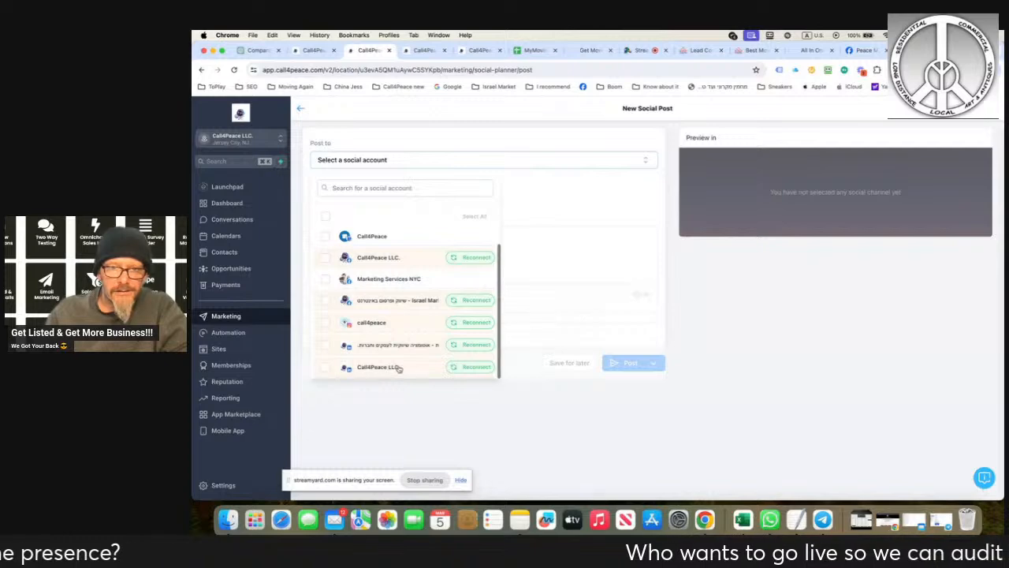
{"action": "left_click", "coordinate": [462, 368]}
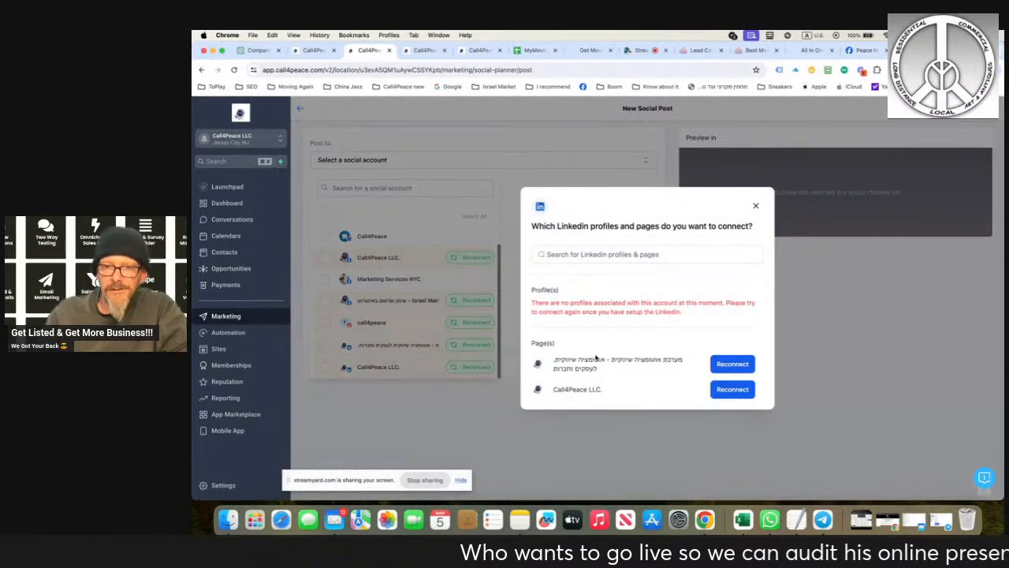
{"action": "left_click", "coordinate": [721, 390]}
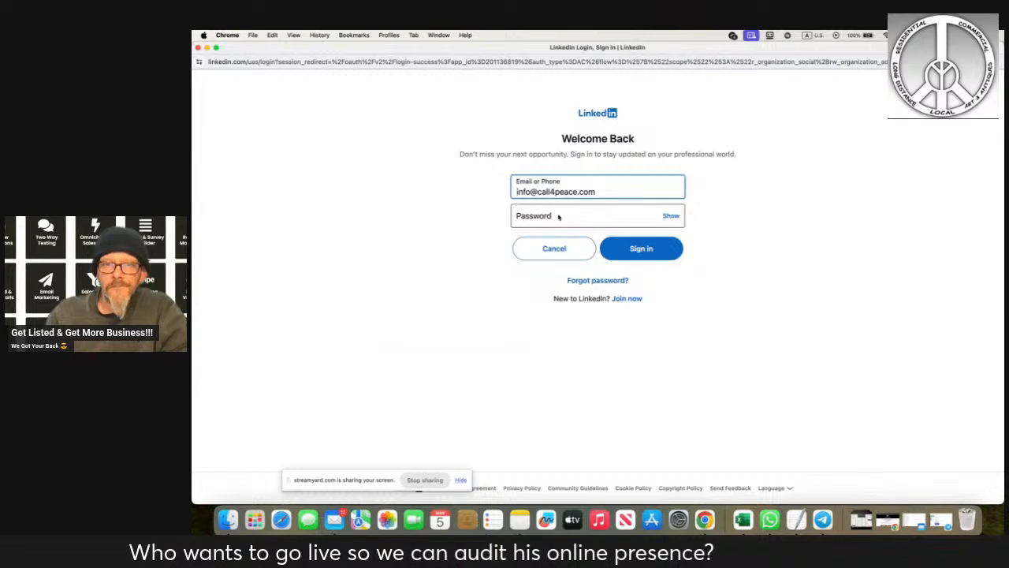
{"action": "left_click", "coordinate": [564, 215]}
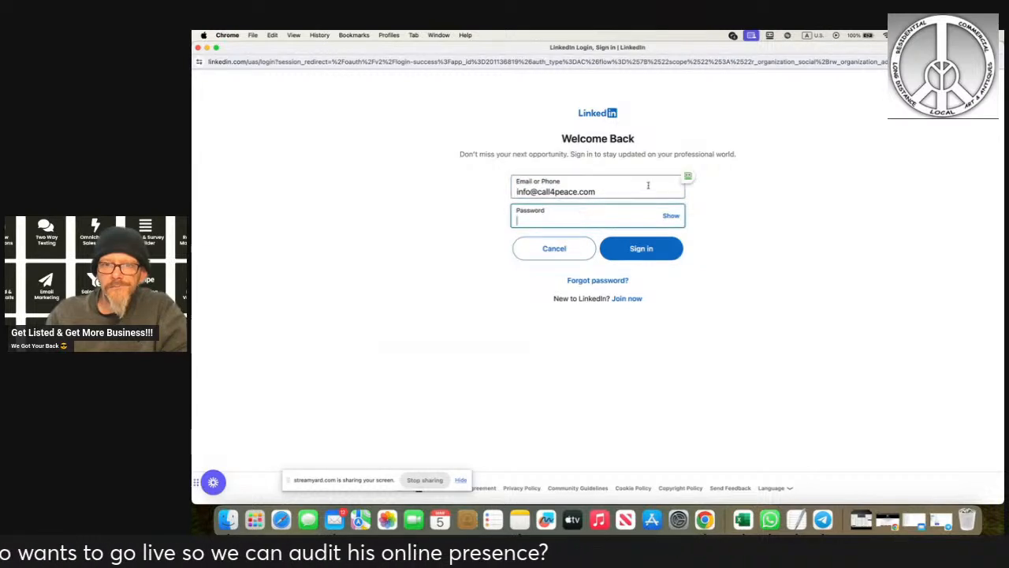
{"action": "left_click", "coordinate": [702, 175]}
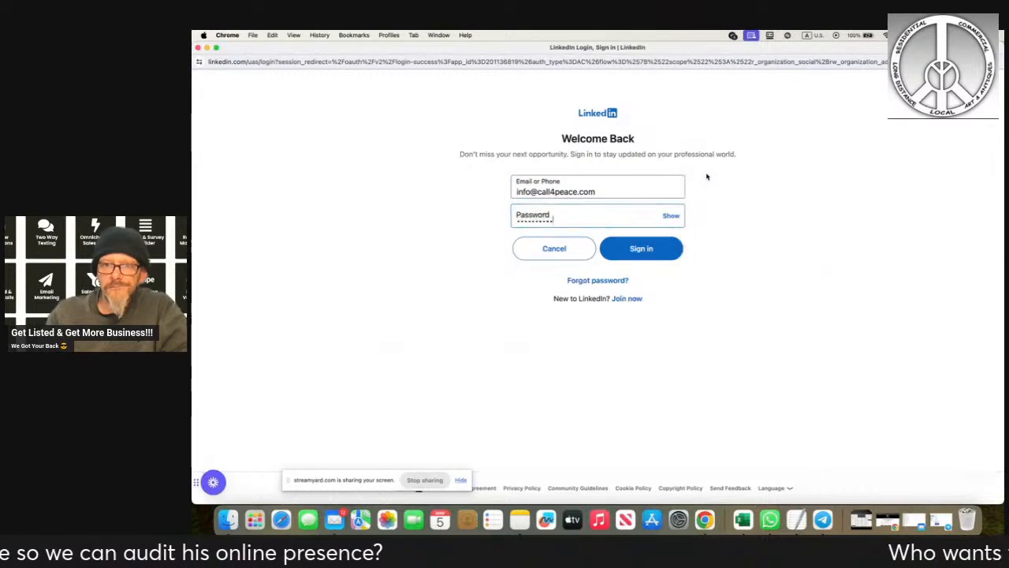
{"action": "left_click", "coordinate": [624, 258]}
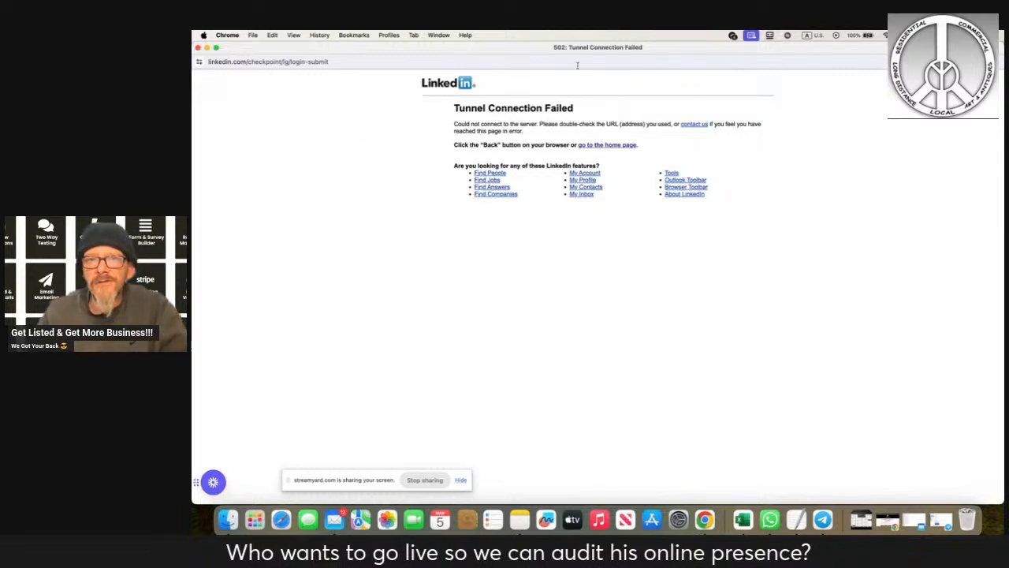
{"action": "left_click", "coordinate": [198, 48]}
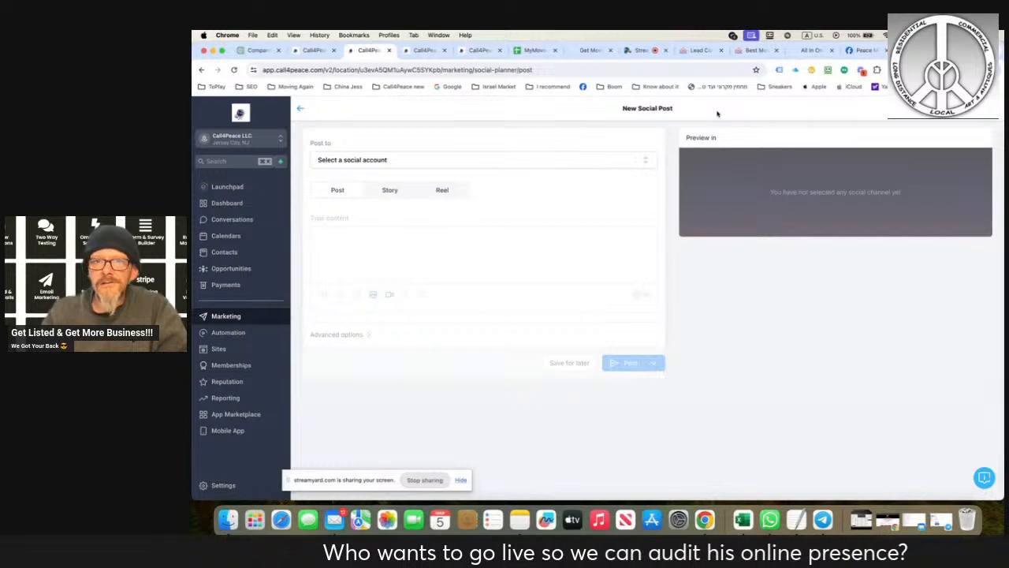
- Select the Call4Peace Google business account as the destination for the new social post
{"action": "left_click", "coordinate": [627, 160]}
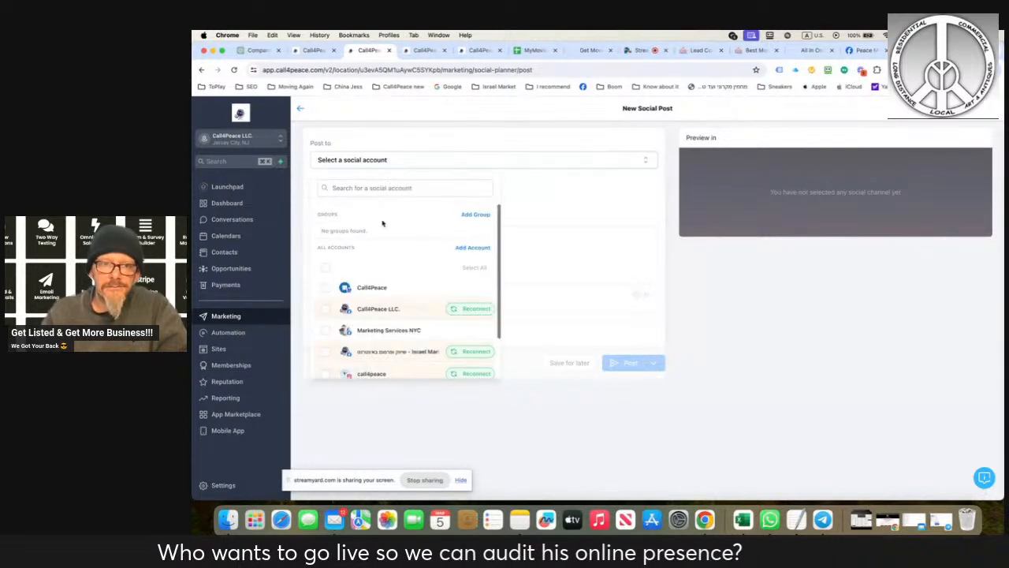
{"action": "left_click", "coordinate": [324, 291]}
{"action": "left_click", "coordinate": [590, 189]}
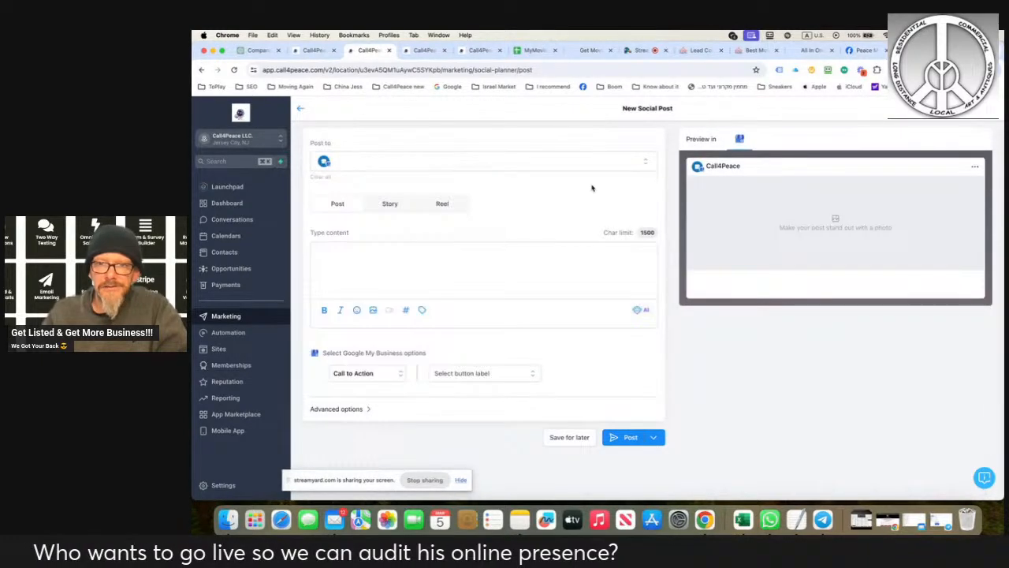
- Examine the AI content generator's title, description, keyword and writing tone fields, and close it without generating content
{"action": "left_click", "coordinate": [641, 310]}
{"action": "left_click", "coordinate": [584, 316]}
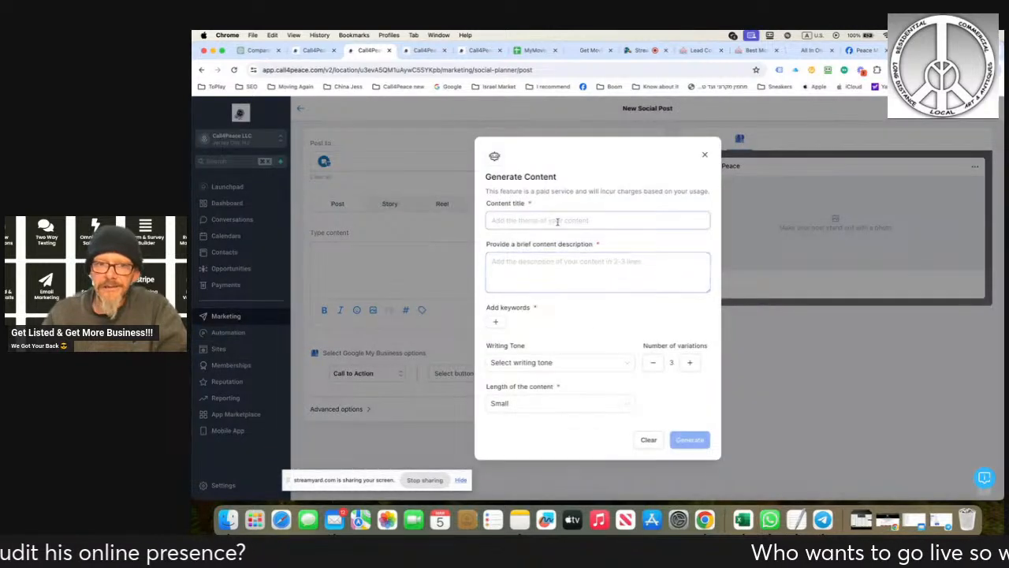
{"action": "left_click", "coordinate": [576, 265]}
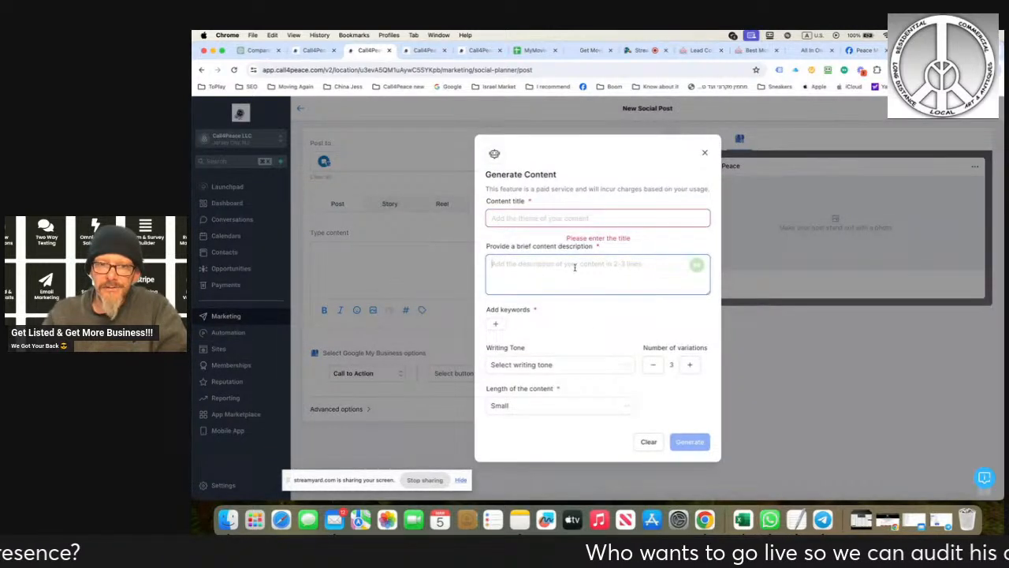
{"action": "left_click", "coordinate": [498, 325]}
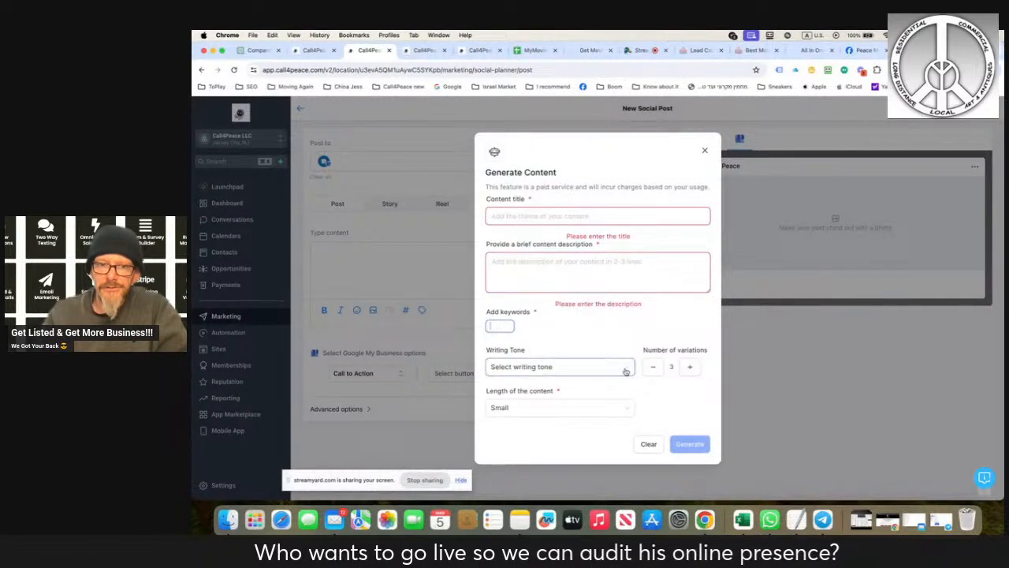
{"action": "left_click", "coordinate": [595, 367]}
{"action": "scroll", "coordinate": [563, 410], "scroll_direction": "down", "scroll_amount": 5}
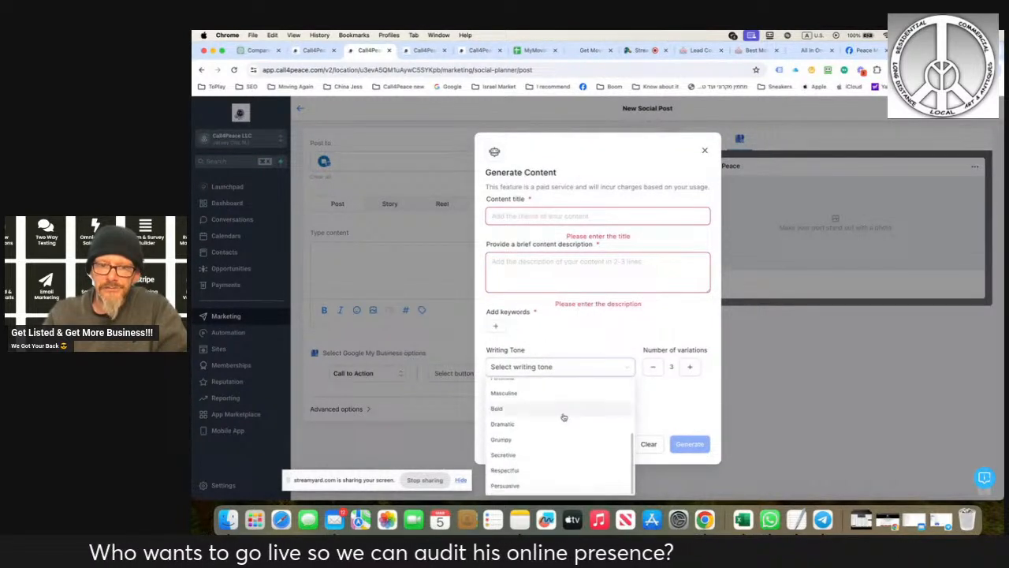
{"action": "left_click", "coordinate": [629, 332]}
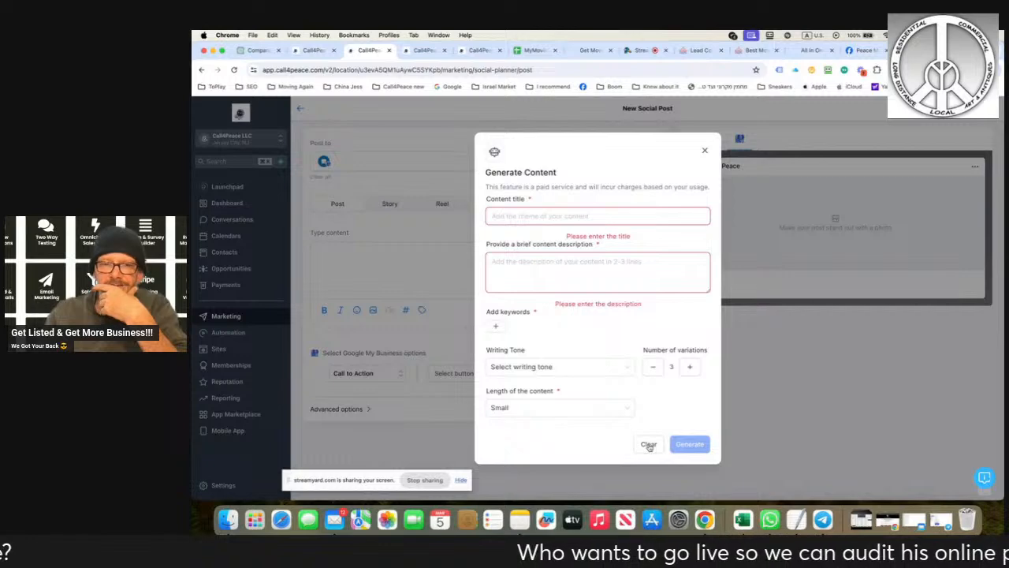
{"action": "left_click", "coordinate": [703, 153]}
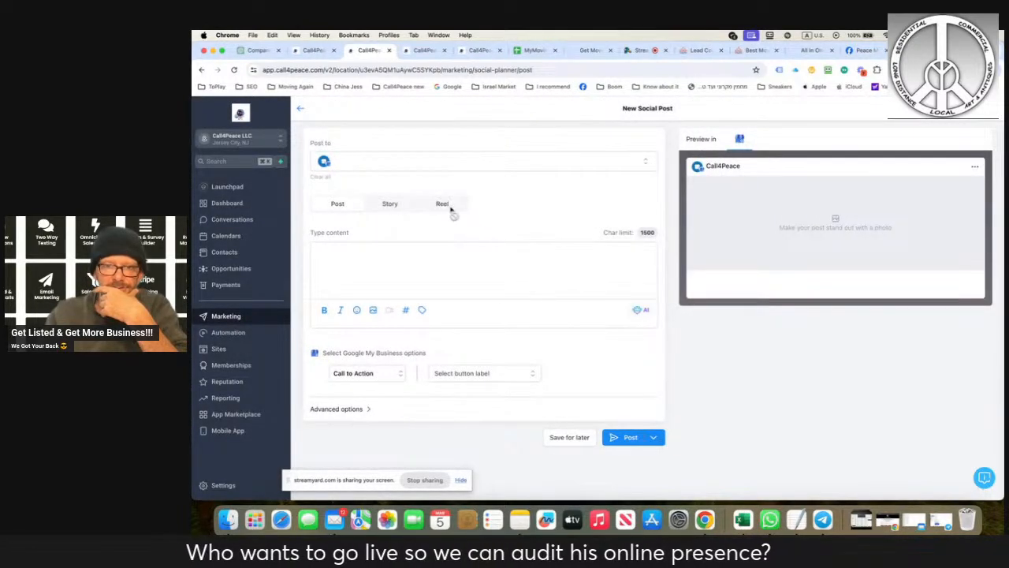
- Look over the AI image creation form and the post types and button labels in the Google My Business options
{"action": "left_click", "coordinate": [373, 312]}
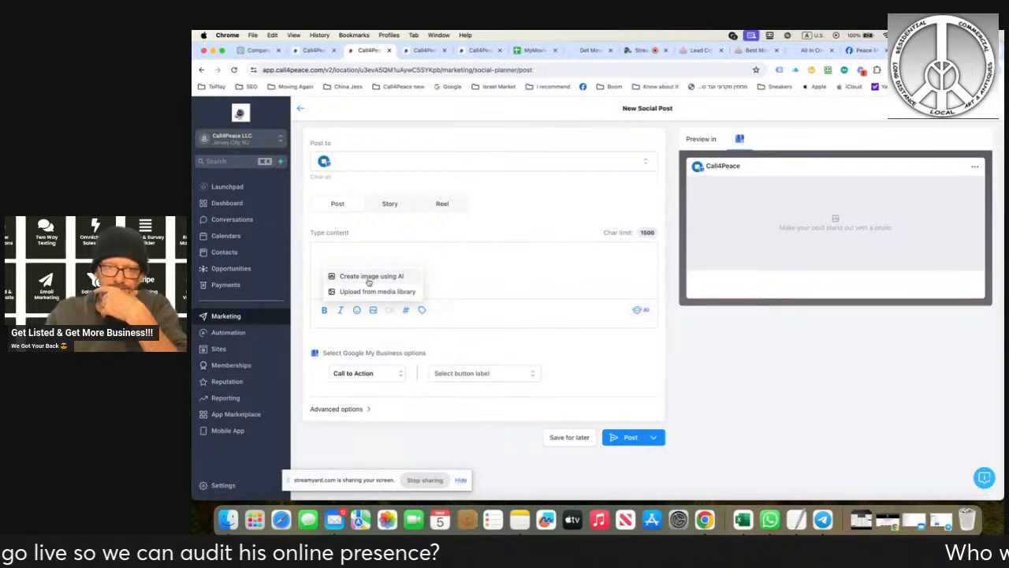
{"action": "left_click", "coordinate": [369, 278]}
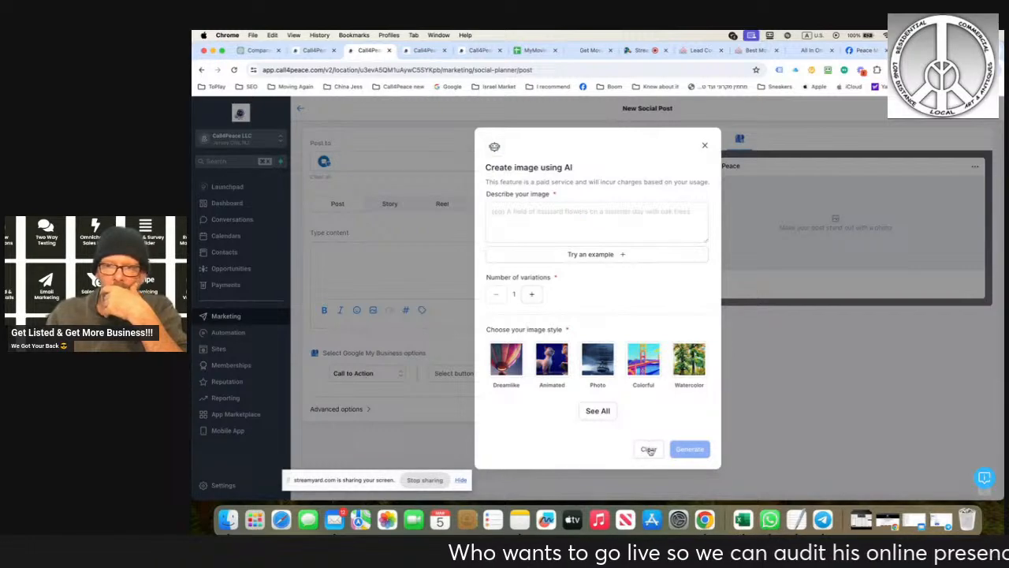
{"action": "left_click", "coordinate": [705, 148]}
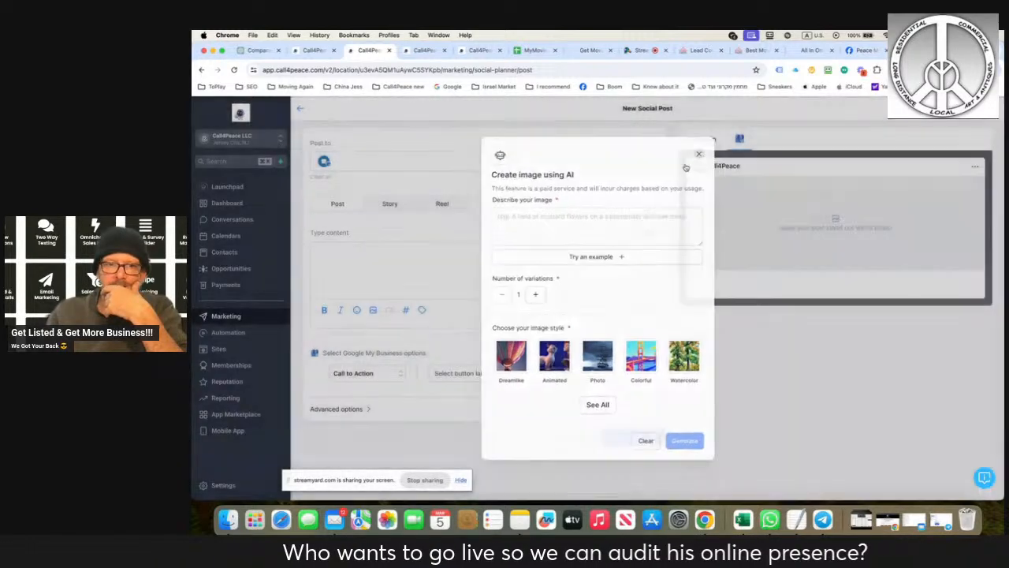
{"action": "left_click", "coordinate": [359, 376]}
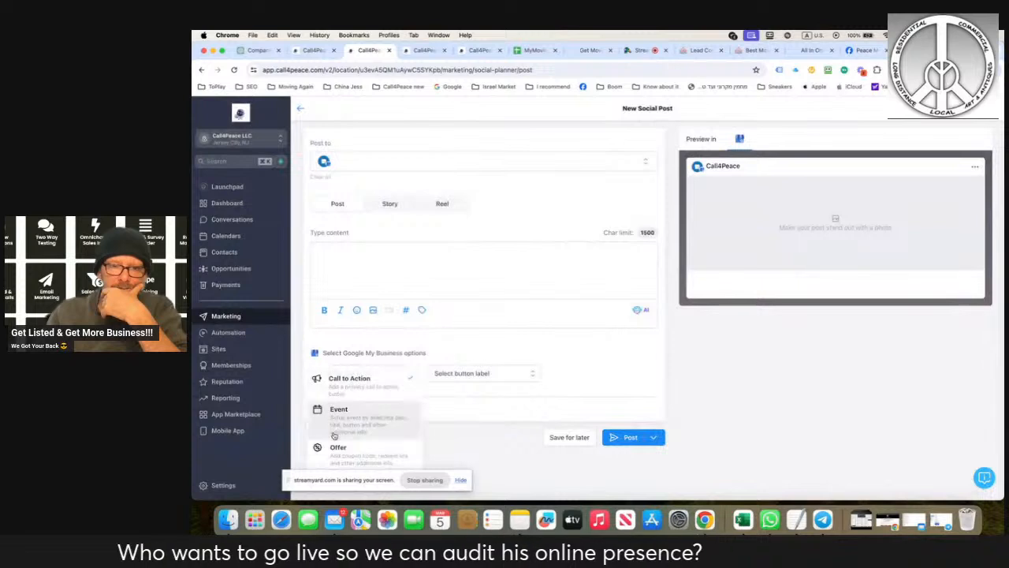
{"action": "left_click", "coordinate": [447, 360]}
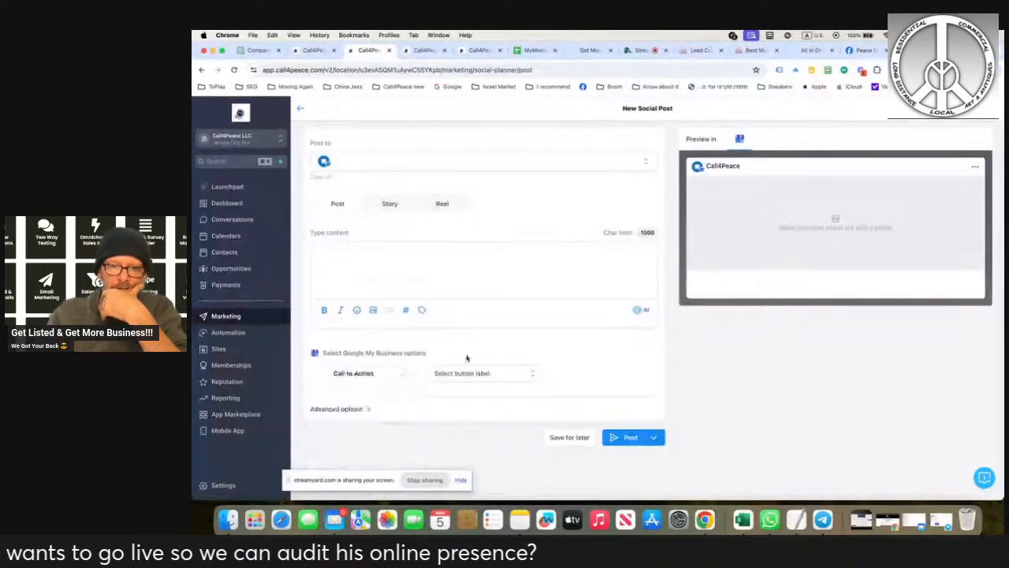
{"action": "left_click", "coordinate": [465, 373]}
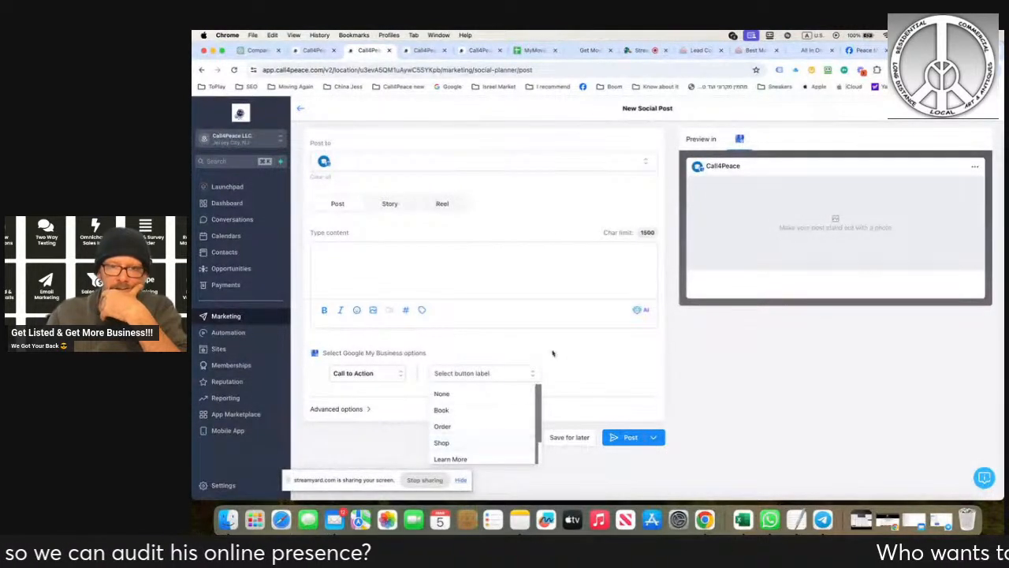
- Add Marketing Services NYC to the post's accounts and show the Google business preview of the post
{"action": "left_click", "coordinate": [545, 163]}
{"action": "left_click", "coordinate": [325, 333]}
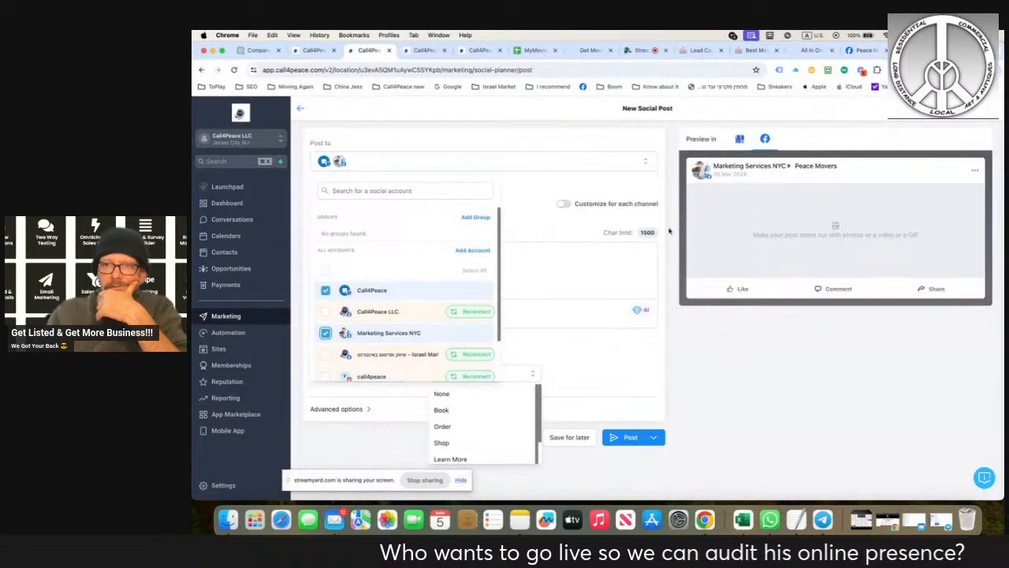
{"action": "left_click", "coordinate": [519, 193]}
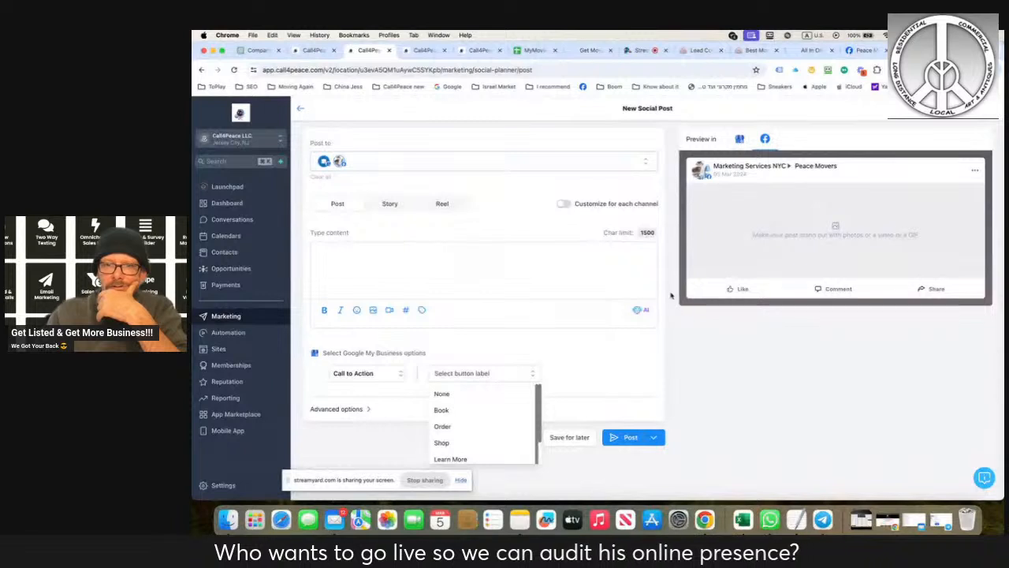
{"action": "left_click", "coordinate": [741, 139]}
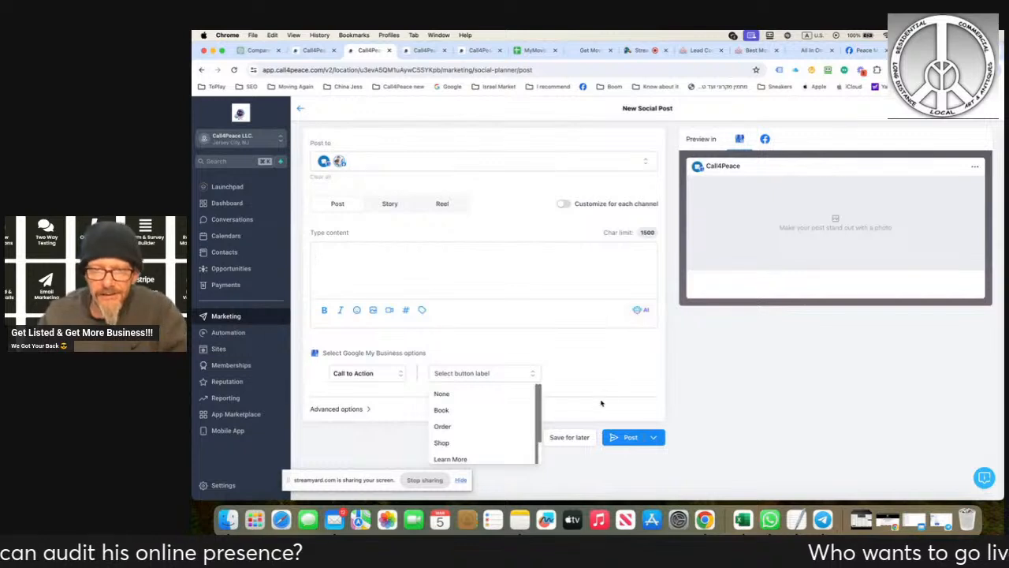
{"action": "left_click", "coordinate": [654, 436]}
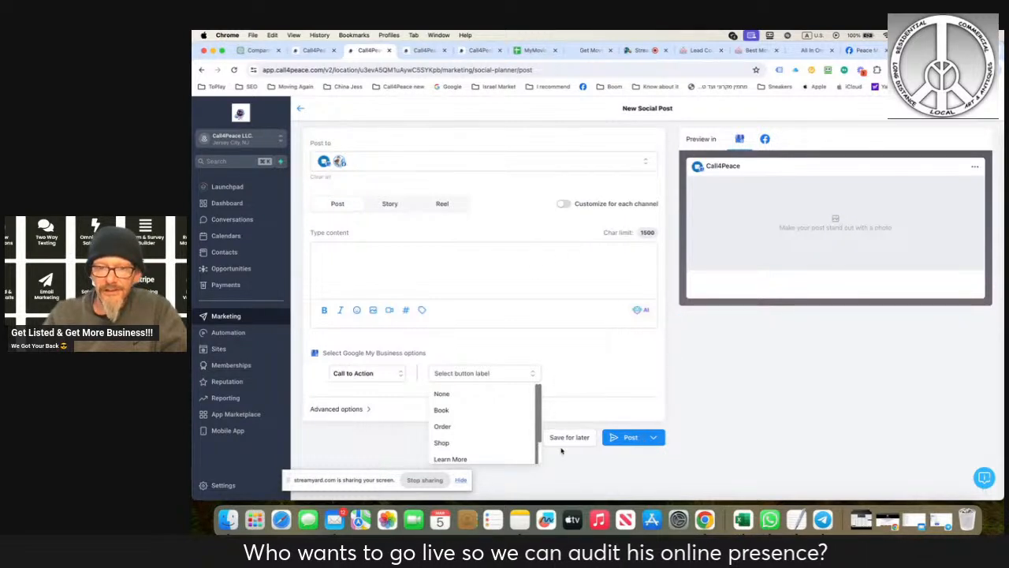
{"action": "left_click", "coordinate": [481, 378]}
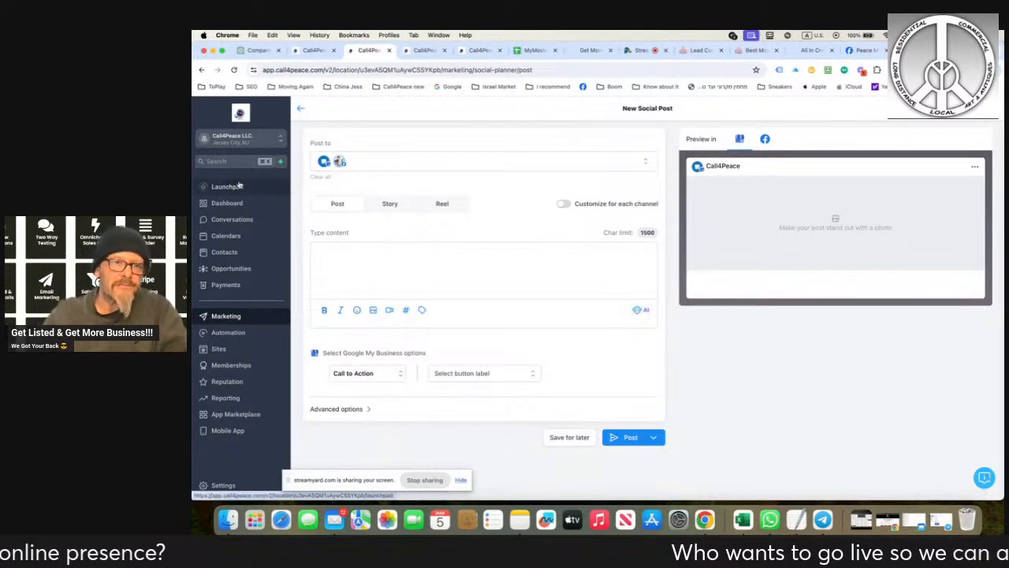
- Switch to the Peace Movers partner page and review the features and prices of its listing plans
{"action": "left_click", "coordinate": [595, 50]}
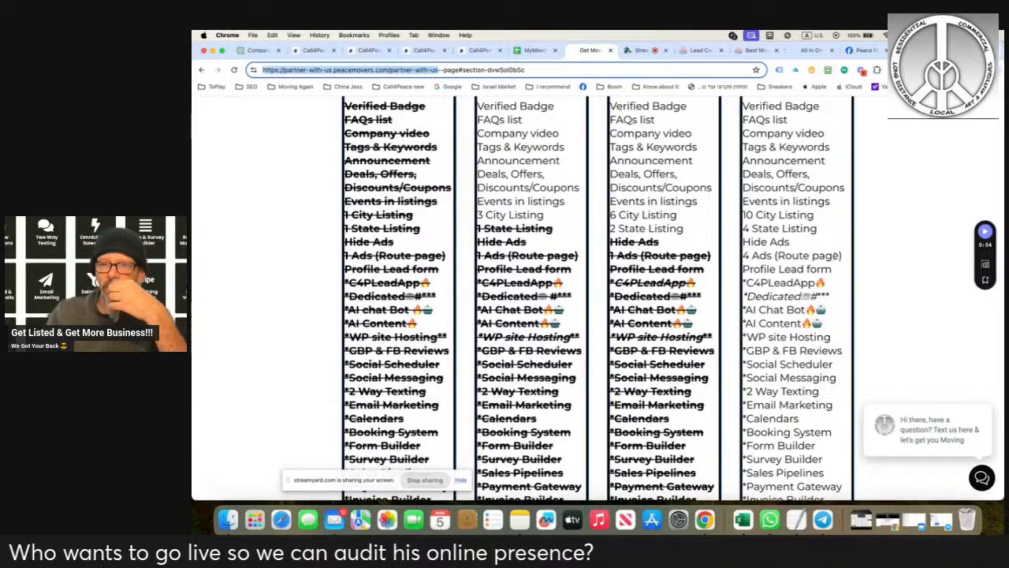
{"action": "scroll", "coordinate": [836, 257], "scroll_direction": "down", "scroll_amount": 3}
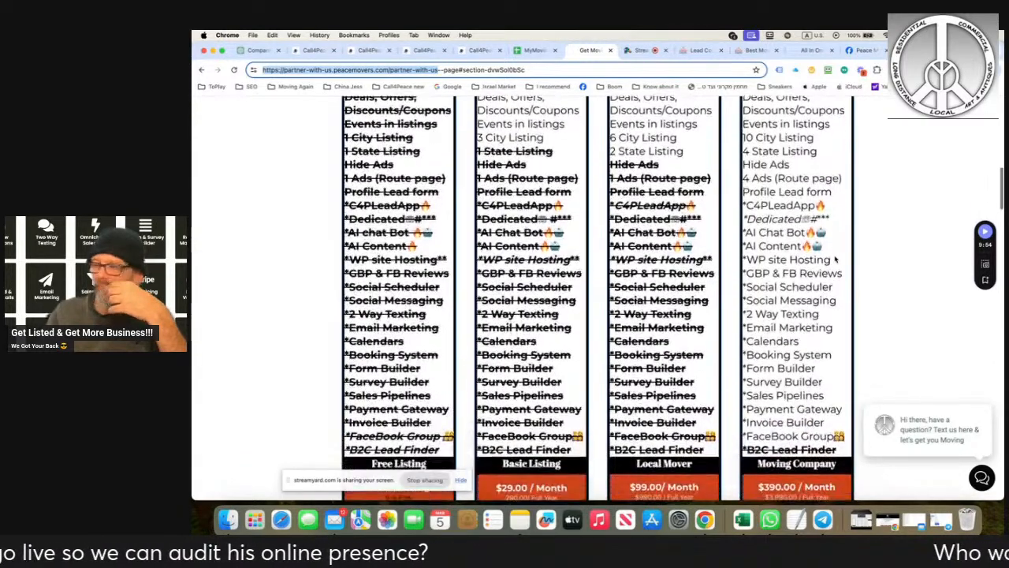
- Compare the included features of the Free Listing, Basic Listing, Local Mover and Moving Company plans
{"action": "scroll", "coordinate": [836, 259], "scroll_direction": "down", "scroll_amount": 3}
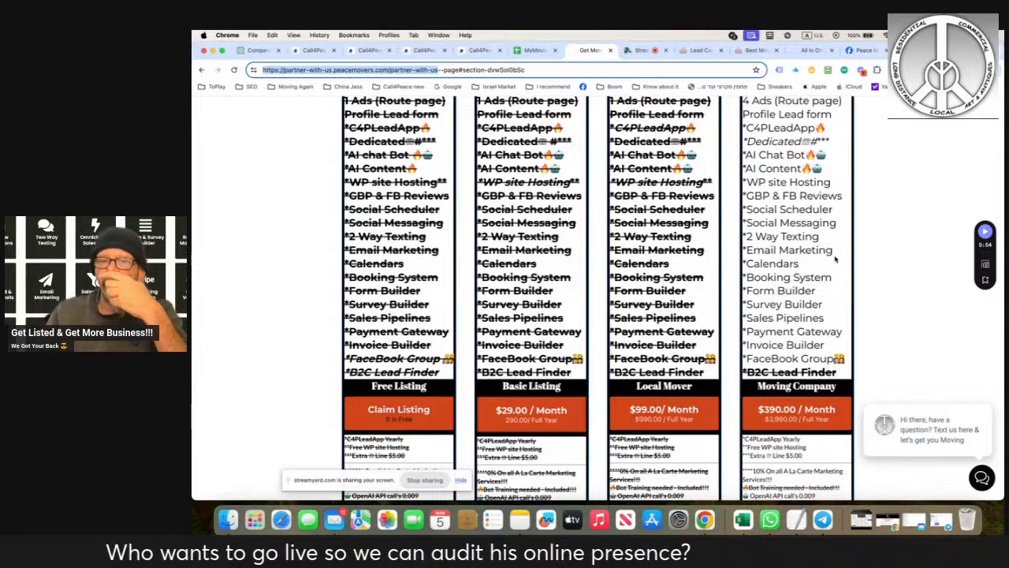
{"action": "scroll", "coordinate": [836, 258], "scroll_direction": "up", "scroll_amount": 5}
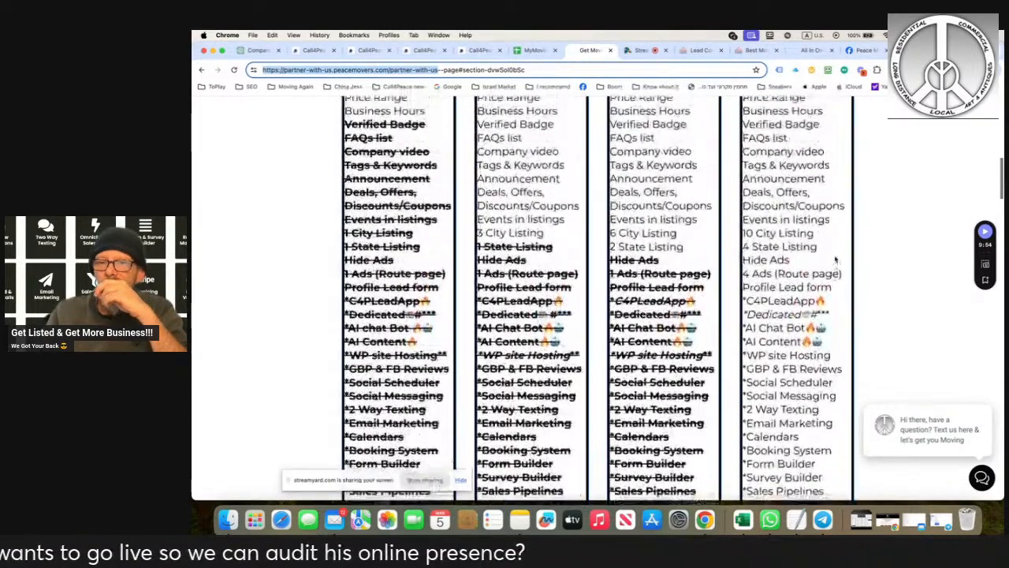
{"action": "scroll", "coordinate": [836, 258], "scroll_direction": "up", "scroll_amount": 5}
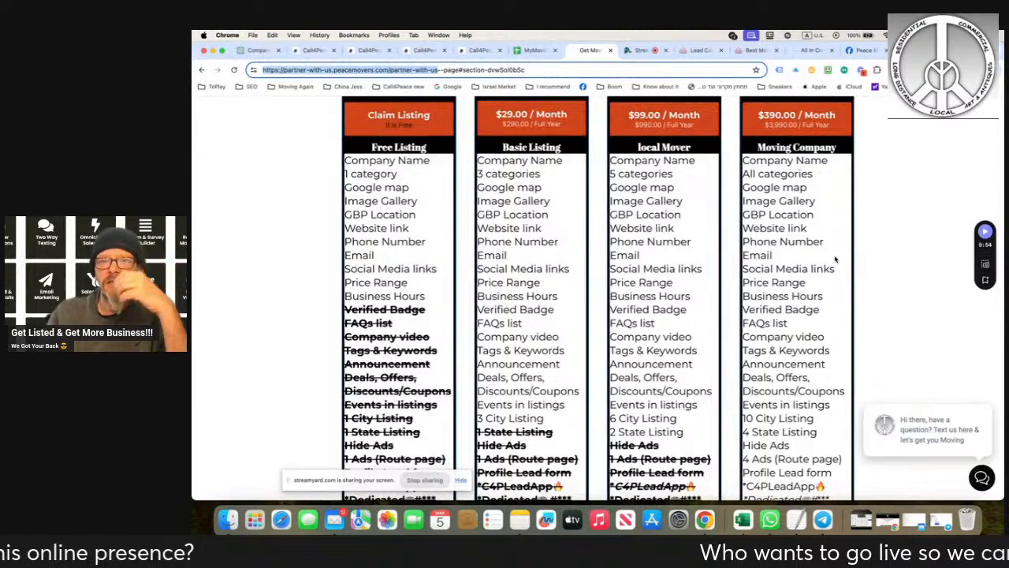
{"action": "scroll", "coordinate": [836, 258], "scroll_direction": "down", "scroll_amount": 4}
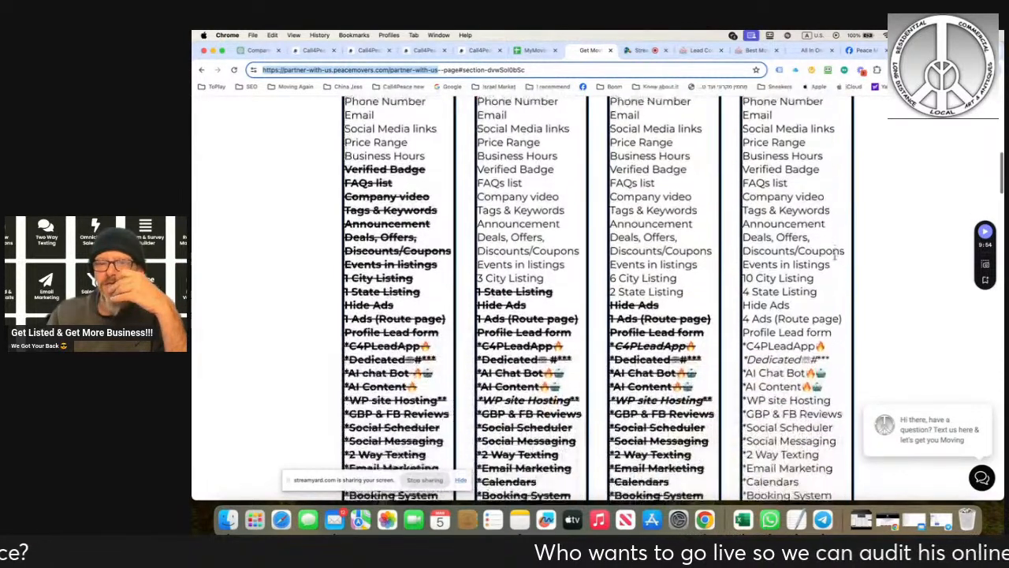
{"action": "scroll", "coordinate": [836, 260], "scroll_direction": "down", "scroll_amount": 2}
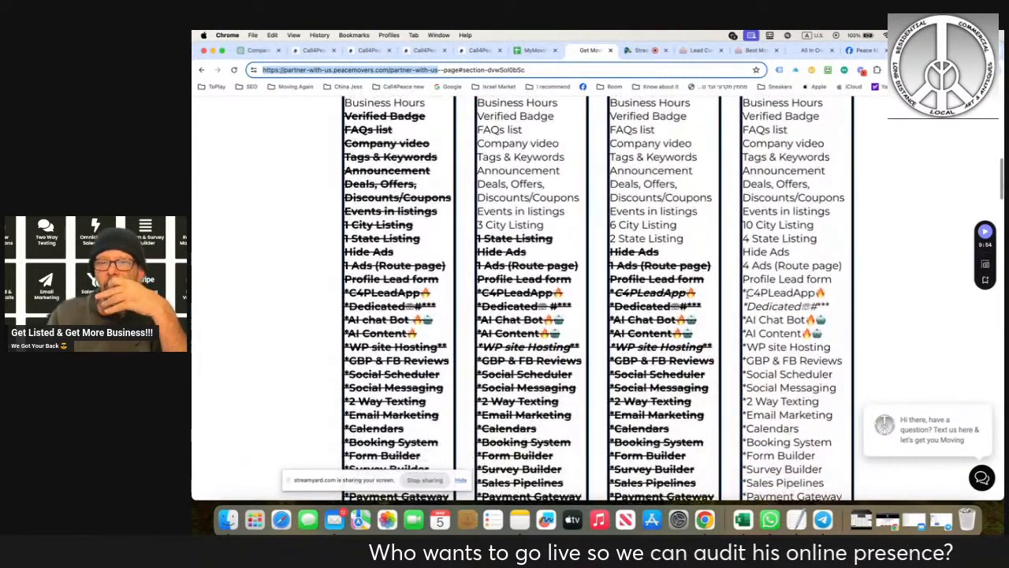
- Highlight the Moving Company plan's features from C4PLeadApp down past its price, and clear the highlight
{"action": "left_click_drag", "start_coordinate": [746, 292], "coordinate": [822, 403]}
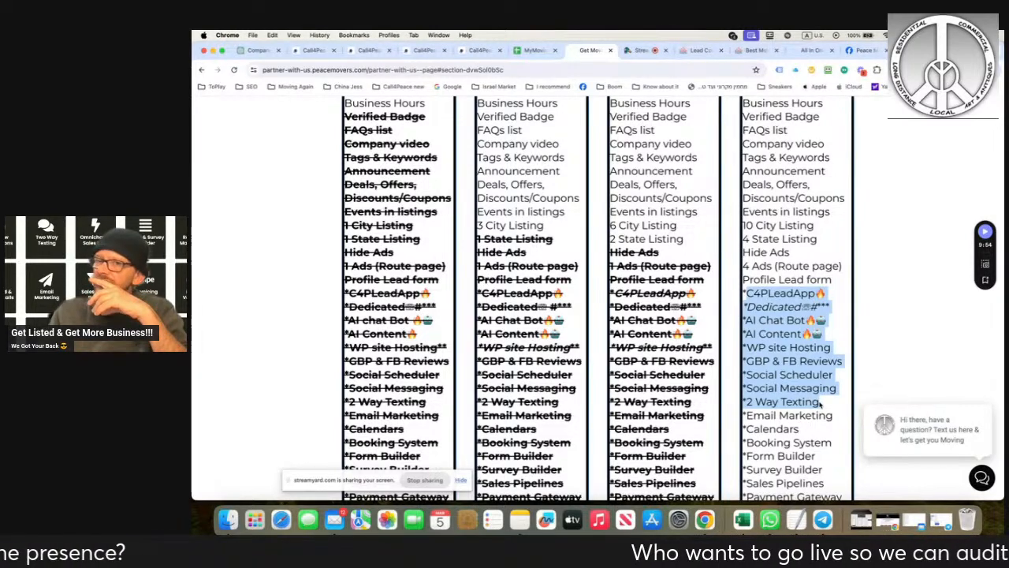
{"action": "left_click_drag", "start_coordinate": [820, 403], "coordinate": [833, 500]}
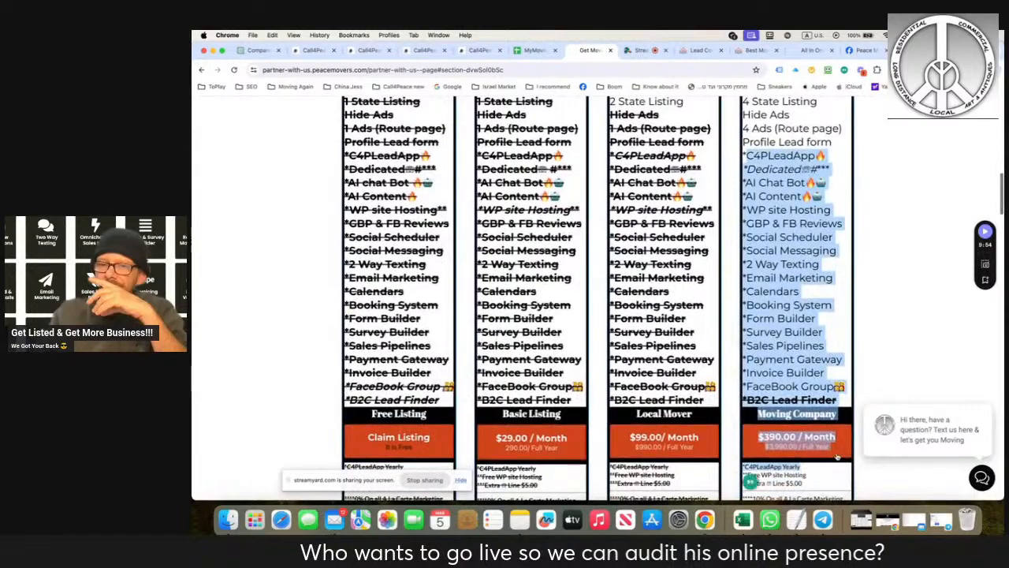
{"action": "left_click", "coordinate": [883, 347]}
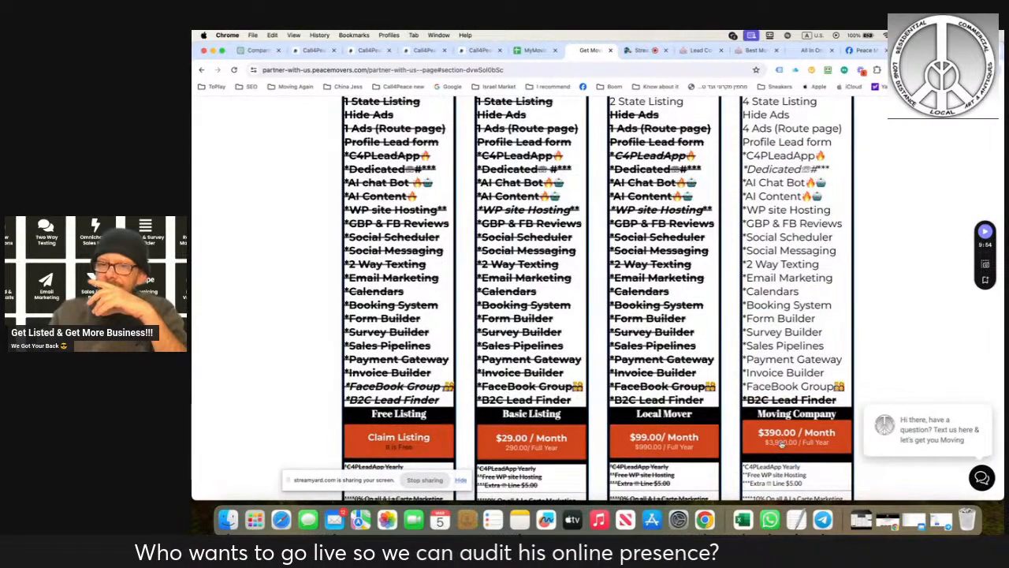
- Read the listing plans' footnotes on extras and marketing discounts, and return to the start of the partner page
{"action": "scroll", "coordinate": [778, 446], "scroll_direction": "down", "scroll_amount": 5}
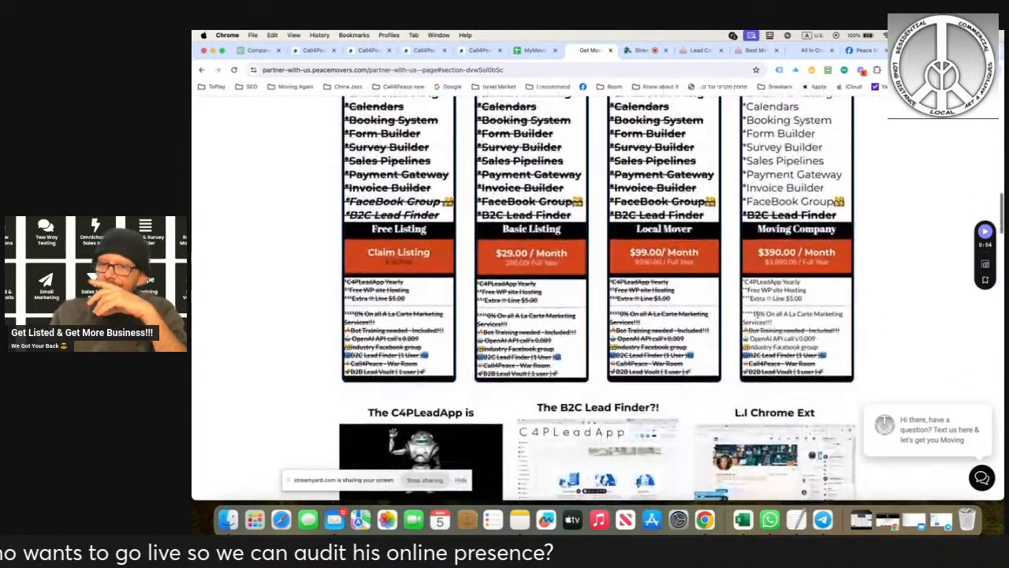
{"action": "scroll", "coordinate": [778, 446], "scroll_direction": "down", "scroll_amount": 3}
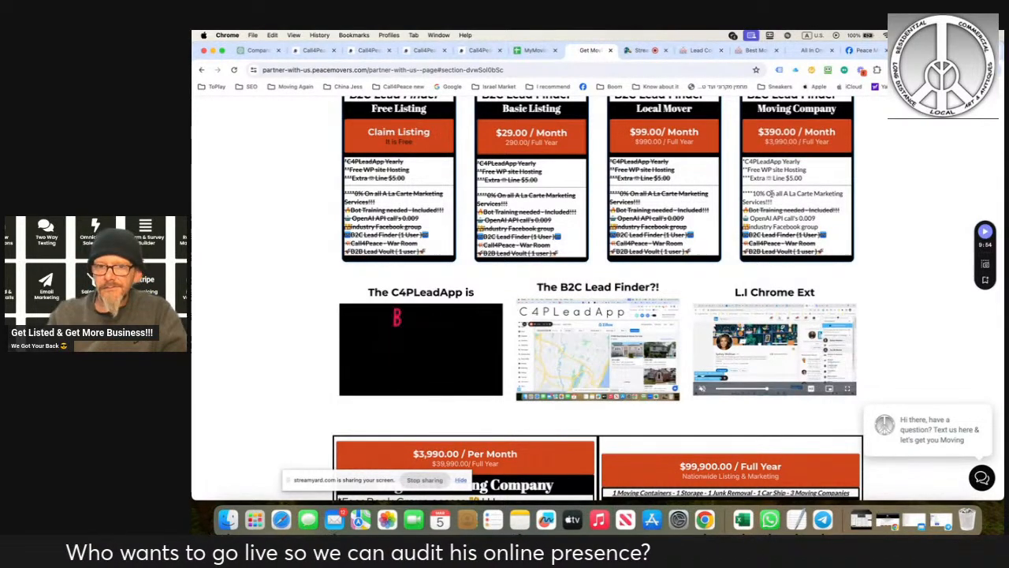
{"action": "scroll", "coordinate": [796, 310], "scroll_direction": "up", "scroll_amount": 2}
{"action": "scroll", "coordinate": [773, 196], "scroll_direction": "up", "scroll_amount": 15}
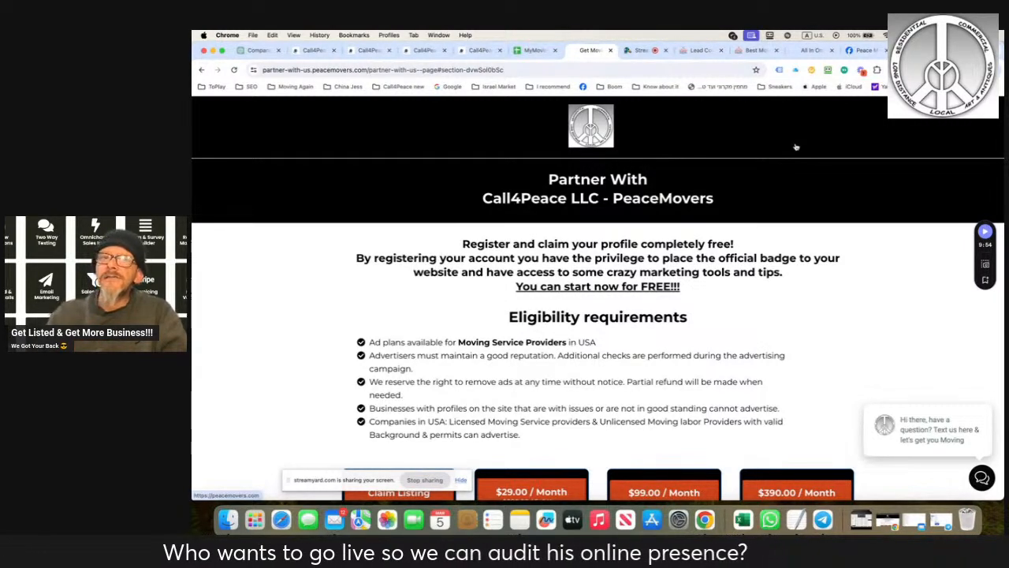
{"action": "left_click", "coordinate": [643, 50]}
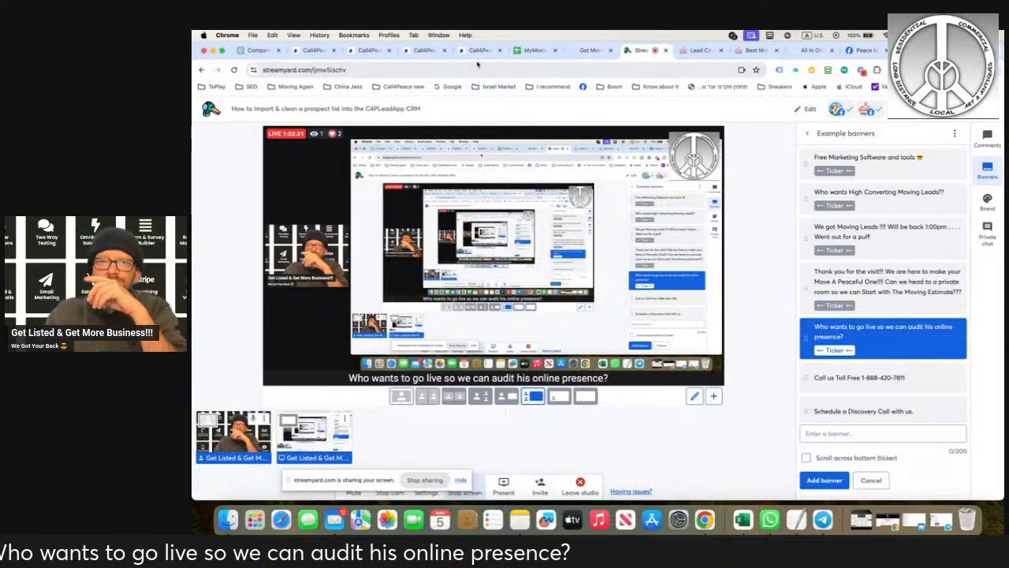
{"action": "left_click", "coordinate": [596, 53]}
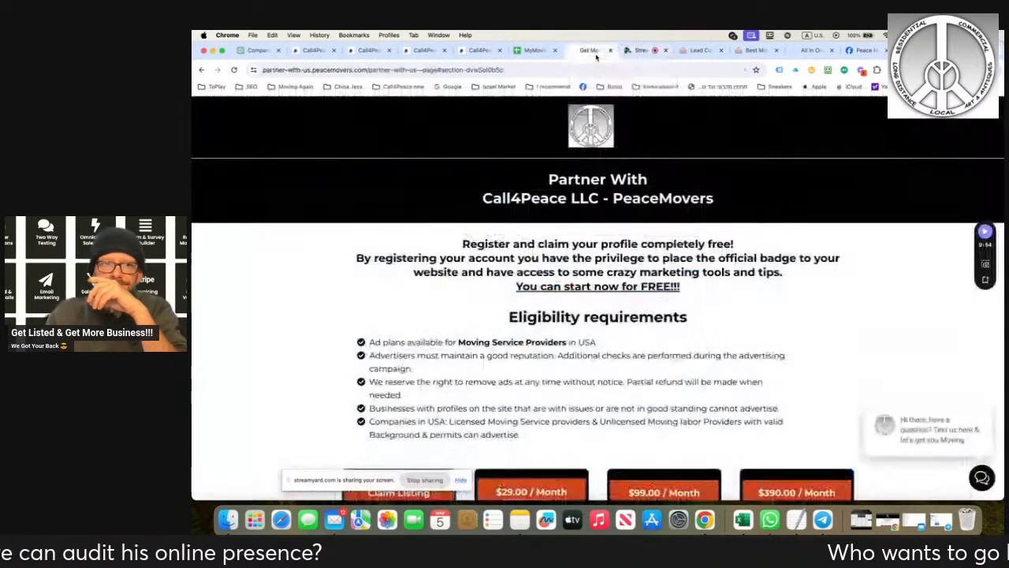
{"action": "left_click", "coordinate": [368, 52]}
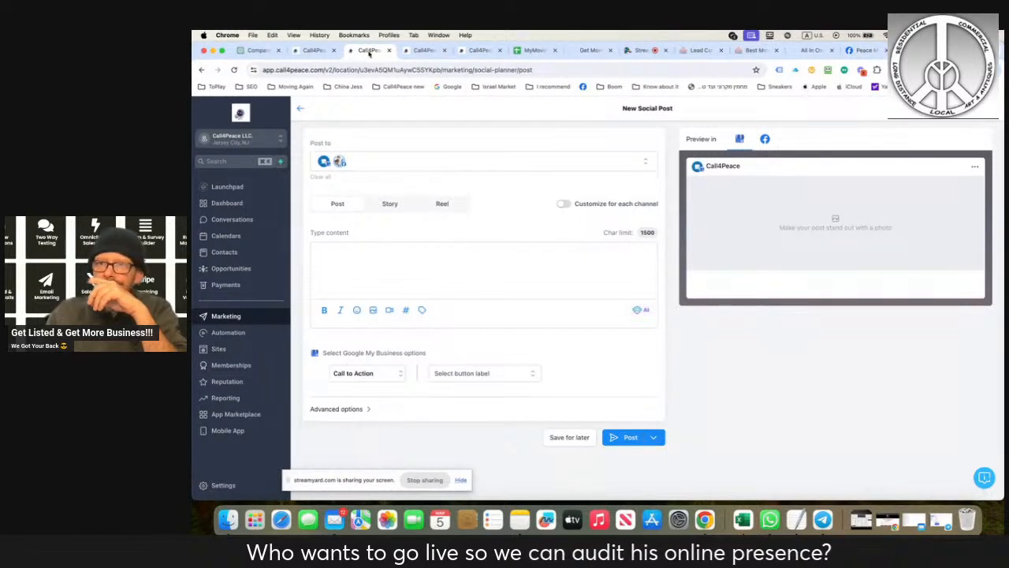
{"action": "left_click", "coordinate": [219, 252]}
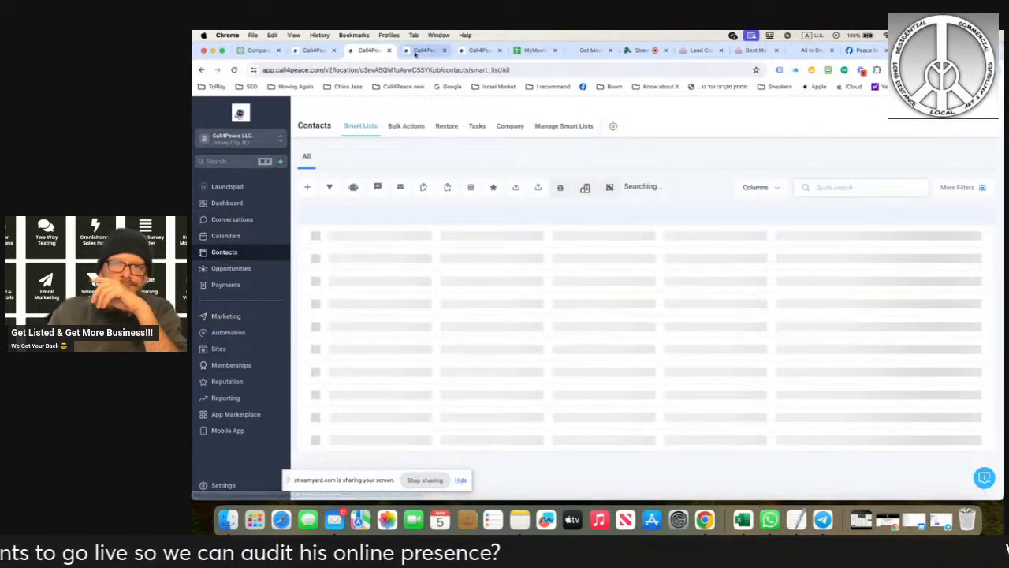
{"action": "left_click", "coordinate": [415, 54]}
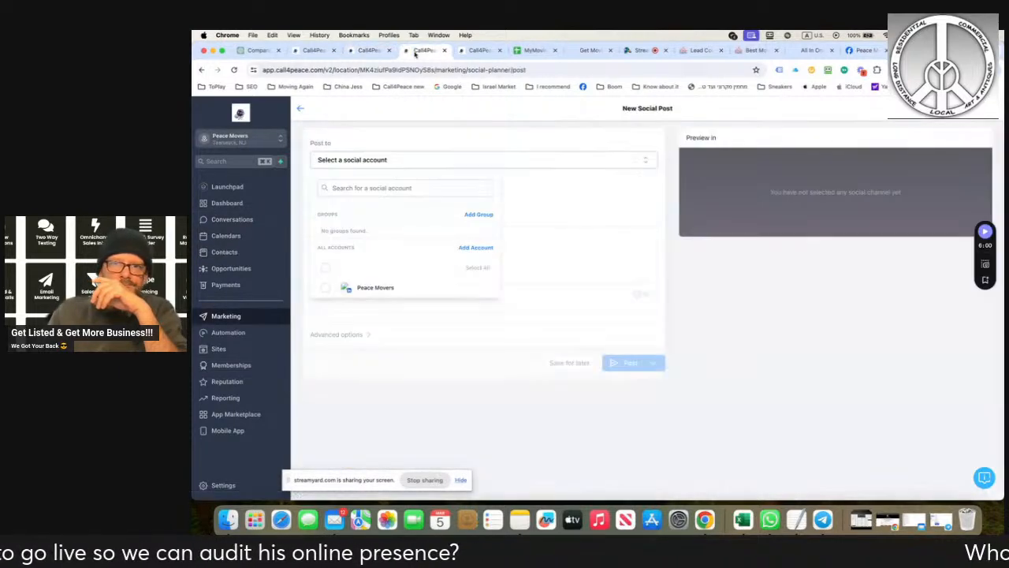
{"action": "left_click", "coordinate": [476, 52]}
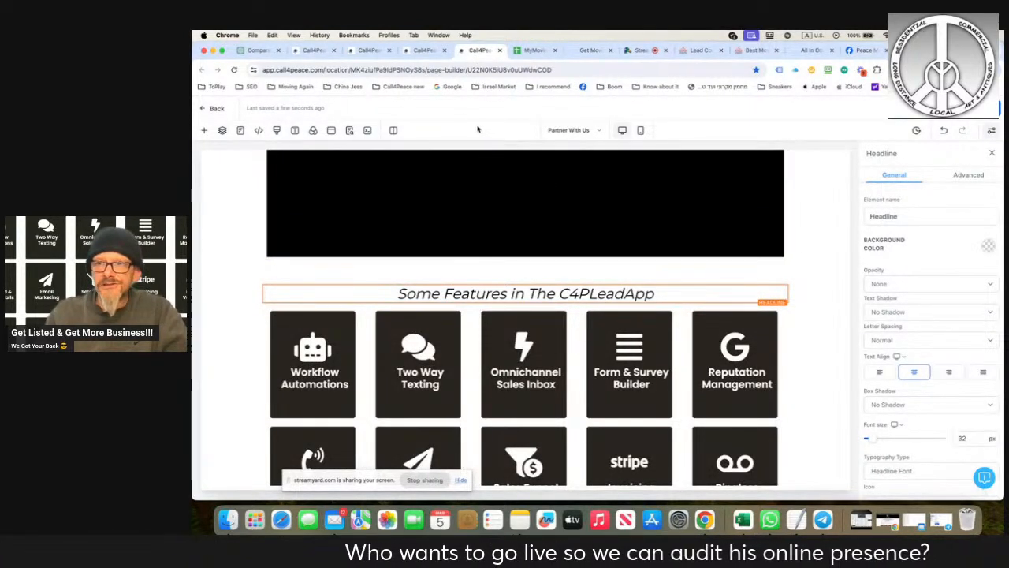
- Switch to the Peace Movers account, view its Conversation AI bot settings, and leave the settings
{"action": "left_click", "coordinate": [425, 51]}
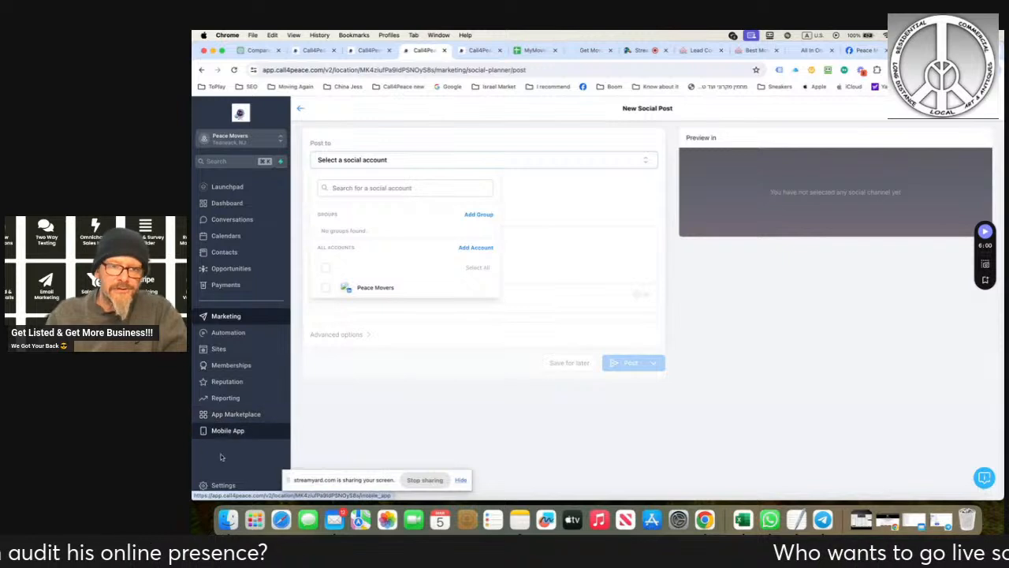
{"action": "left_click", "coordinate": [223, 484]}
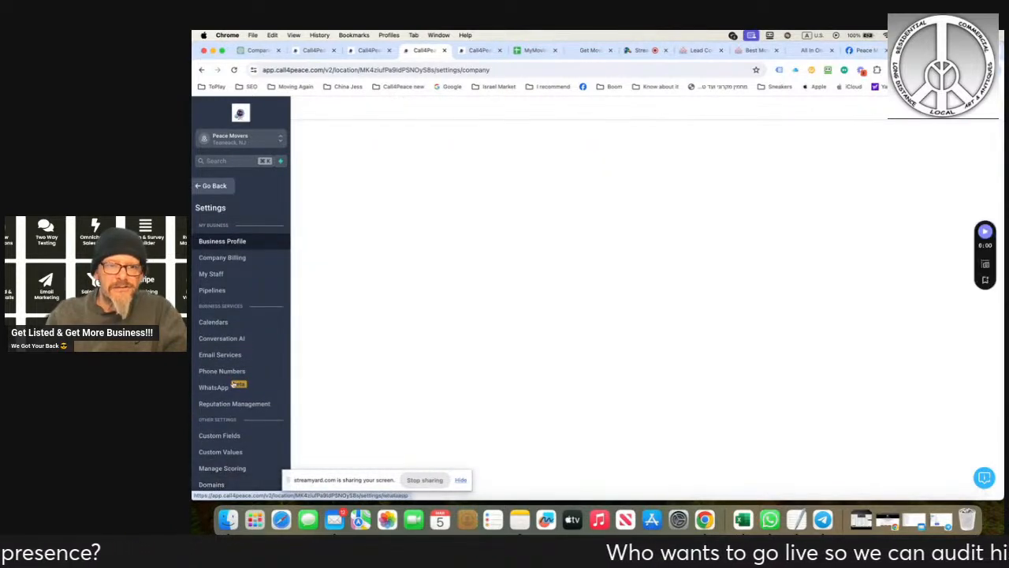
{"action": "left_click", "coordinate": [238, 338]}
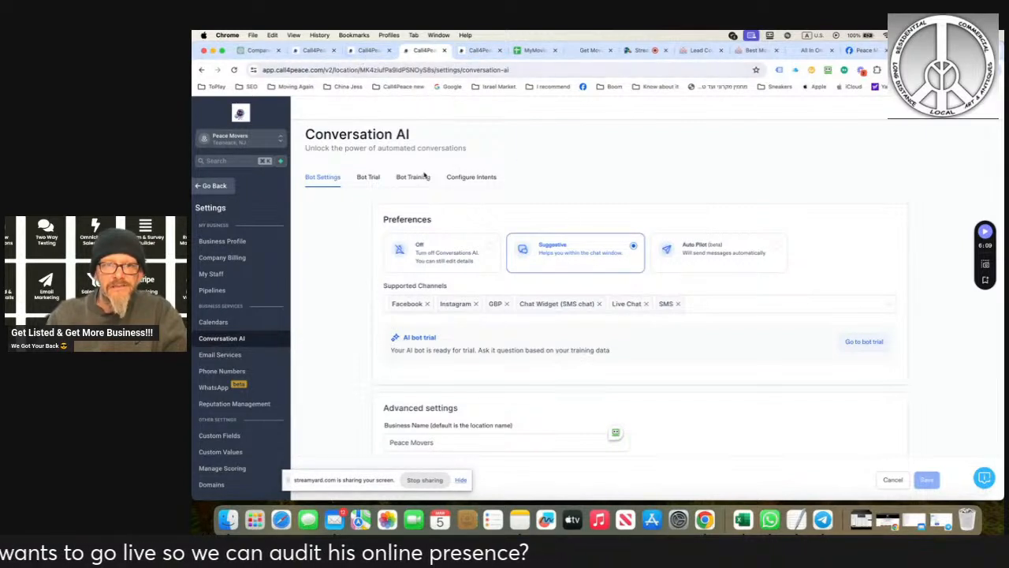
{"action": "left_click", "coordinate": [209, 187]}
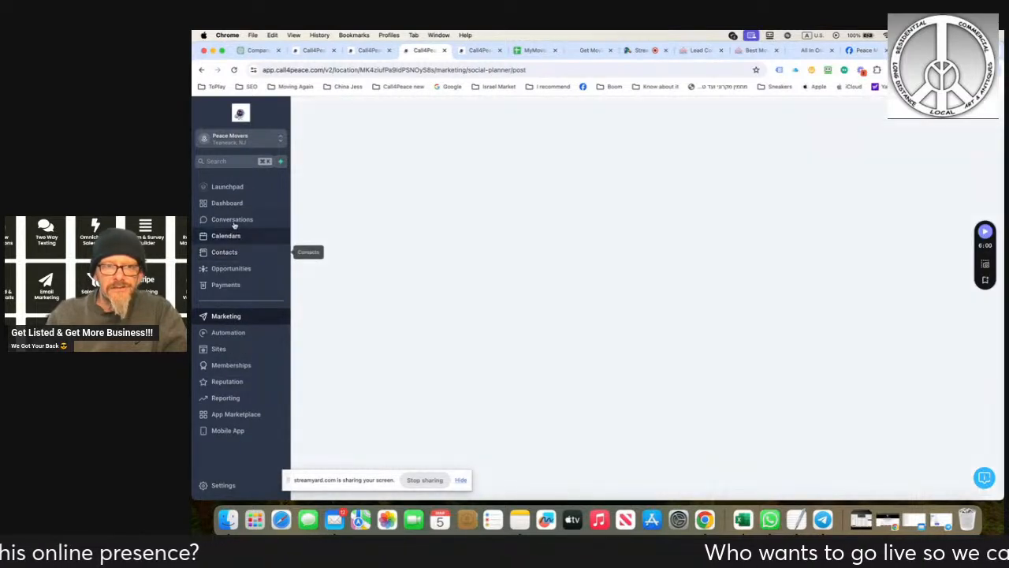
- In the unread conversation ending in "Stop", fill the reply with the second AI suggestion without sending it, and view the "Thanks" conversation
{"action": "left_click", "coordinate": [233, 220]}
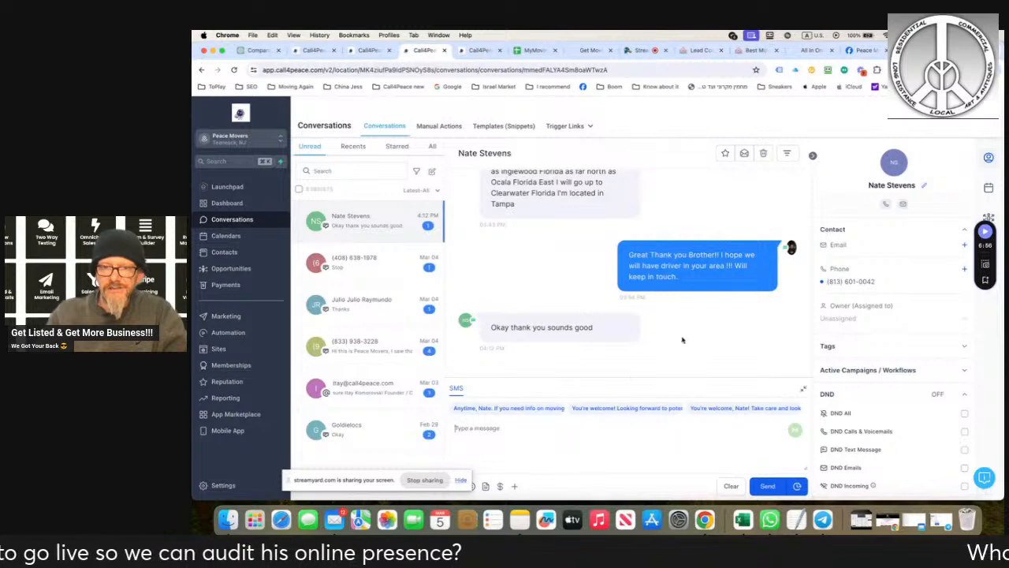
{"action": "left_click", "coordinate": [361, 267]}
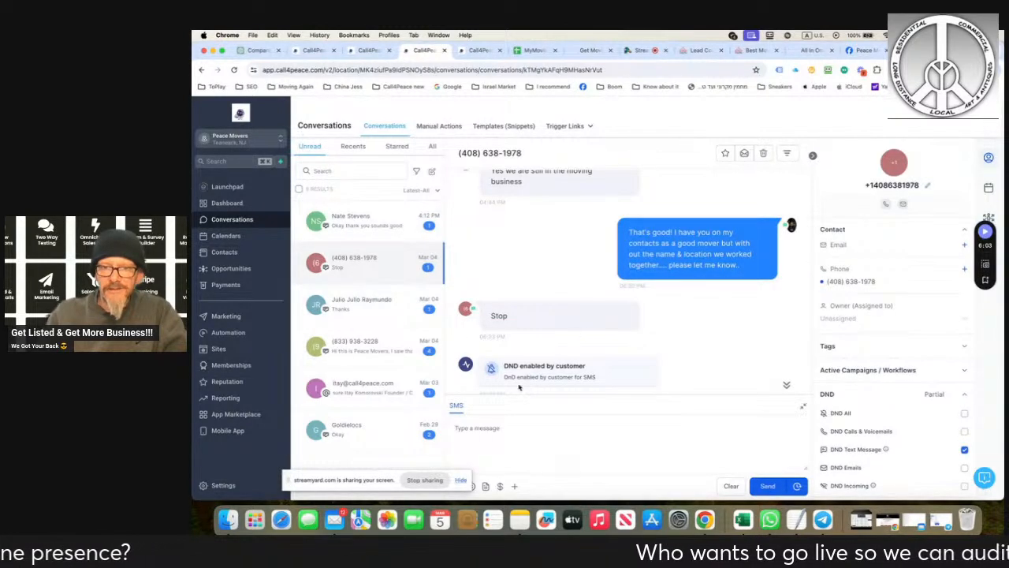
{"action": "left_click", "coordinate": [486, 426]}
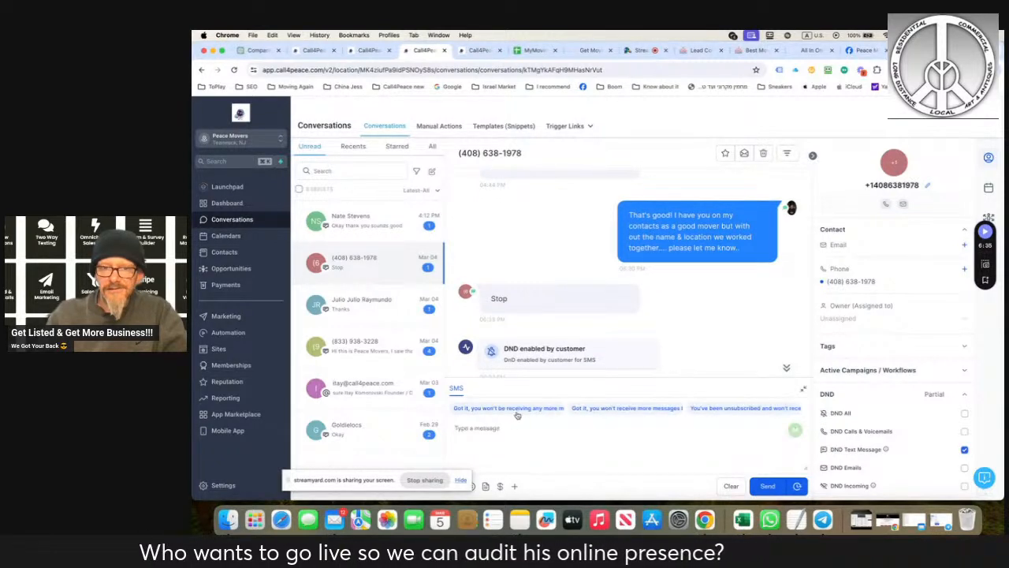
{"action": "mouse_move", "coordinate": [537, 412]}
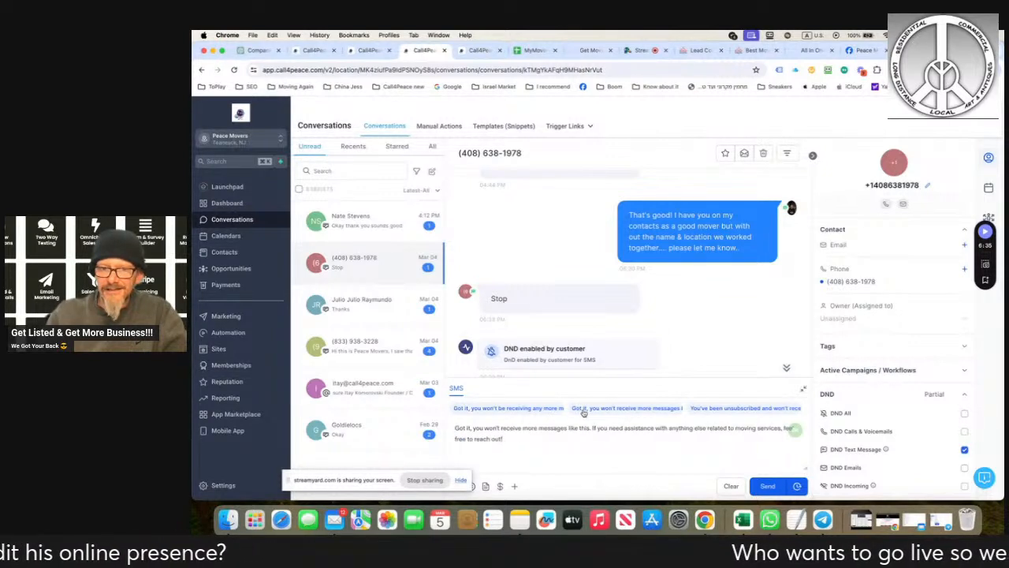
{"action": "left_click", "coordinate": [372, 313]}
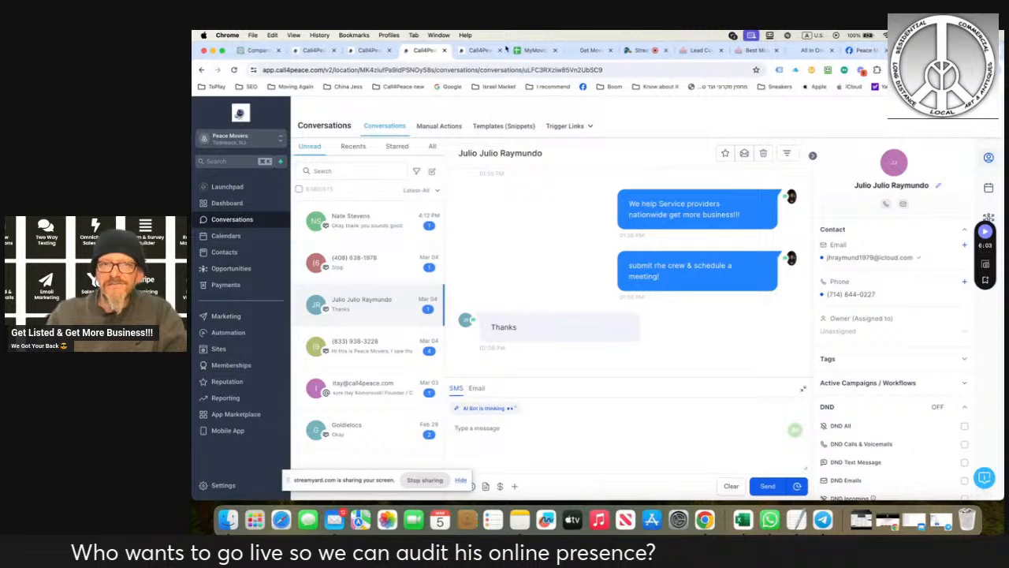
- Return to the Conversation AI settings and review the Off, Suggestive and Auto Pilot modes and the supported channels
{"action": "left_click", "coordinate": [220, 485]}
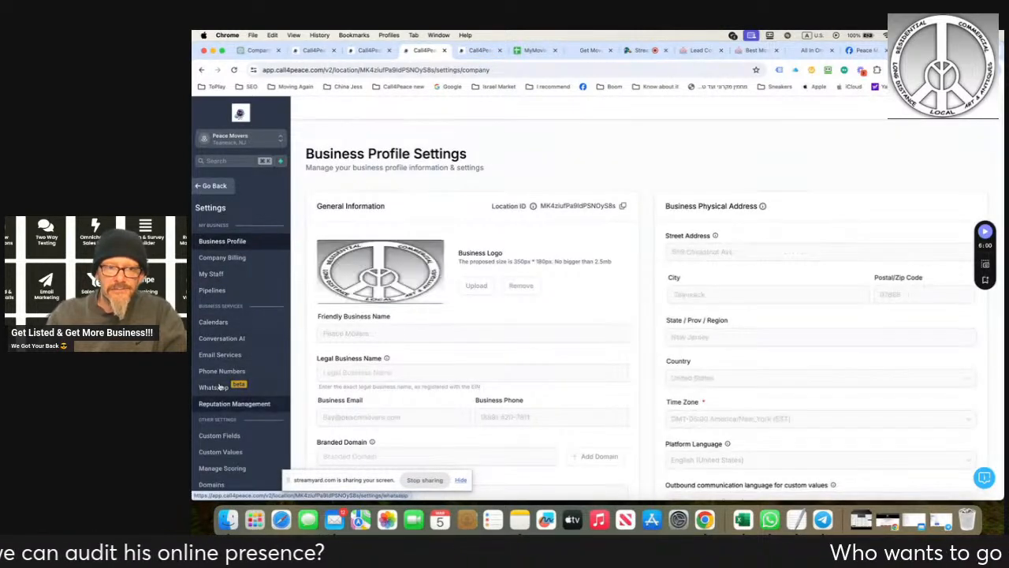
{"action": "scroll", "coordinate": [219, 385], "scroll_direction": "down", "scroll_amount": 4}
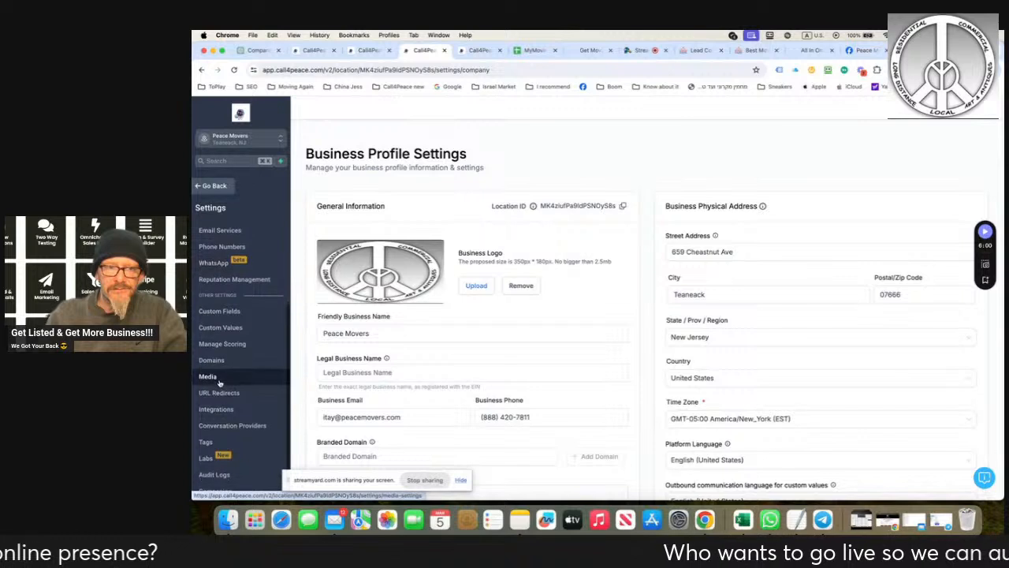
{"action": "scroll", "coordinate": [219, 383], "scroll_direction": "up", "scroll_amount": 3}
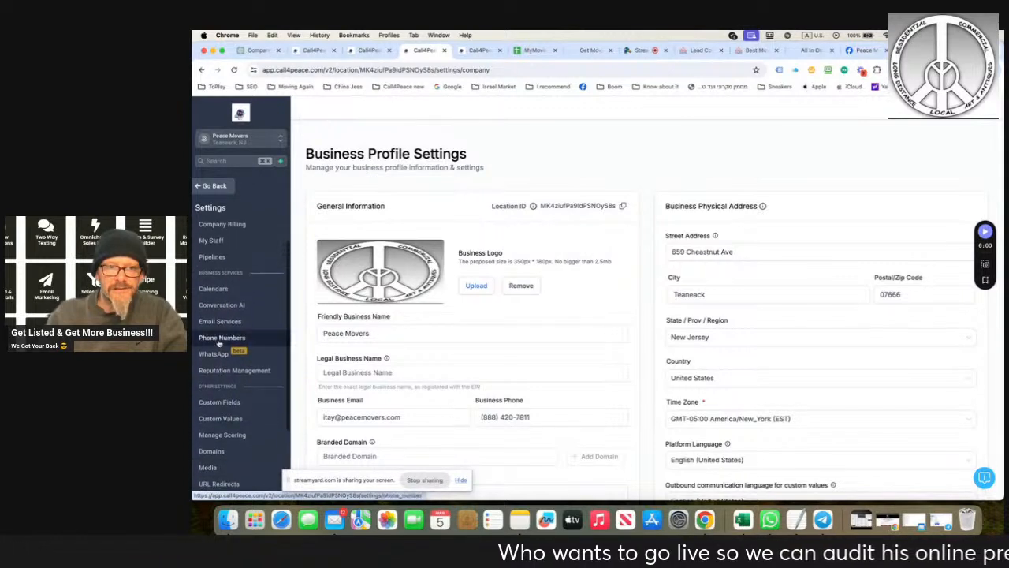
{"action": "left_click", "coordinate": [236, 304]}
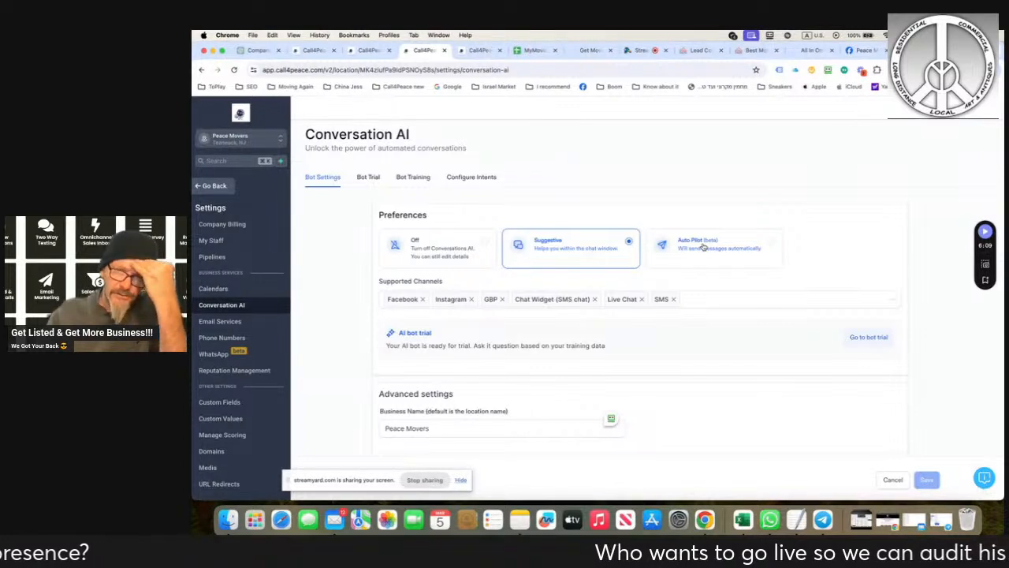
{"action": "left_click", "coordinate": [698, 301]}
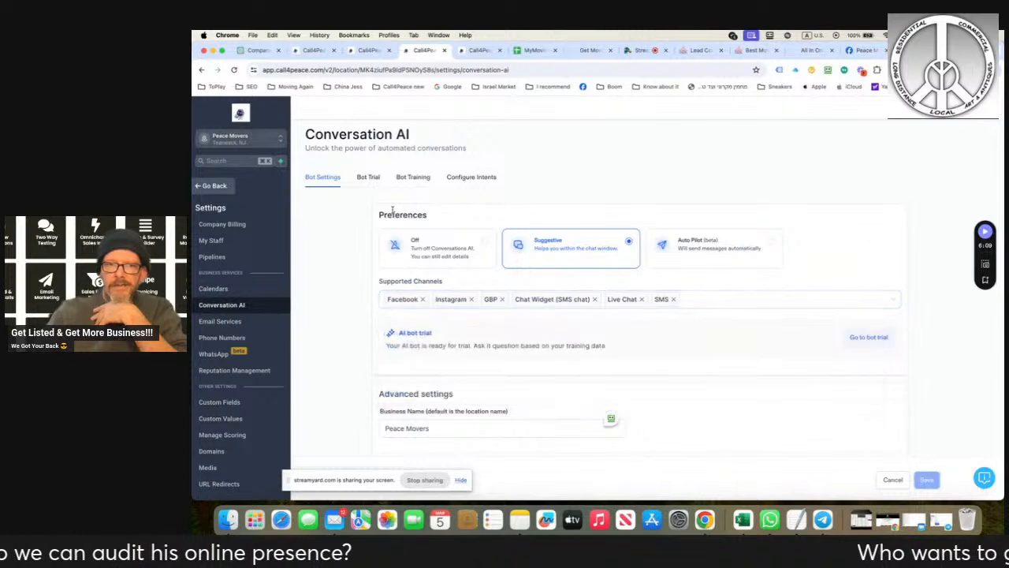
- Open the bot training settings, expand the uploaded peacemovers.com links, and look over the customized bot responses
{"action": "left_click", "coordinate": [398, 182]}
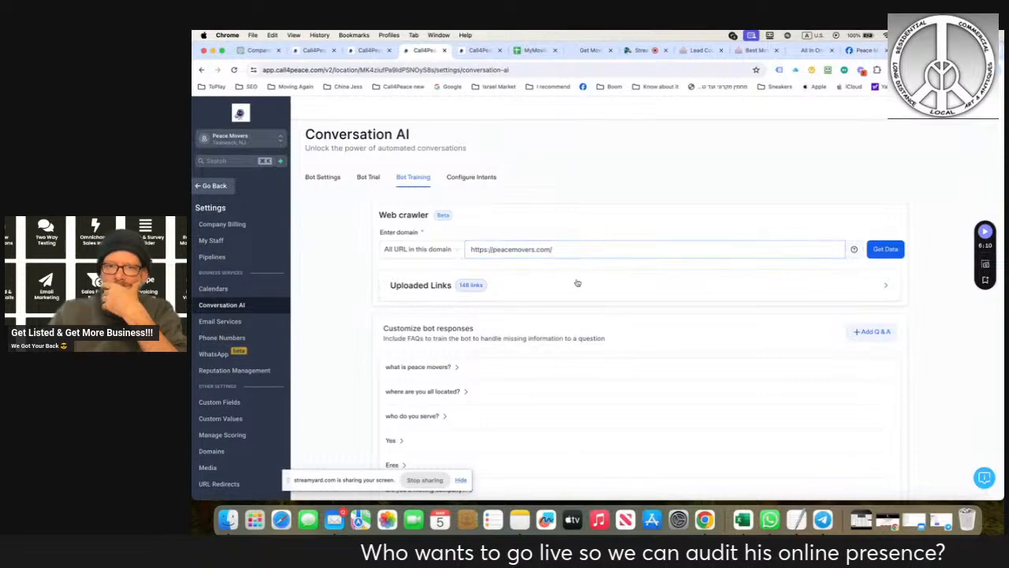
{"action": "left_click", "coordinate": [570, 287]}
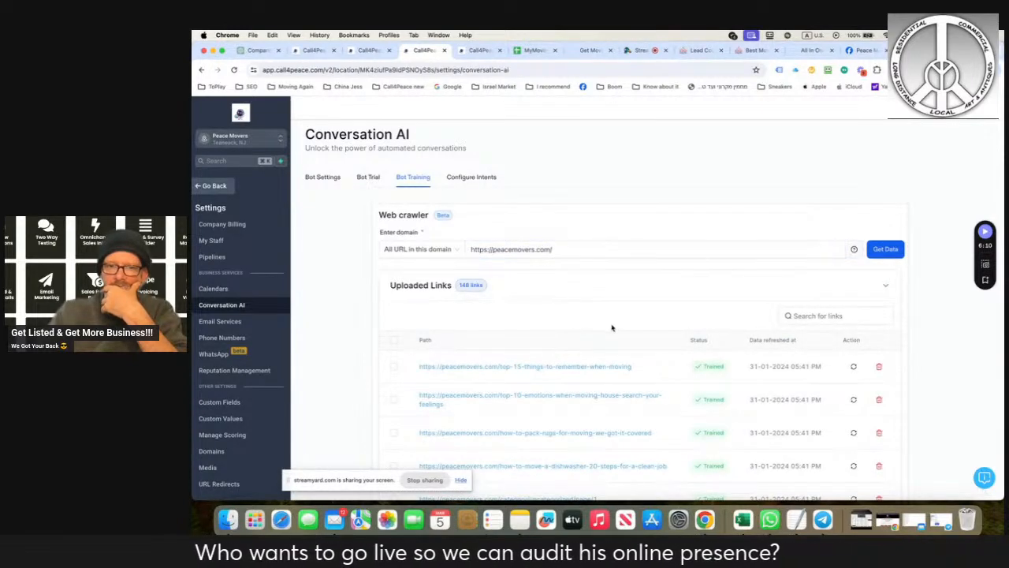
{"action": "scroll", "coordinate": [617, 328], "scroll_direction": "down", "scroll_amount": 10}
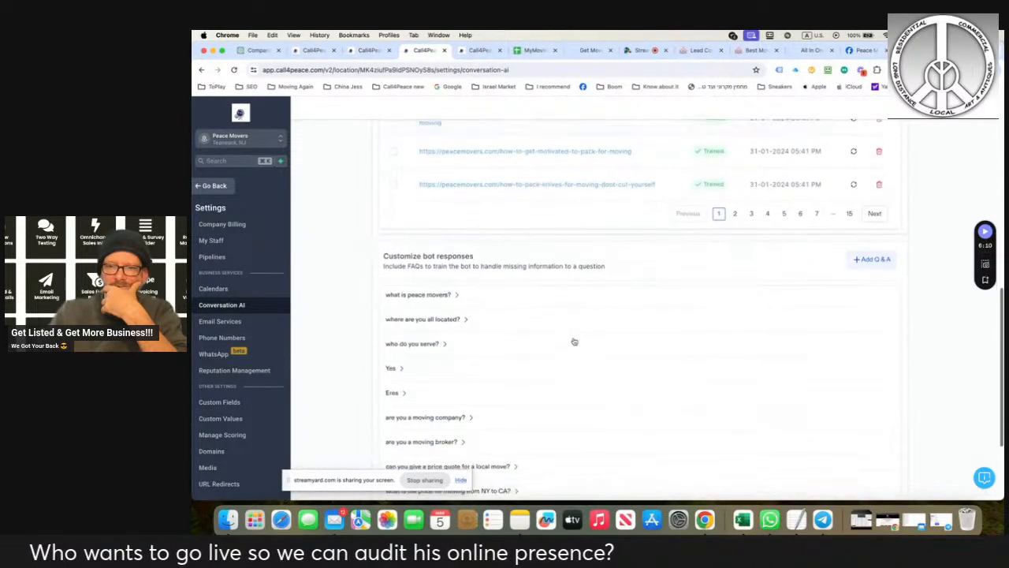
{"action": "scroll", "coordinate": [578, 331], "scroll_direction": "down", "scroll_amount": 5}
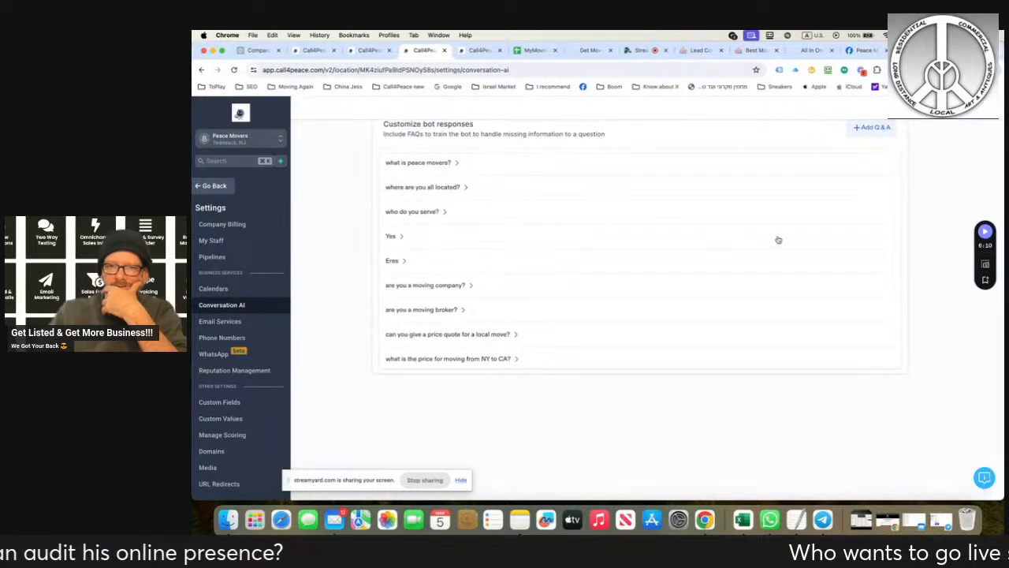
- Review the bot's intent configuration, including the calendar choices for Appointment Booking, and leave the settings
{"action": "scroll", "coordinate": [777, 240], "scroll_direction": "up", "scroll_amount": 5}
{"action": "scroll", "coordinate": [777, 239], "scroll_direction": "up", "scroll_amount": 5}
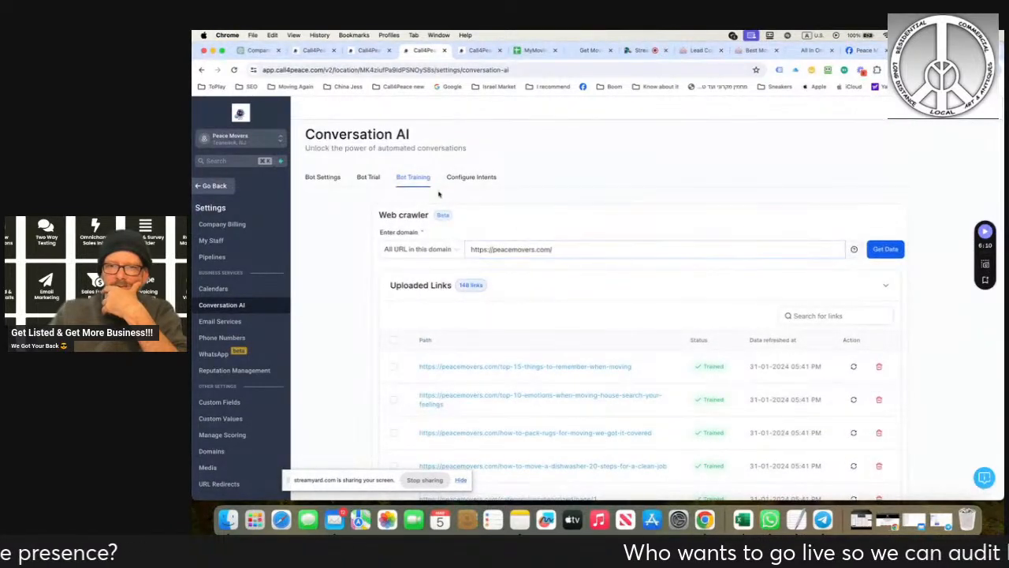
{"action": "left_click", "coordinate": [324, 178]}
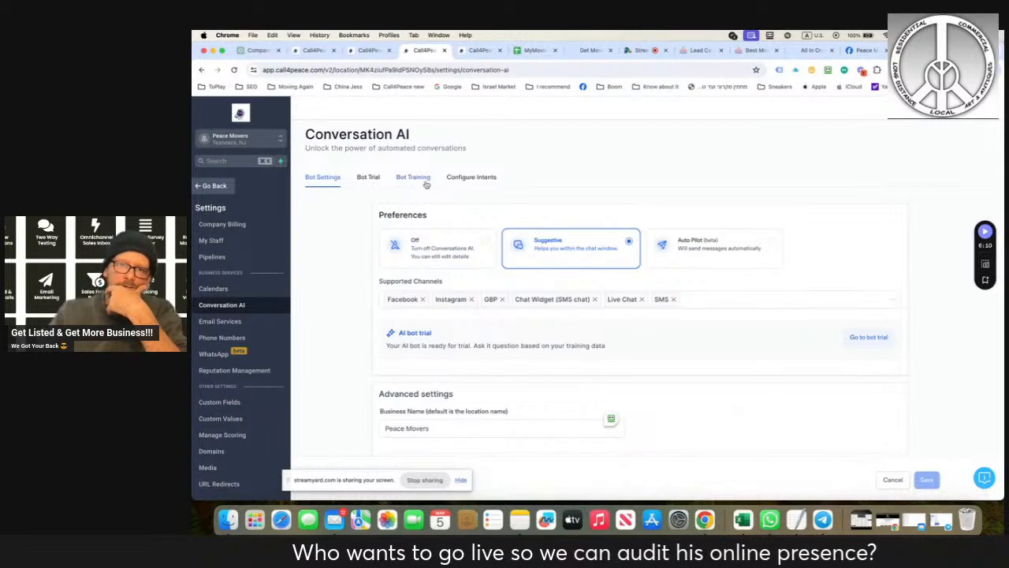
{"action": "left_click", "coordinate": [471, 178]}
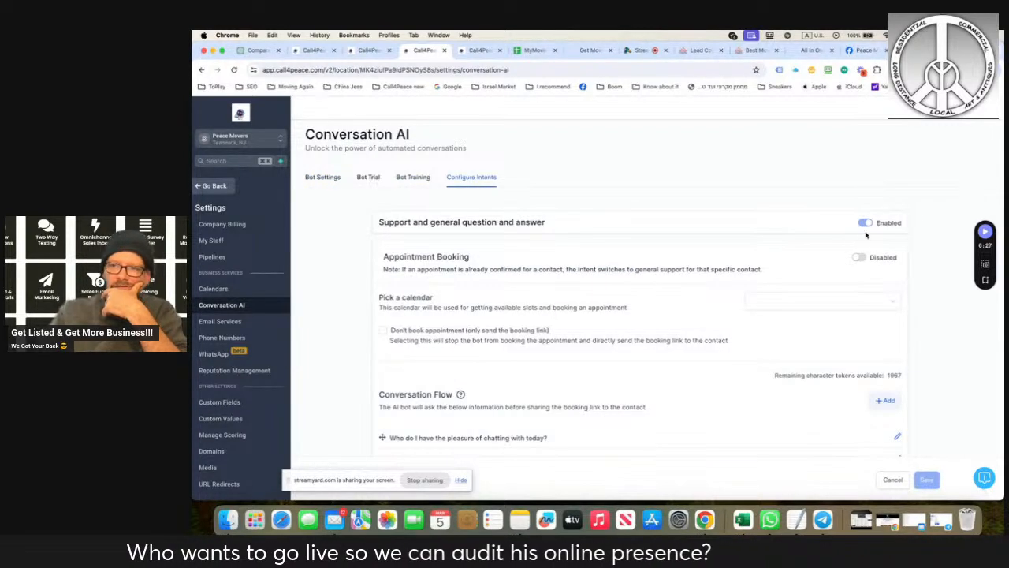
{"action": "left_click", "coordinate": [860, 302]}
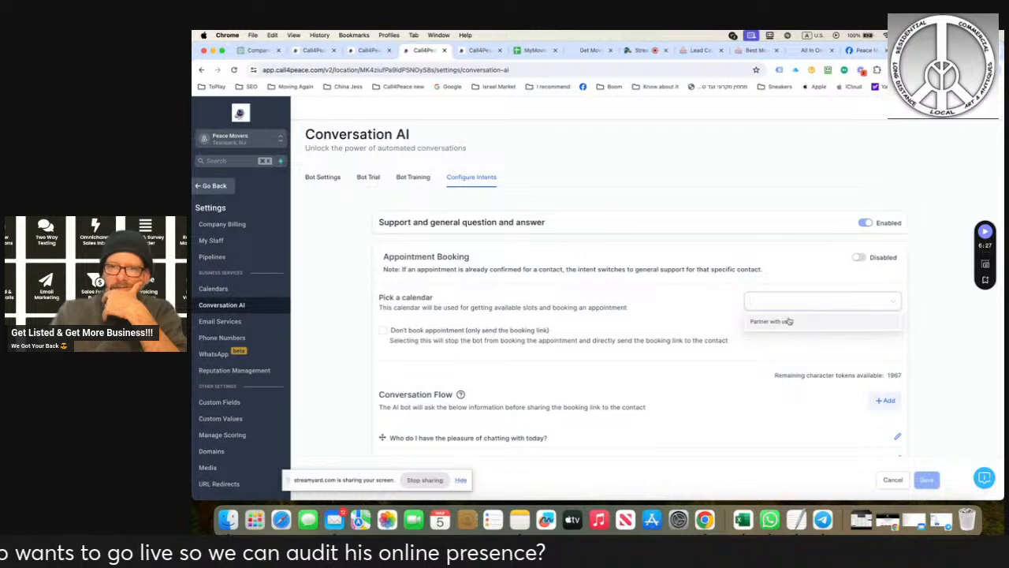
{"action": "left_click", "coordinate": [673, 285]}
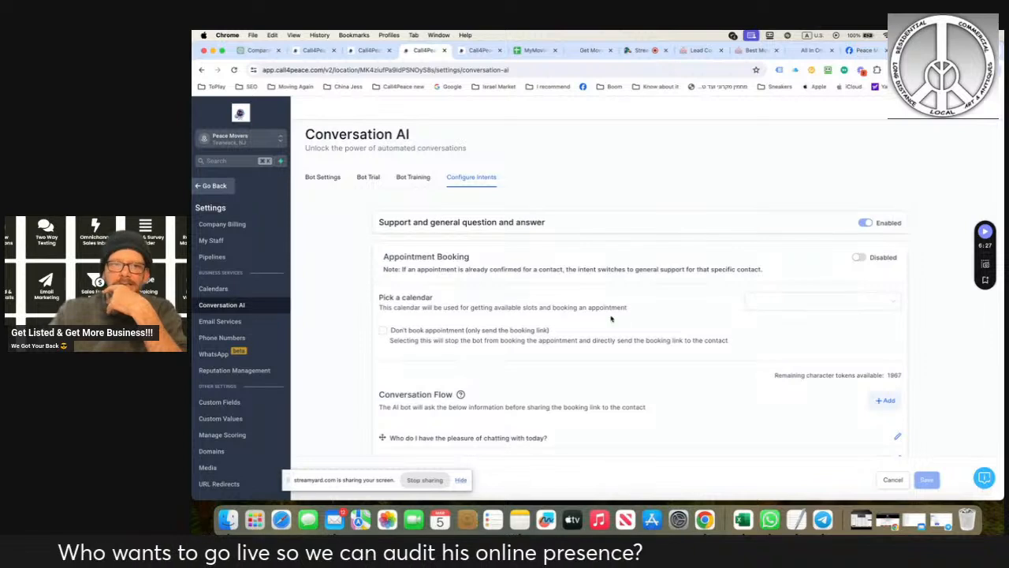
{"action": "left_click", "coordinate": [200, 186]}
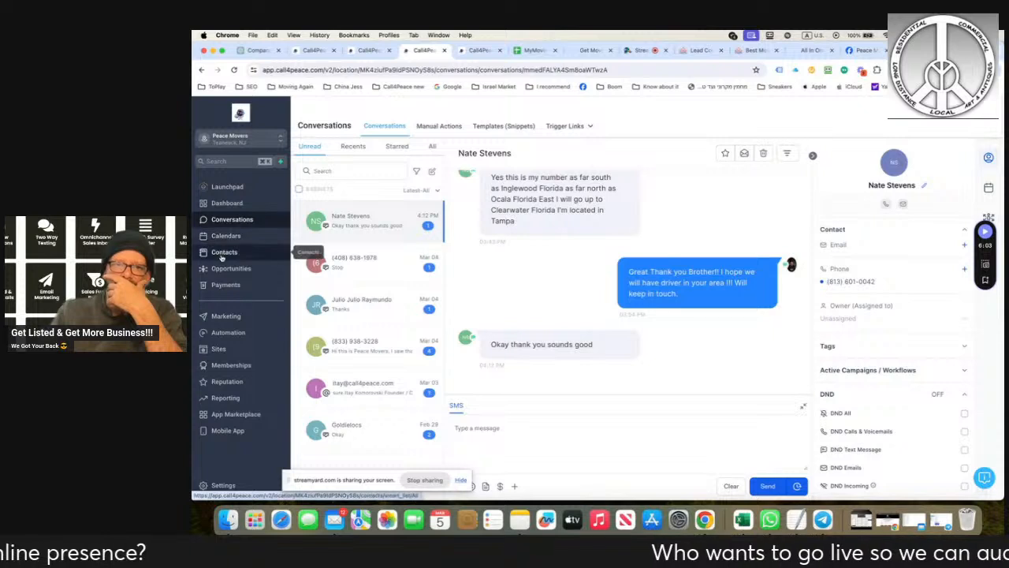
- Open the Book My Move funnel in the partner with us folder and preview its Home page
{"action": "left_click", "coordinate": [247, 347]}
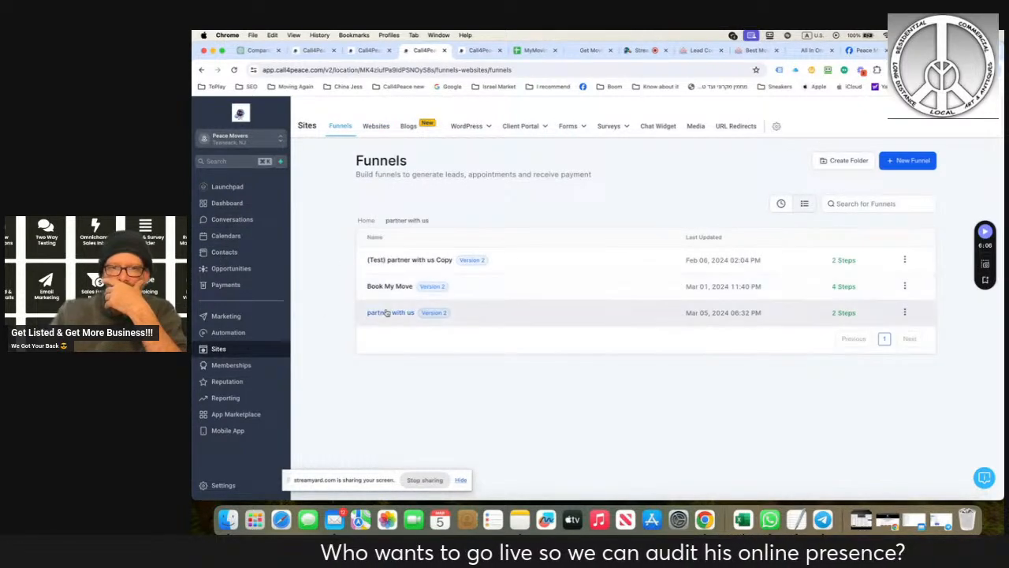
{"action": "left_click", "coordinate": [386, 312]}
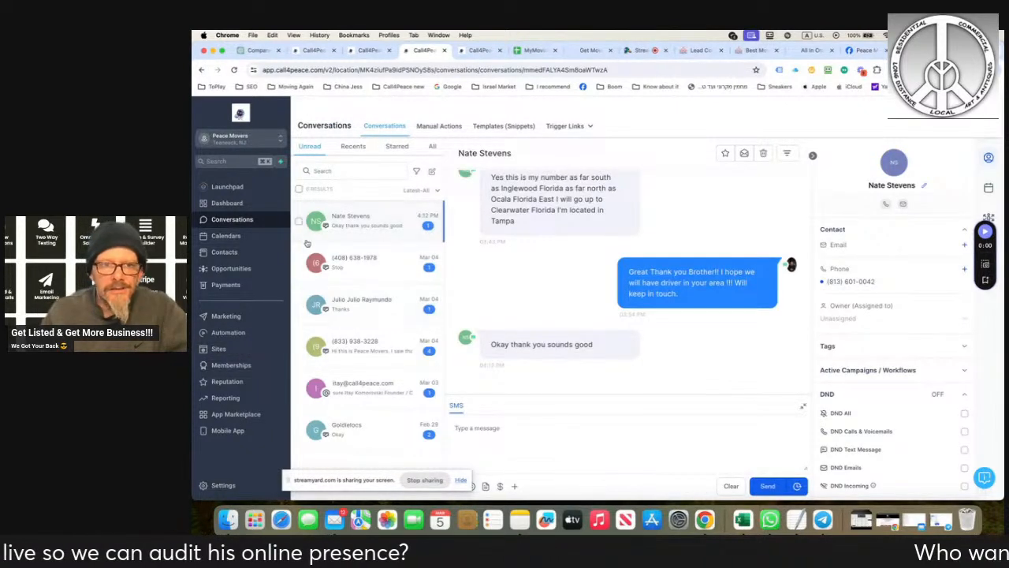
{"action": "left_click", "coordinate": [218, 349]}
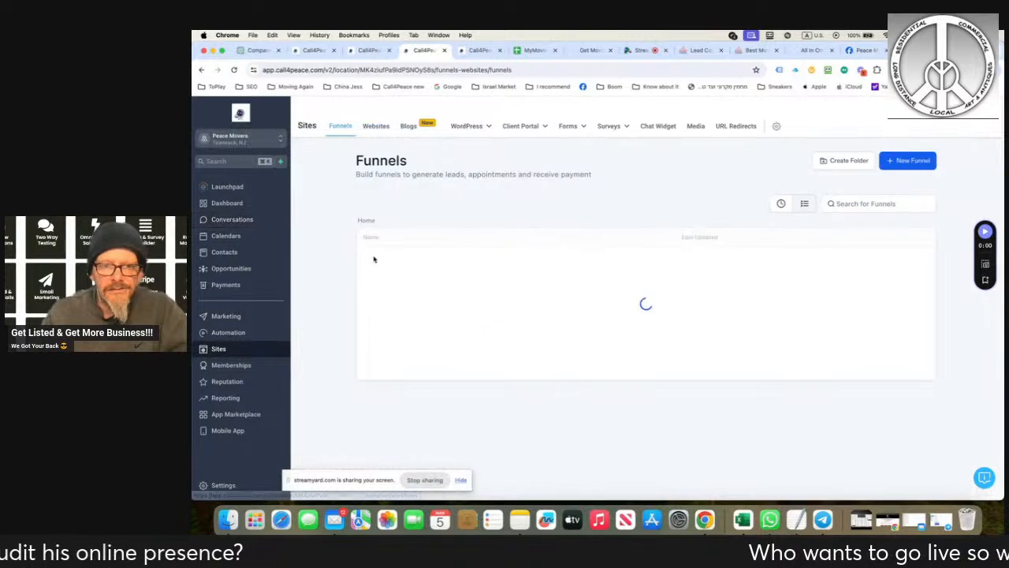
{"action": "left_click", "coordinate": [401, 286]}
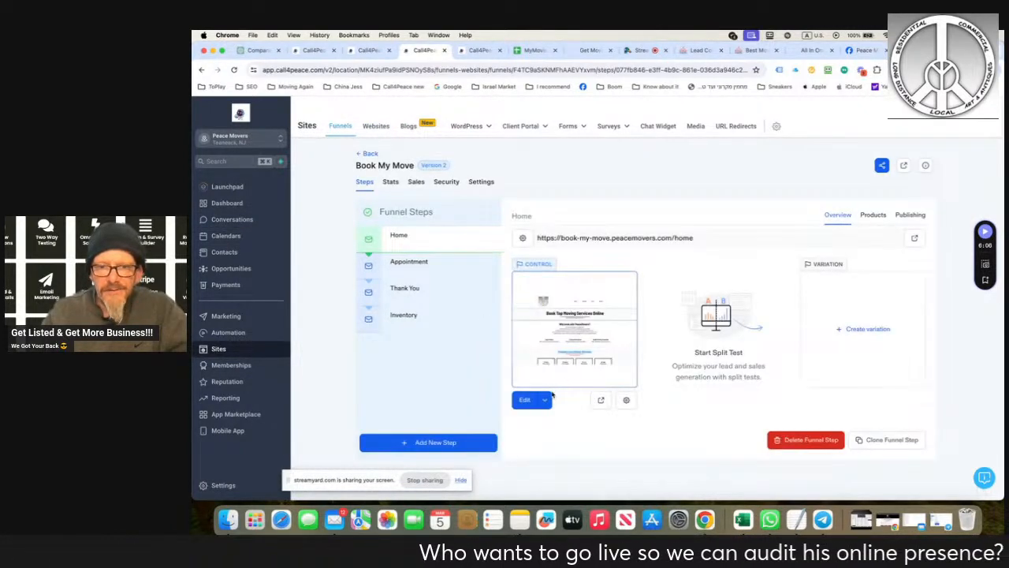
{"action": "left_click", "coordinate": [546, 401]}
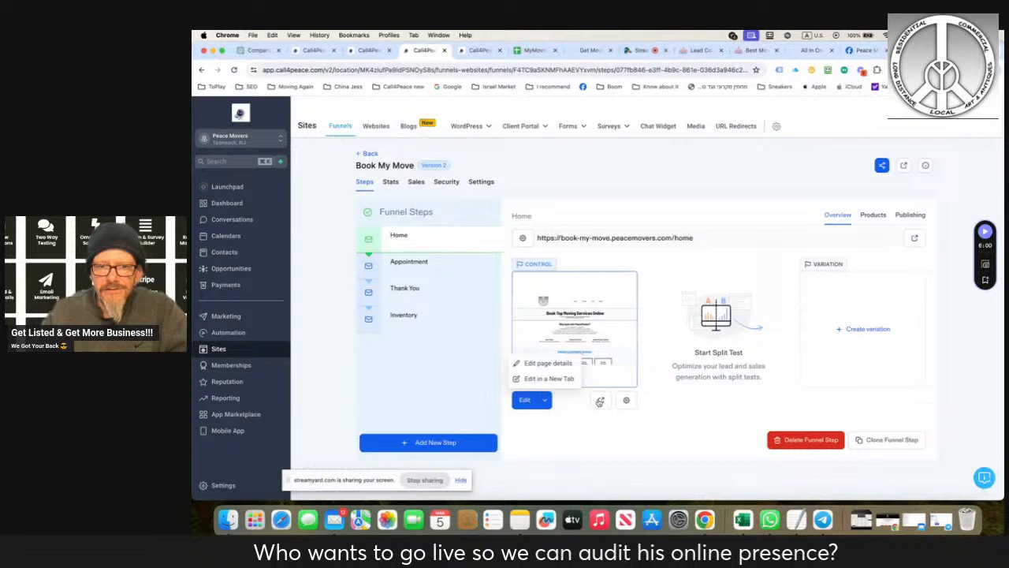
{"action": "left_click", "coordinate": [601, 400]}
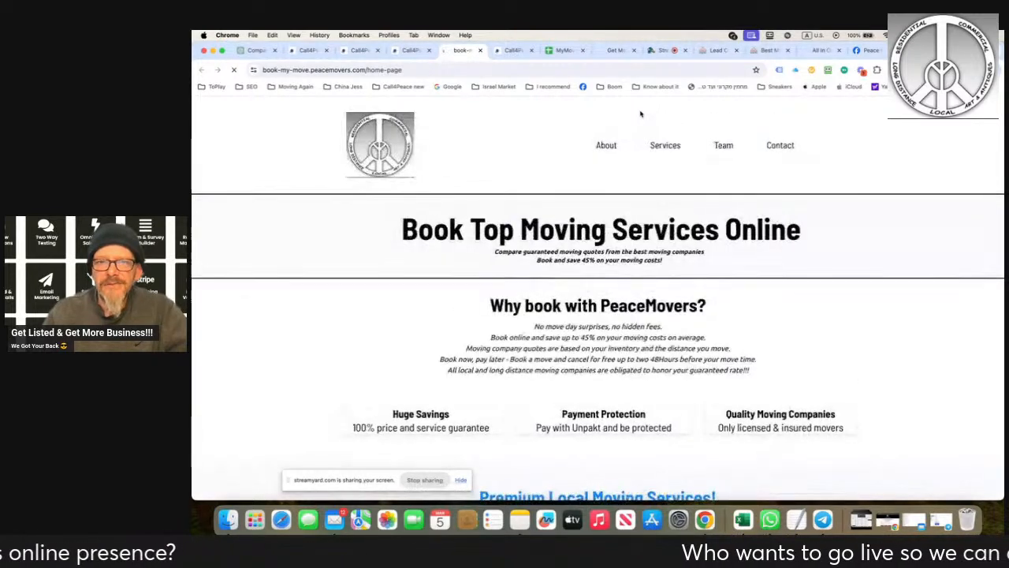
- Look over the Premium Local Moving Services packages and hourly prices on the Book My Move page
{"action": "scroll", "coordinate": [569, 229], "scroll_direction": "down", "scroll_amount": 2}
{"action": "scroll", "coordinate": [568, 230], "scroll_direction": "down", "scroll_amount": 5}
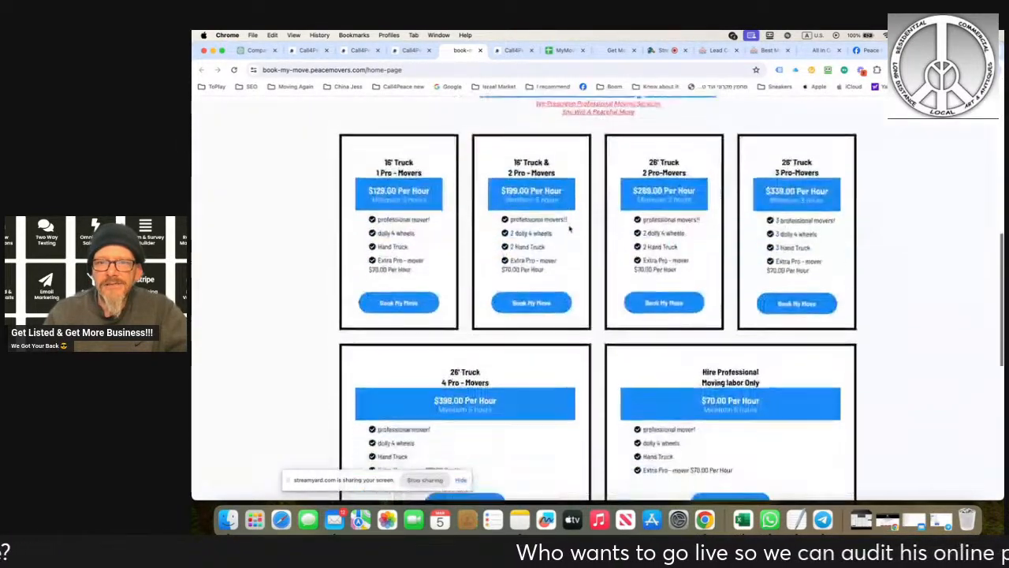
{"action": "scroll", "coordinate": [571, 228], "scroll_direction": "up", "scroll_amount": 6}
{"action": "scroll", "coordinate": [577, 226], "scroll_direction": "down", "scroll_amount": 3}
{"action": "scroll", "coordinate": [577, 227], "scroll_direction": "down", "scroll_amount": 5}
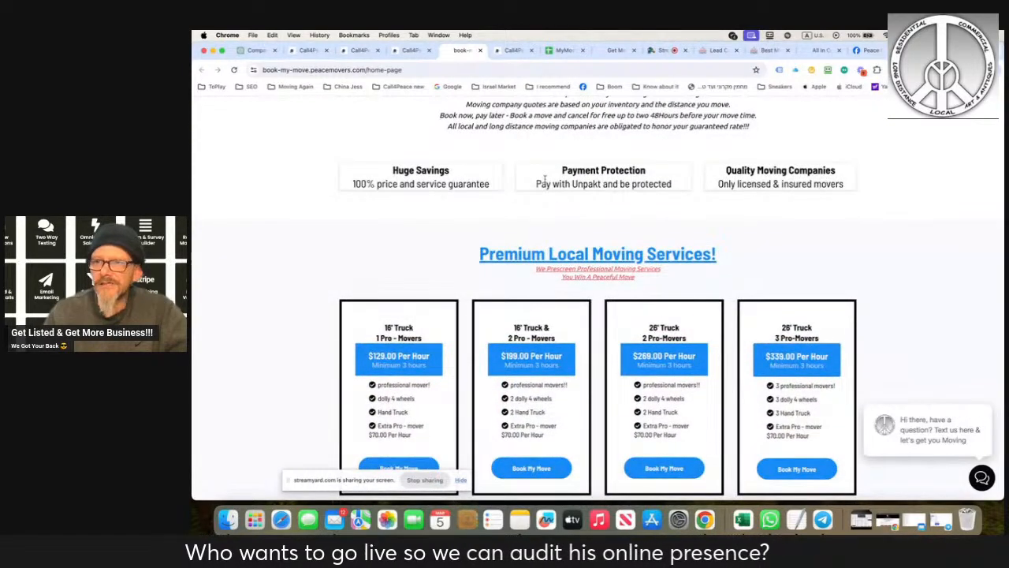
{"action": "scroll", "coordinate": [506, 156], "scroll_direction": "down", "scroll_amount": 3}
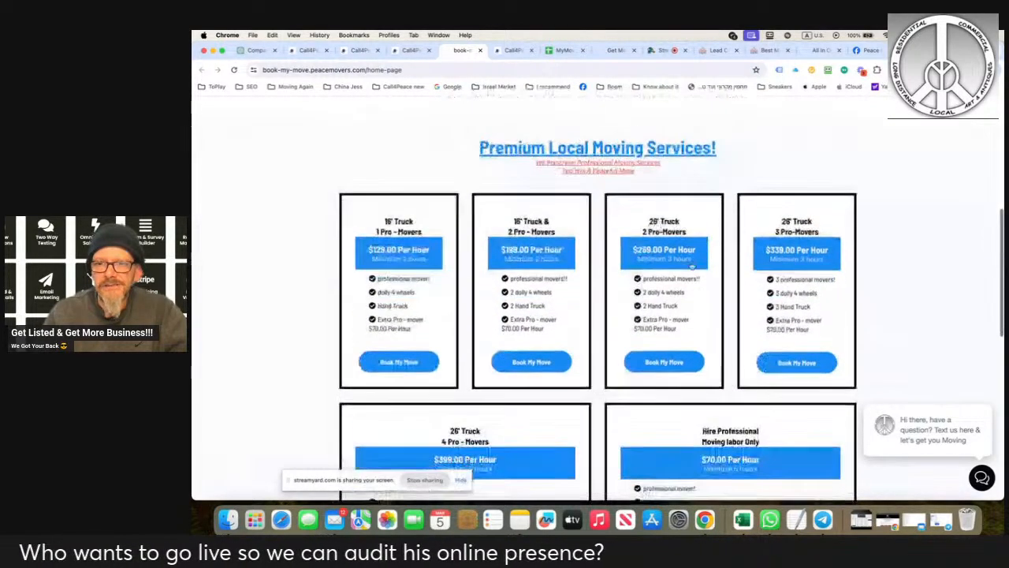
- View the booking form for the 16' Truck with 1 Pro-Mover package and close it
{"action": "left_click", "coordinate": [418, 261]}
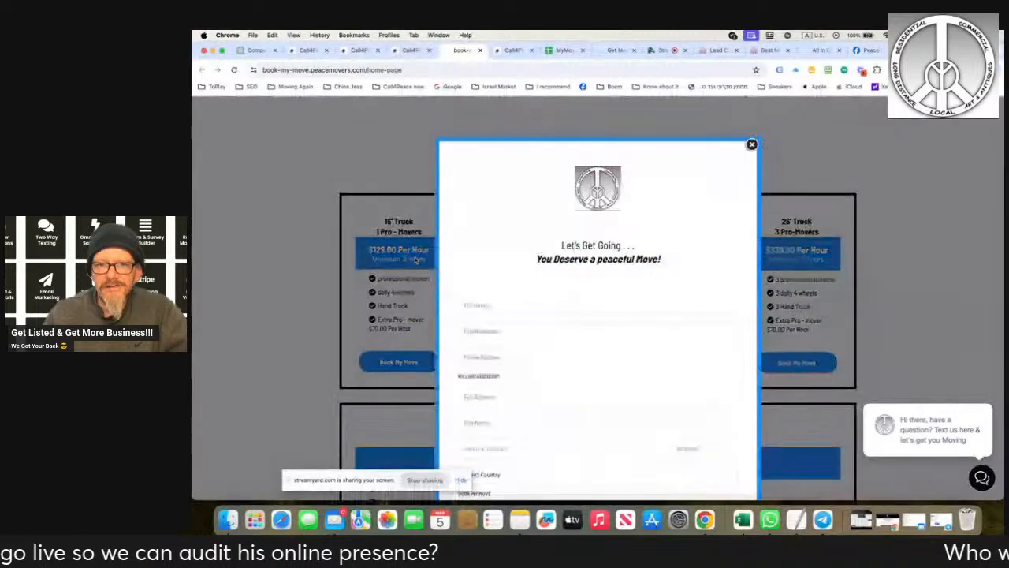
{"action": "scroll", "coordinate": [619, 319], "scroll_direction": "down", "scroll_amount": 3}
{"action": "scroll", "coordinate": [544, 394], "scroll_direction": "up", "scroll_amount": 3}
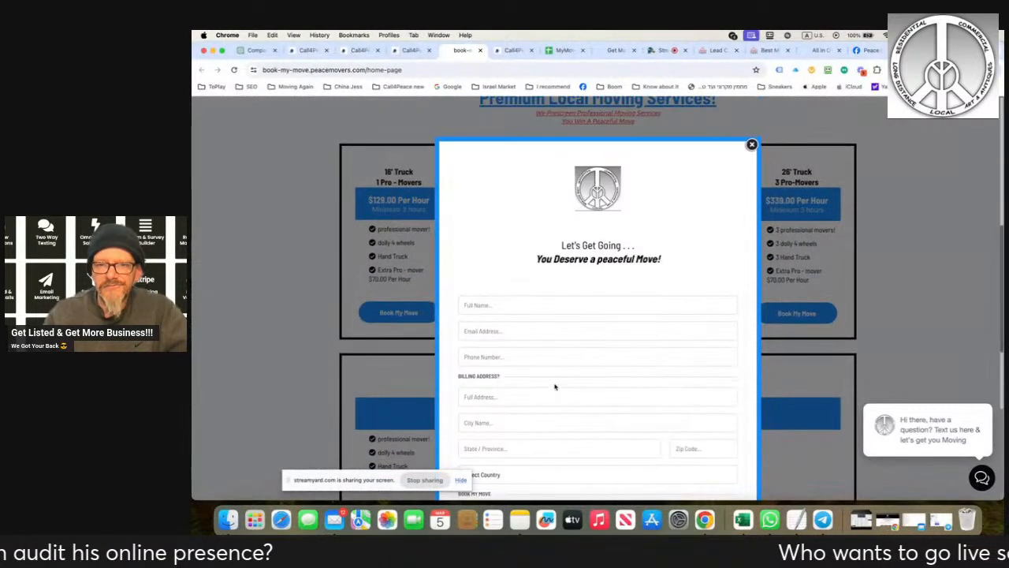
{"action": "left_click", "coordinate": [751, 145]}
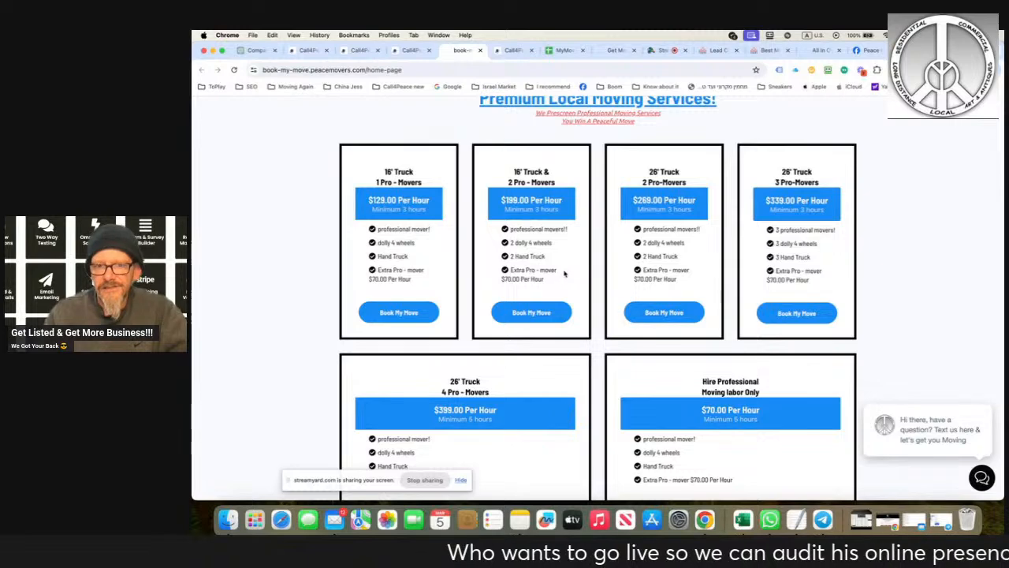
- Look over the remaining moving packages, then view and close the booking form for the 16' Truck & 2 Pro-Movers package
{"action": "scroll", "coordinate": [564, 275], "scroll_direction": "down", "scroll_amount": 5}
{"action": "scroll", "coordinate": [588, 278], "scroll_direction": "up", "scroll_amount": 4}
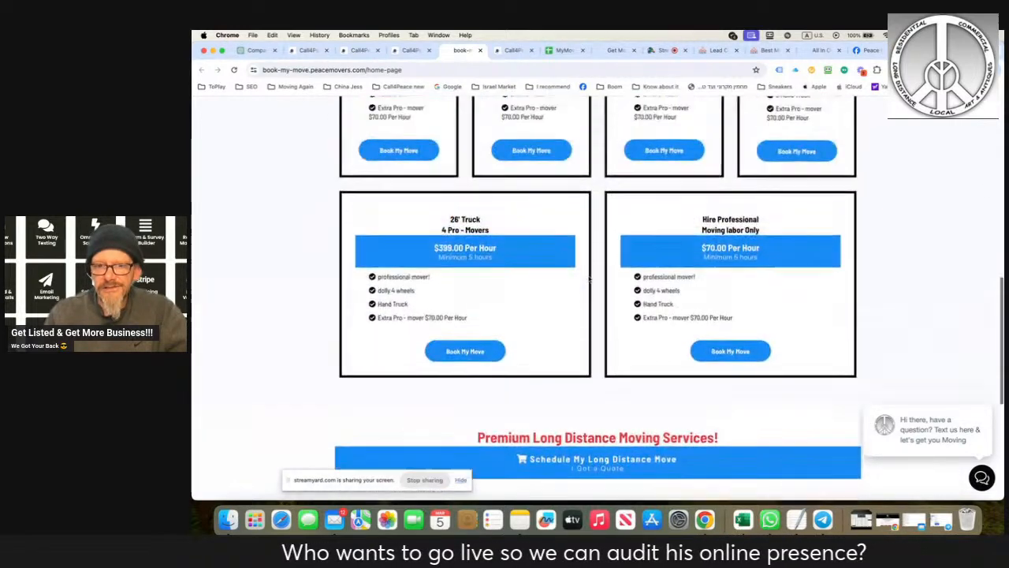
{"action": "left_click", "coordinate": [531, 238]}
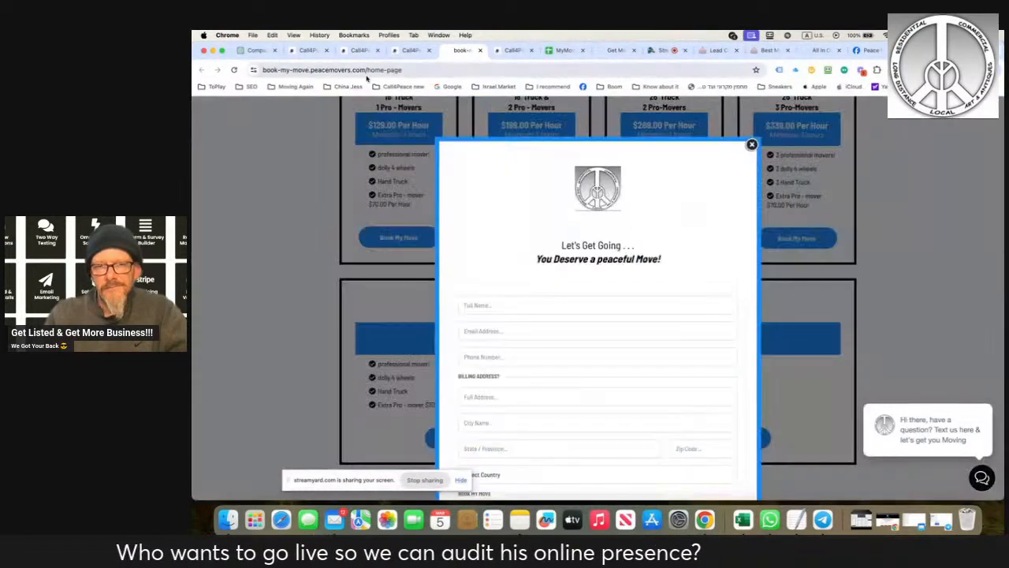
{"action": "left_click", "coordinate": [751, 145]}
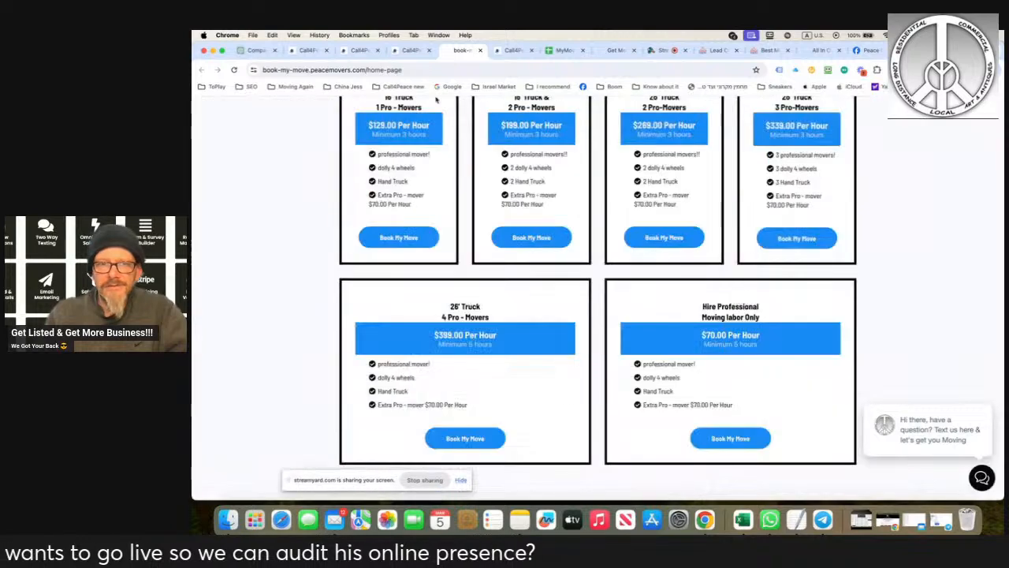
- Close the Book My Move page preview, switch to the StreamYard studio and stop sharing the screen
{"action": "left_click", "coordinate": [479, 50]}
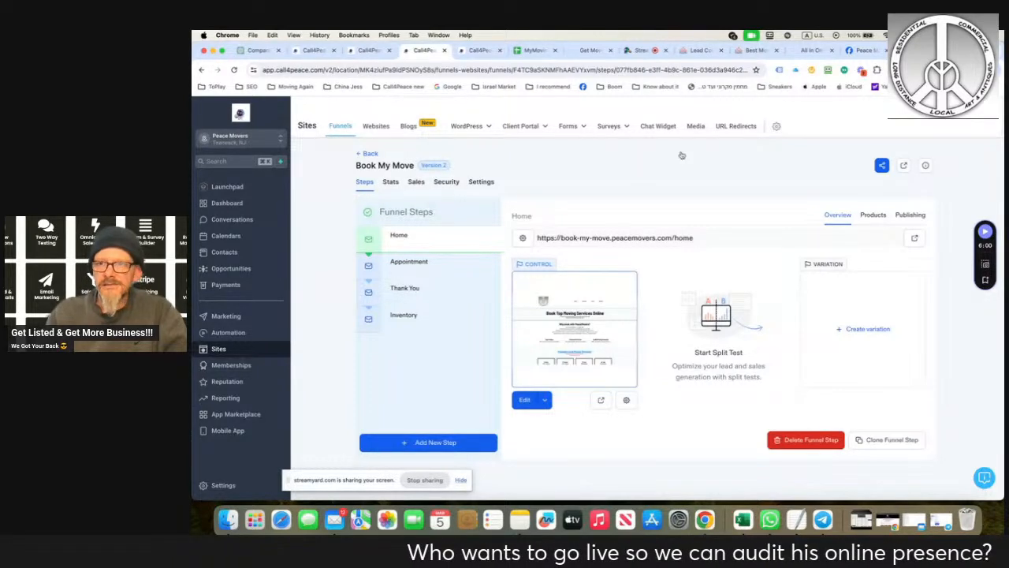
{"action": "left_click", "coordinate": [640, 50]}
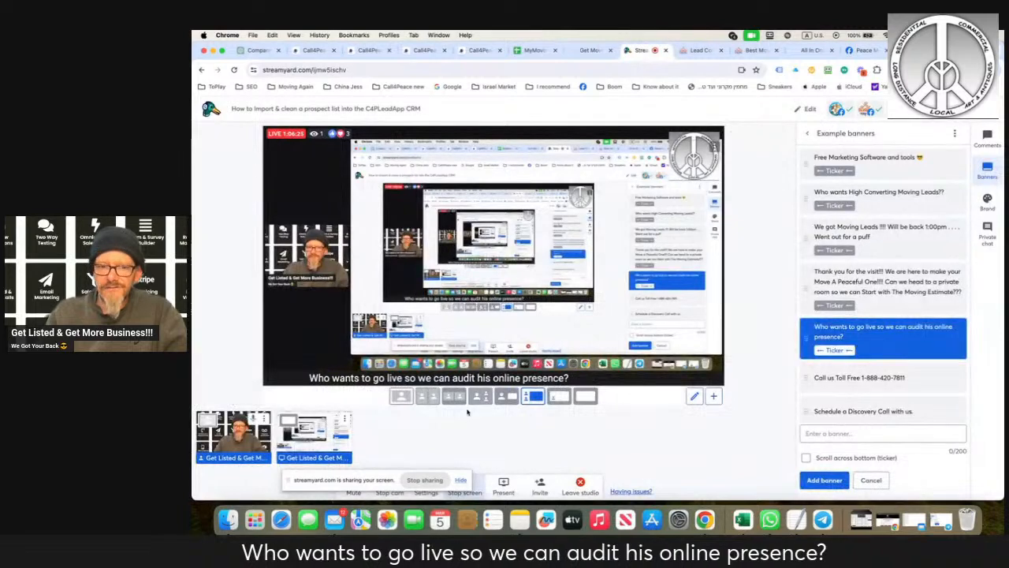
{"action": "left_click", "coordinate": [424, 480]}
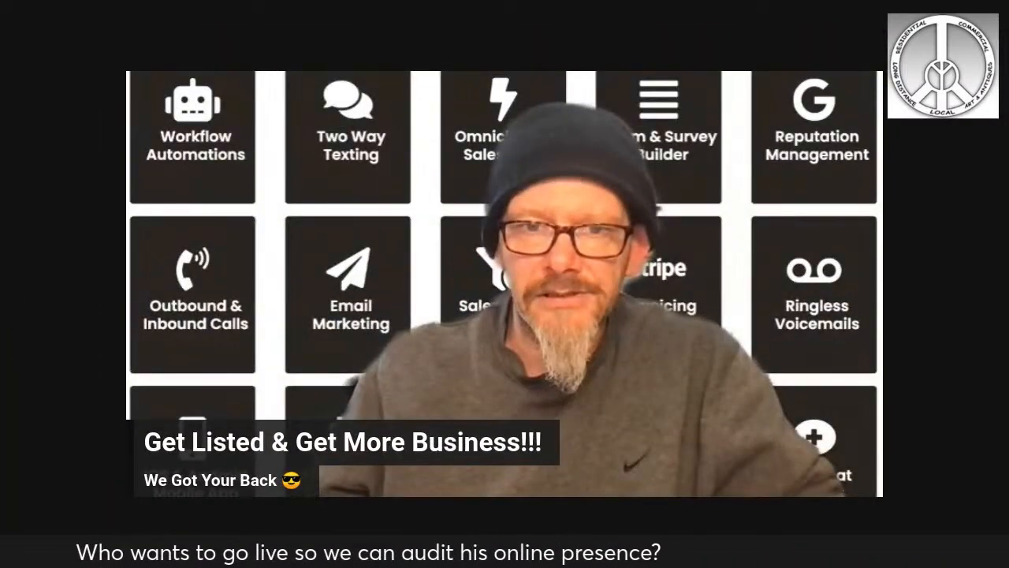